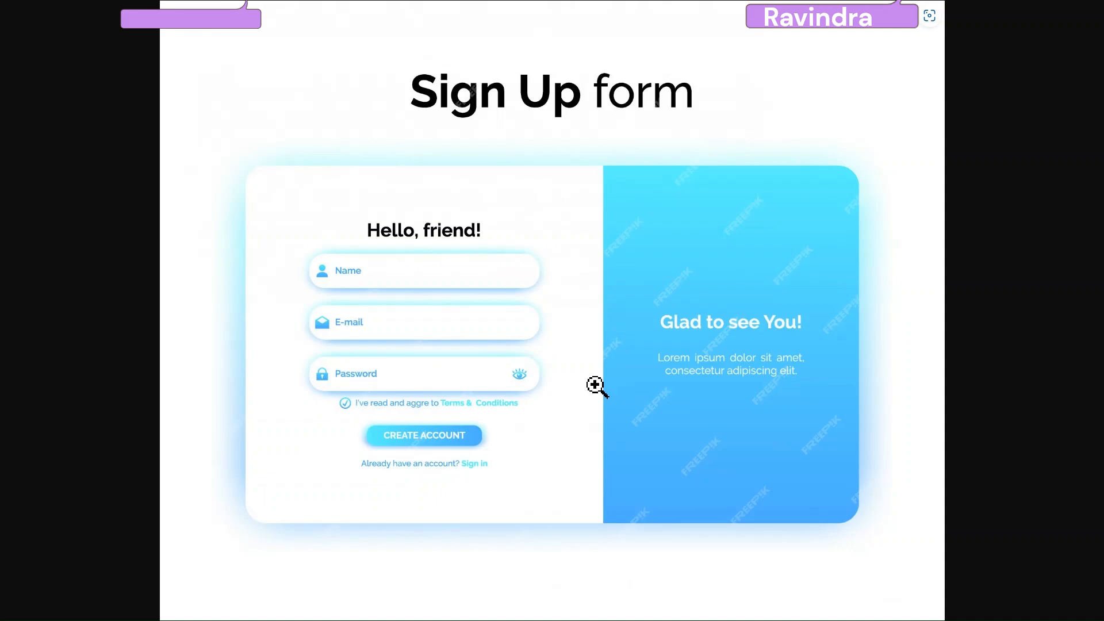
Switch to the app in Power Apps and insert a plain container on Screen Welcome
click(148, 8)
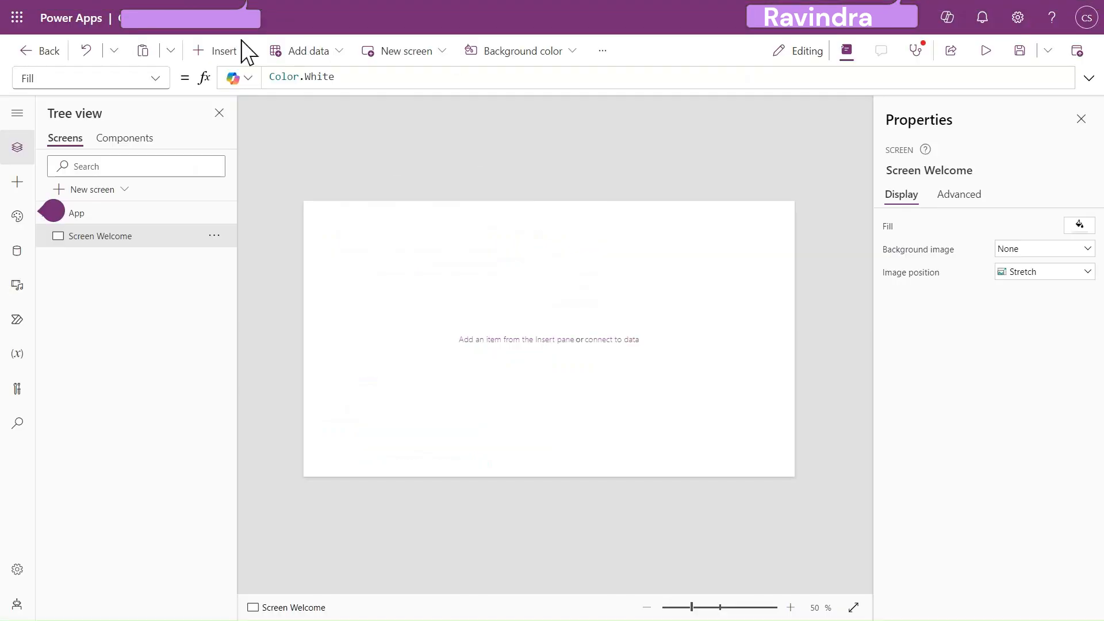
click(227, 52)
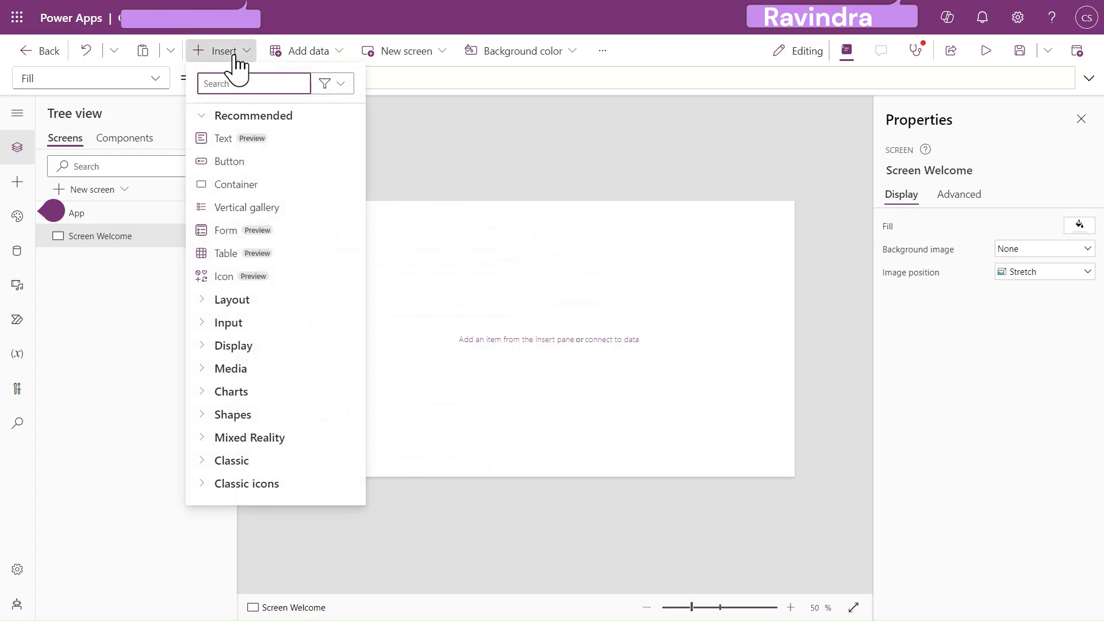
text(ho)
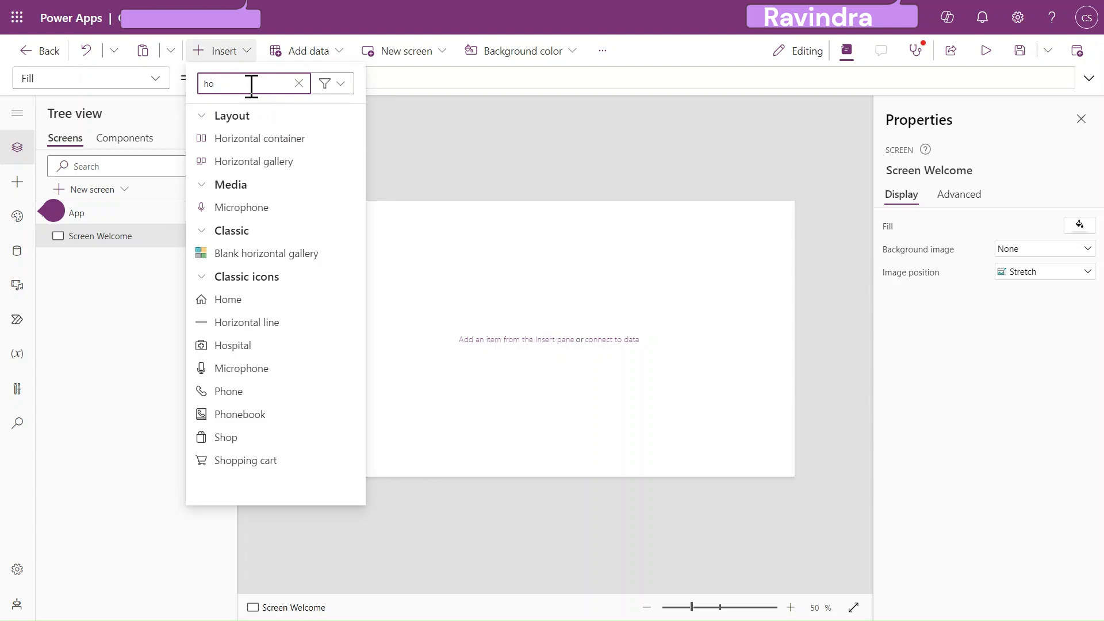
key(BackSpace)
text(co)
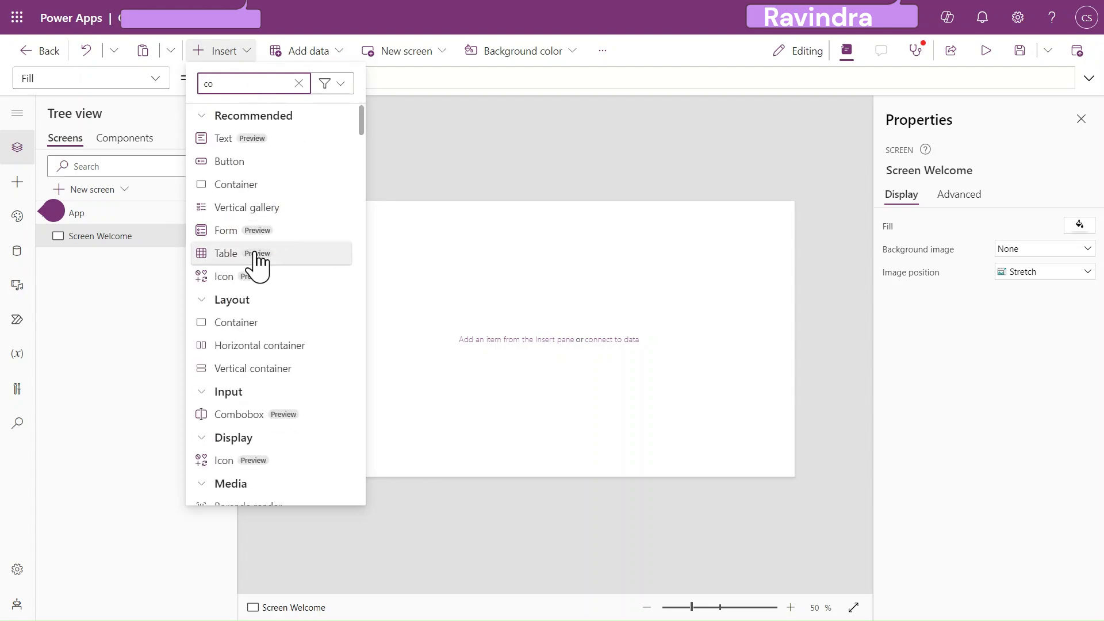
click(256, 325)
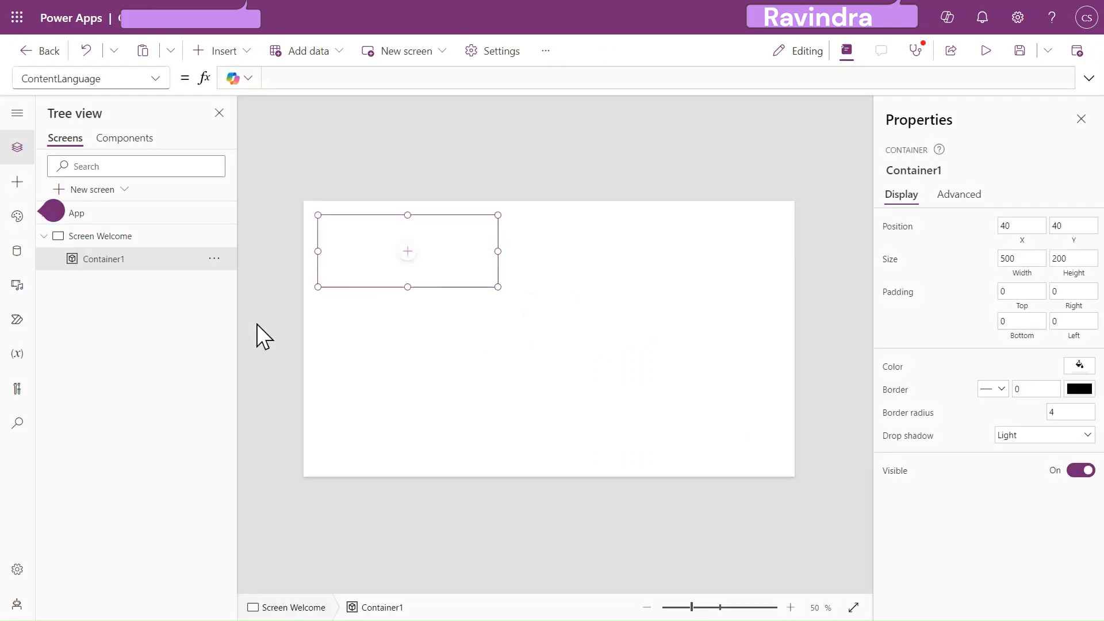
Position Container1 at X 20 and Y 20
click(1022, 230)
text(20)
key(Tab)
text(20)
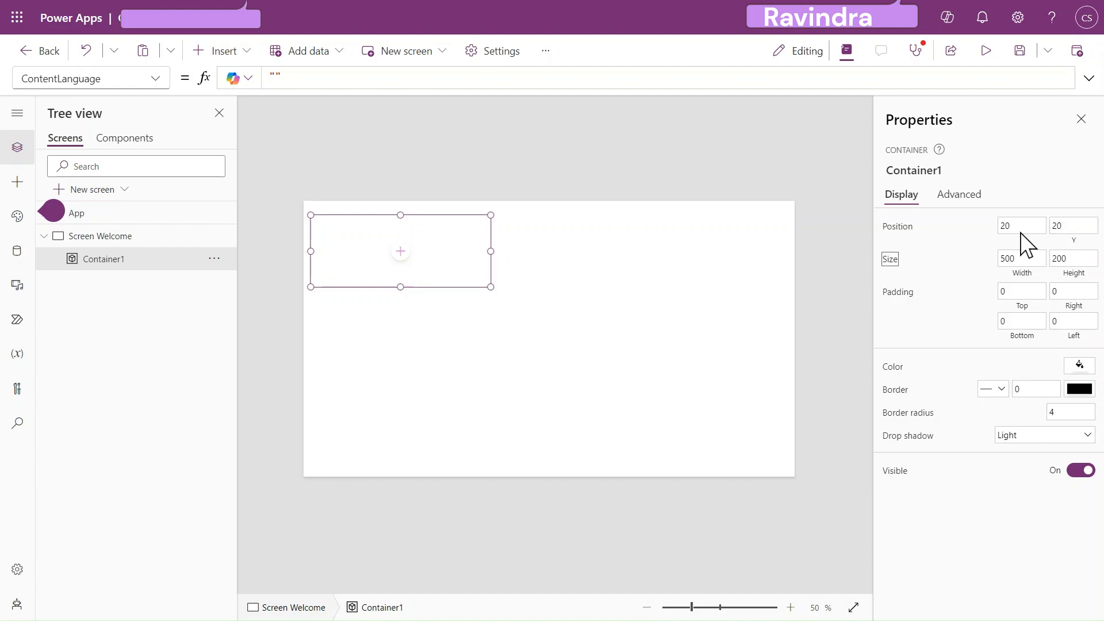
Set Container1's width to the formula Parent.Width-Self.X*2
click(1022, 260)
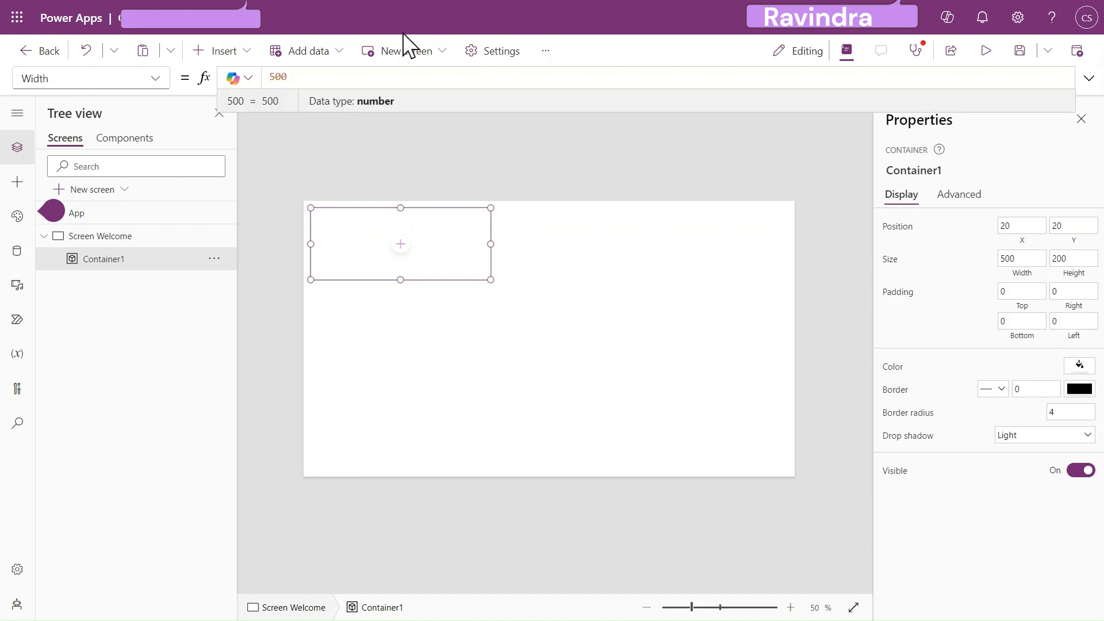
text(pare)
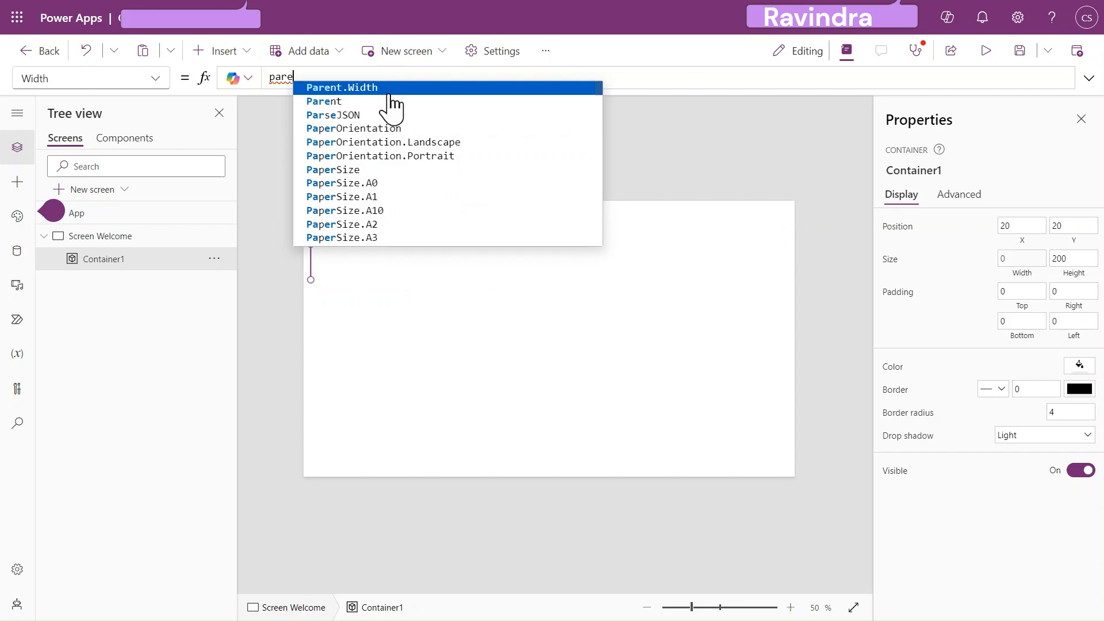
click(389, 92)
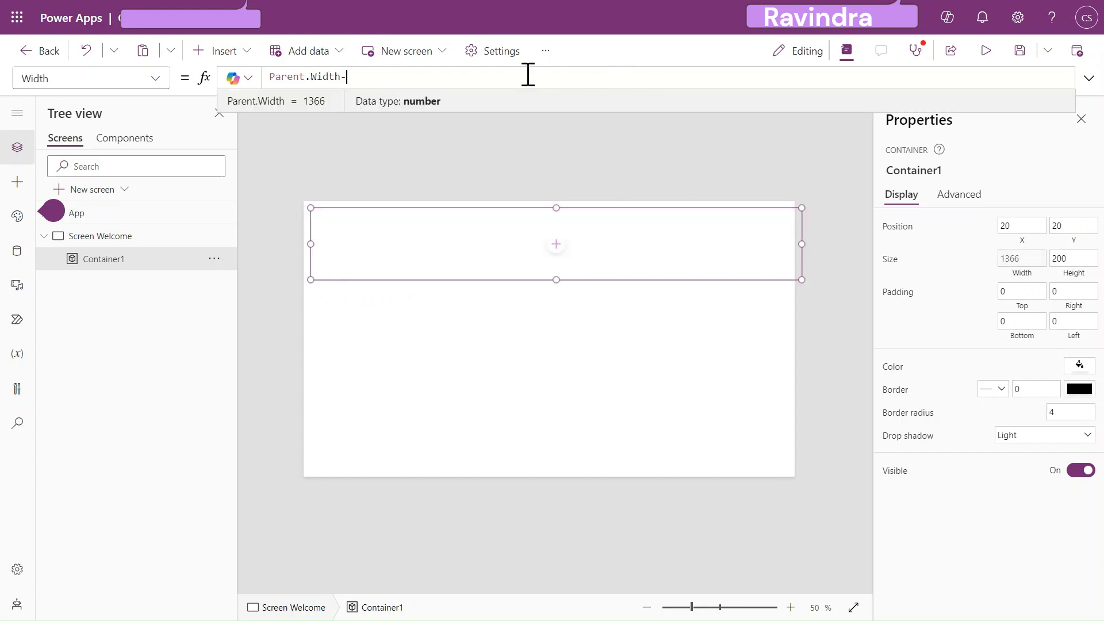
text(-s)
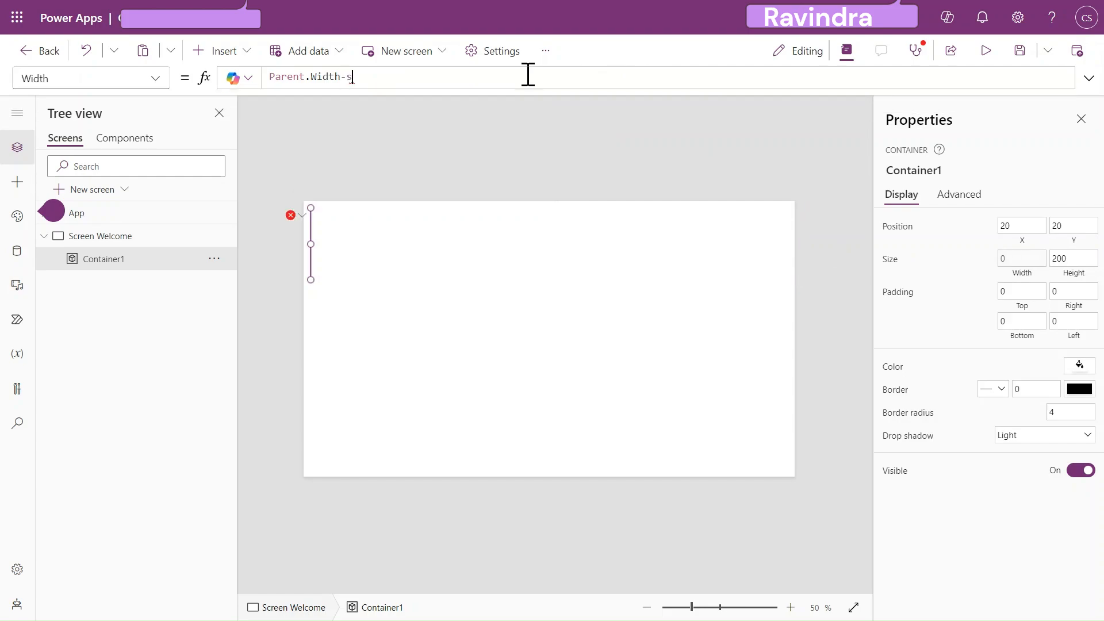
text(elf.)
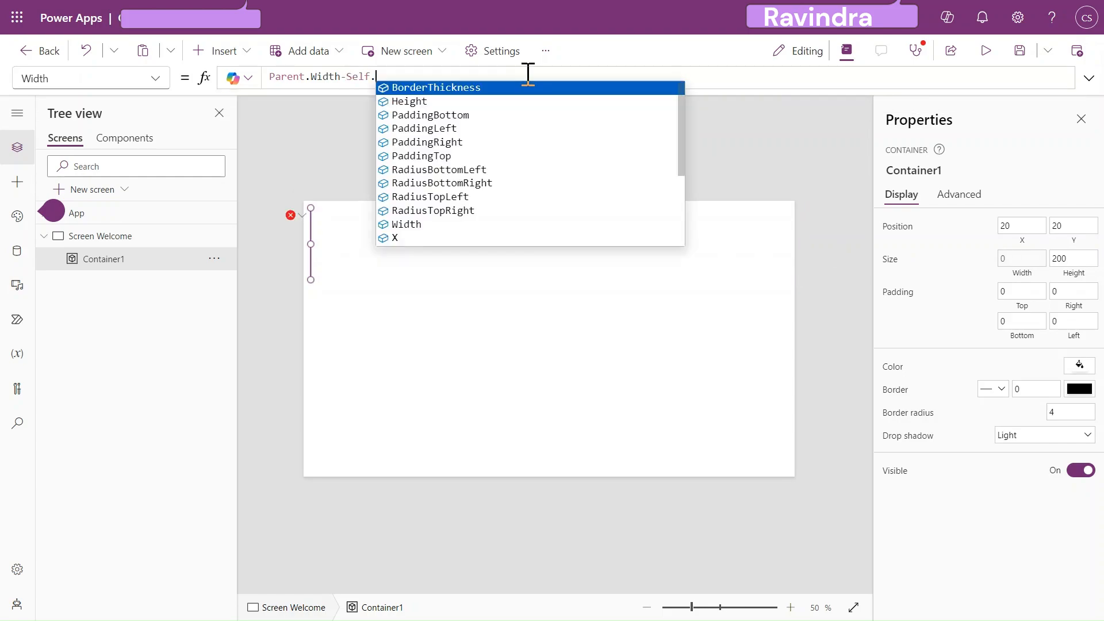
text(x)
key(Tab)
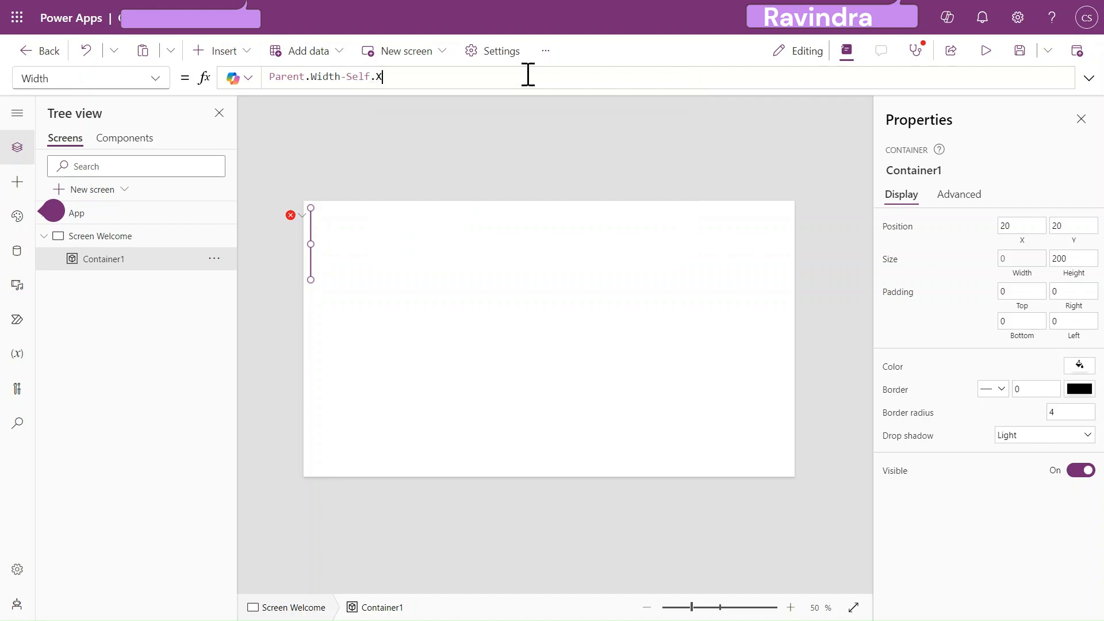
text(@)
key(BackSpace)
text(*)
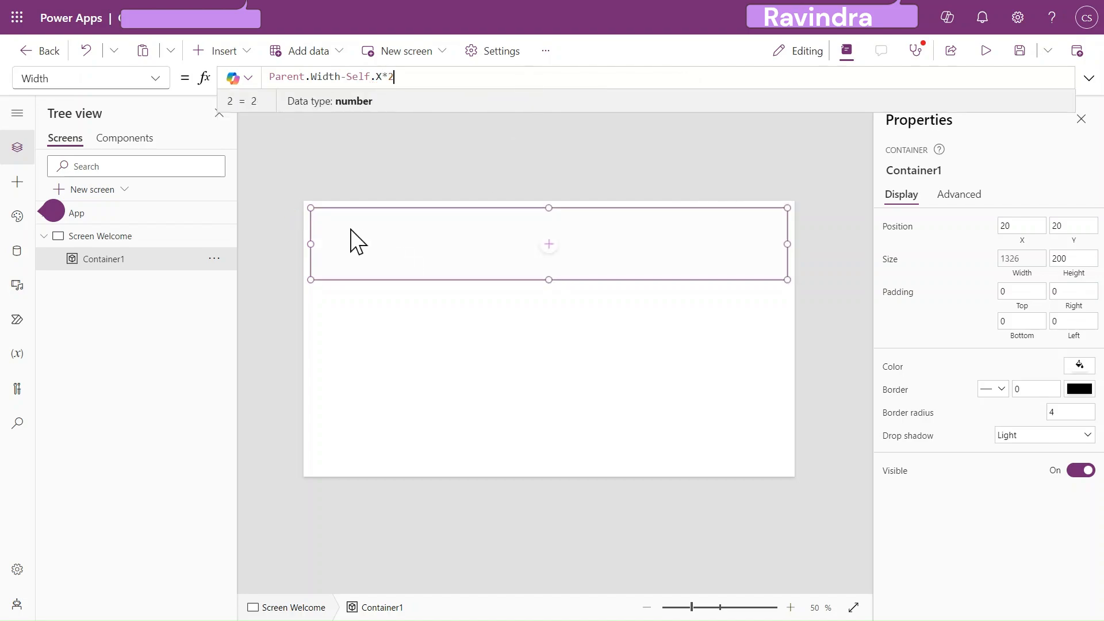
Set Container1's height to the formula Parent.Height-Self.Y*2
click(1083, 274)
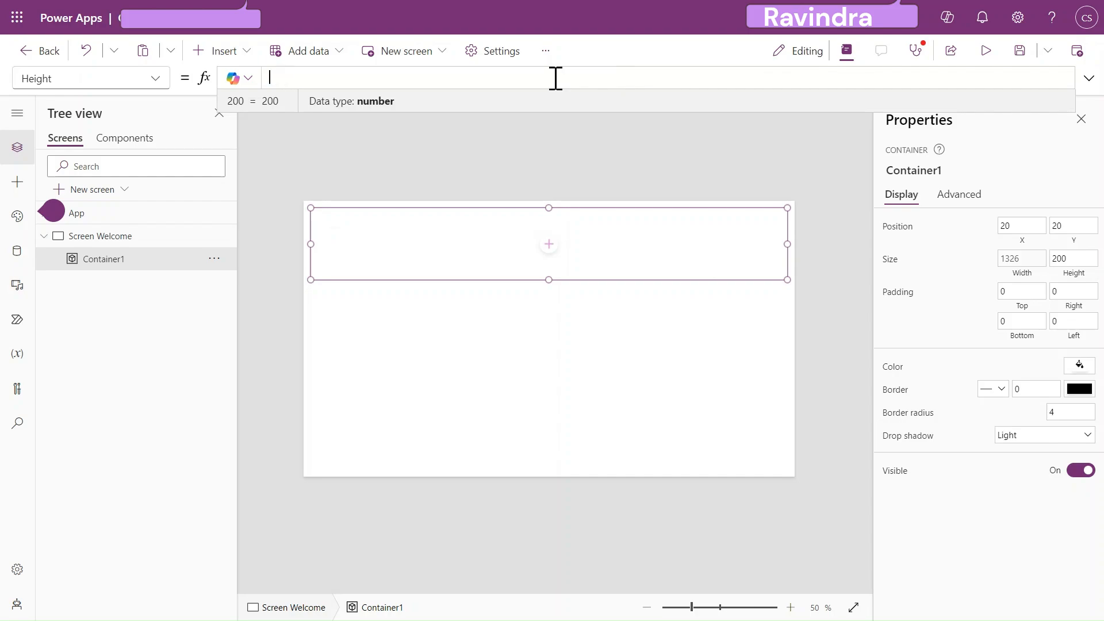
text(paren)
key(Tab)
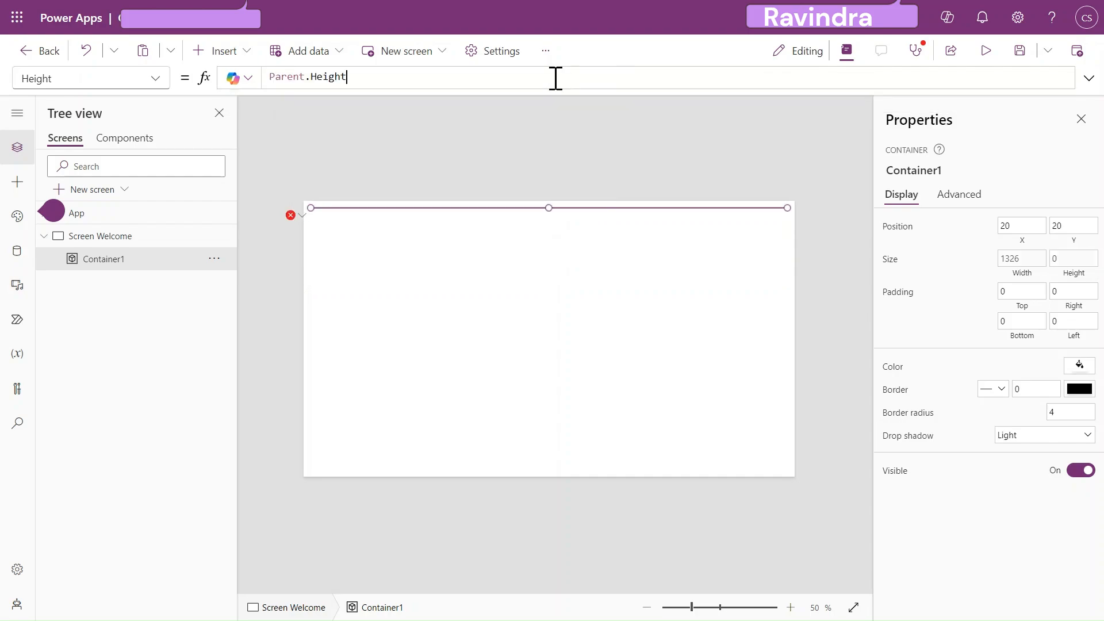
text(-Self.)
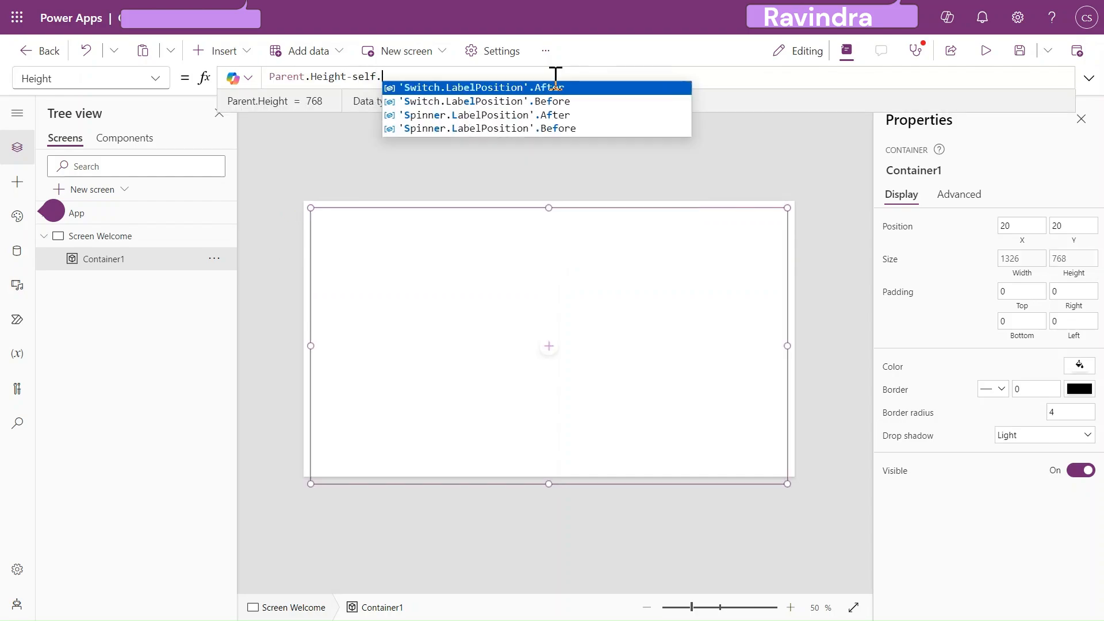
text(Y)
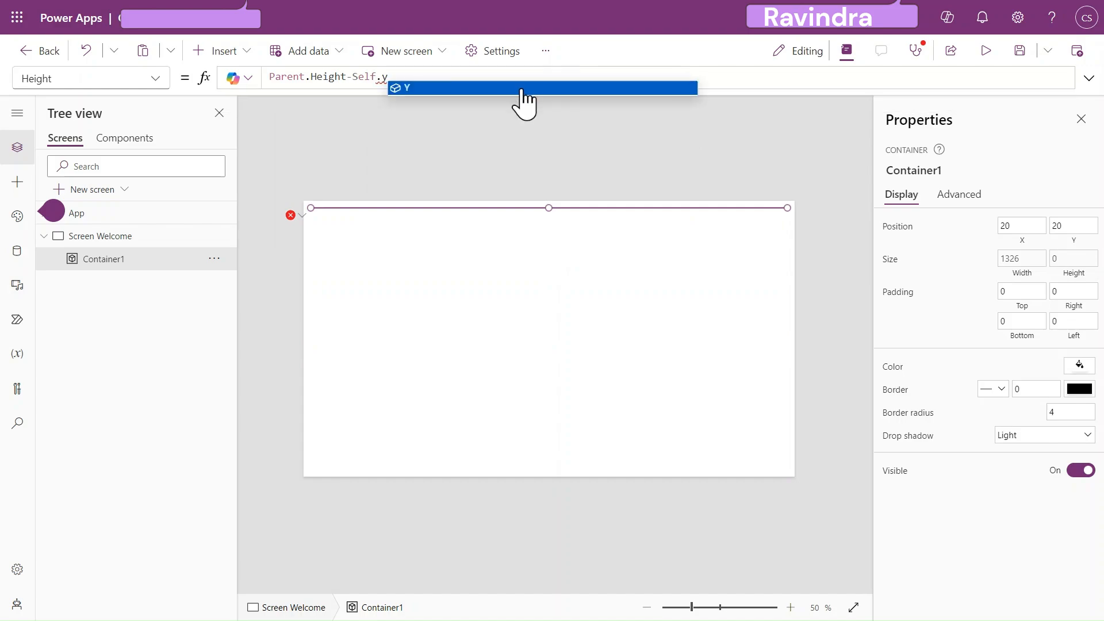
click(523, 87)
text(*2)
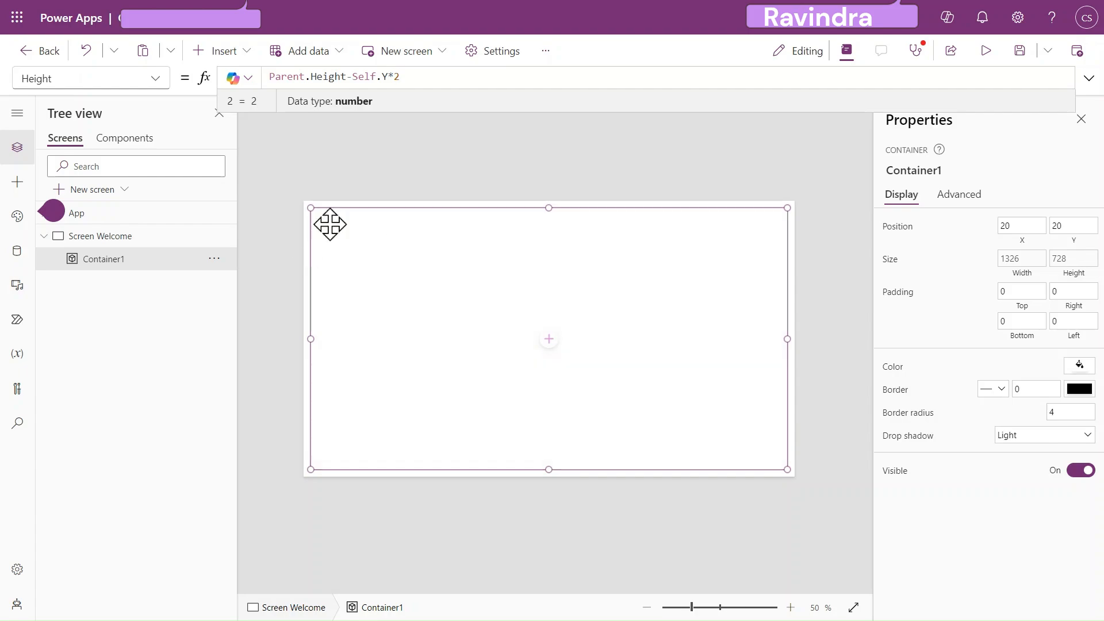
Position Container1 at X 25 and Y 25
click(1020, 224)
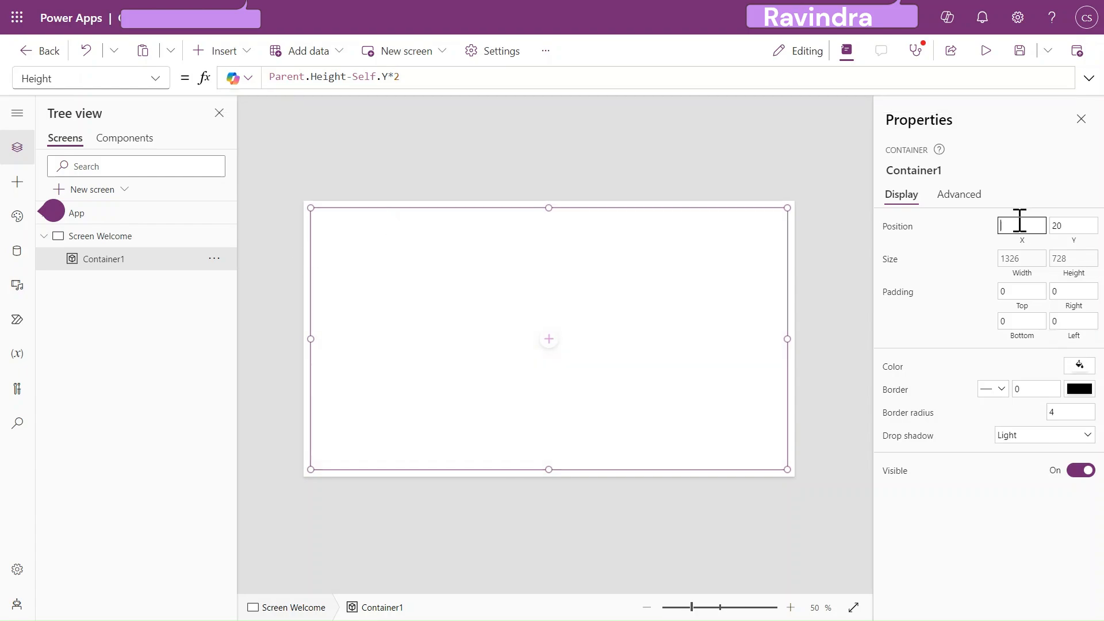
text(25)
key(Tab)
text(25)
key(Tab)
Give Container1 a border radius of 16 and an ExtraBold drop shadow
click(1064, 411)
text(16)
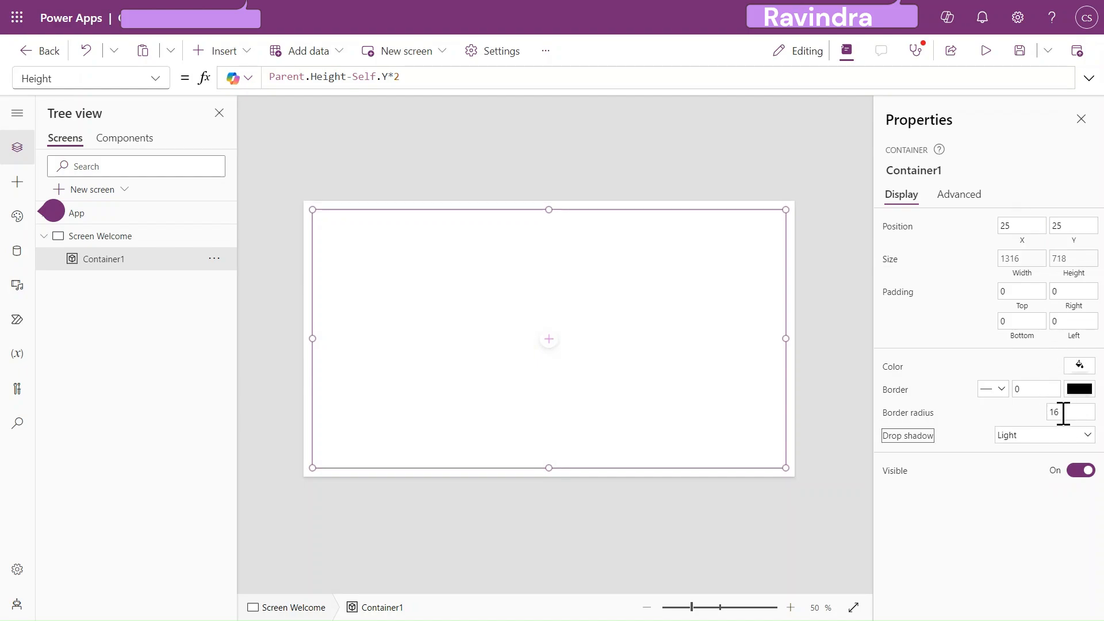
click(1035, 437)
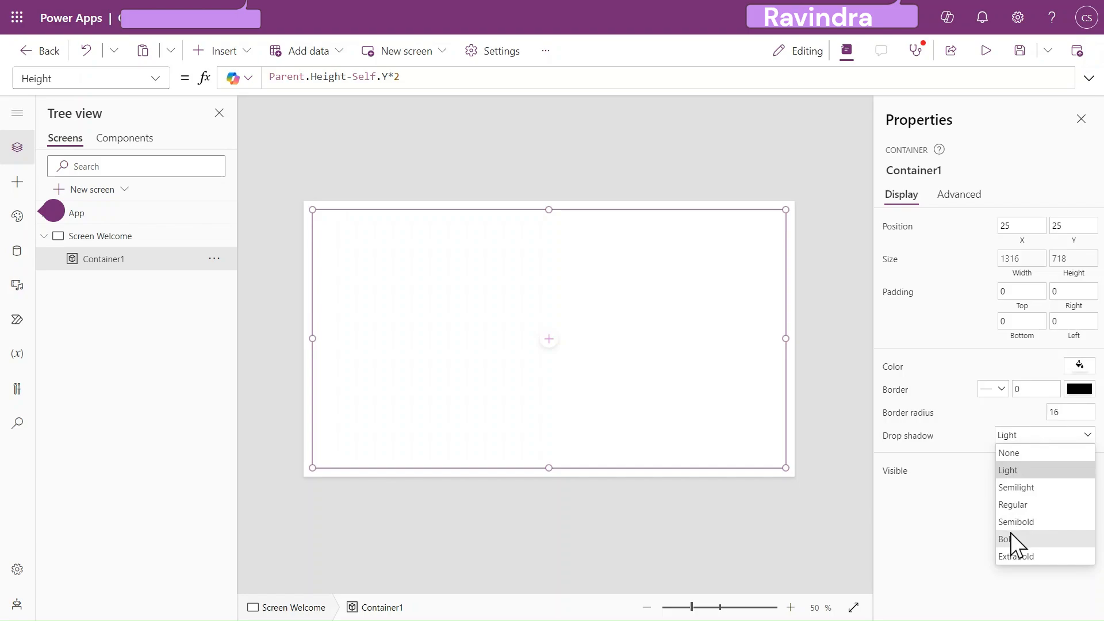
click(1014, 556)
click(858, 437)
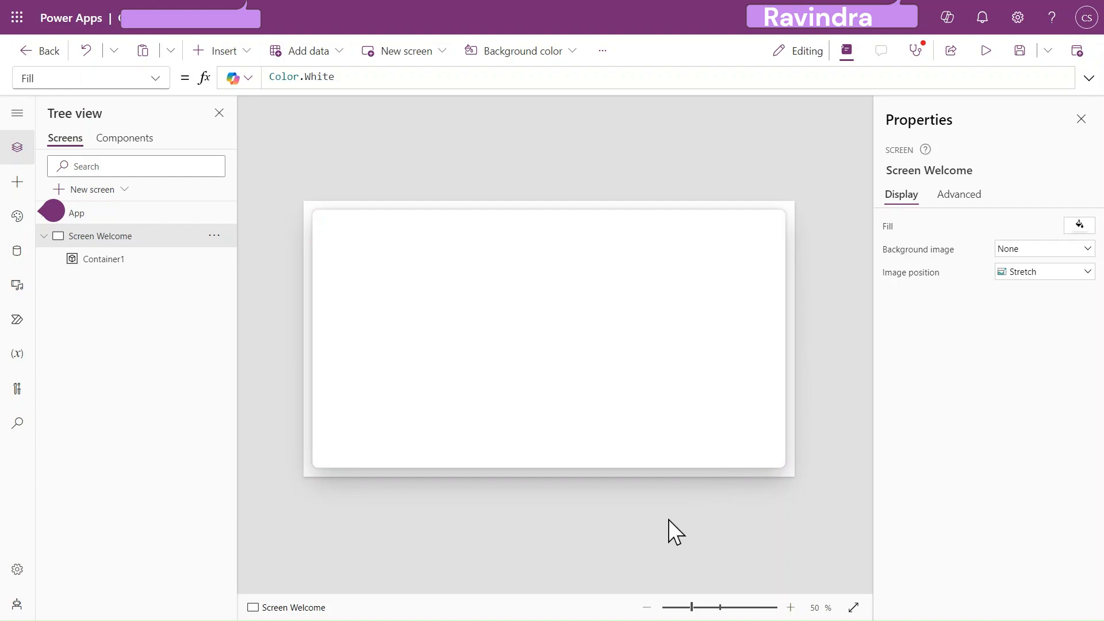
Insert a horizontal container on Screen Welcome
click(231, 56)
text(con)
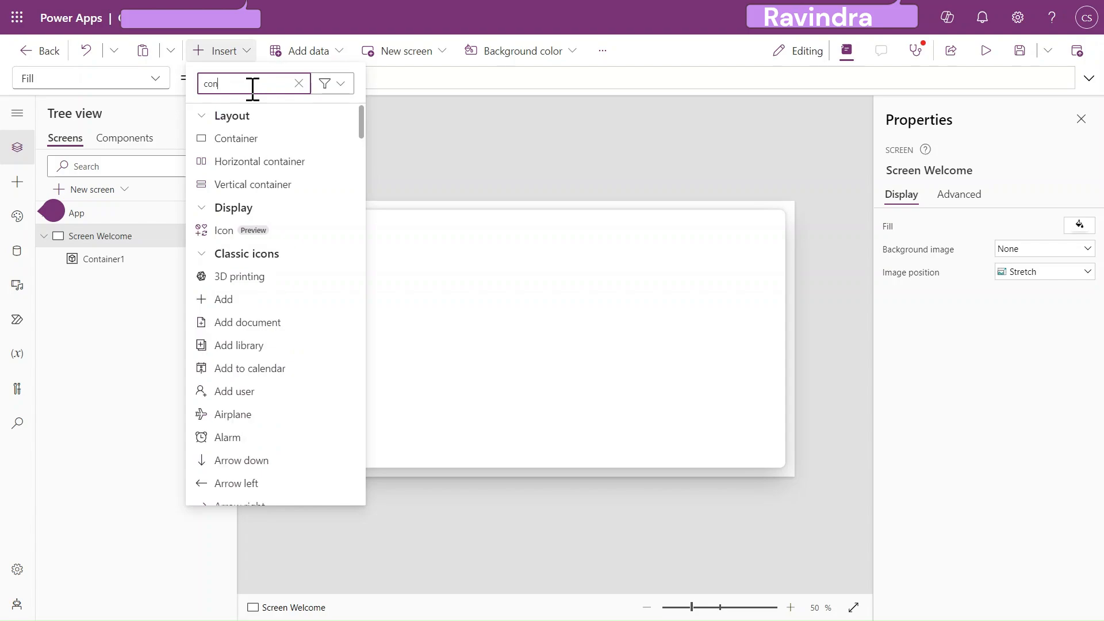
click(246, 163)
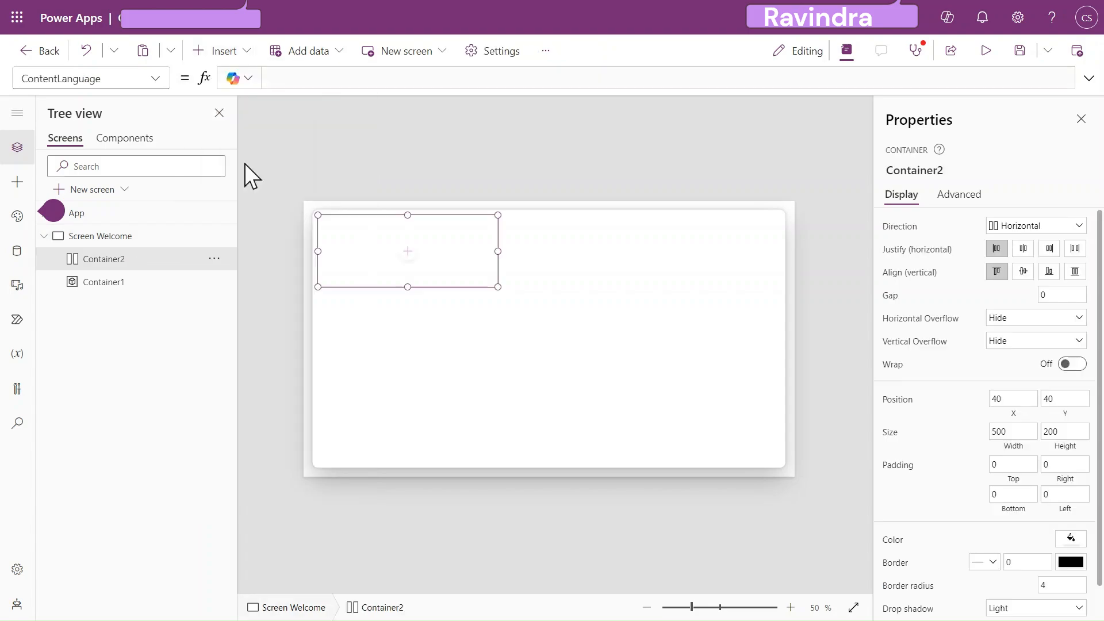
Position the horizontal container at X 0 and Y 0 on the screen
click(1015, 398)
text(0)
key(Tab)
text(0)
key(Tab)
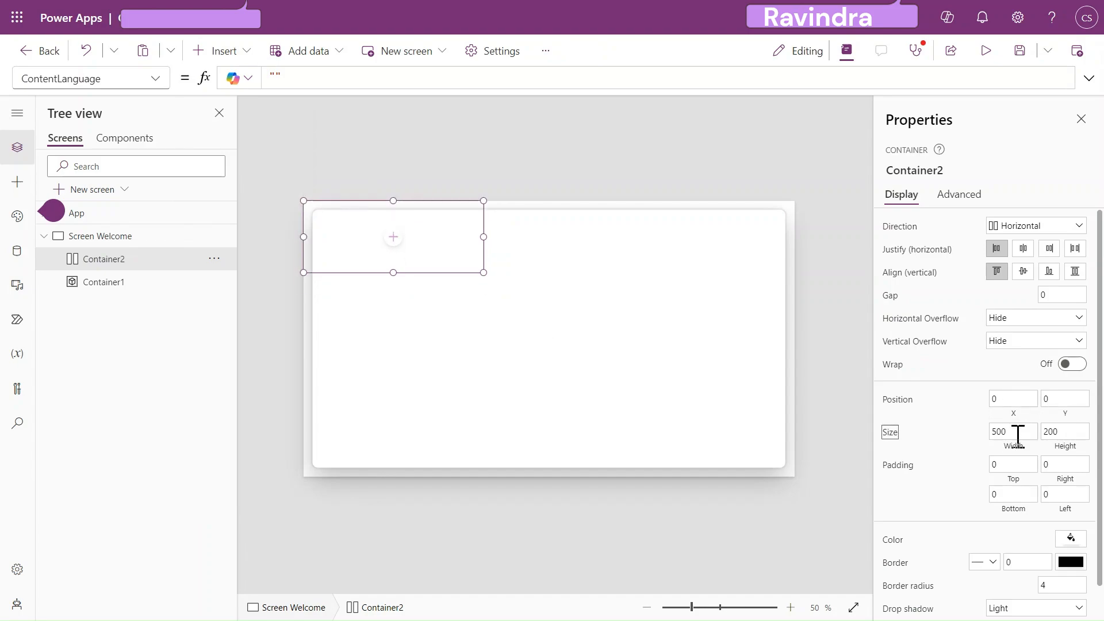
Cut the horizontal container Container2 from the screen and paste it inside Container1
click(213, 257)
click(236, 287)
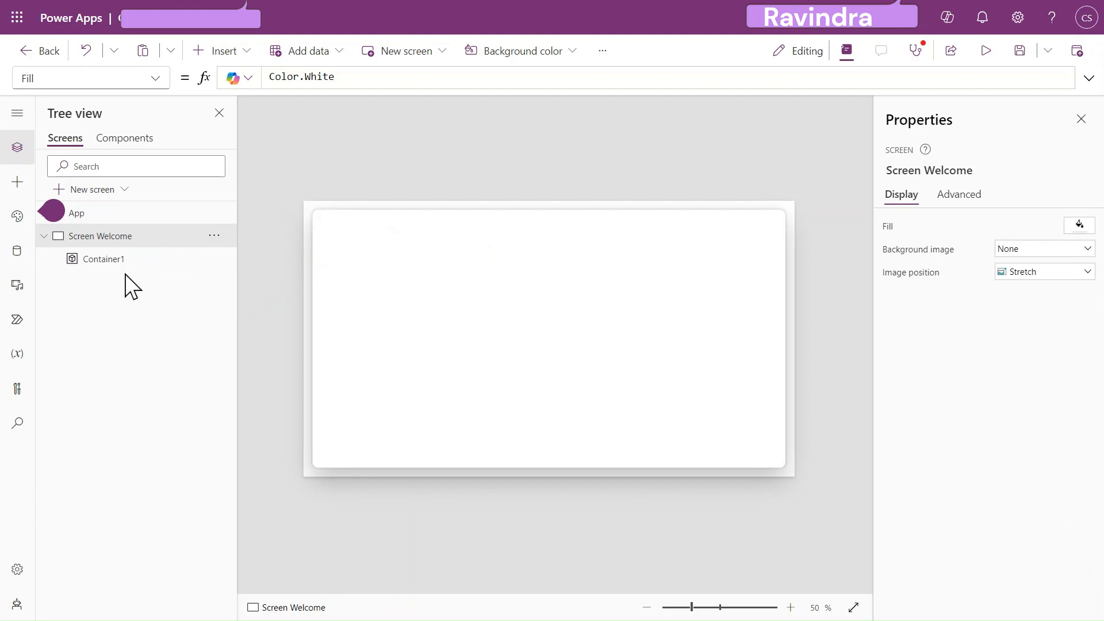
click(121, 259)
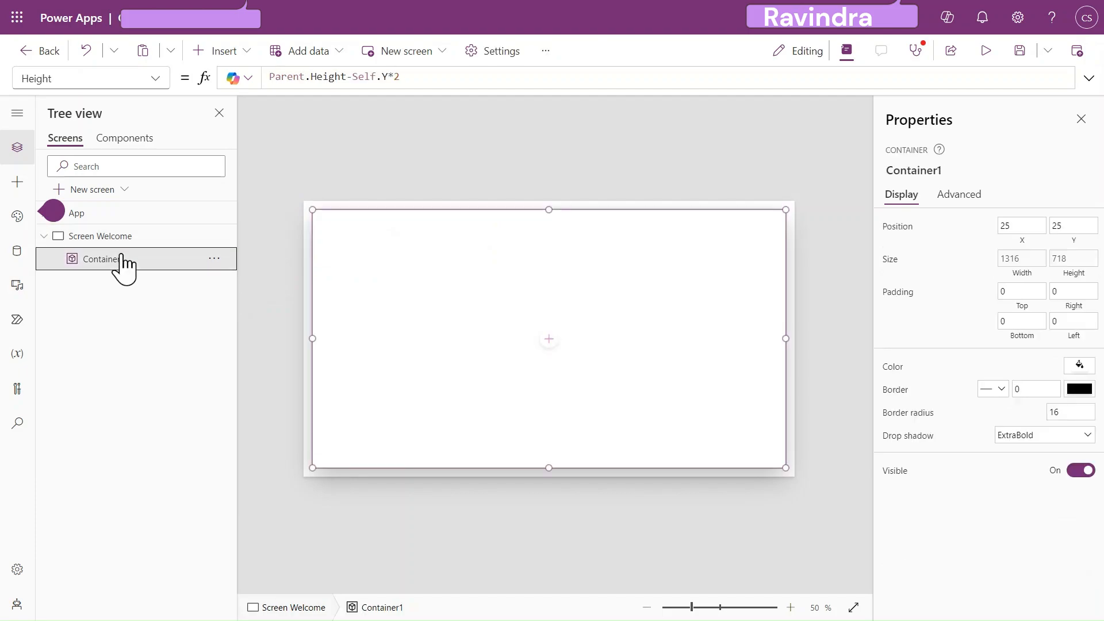
key(ctrl+v)
Position the nested Container2 at X 0 and Y 0 within Container1
click(1010, 396)
text(0)
key(Tab)
text(0)
key(Tab)
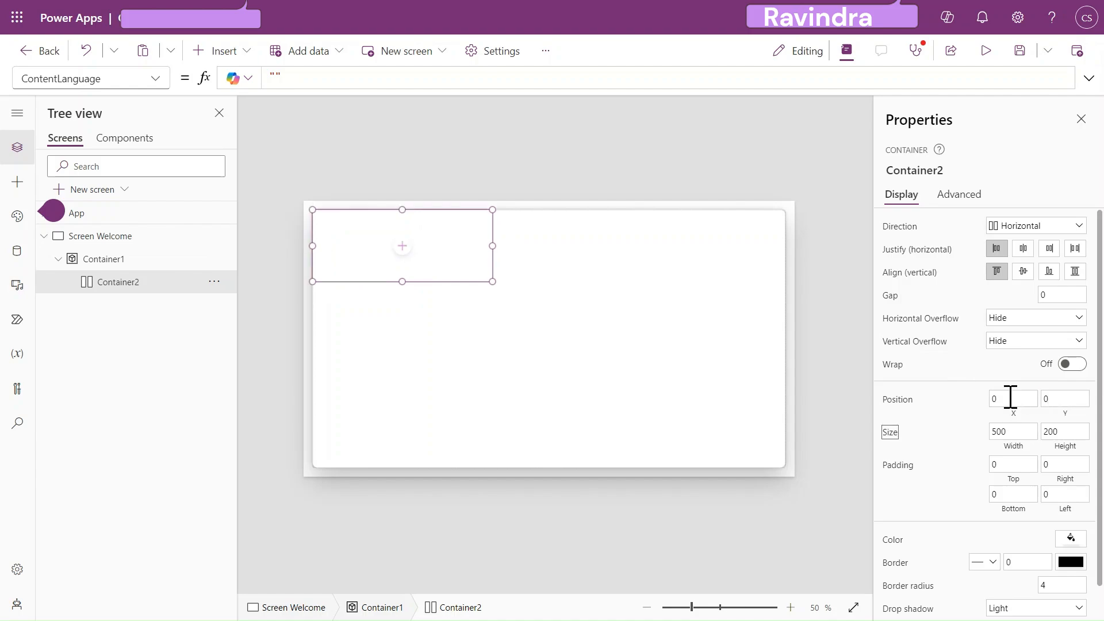
Set Container2's width to the formula Parent.Width
click(1017, 443)
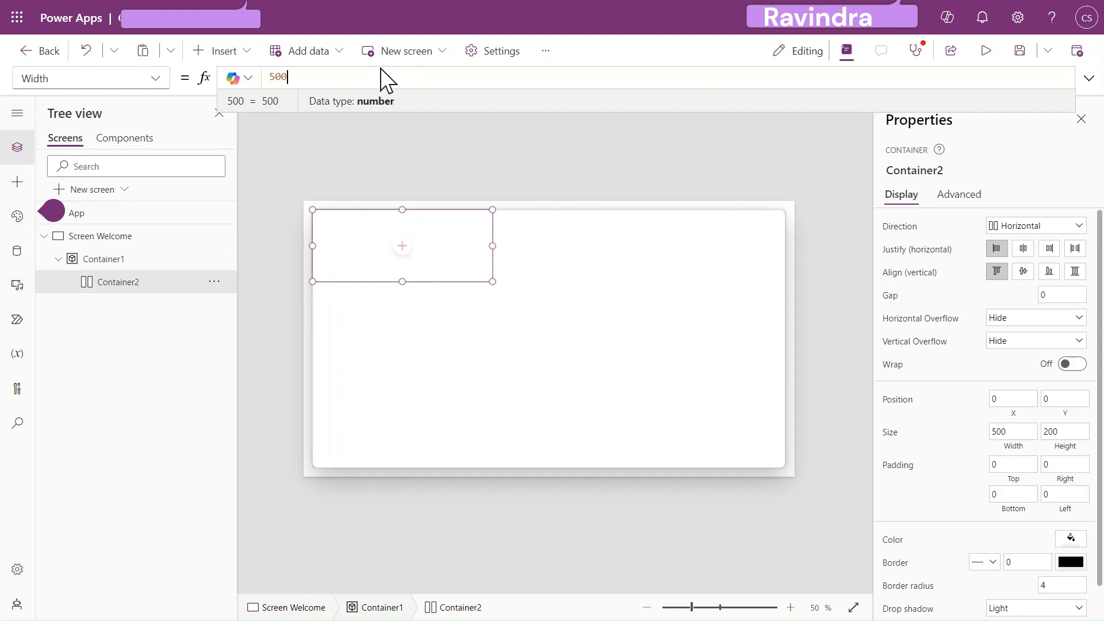
click(384, 86)
text(parent.Width)
key(Return)
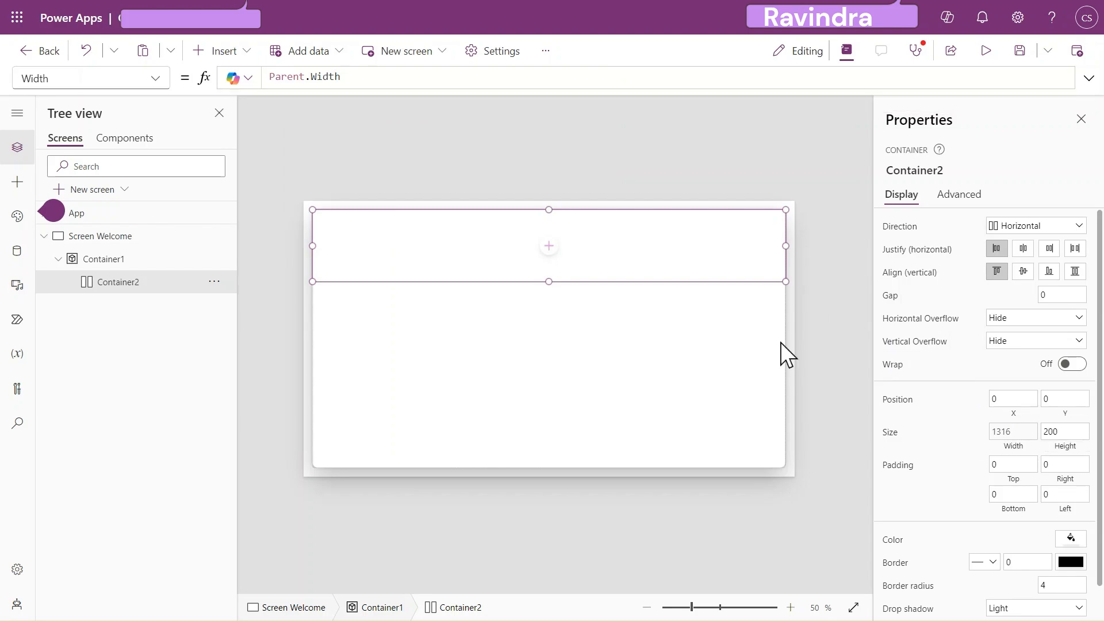
Set Container2's height to the formula Parent.Height
click(1065, 438)
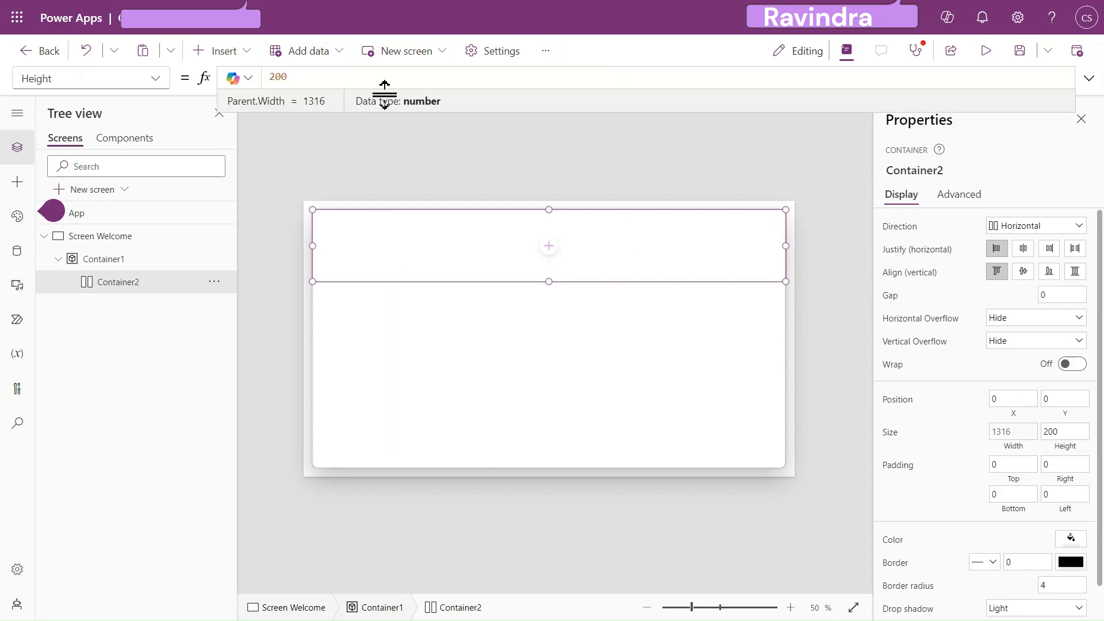
double_click(364, 74)
text(pare)
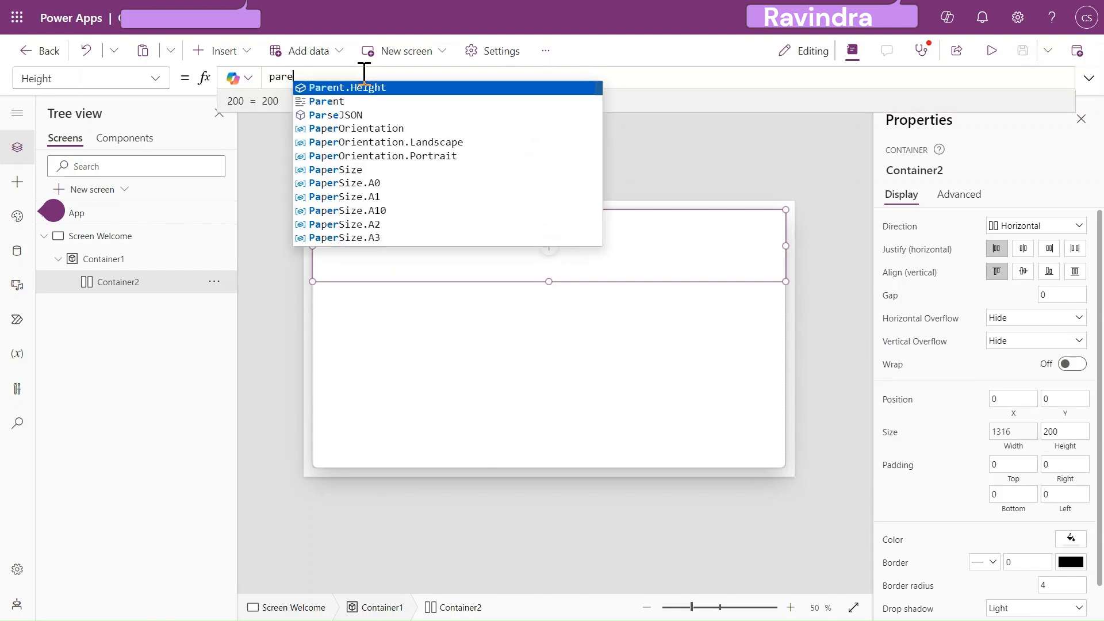
key(Tab)
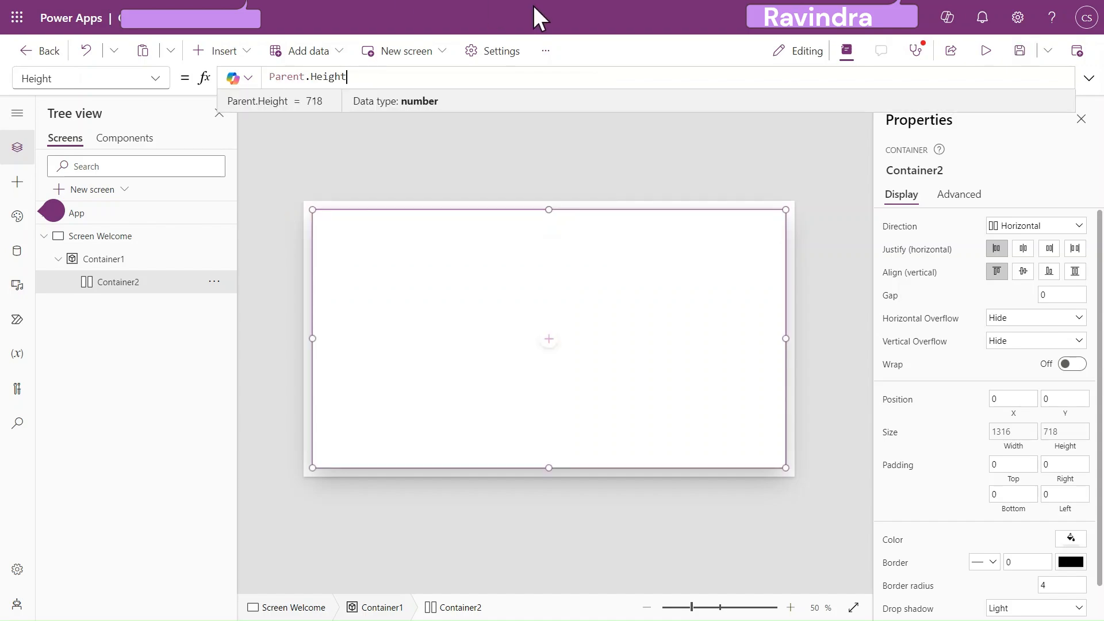
click(533, 5)
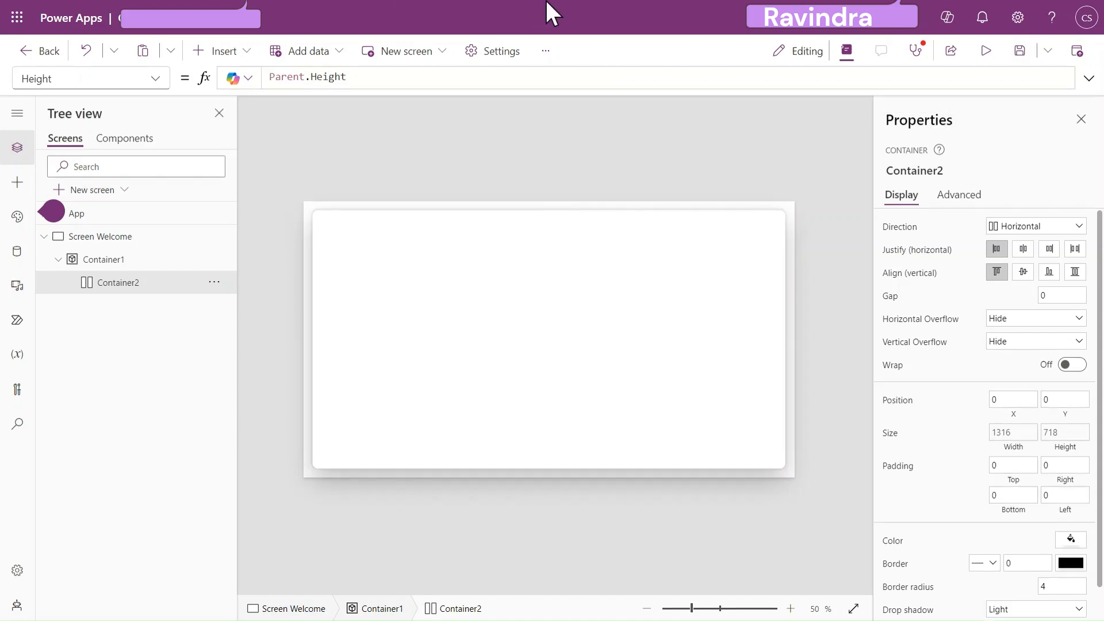
Switch to the Sign Up form reference image to examine its two-column layout
click(592, 8)
click(492, 4)
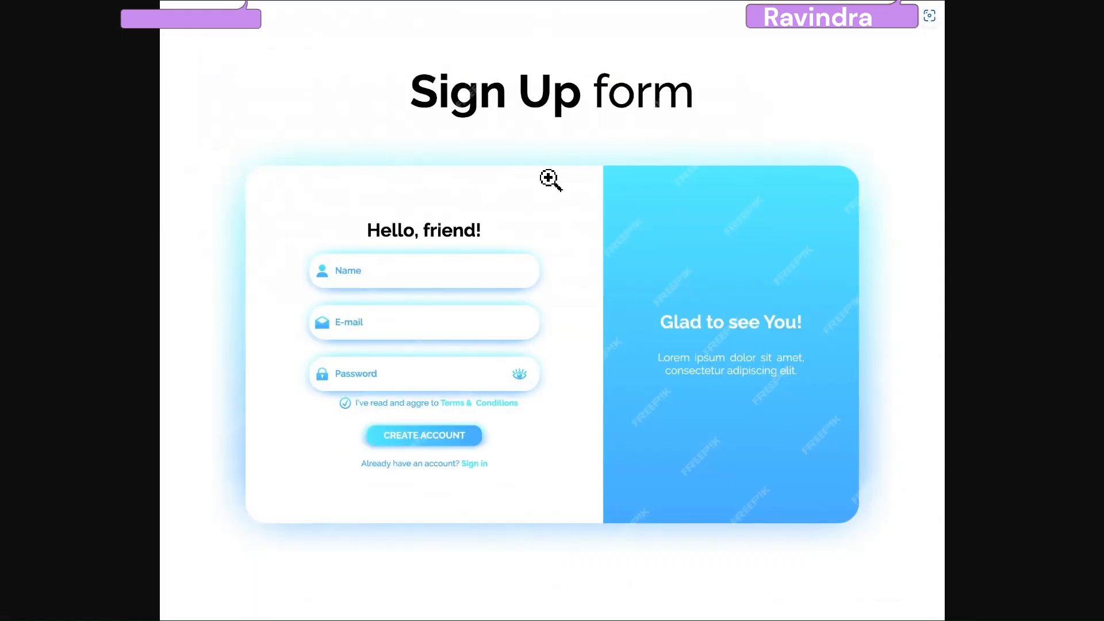
Return to the Power Apps editor and insert two vertical containers inside Container2
click(268, 3)
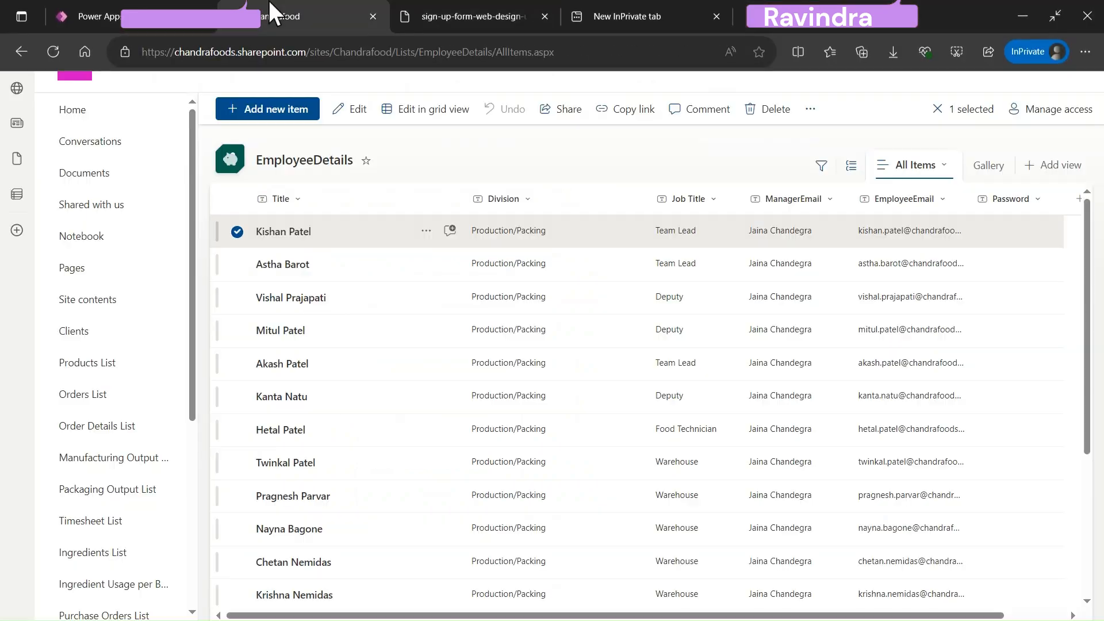
click(161, 28)
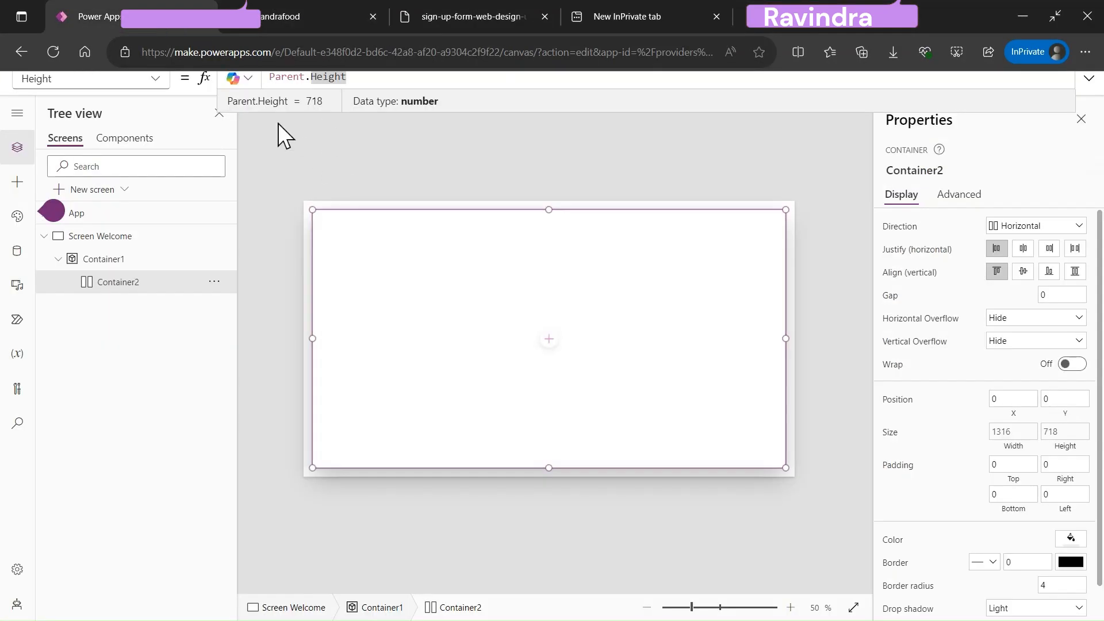
click(222, 53)
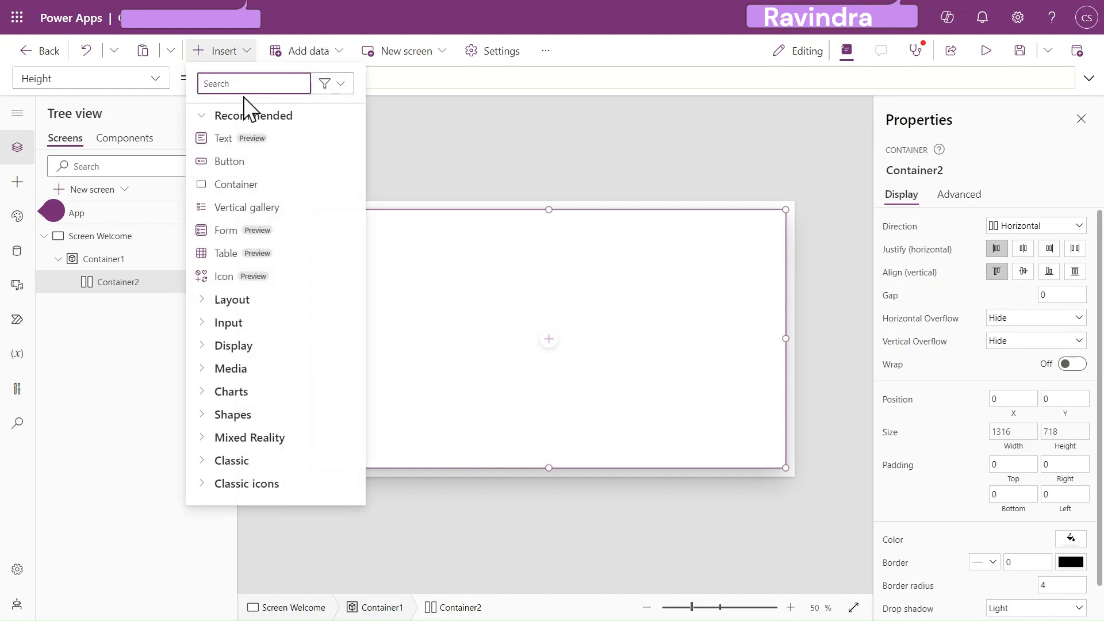
text(ve)
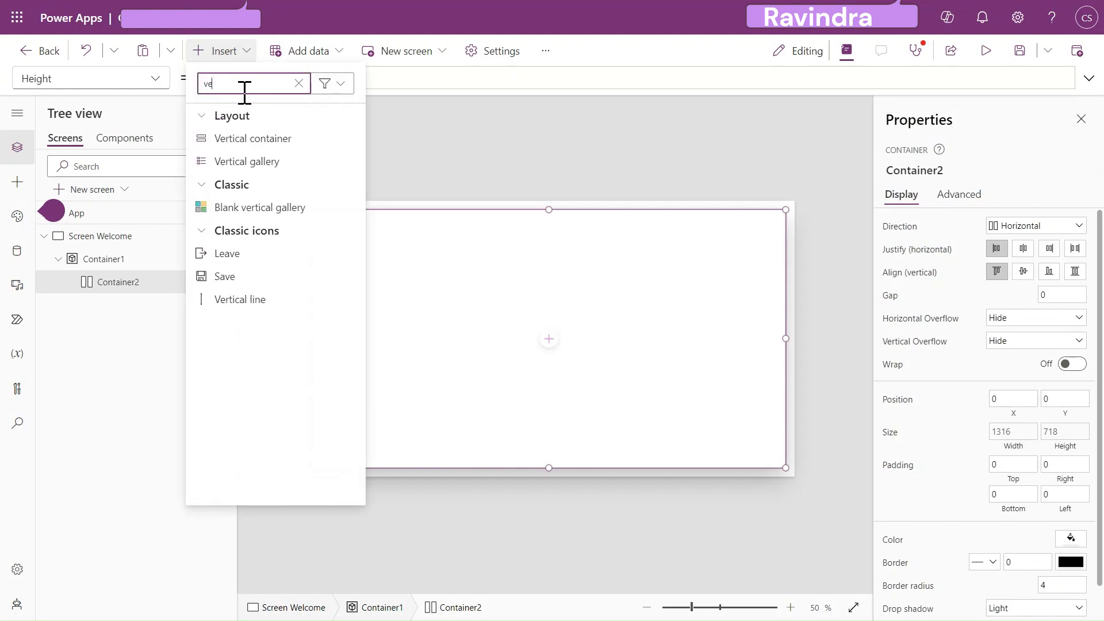
click(297, 142)
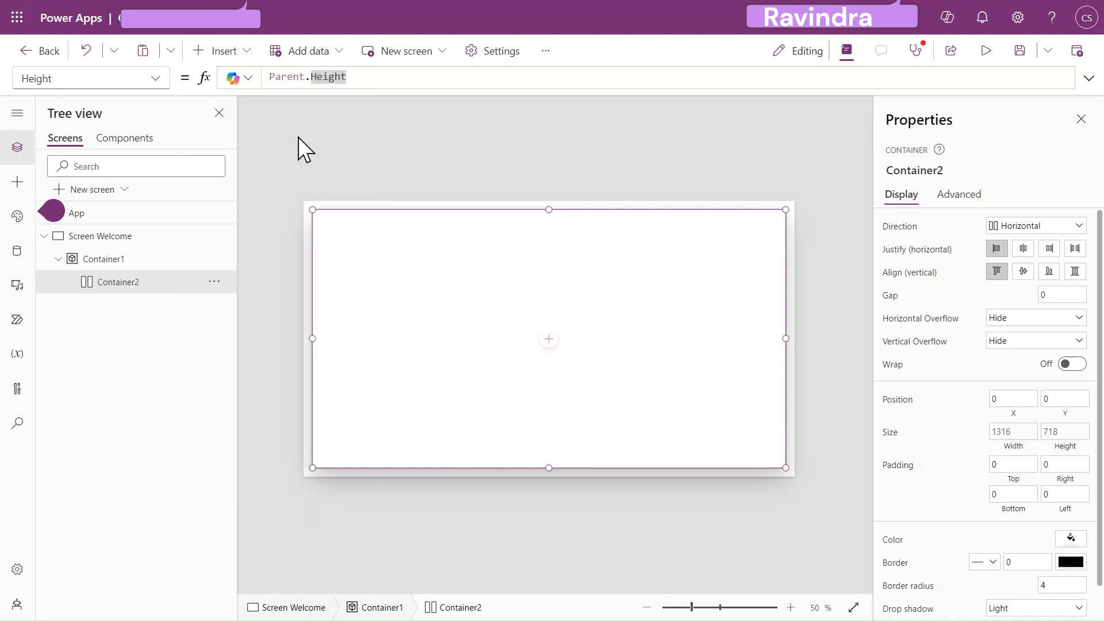
click(149, 285)
click(223, 51)
text(ve)
click(268, 137)
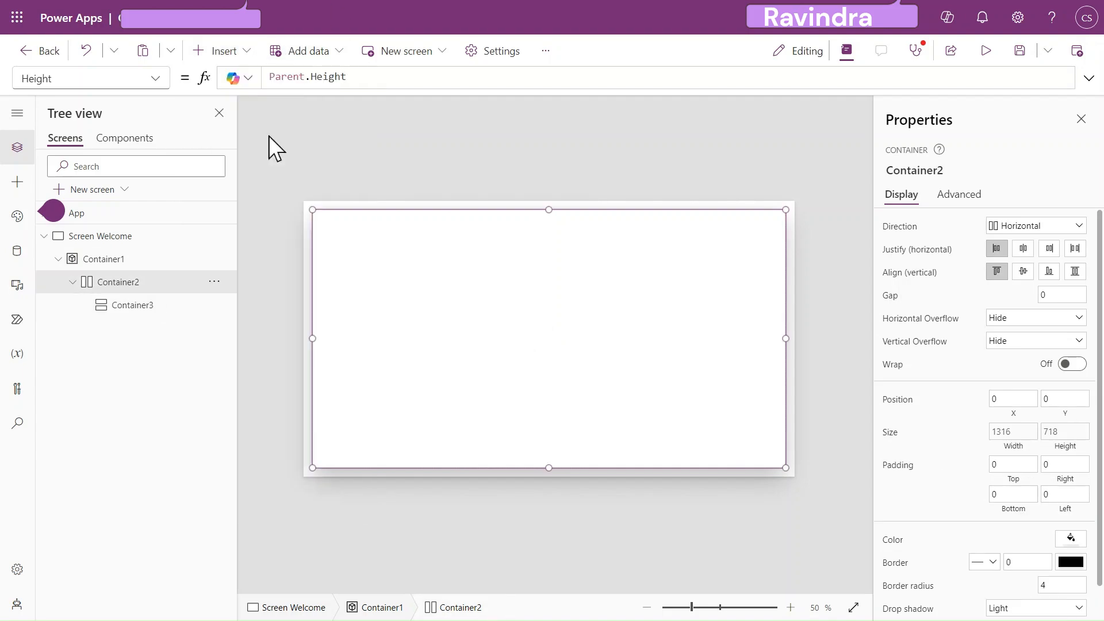
Set Container3's fill portions to 2 so it takes two thirds of Container2's width
click(146, 313)
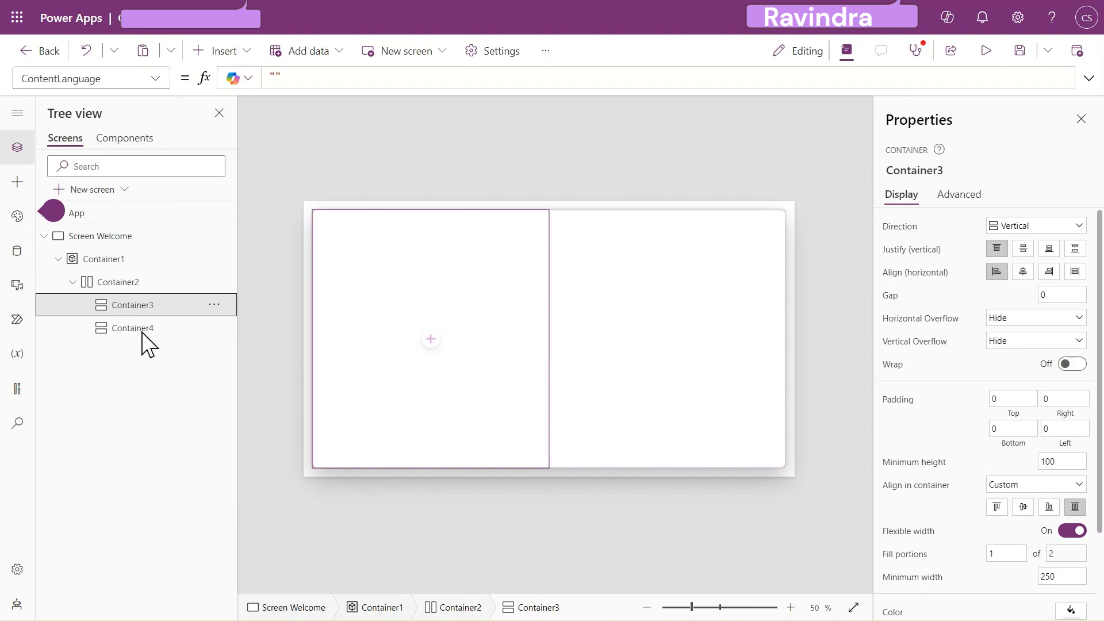
click(1083, 463)
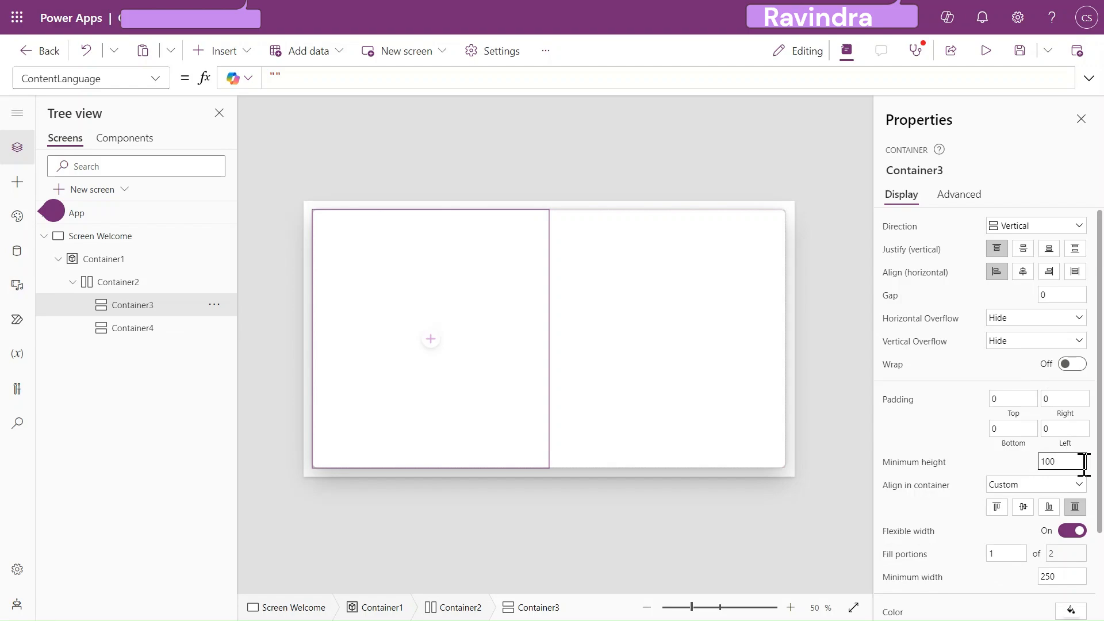
click(1020, 552)
key(Tab)
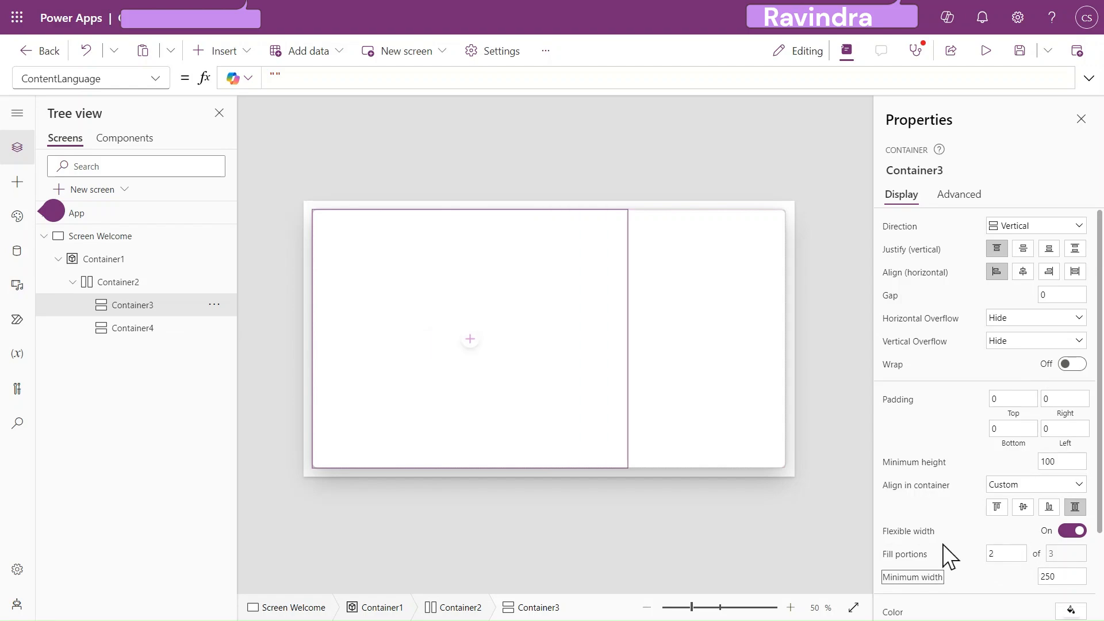
click(648, 356)
click(650, 356)
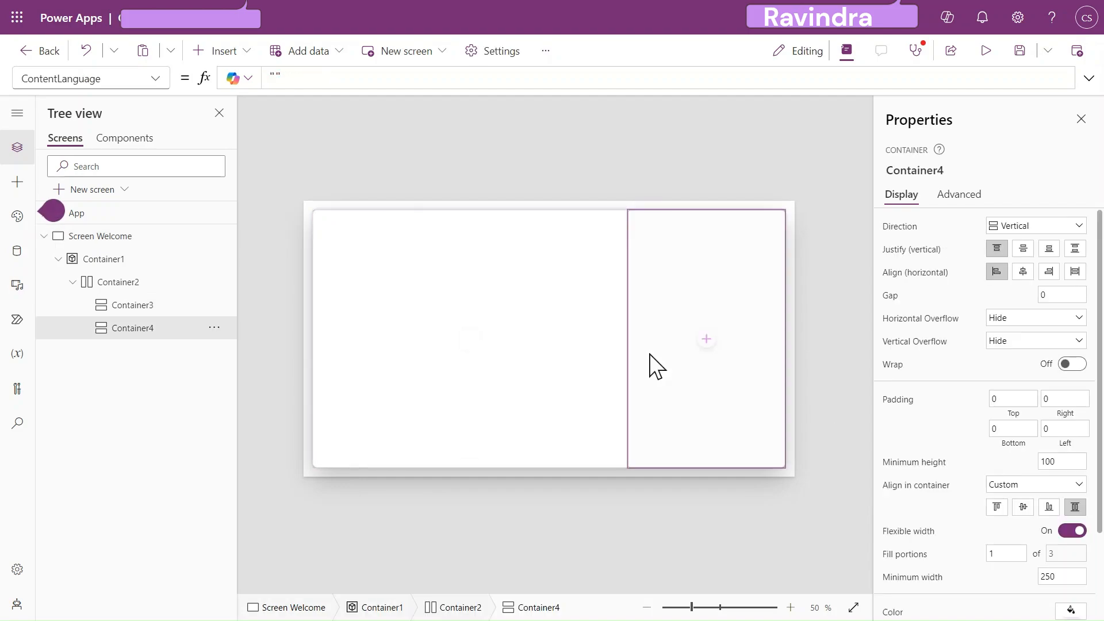
Select Container3 and Container4 together and set their drop shadow to Semibold
click(563, 391)
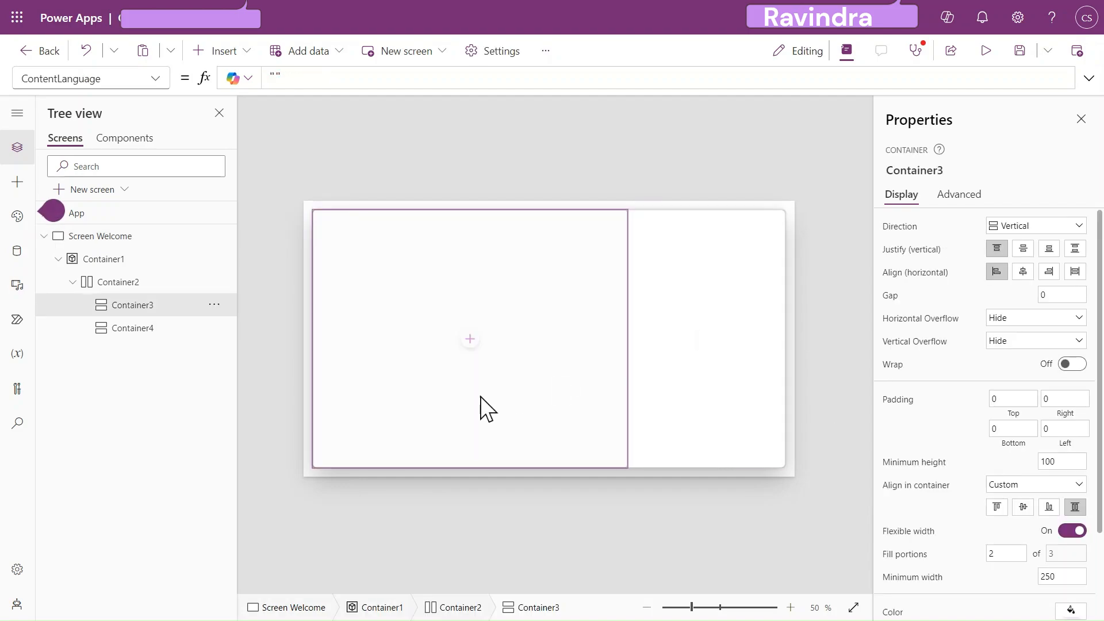
shift+click(140, 329)
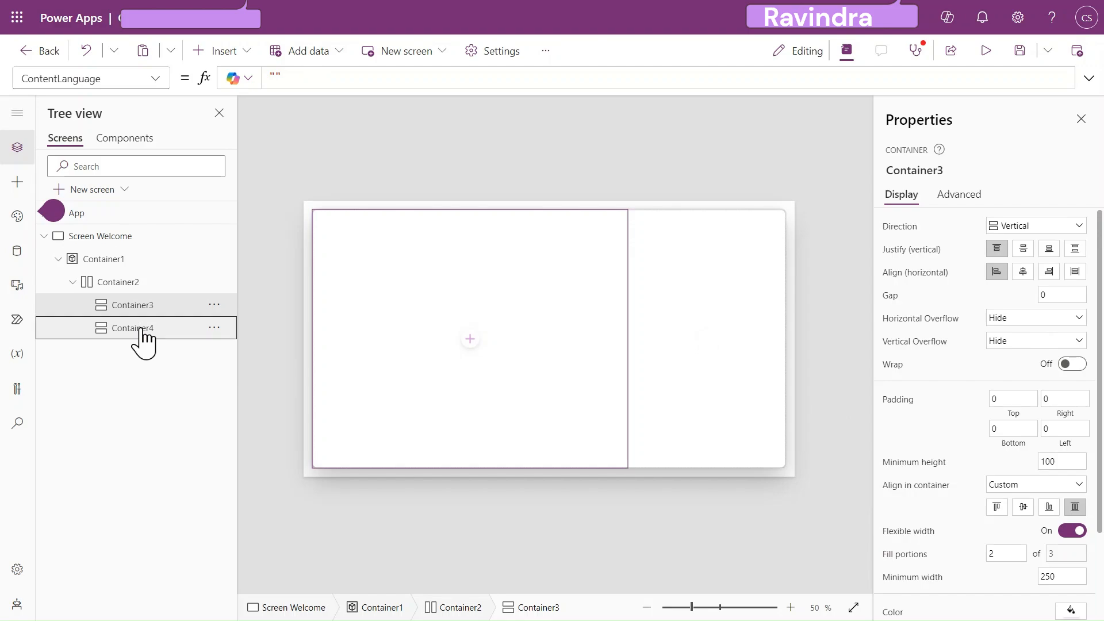
scroll(947, 546, down, 2)
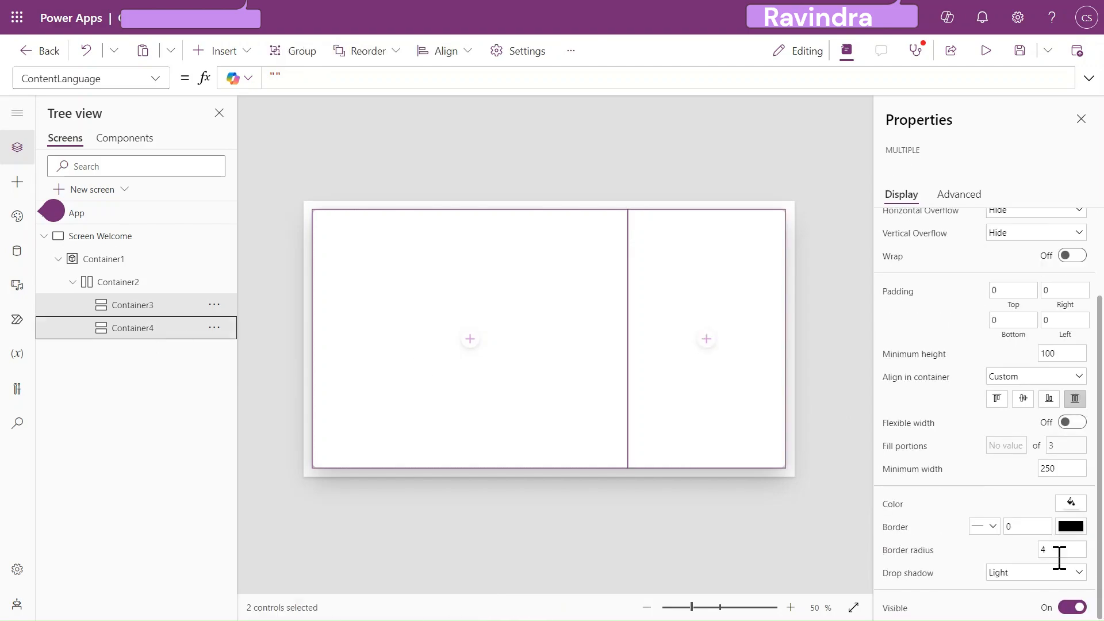
click(1063, 549)
click(1033, 589)
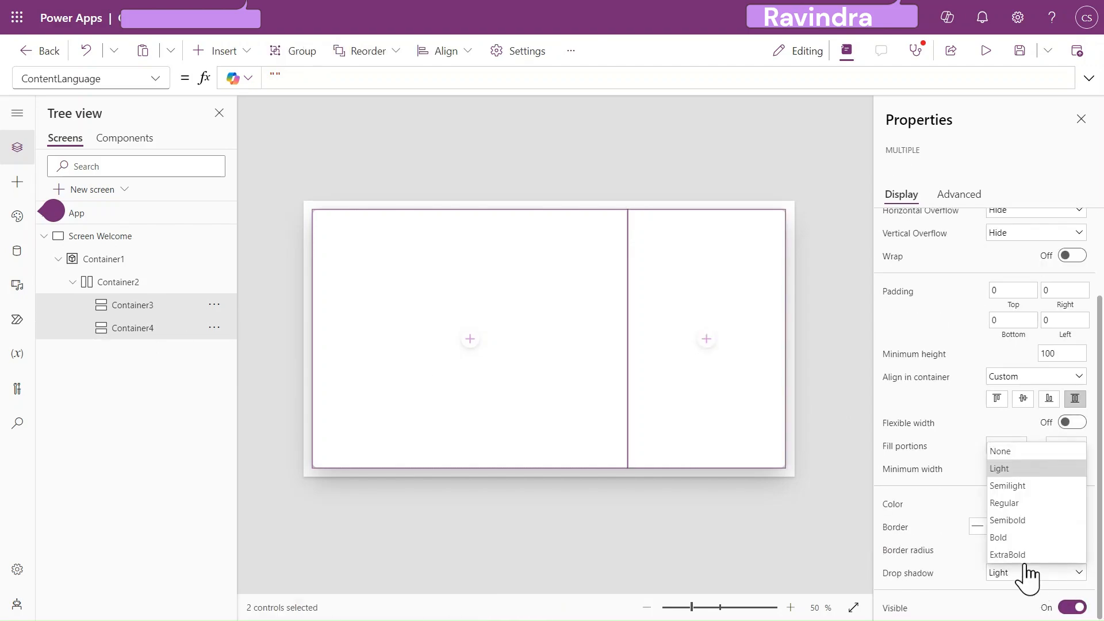
click(1007, 529)
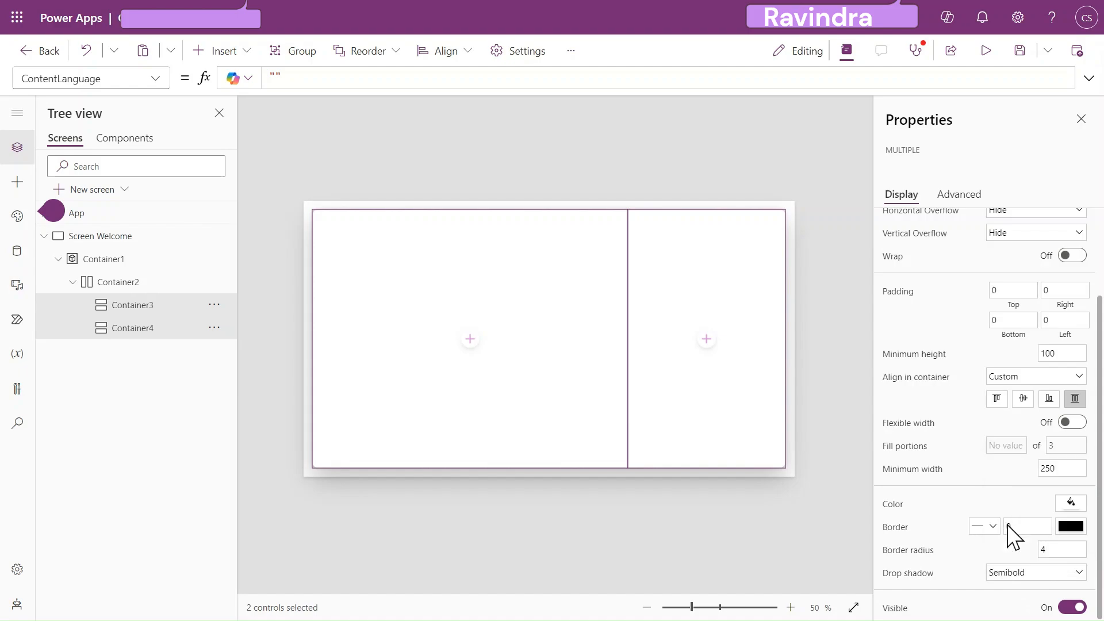
click(853, 417)
Check the Sign Up form reference image for the column layout and return to the Power Apps editor
mouse_move(560, 3)
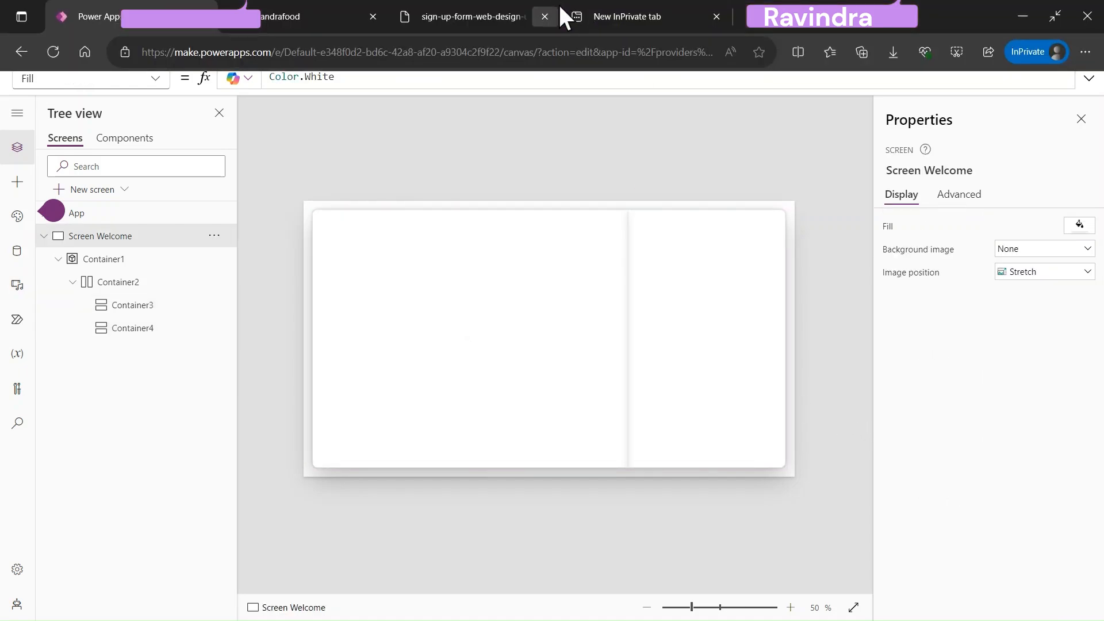
click(455, 9)
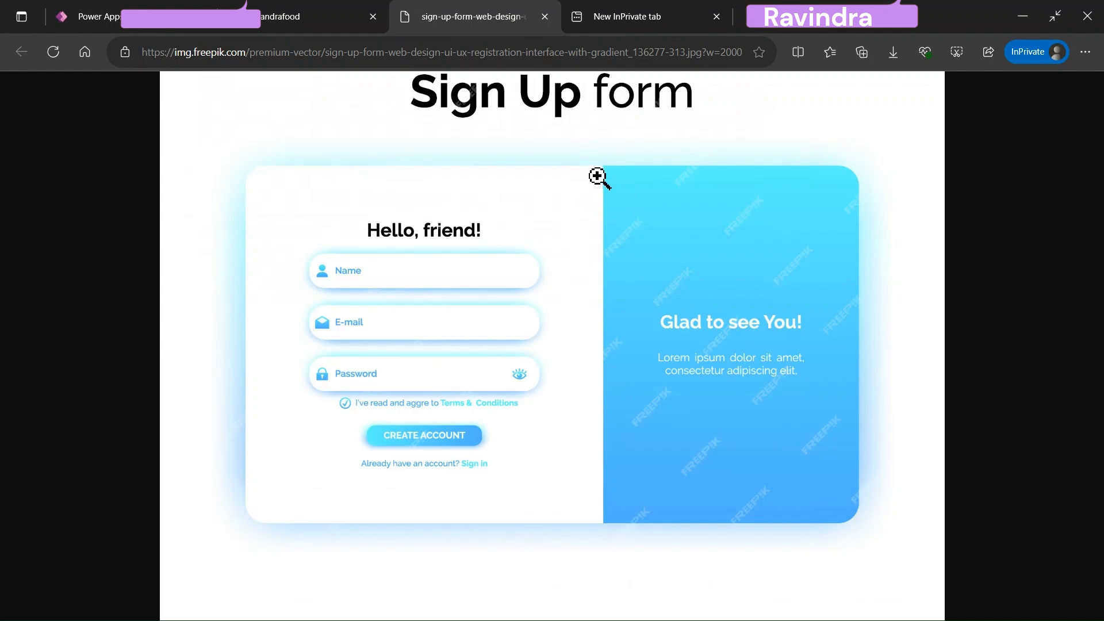
click(154, 5)
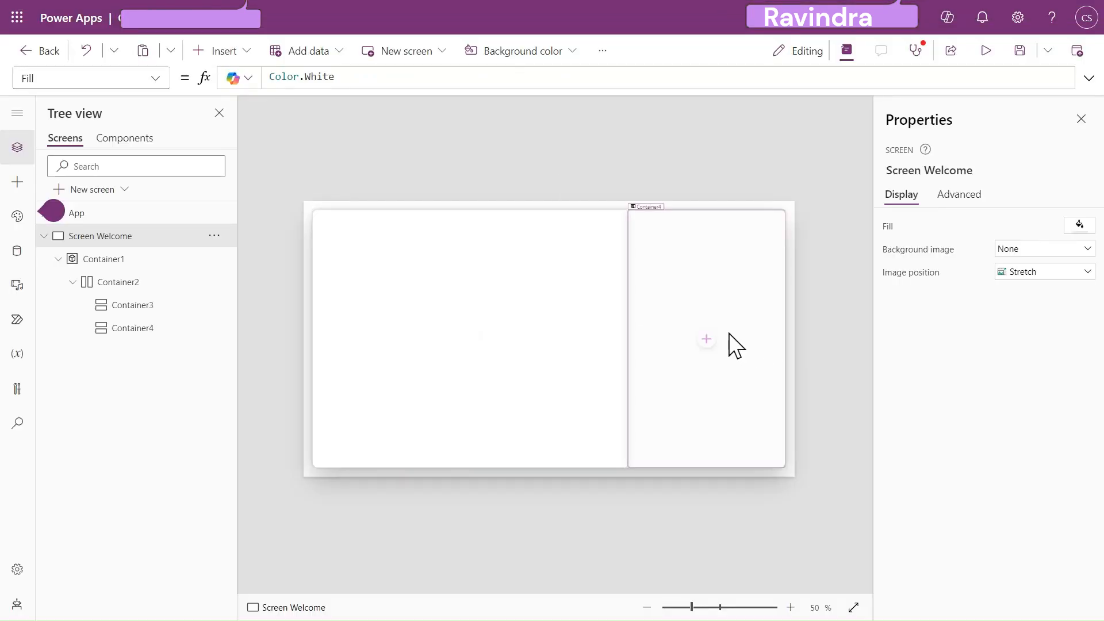
Insert an image control into Container4
click(732, 343)
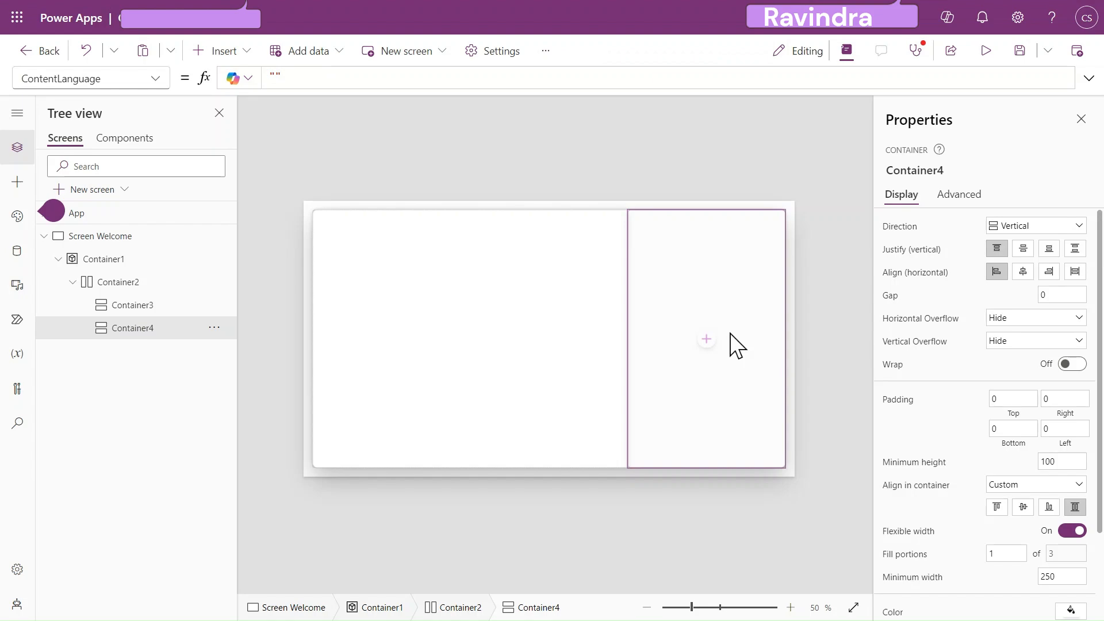
click(241, 52)
text(ve)
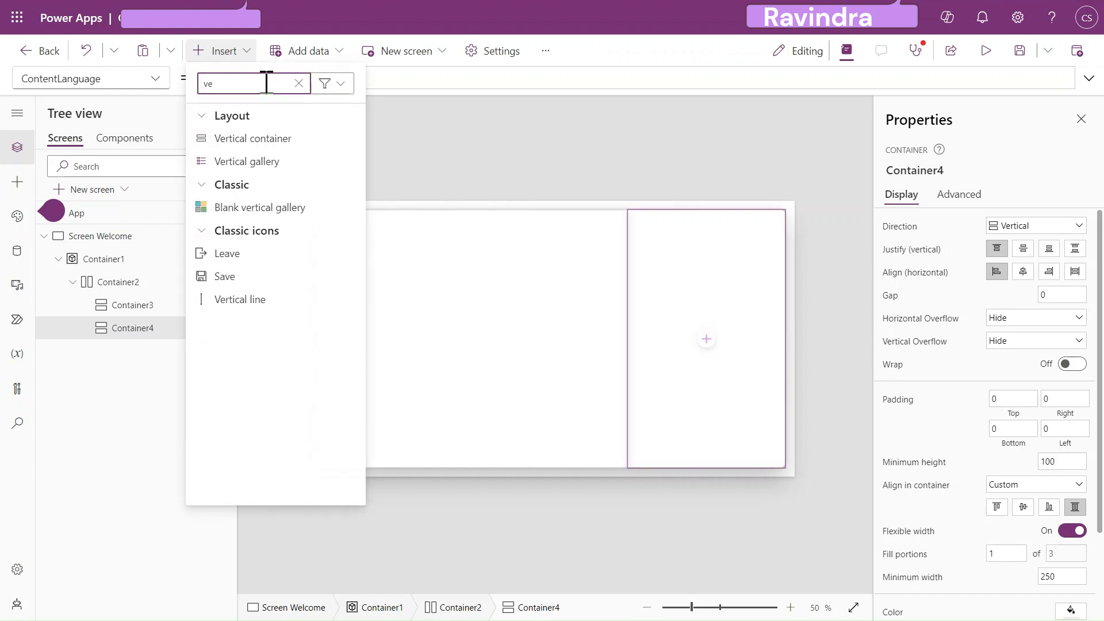
key(BackSpace)
key(BackSpace)
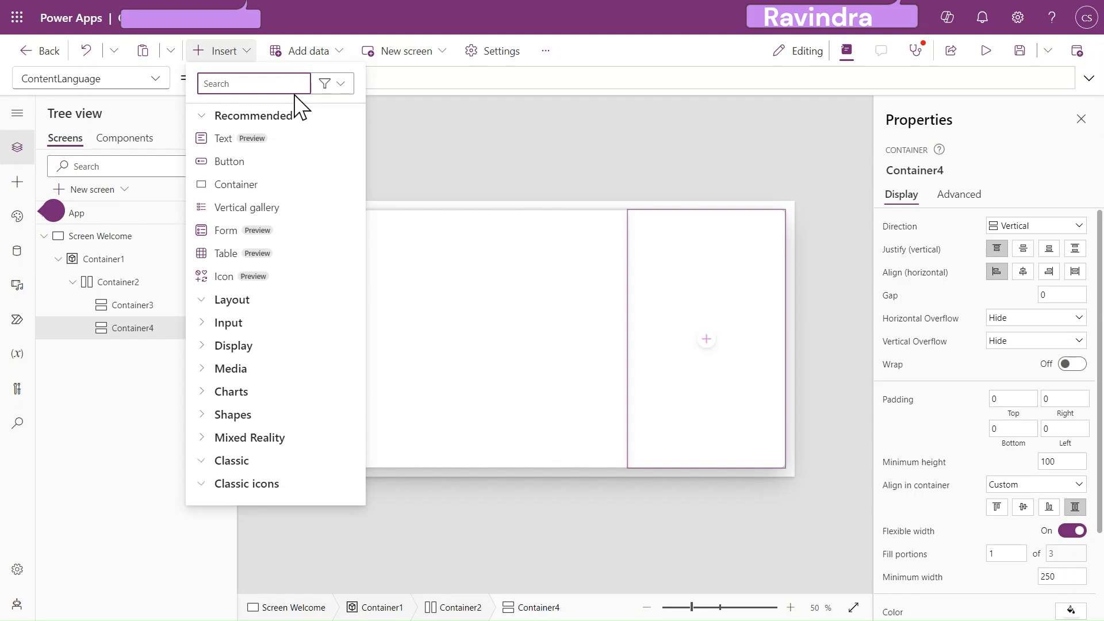
text(im)
click(260, 187)
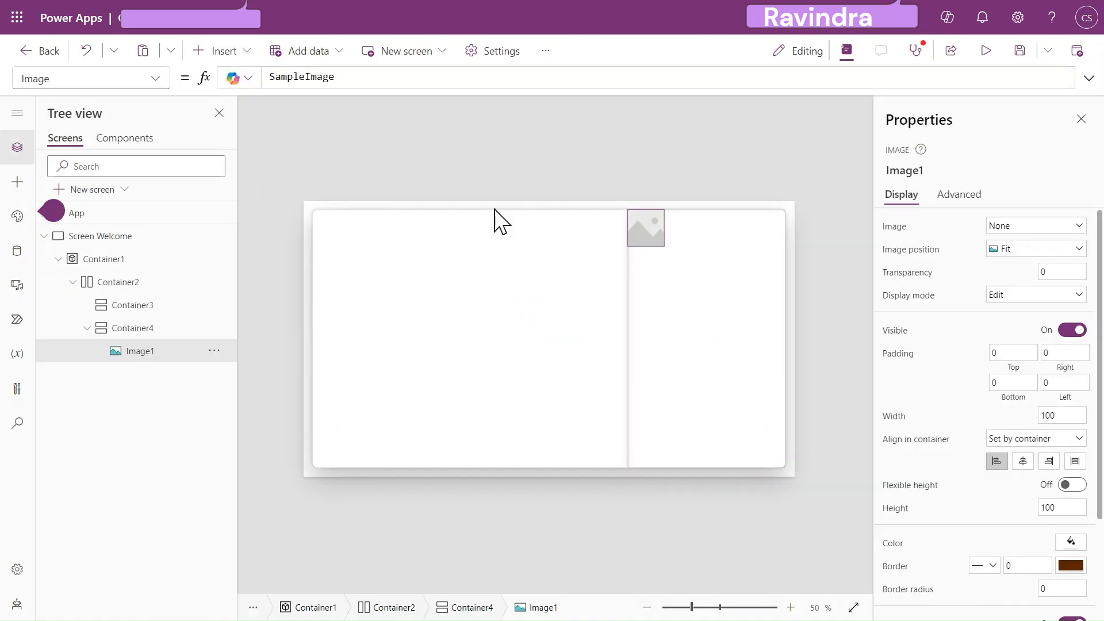
Stretch the image across its container's width and set Container4's top padding to 30
click(1076, 463)
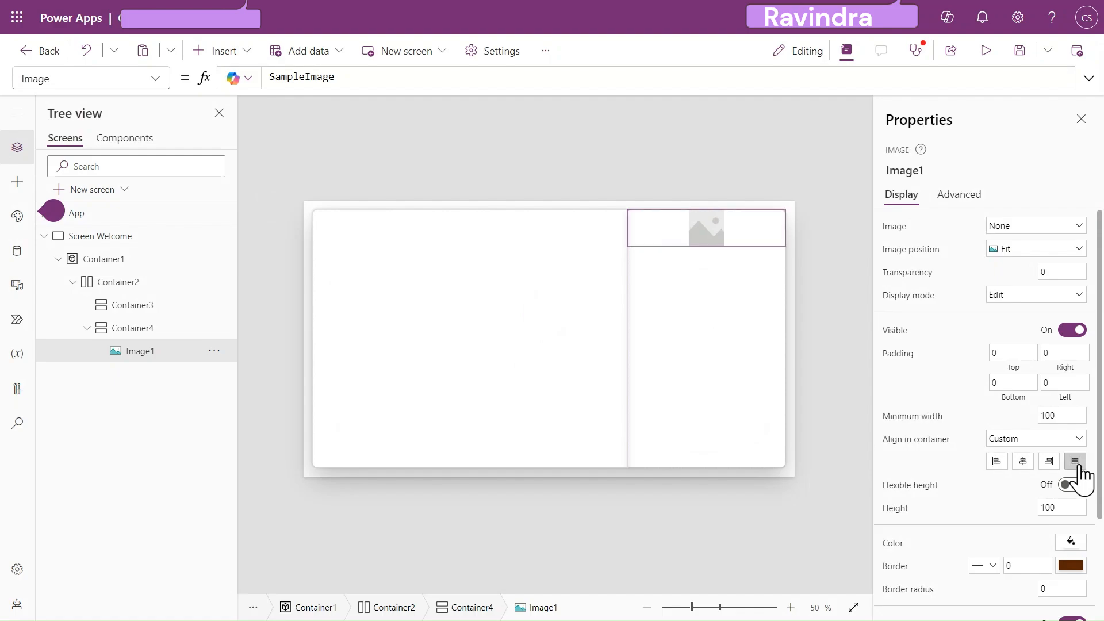
click(143, 327)
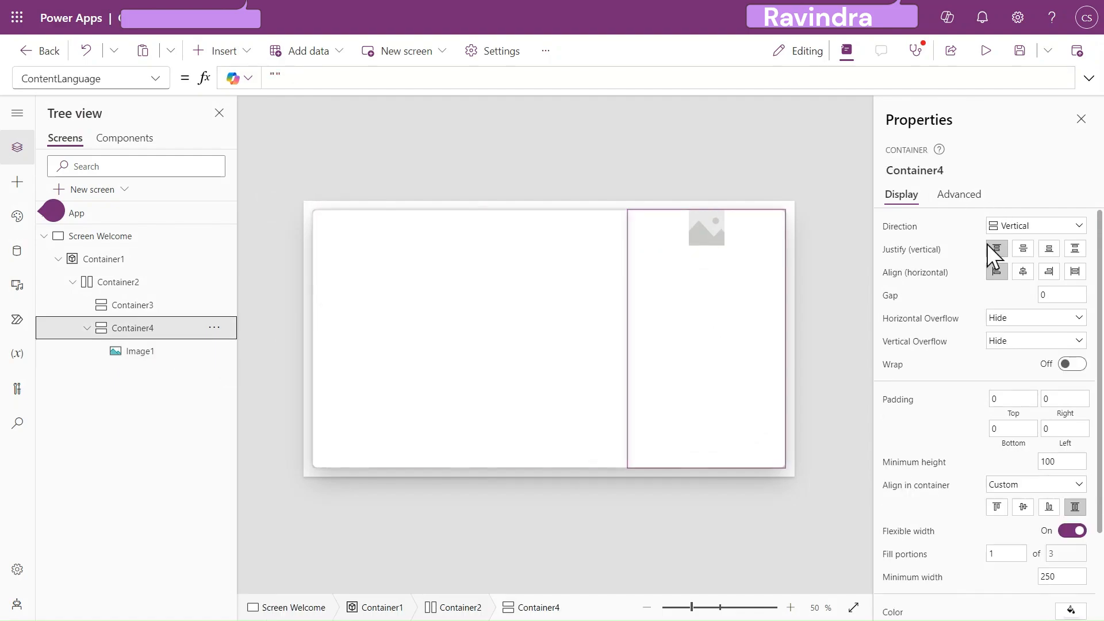
click(1026, 399)
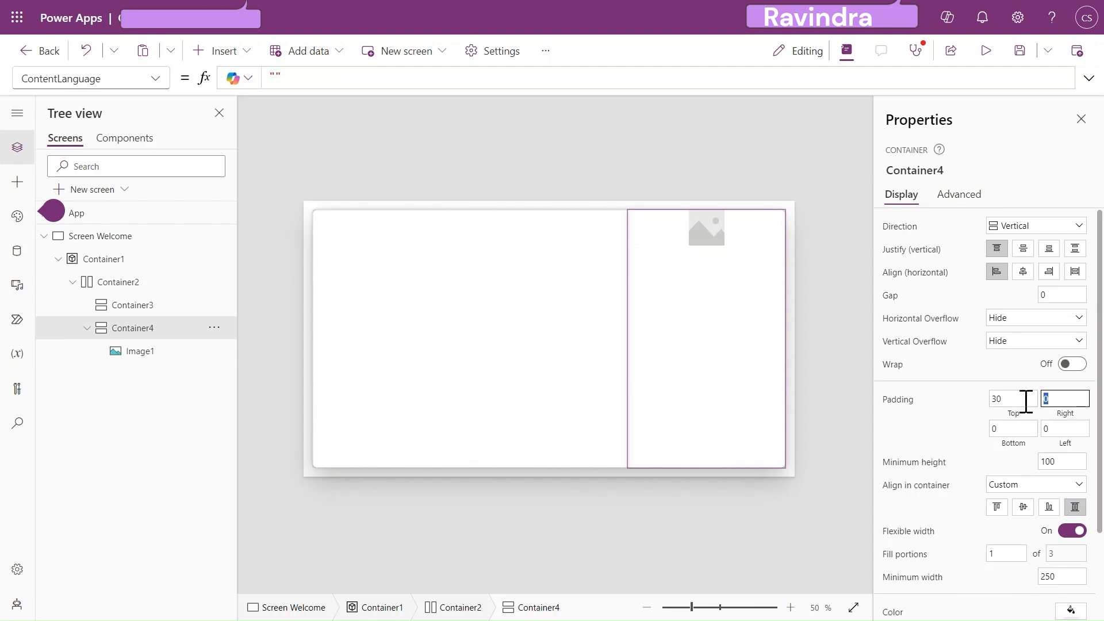
Try the Stretch and Fill positions on the image in Container4 and settle on Center
click(706, 241)
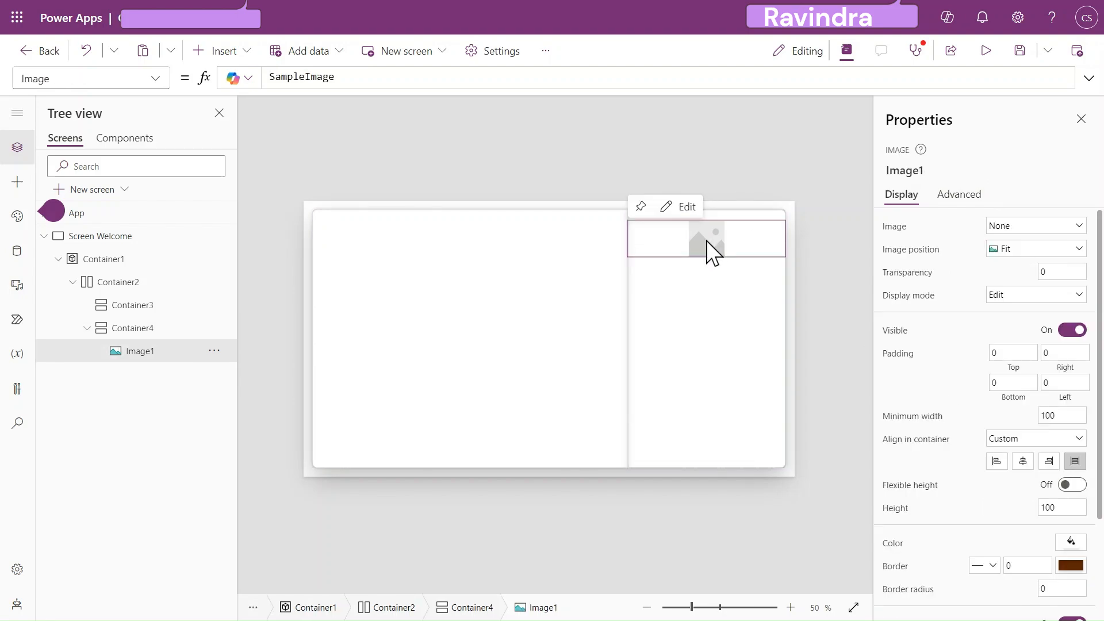
click(1045, 250)
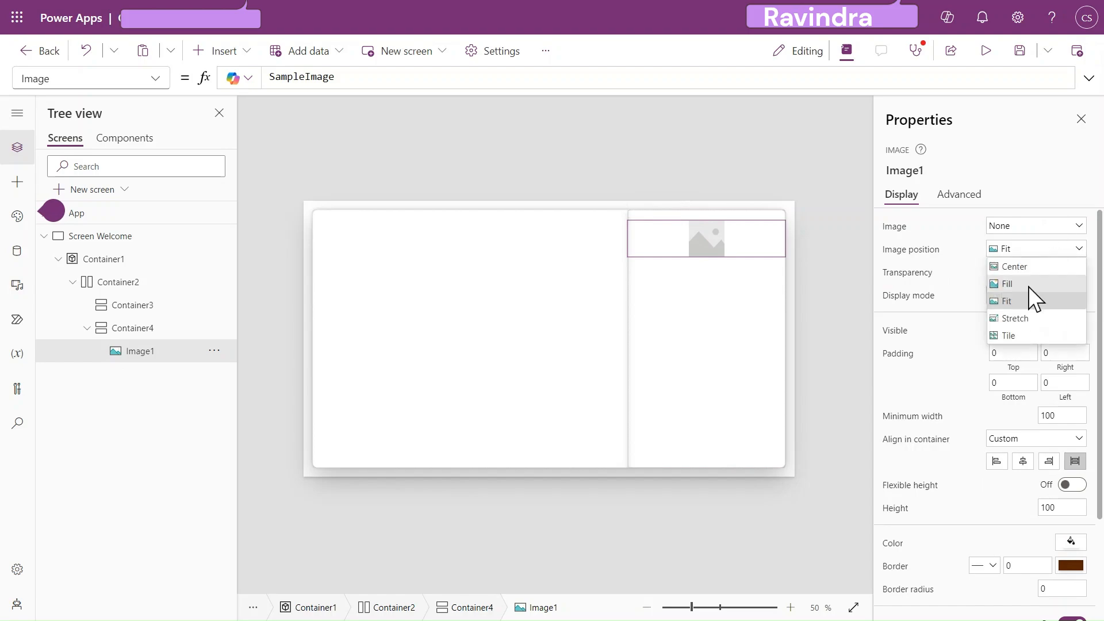
click(1013, 319)
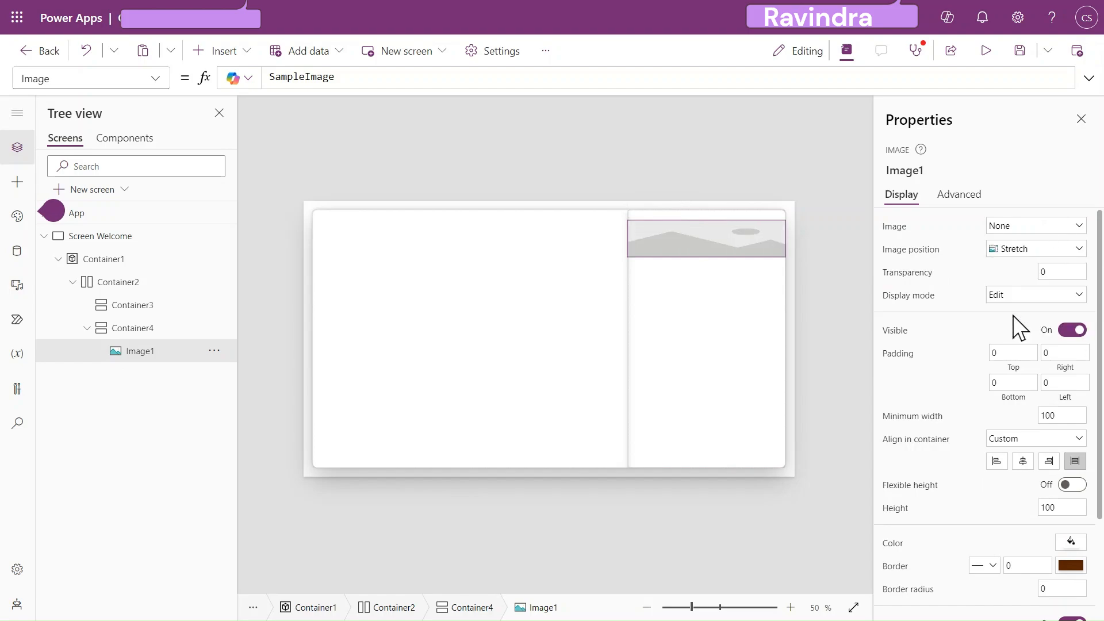
click(1017, 253)
click(1019, 283)
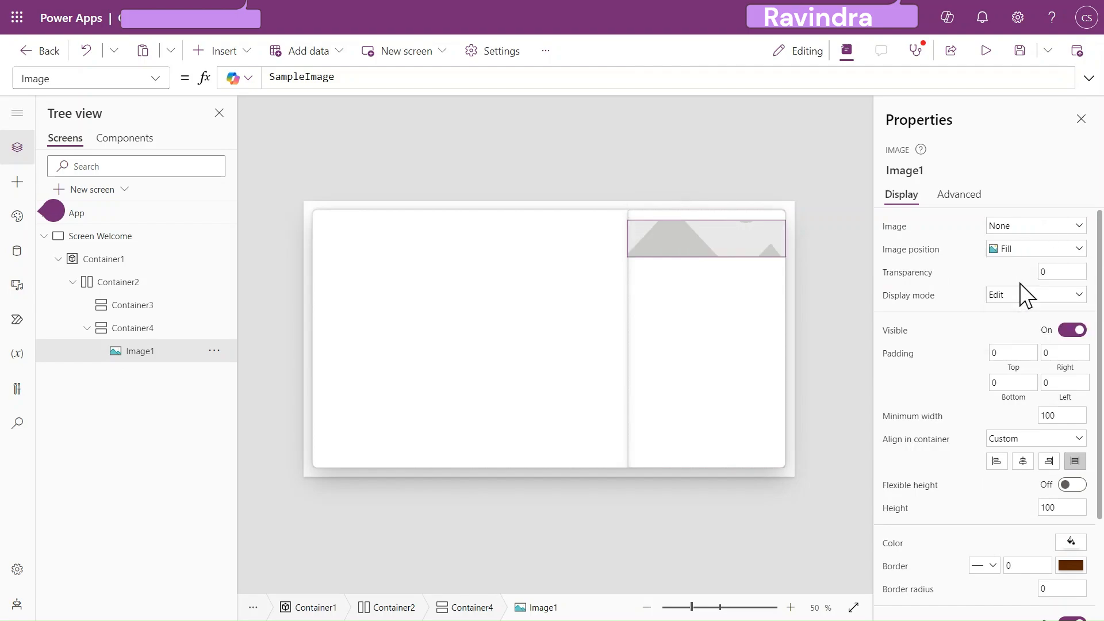
click(1021, 253)
click(1015, 266)
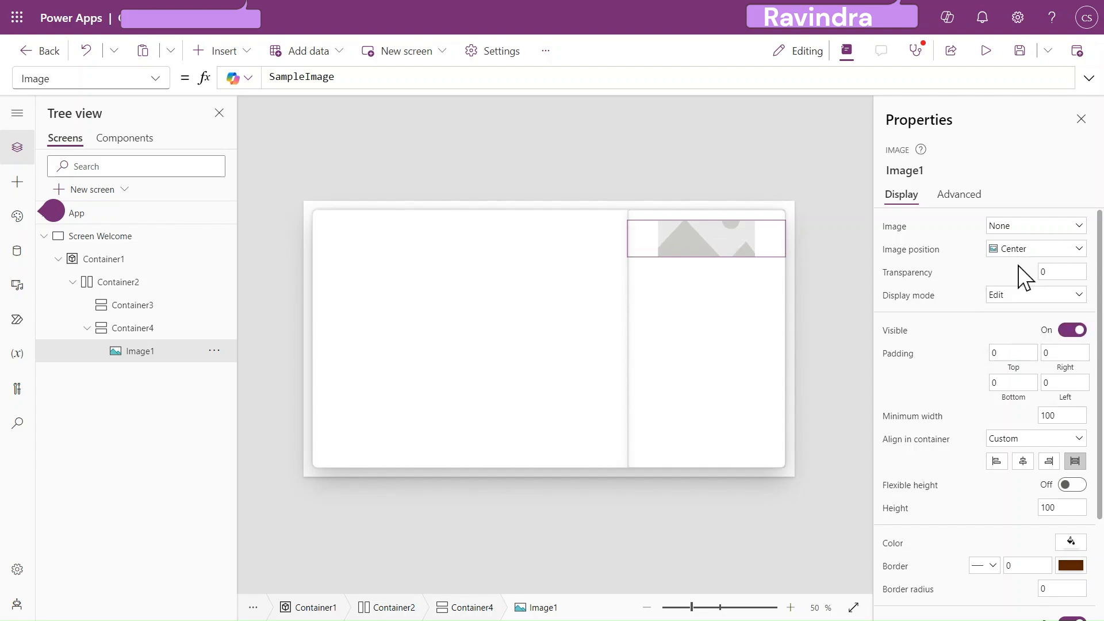
click(821, 293)
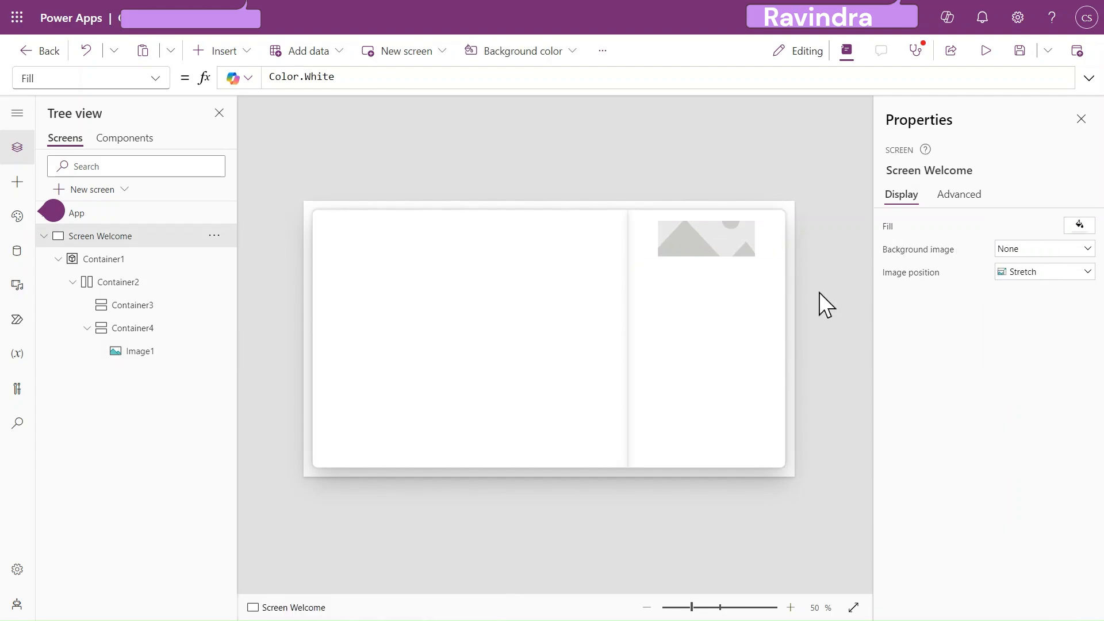
Insert a text control below the image in Container4
click(705, 293)
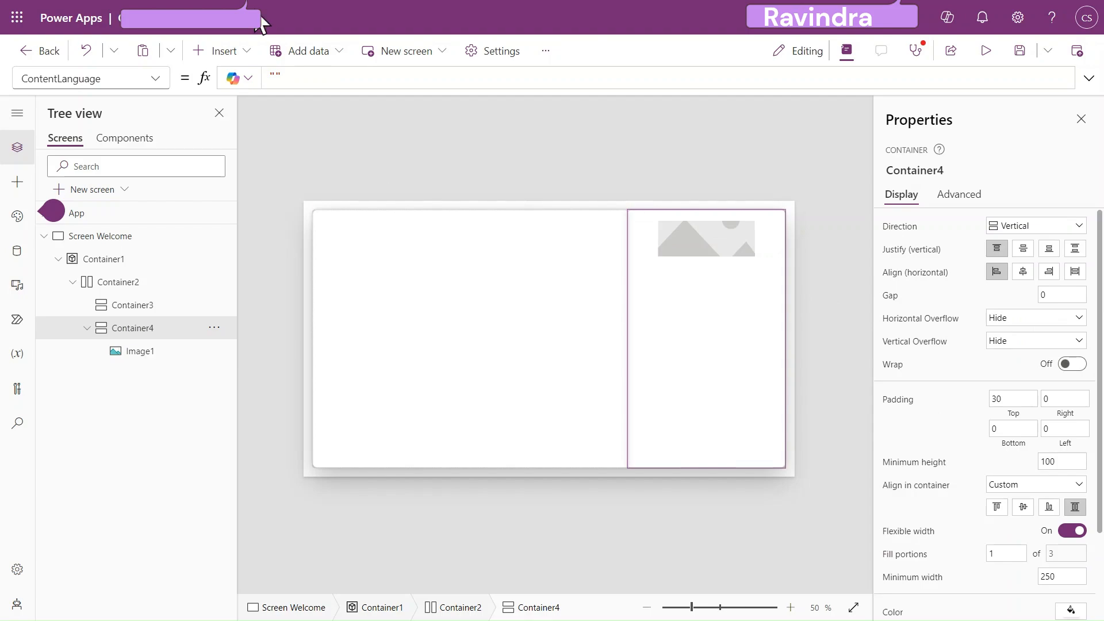
click(233, 52)
click(253, 144)
Set Container4's gap between its child controls to 20
click(151, 332)
click(1052, 294)
text(20)
key(Tab)
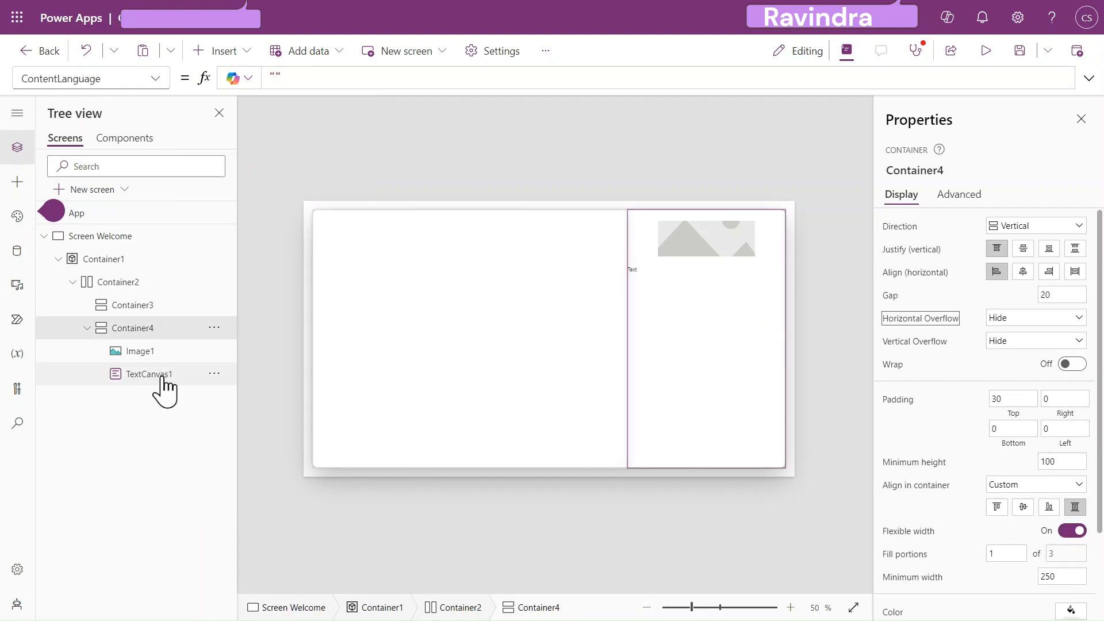
Set the text control's alignment in Container4 to stretch across the container's full width
click(153, 376)
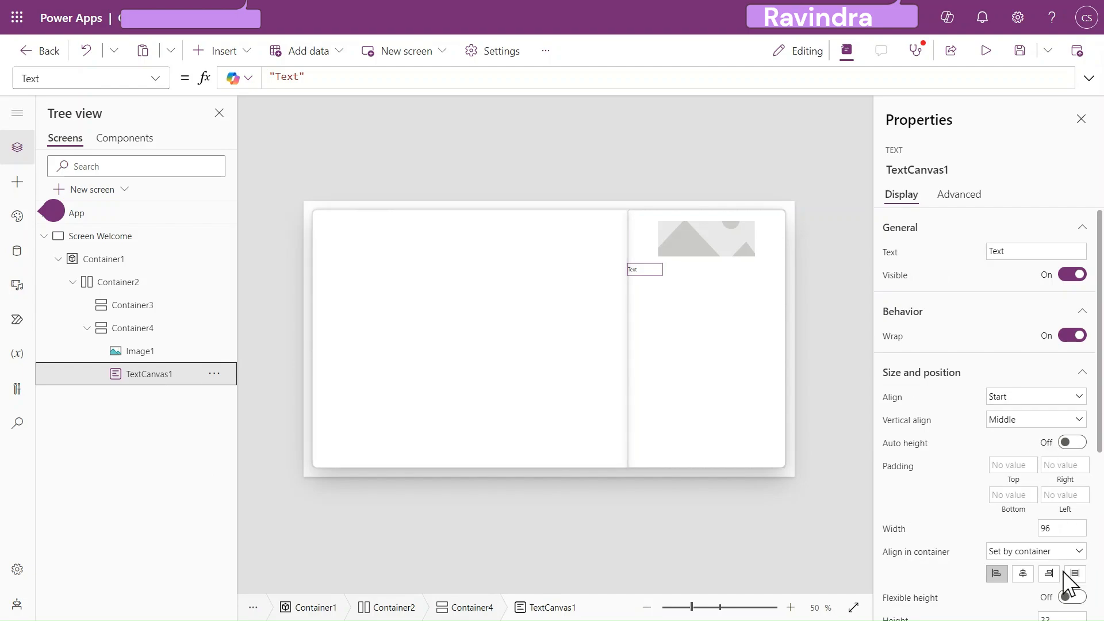
click(1083, 574)
scroll(1045, 511, down, 2)
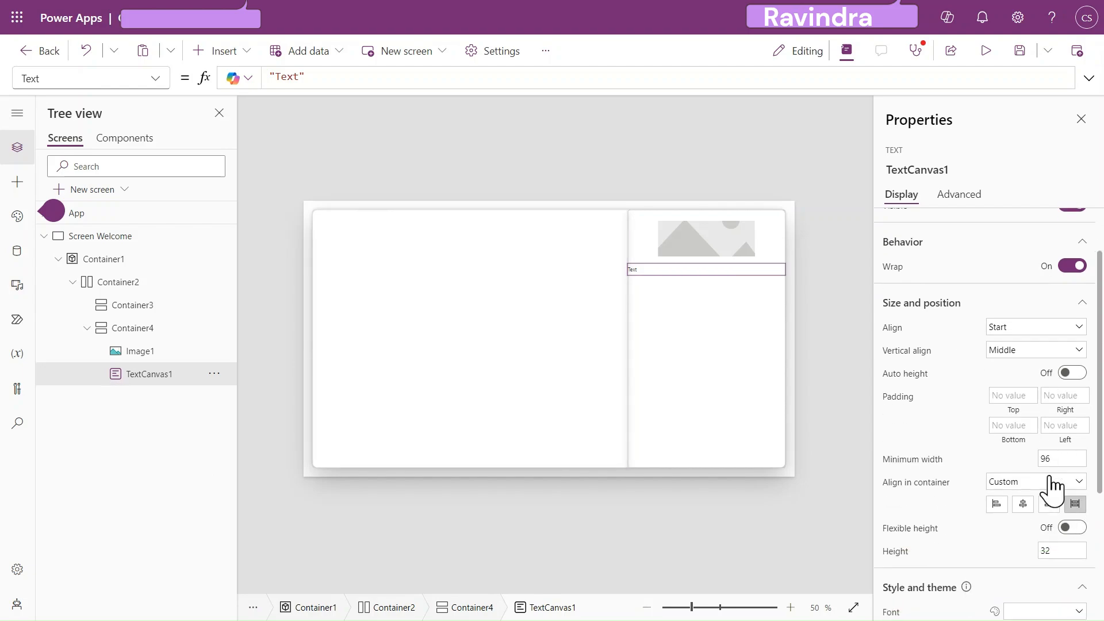
Turn on auto height for the text control below the image and set its text to "This is Dummy Data"
click(1070, 373)
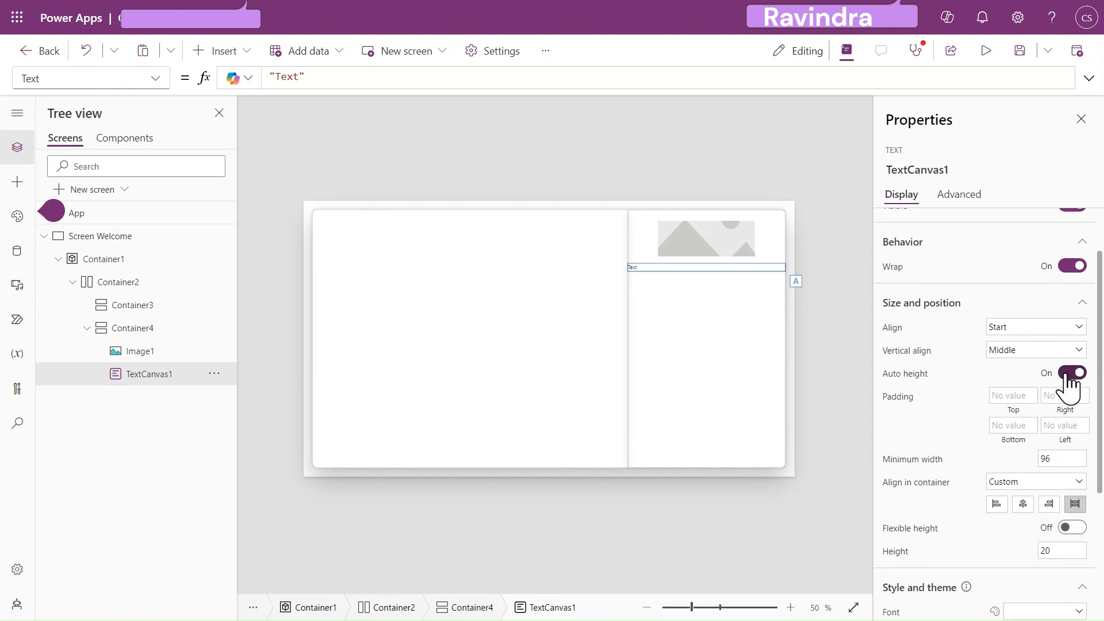
scroll(936, 328, up, 1)
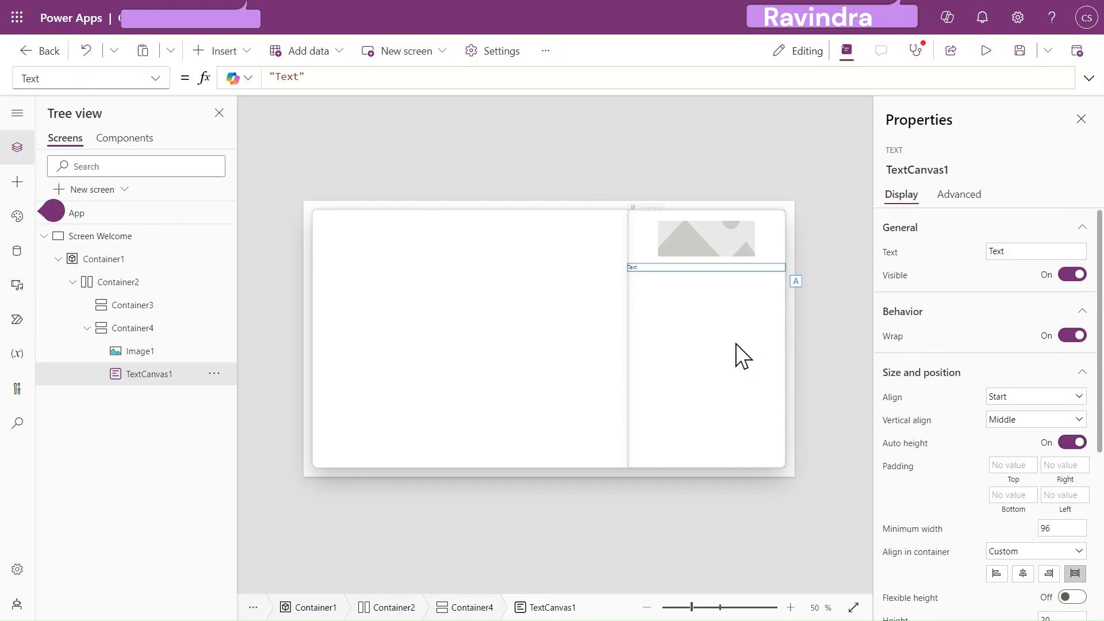
click(300, 77)
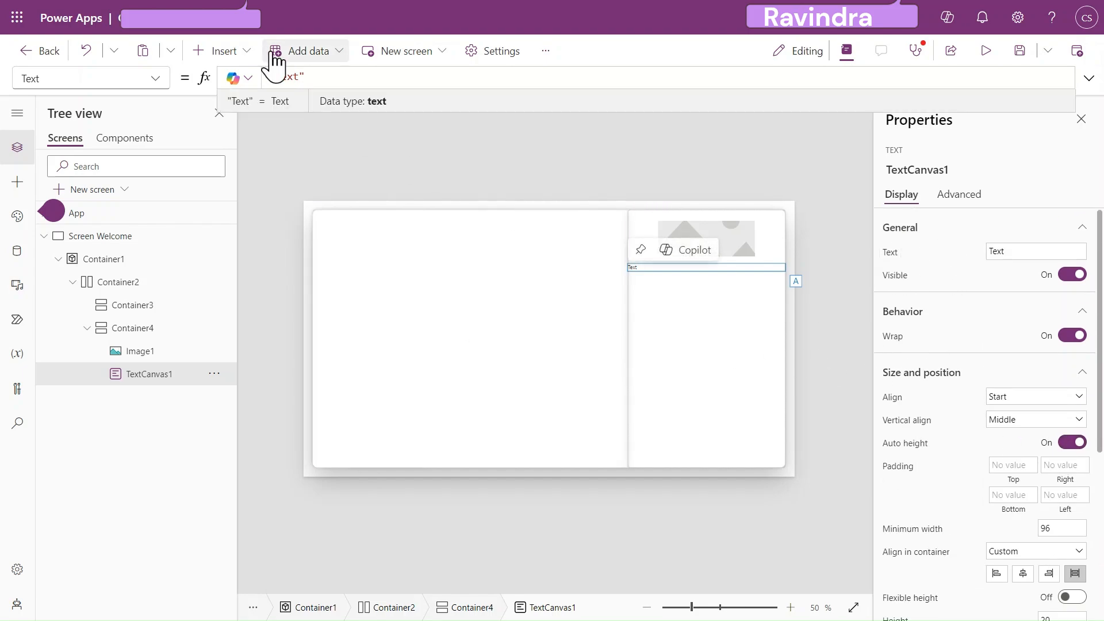
double_click(299, 77)
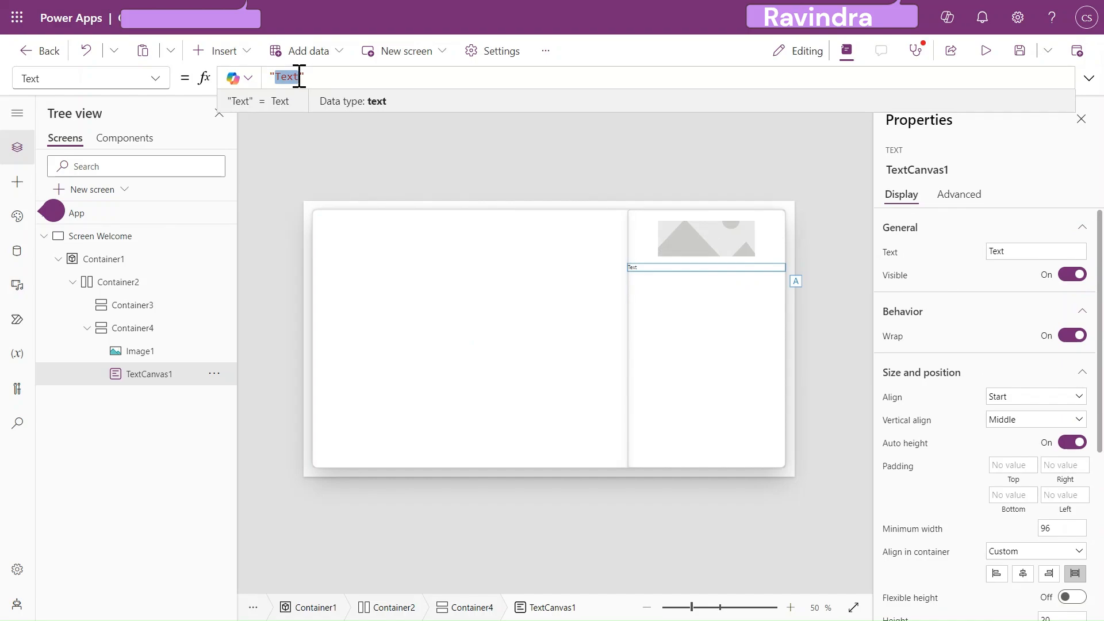
text(T)
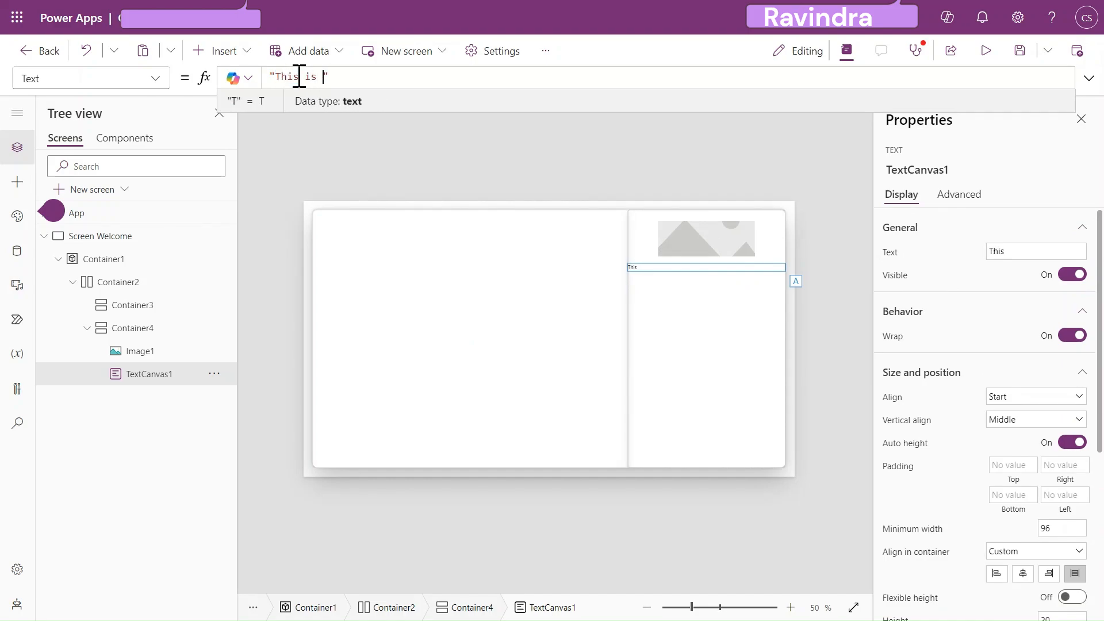
text(his is Dummy Data)
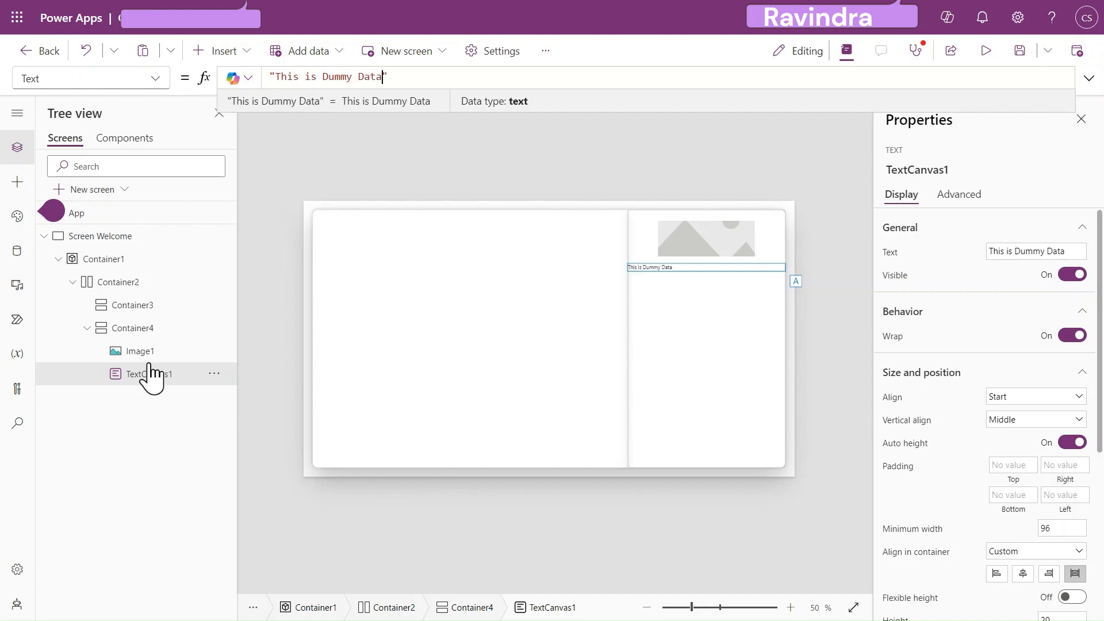
Set the text control's padding in Container4 to 20 on all four sides
scroll(934, 501, down, 3)
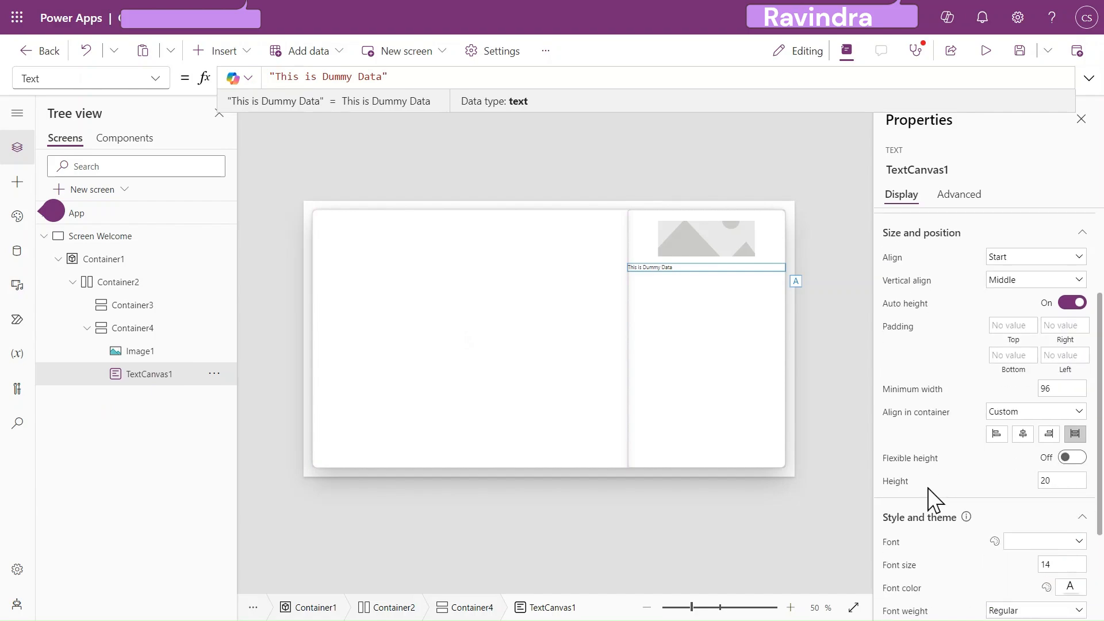
click(1013, 355)
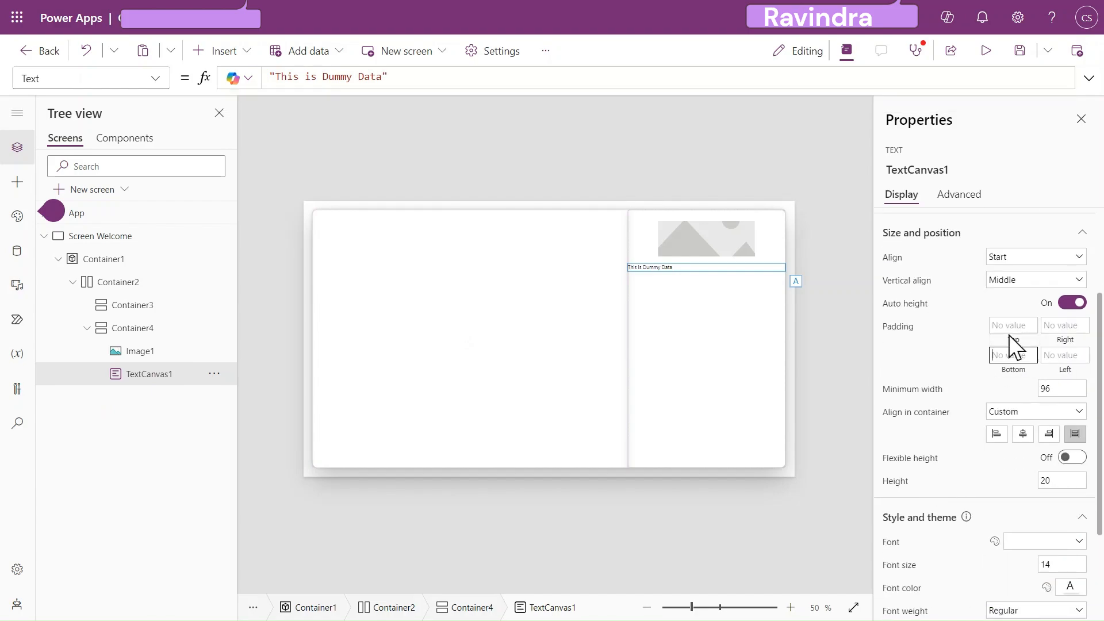
click(1070, 323)
key(Tab)
text(20)
key(Tab)
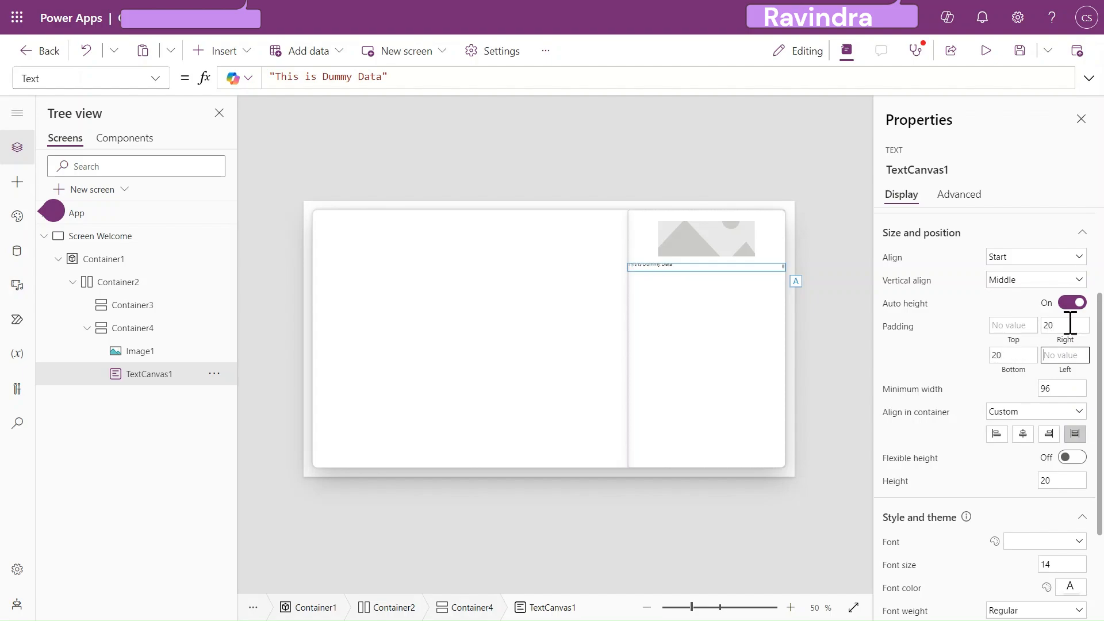
text(20)
key(Tab)
click(1008, 327)
click(146, 374)
Turn on flexible height for the text control in Container4
click(1067, 458)
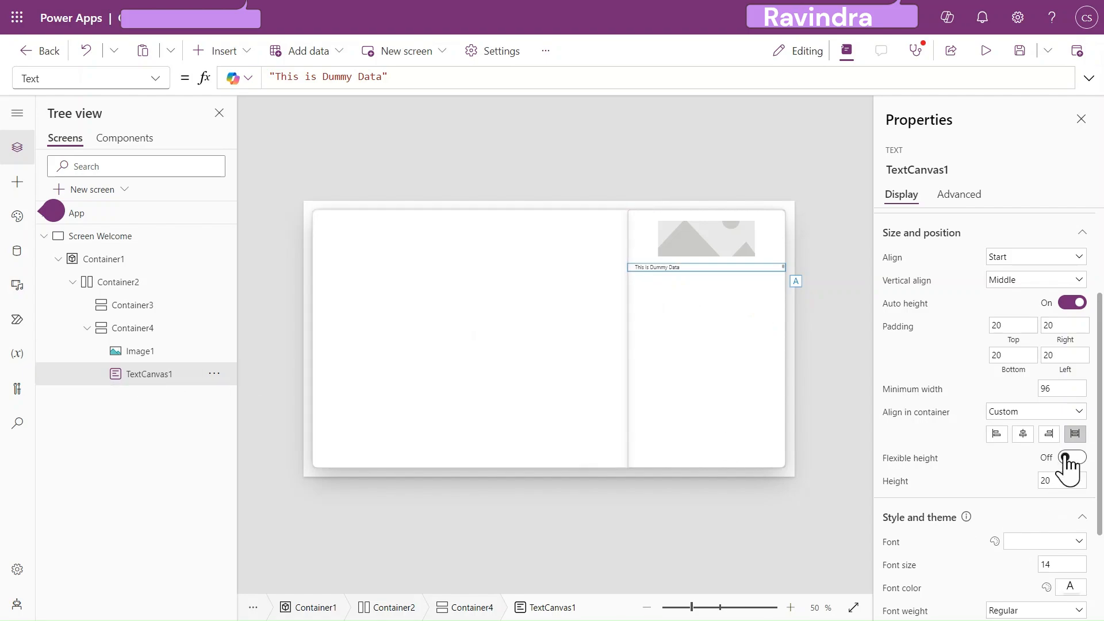
click(888, 389)
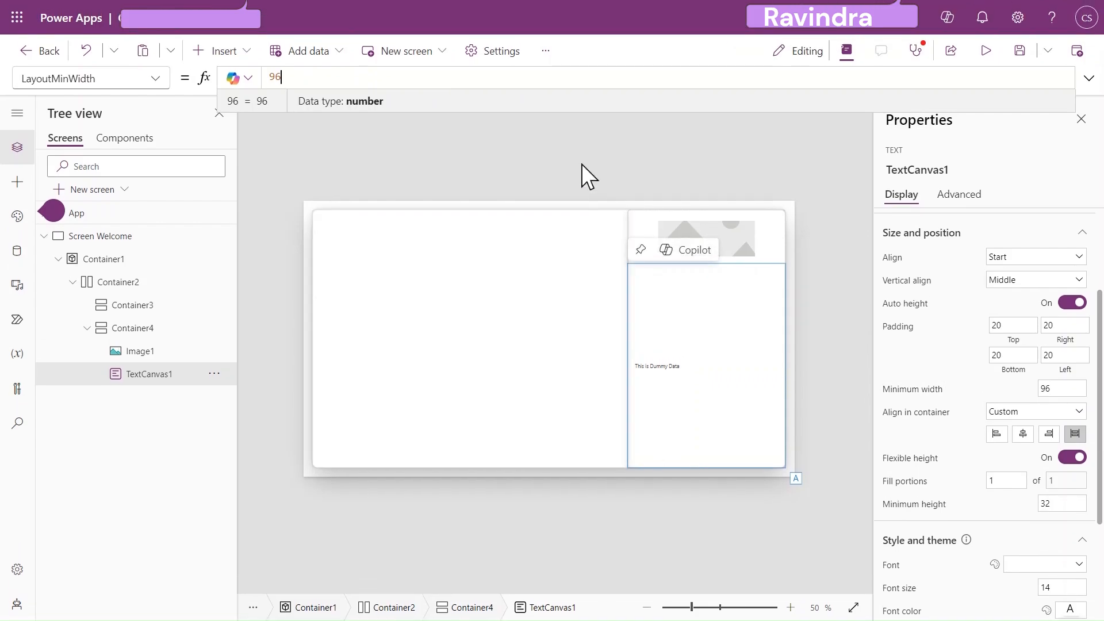
click(564, 199)
Check the Sign Up form reference in its browser tab, and insert a text label into Container3 in Power Apps
click(536, 342)
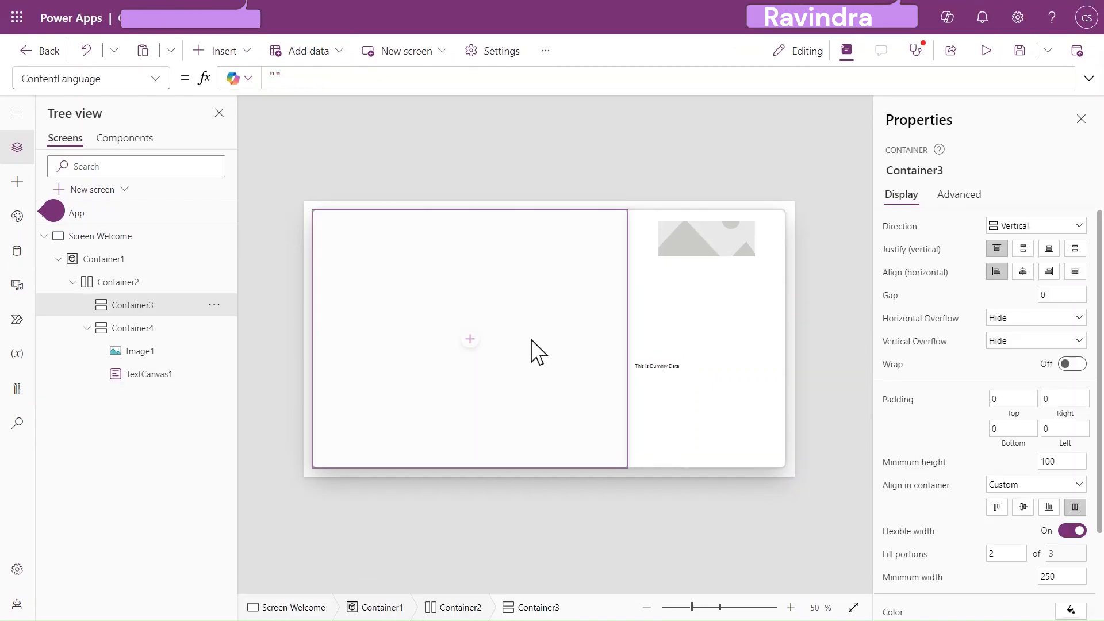
mouse_move(567, 12)
click(488, 18)
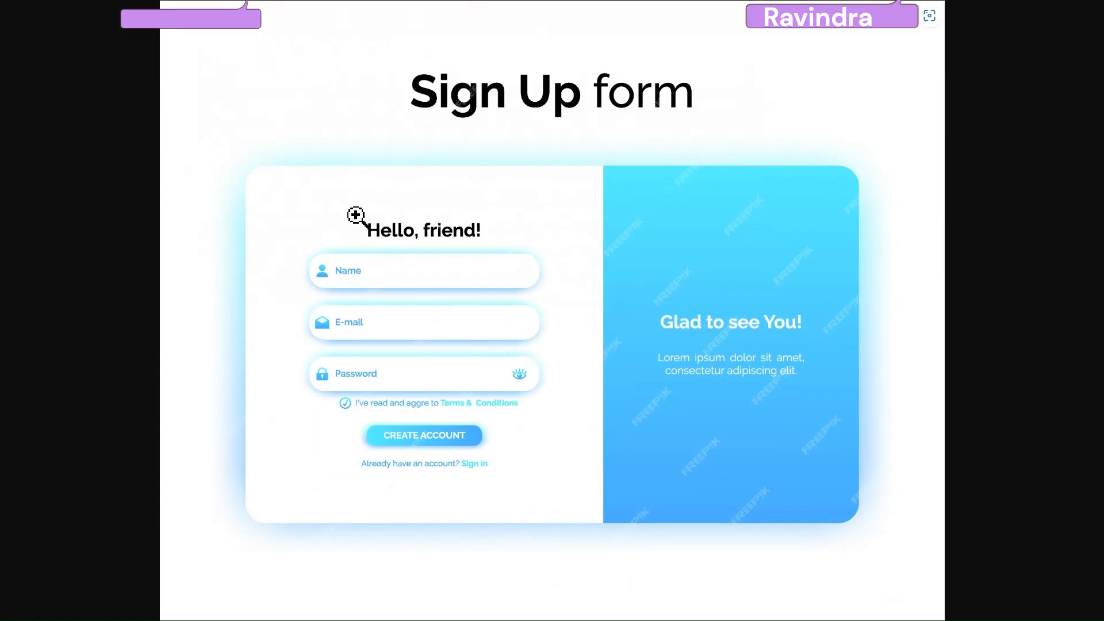
mouse_move(247, 6)
click(134, 8)
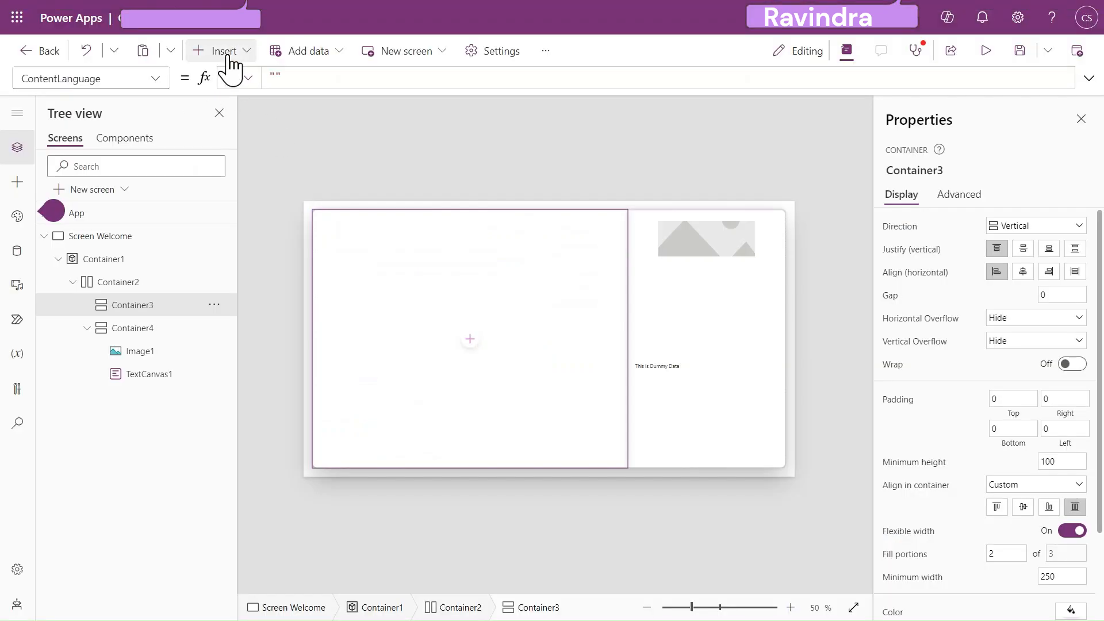
click(229, 55)
text(la)
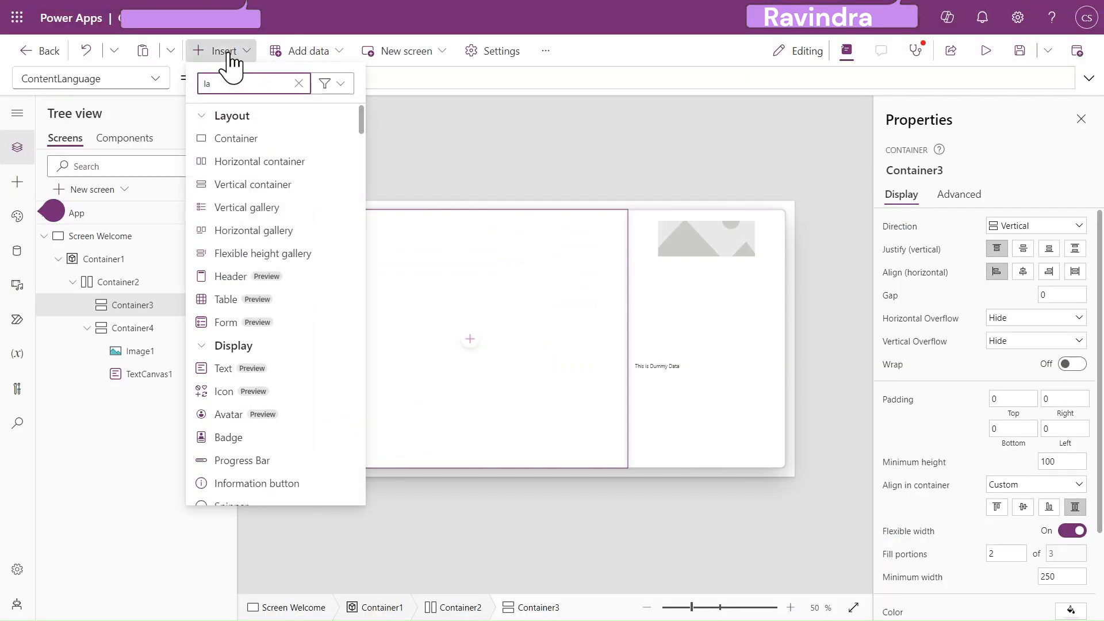
text(b)
click(246, 140)
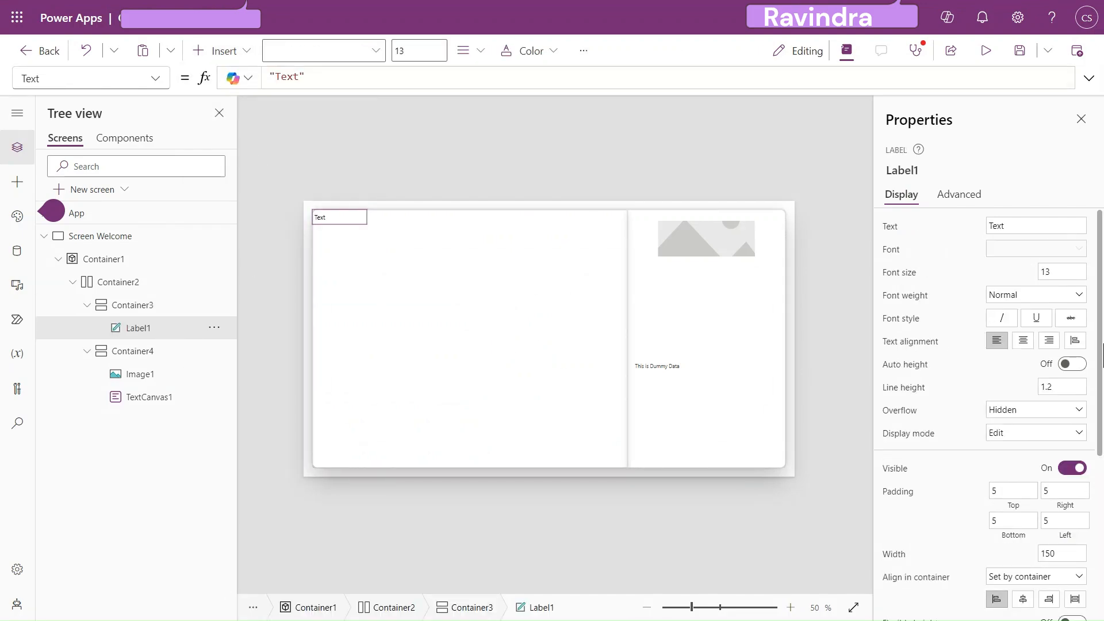
Turn on auto height for the new label and stretch it across Container3's full width
click(1065, 363)
scroll(1060, 517, down, 2)
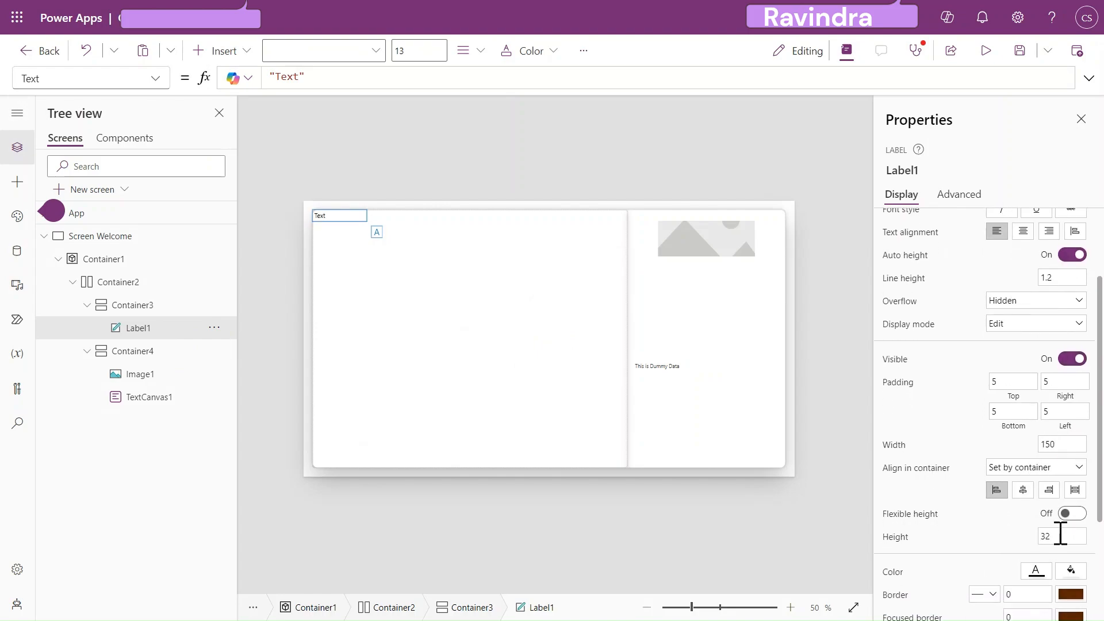
click(1075, 490)
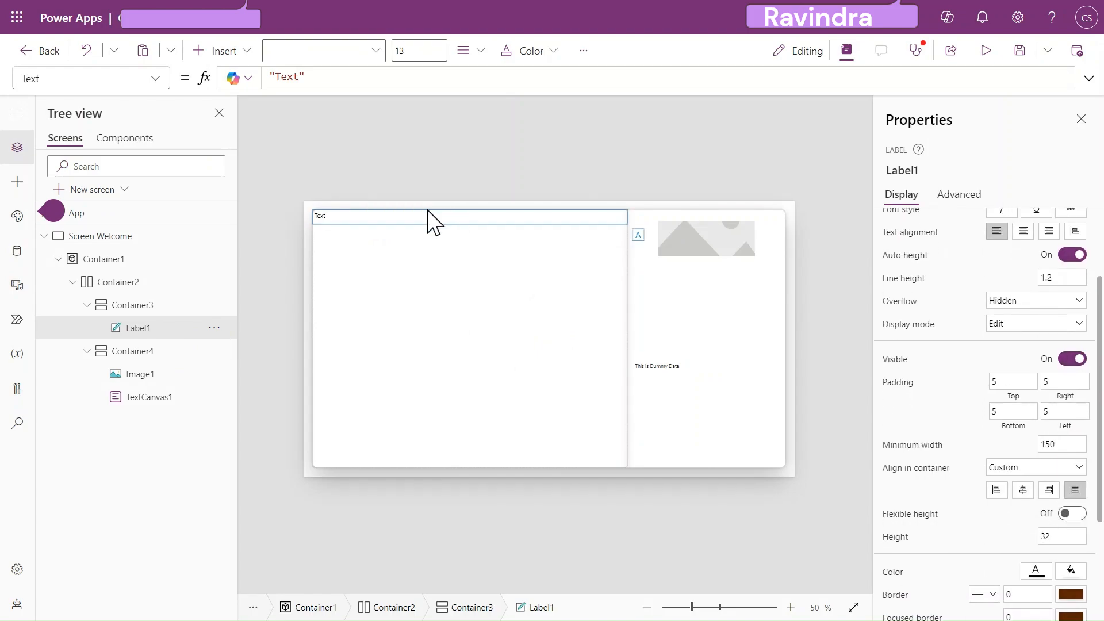
Format the label in Container3 with font size 16, bold weight and centered text
scroll(1026, 488, down, 2)
scroll(1027, 488, up, 4)
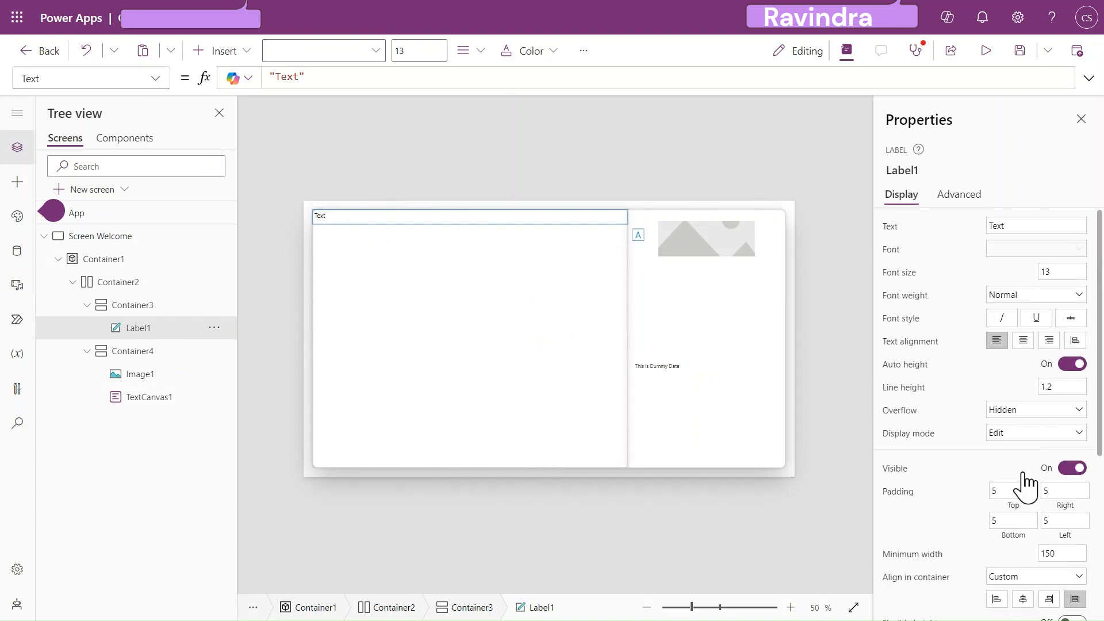
click(1060, 271)
text(16)
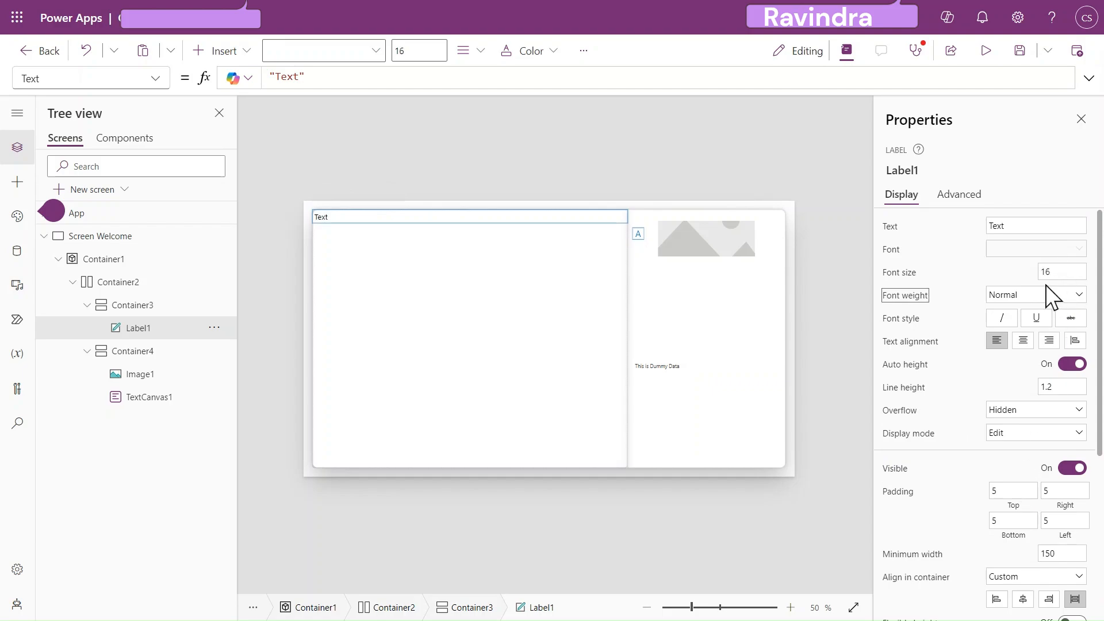
click(1047, 295)
click(1027, 315)
click(1023, 343)
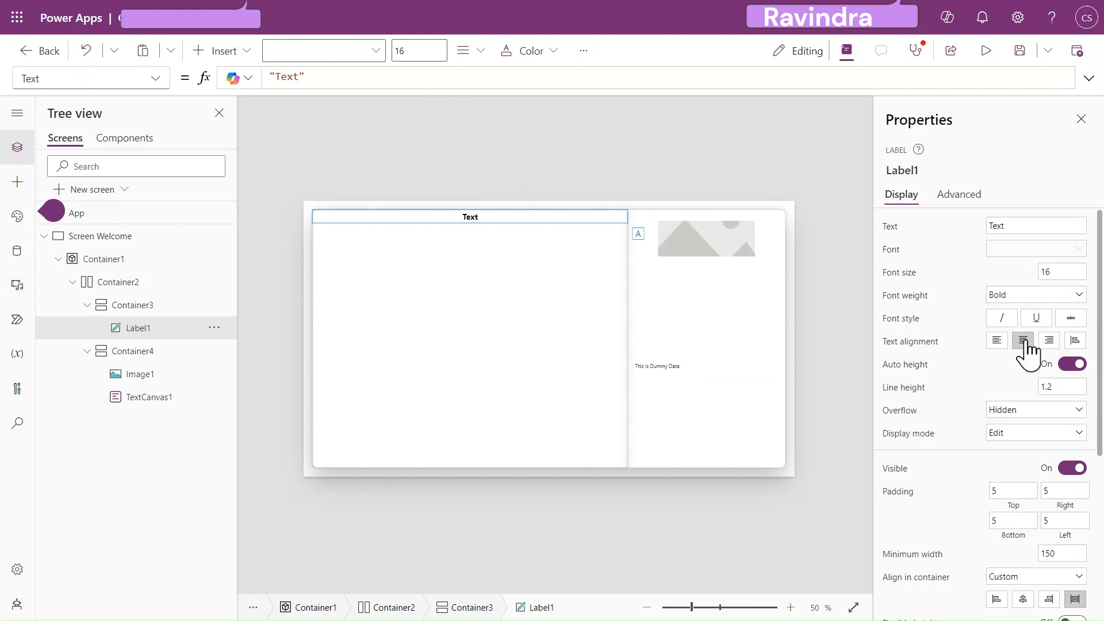
Change the label's text in Container3 to "Welcome To ...."
double_click(290, 80)
key(BackSpace)
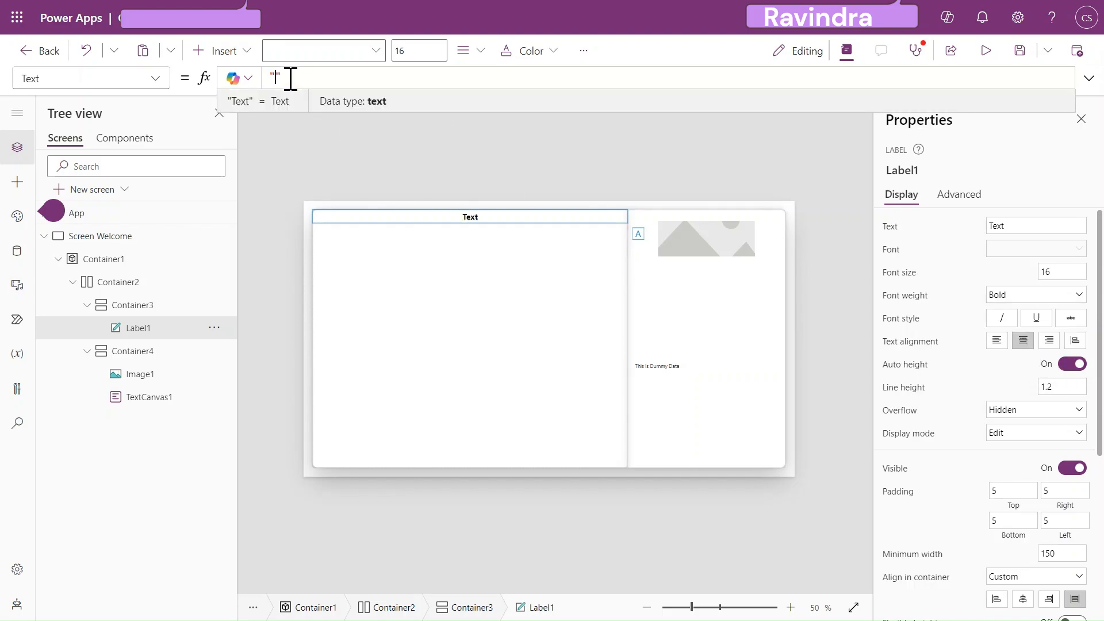
text(Welcome )
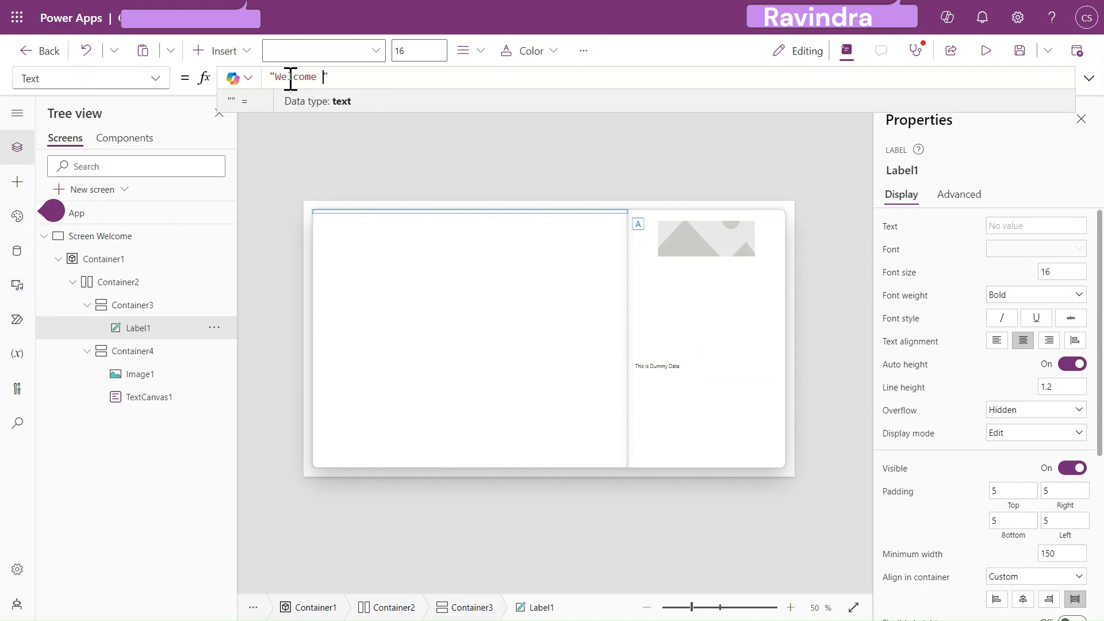
text(To Si)
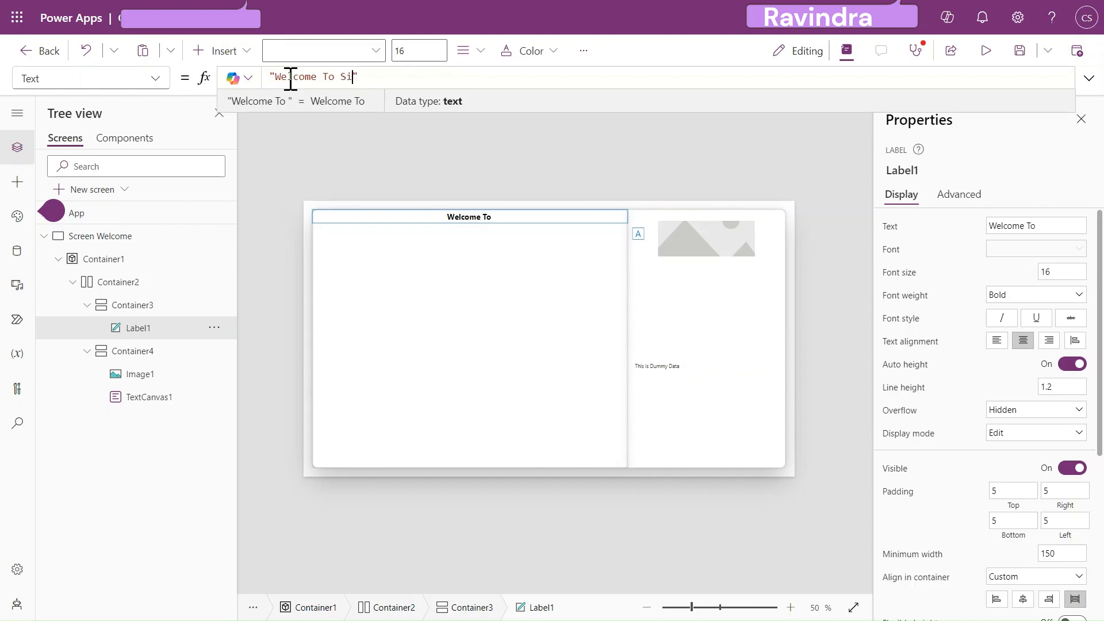
key(BackSpace)
key(BackSpace)
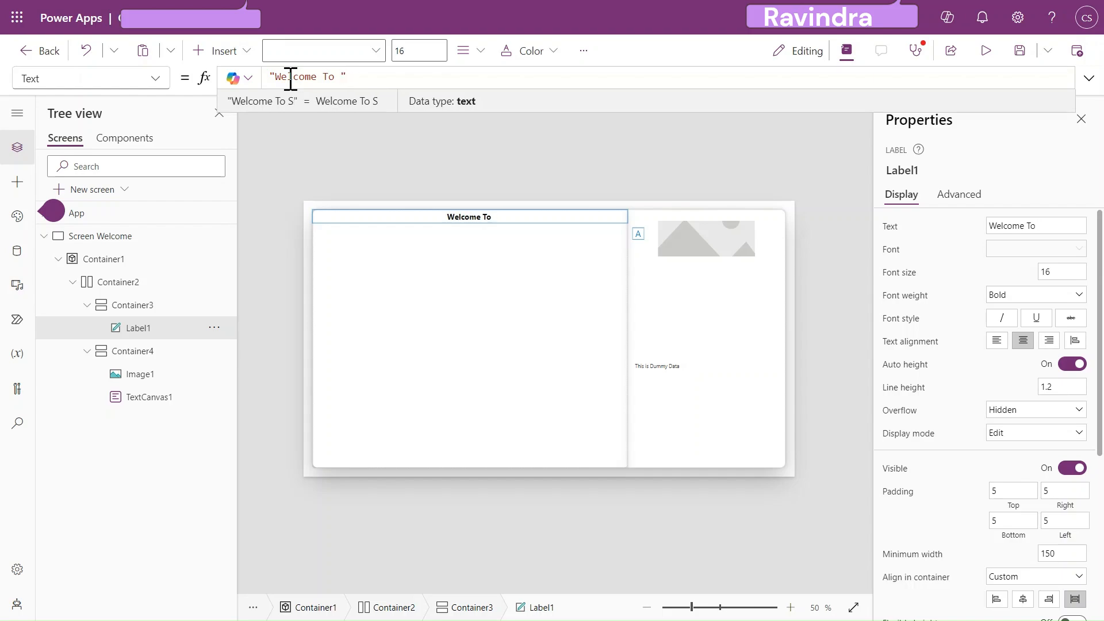
text(....)
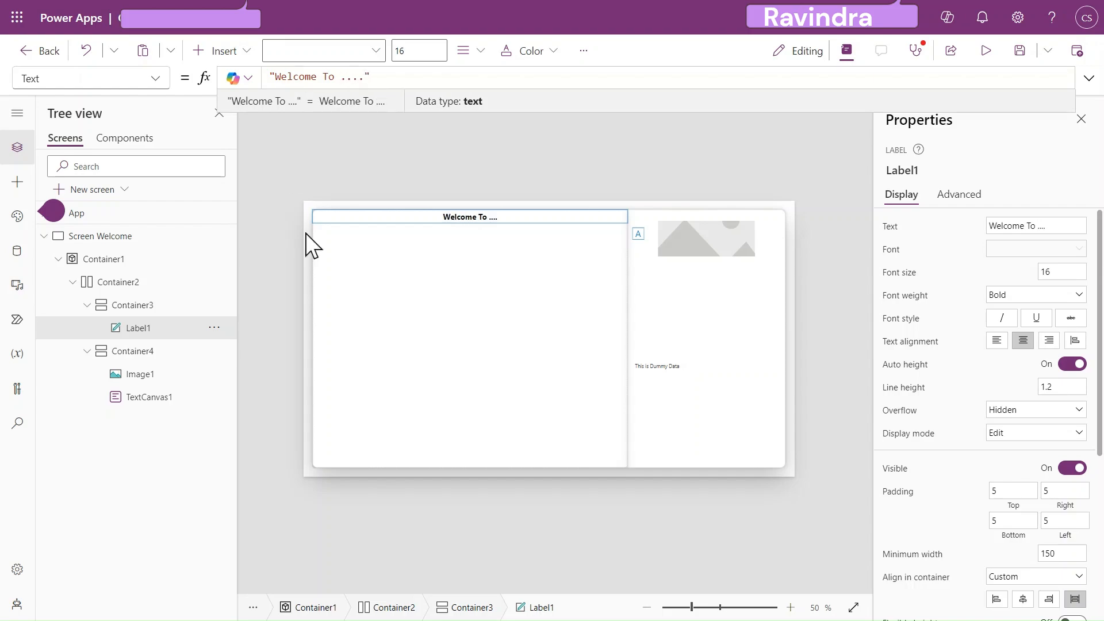
Insert a classic text input below the welcome label in Container3
click(168, 304)
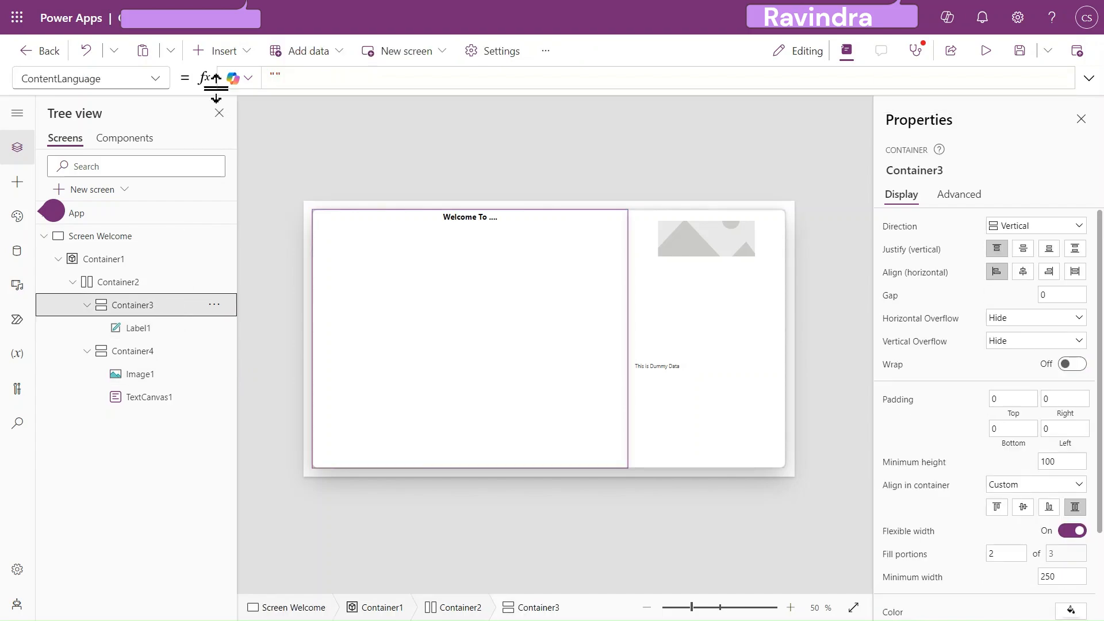
click(225, 58)
text(text)
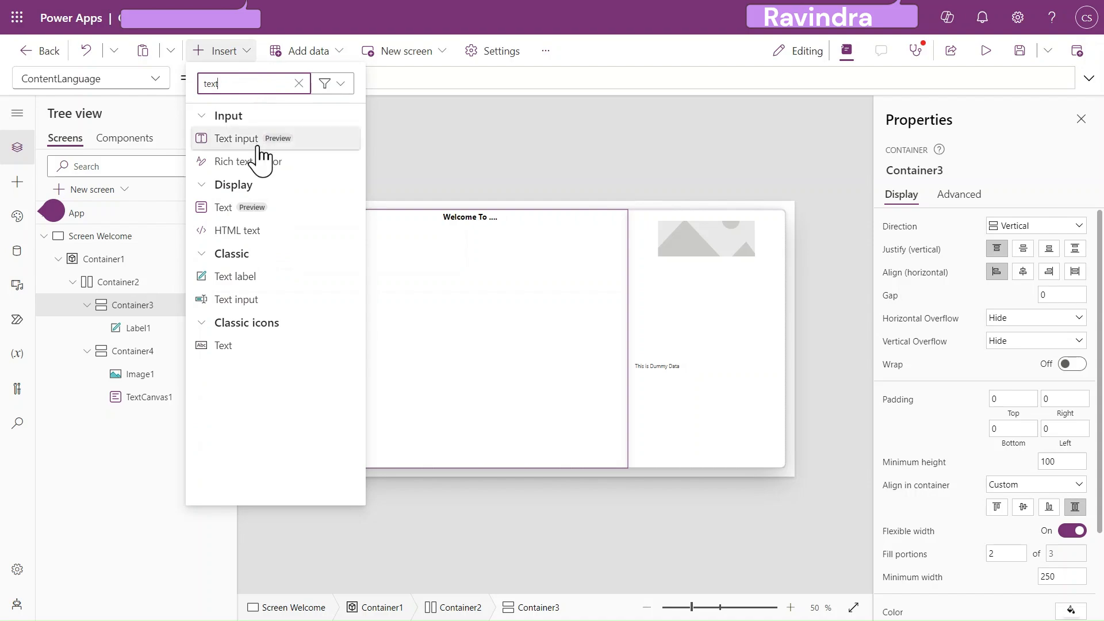
click(249, 304)
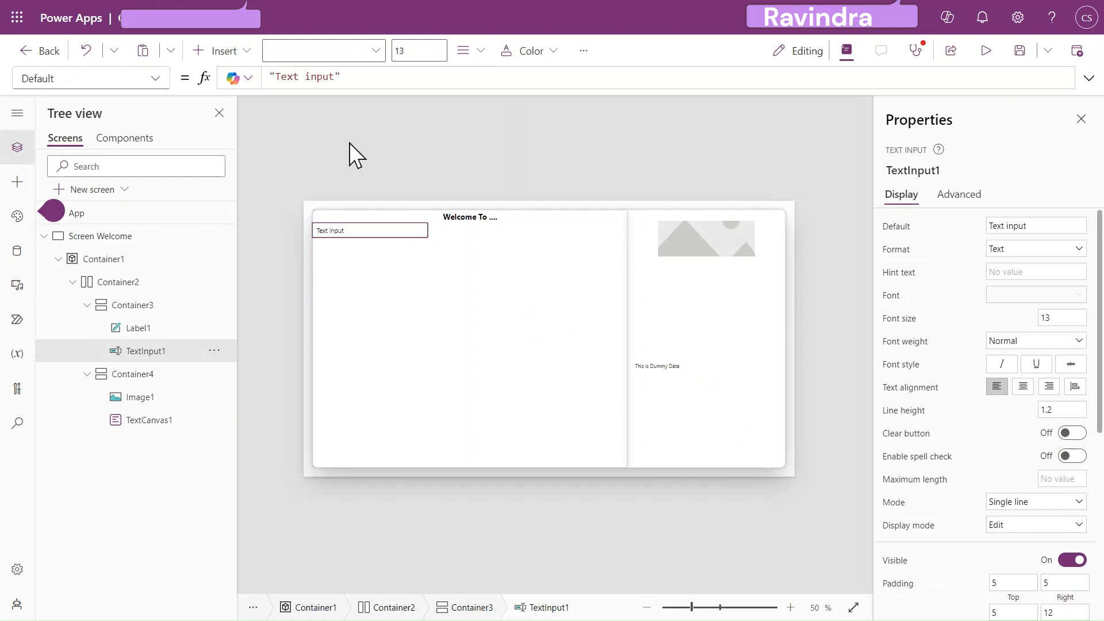
Compare with the Sign Up form reference tab, and stretch the text input across Container3's full width in Power Apps
click(551, 3)
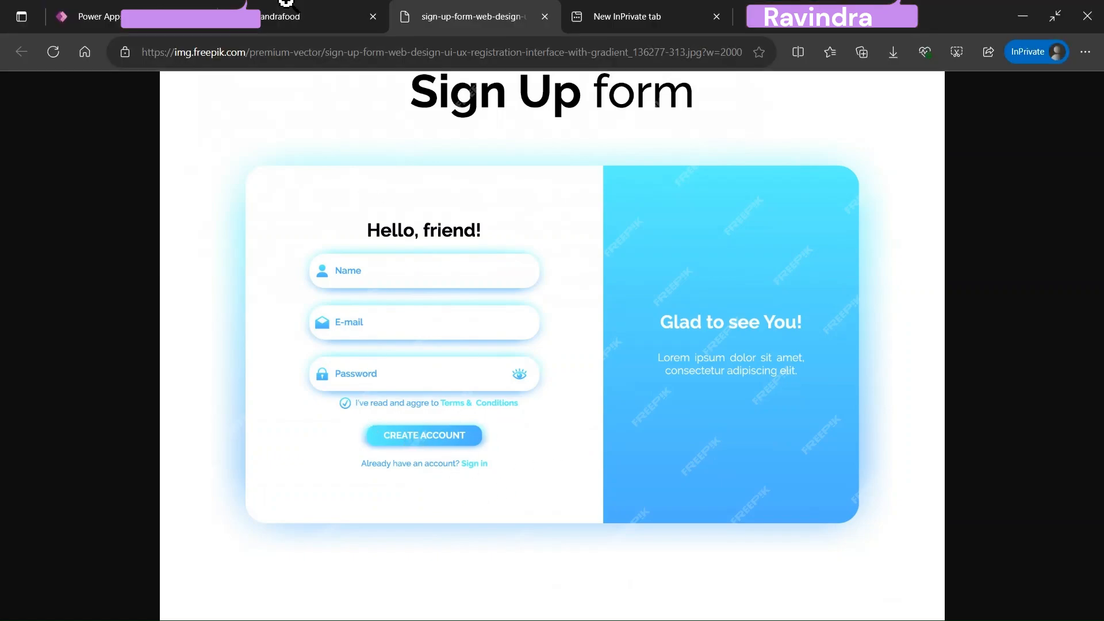
click(95, 16)
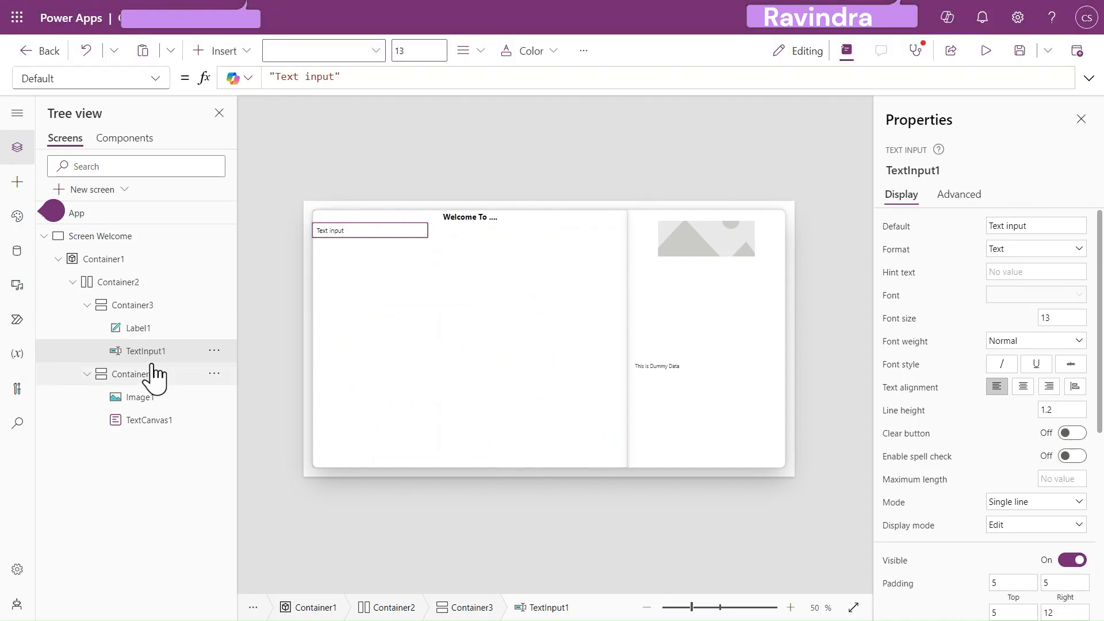
scroll(1035, 411, down, 4)
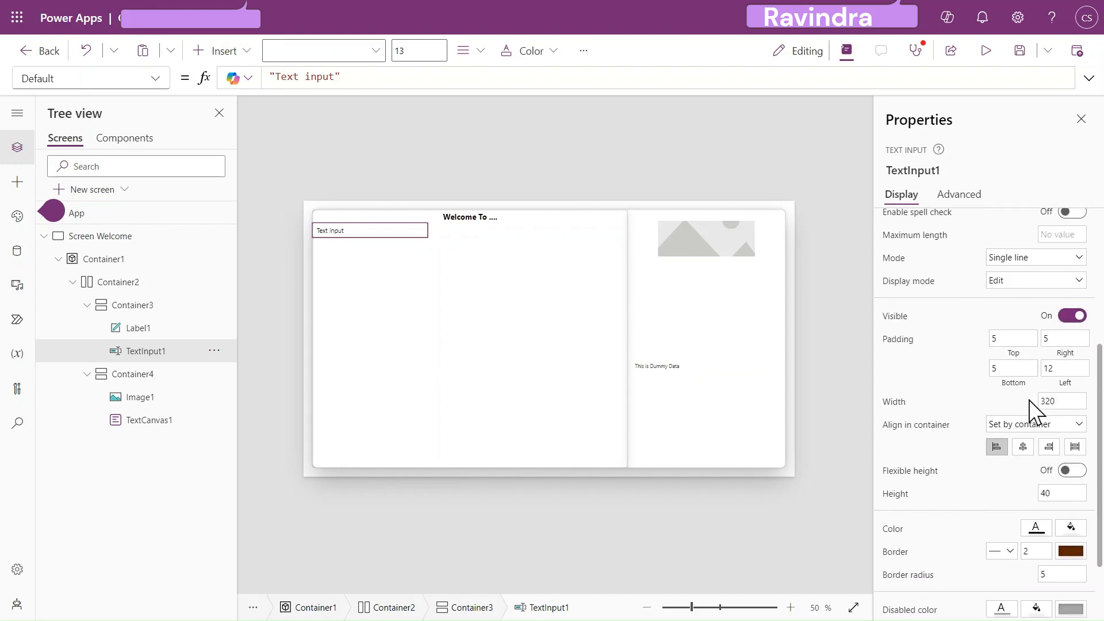
click(1023, 448)
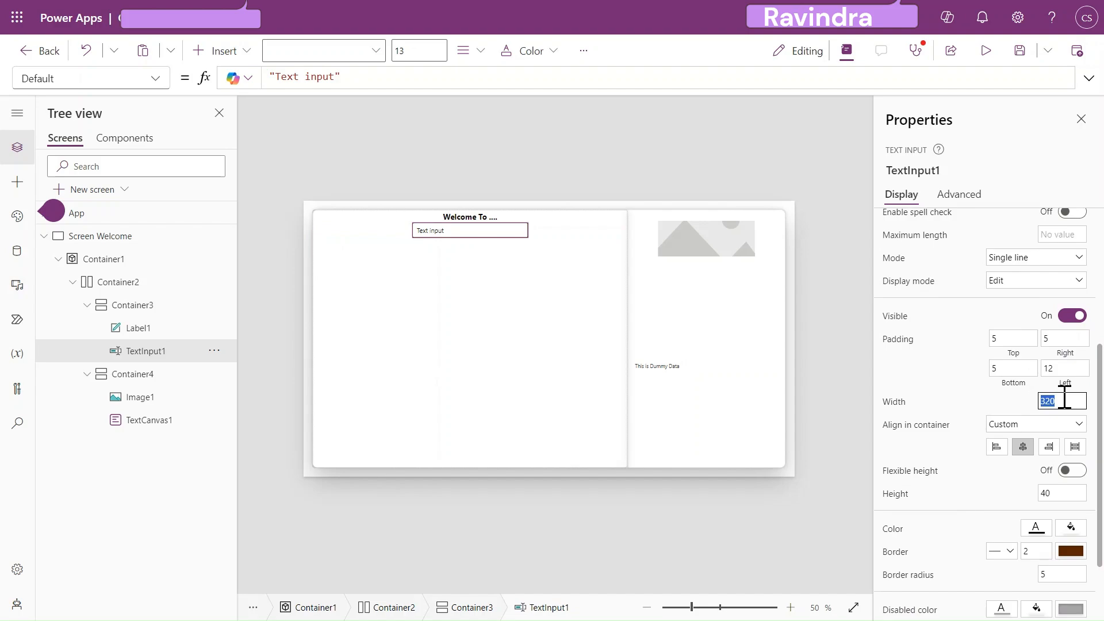
click(1074, 447)
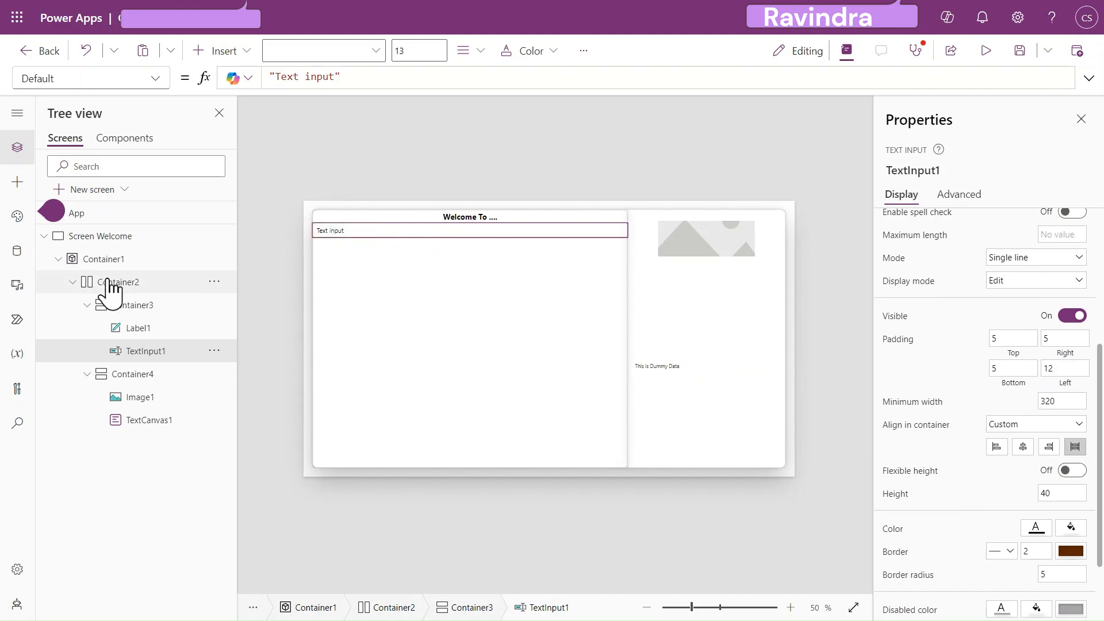
Set Container3's right and left padding to 40
click(132, 304)
click(1027, 321)
click(1073, 288)
text(40)
key(Tab)
key(Tab)
text(40)
key(Tab)
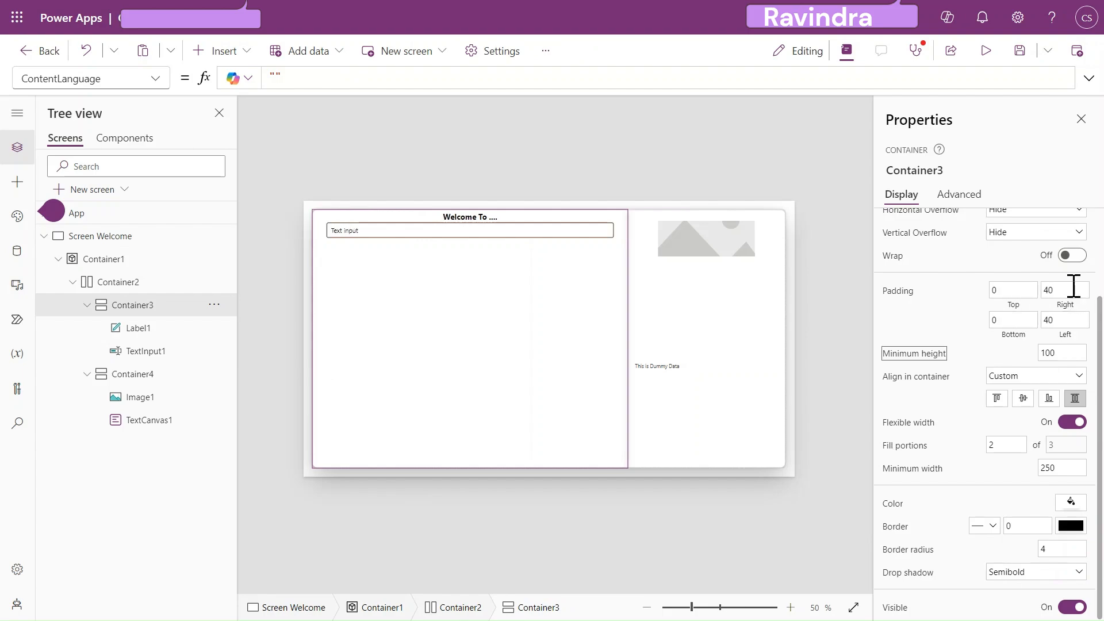
Set the gap between the items in Container3 to 20
click(560, 232)
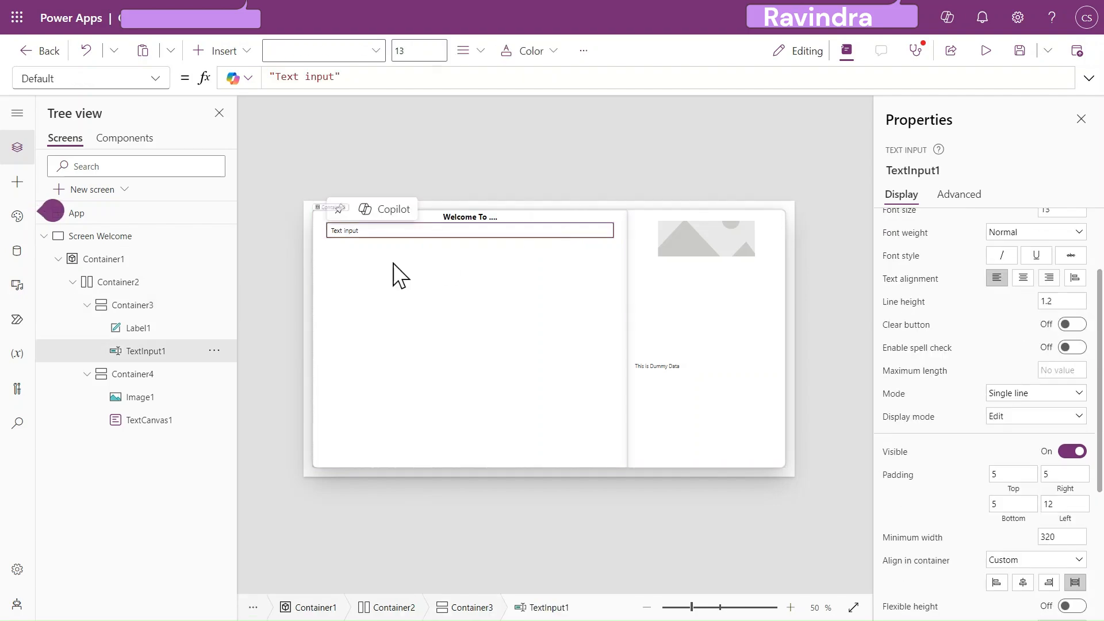
click(135, 306)
scroll(1012, 289, up, 2)
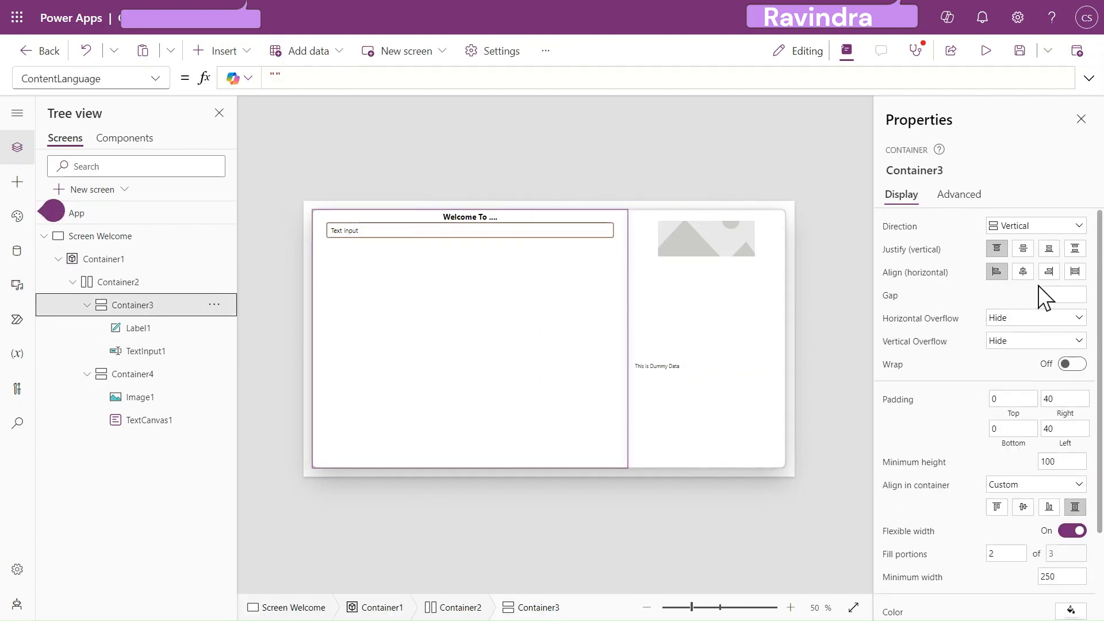
click(1068, 294)
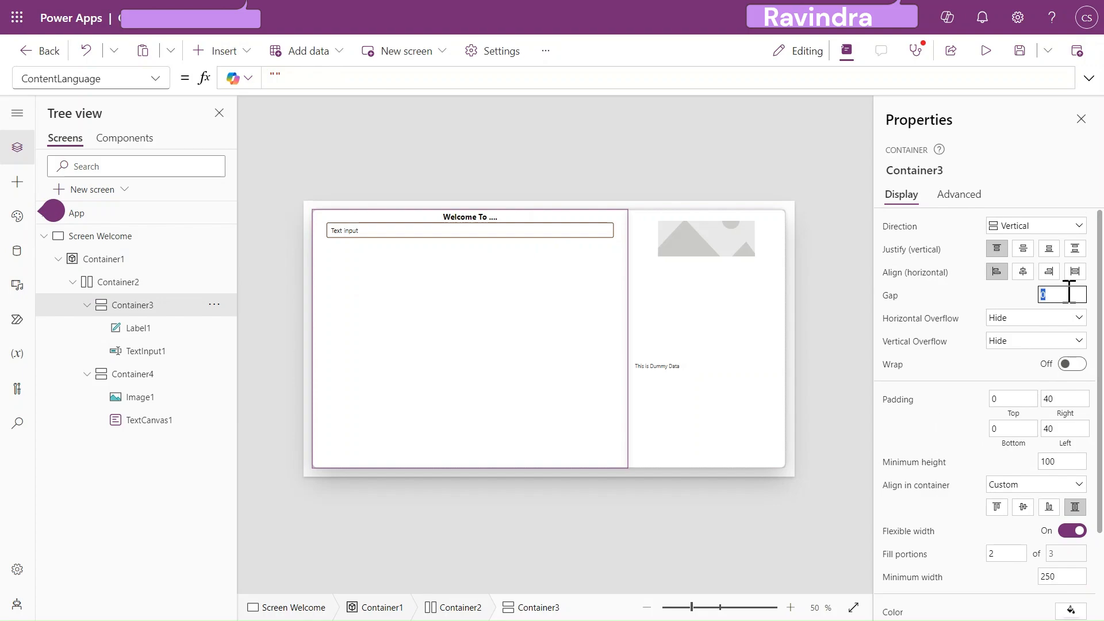
text(20)
key(Tab)
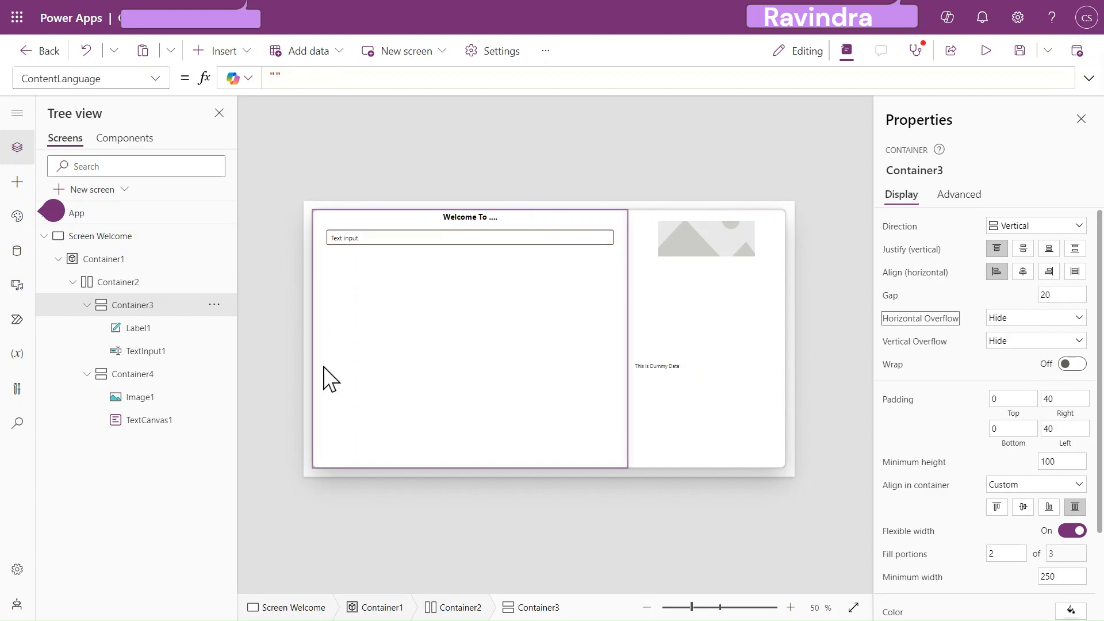
Clear the default text of the text input in Container3
click(133, 353)
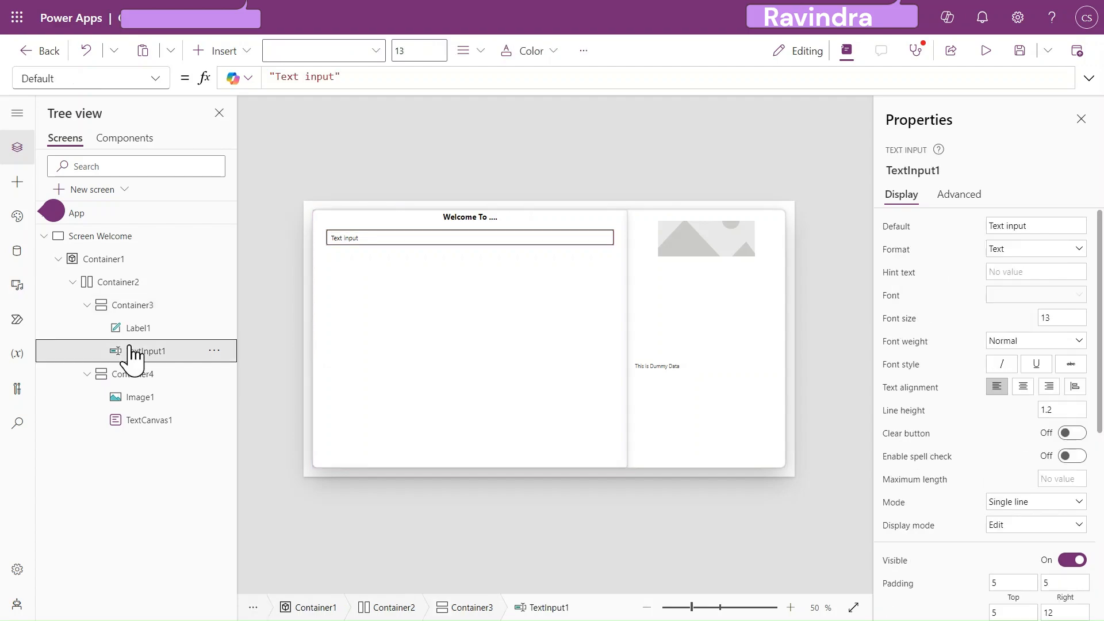
click(1024, 226)
key(BackSpace)
Consult the Sign Up form reference tab, and set the text input's hint text to a person emoji followed by "Email" in Power Apps
click(1018, 273)
mouse_move(587, 1)
click(497, 7)
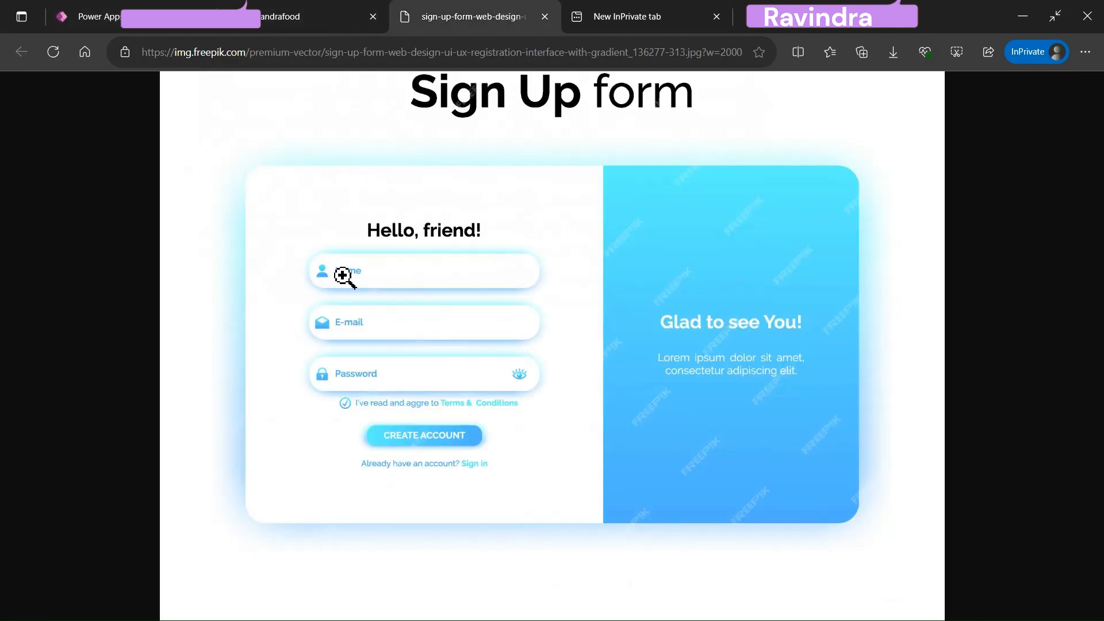
click(86, 16)
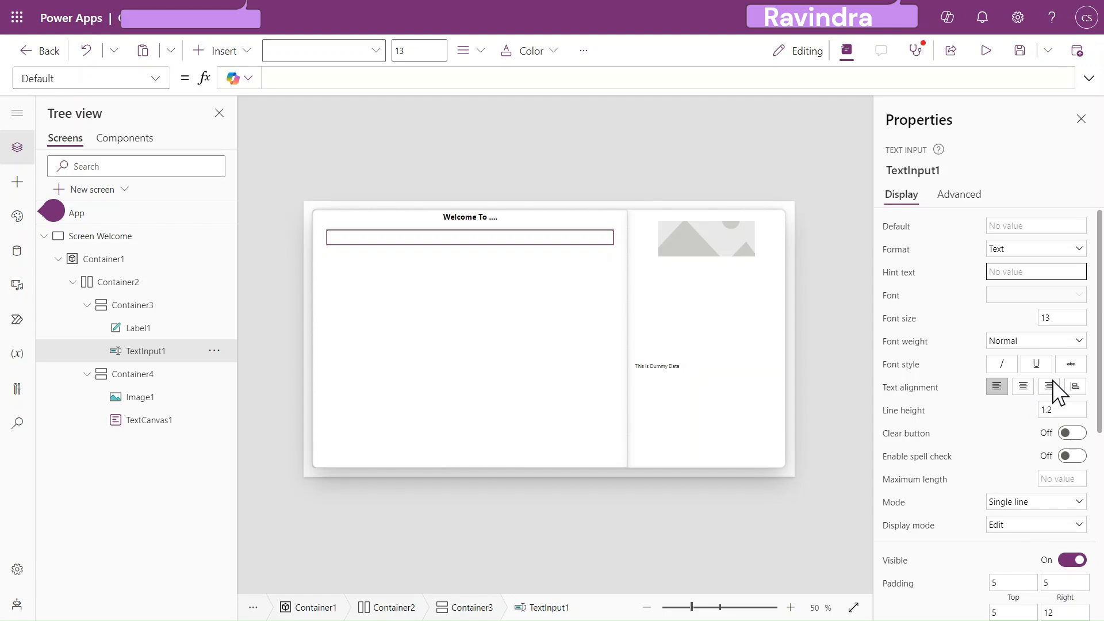
key(ctrl+v)
key(Tab)
mouse_move(581, 1)
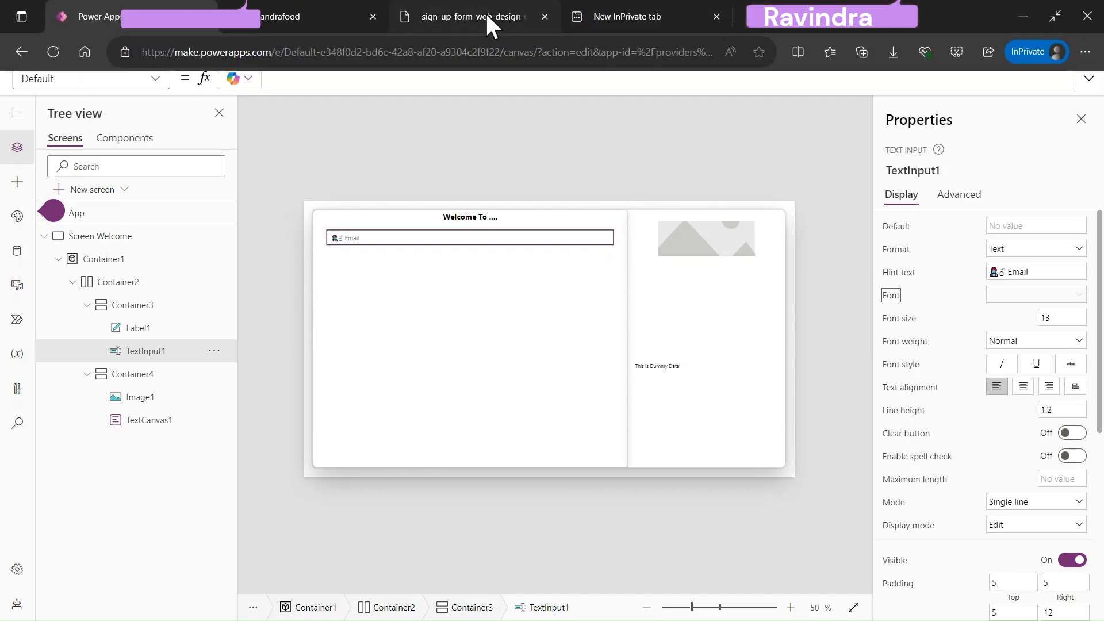
click(1042, 275)
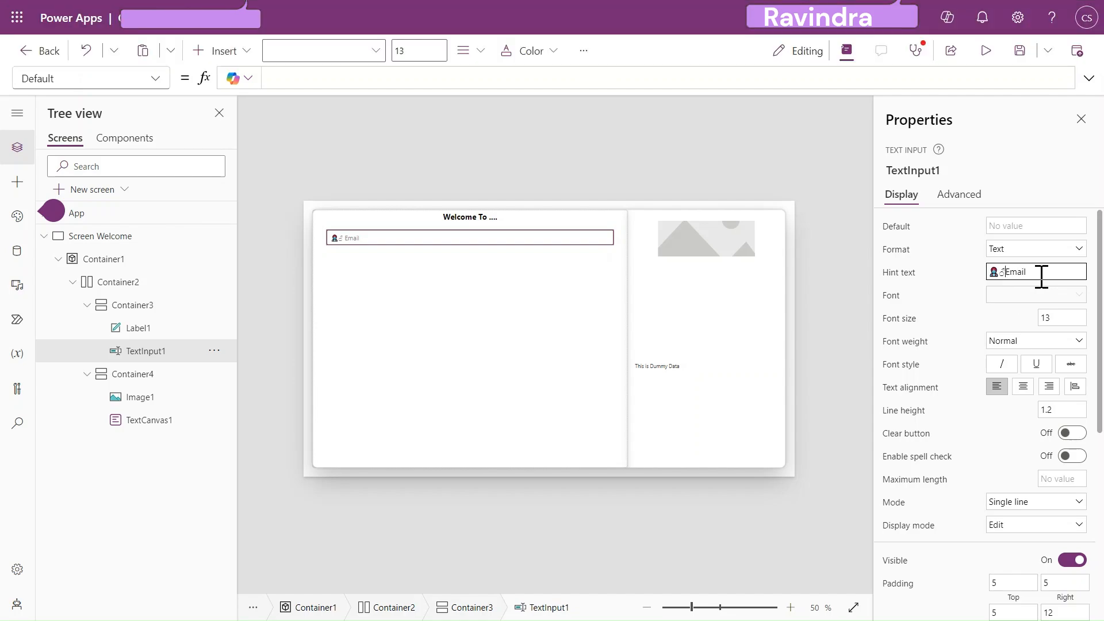
key(Tab)
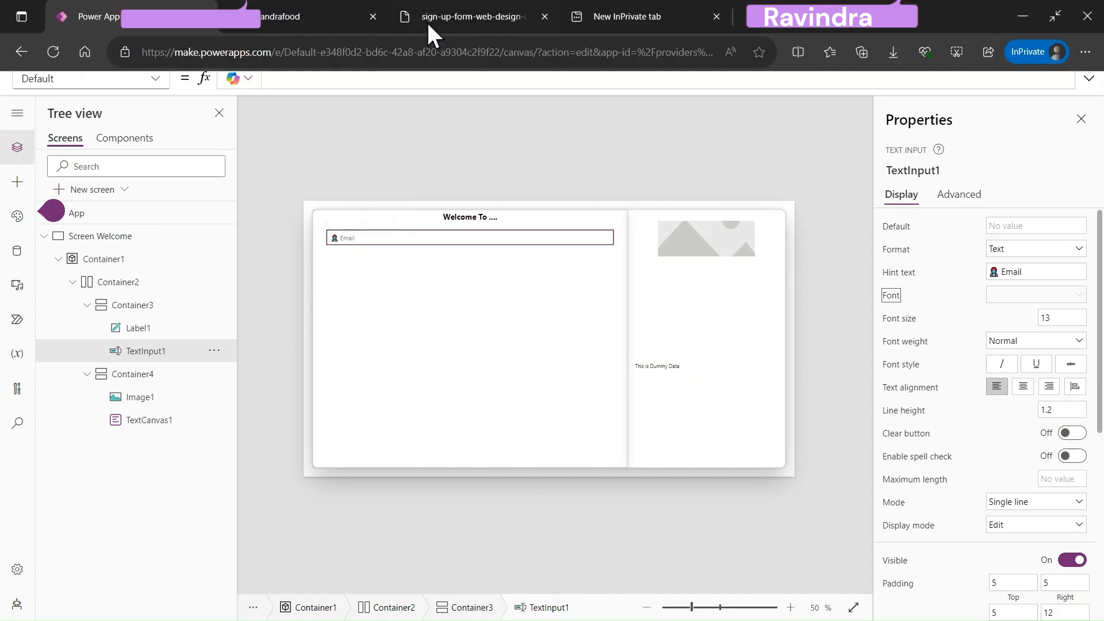
Compare with the field proportions in the Sign Up form reference tab, and set the text input's height to 60 in Power Apps
click(482, 10)
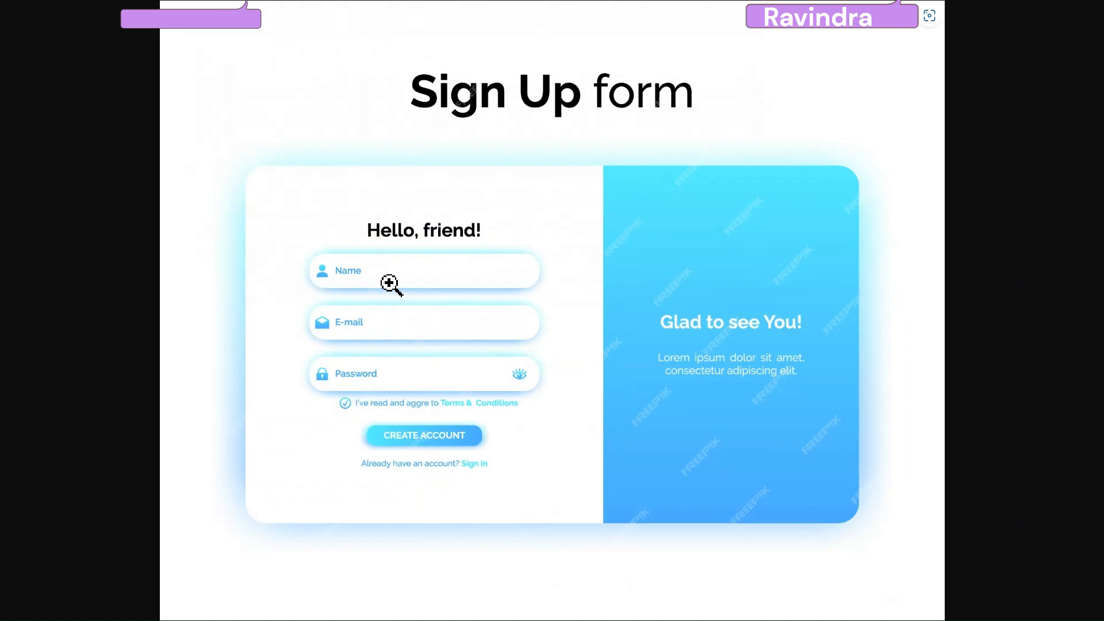
click(158, 26)
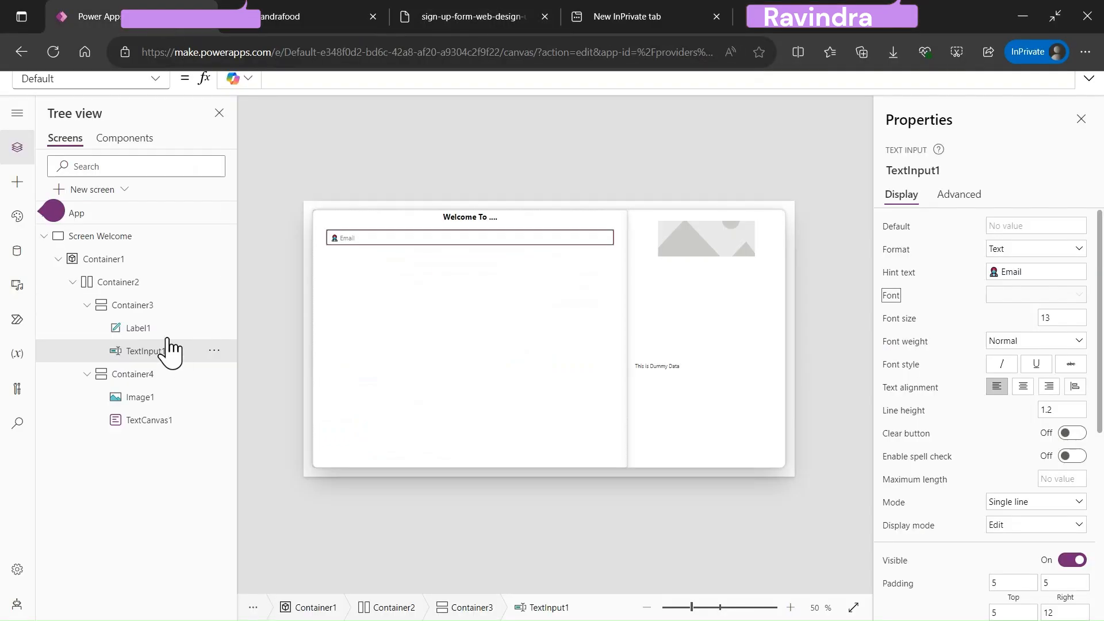
scroll(939, 414, down, 3)
scroll(946, 417, down, 1)
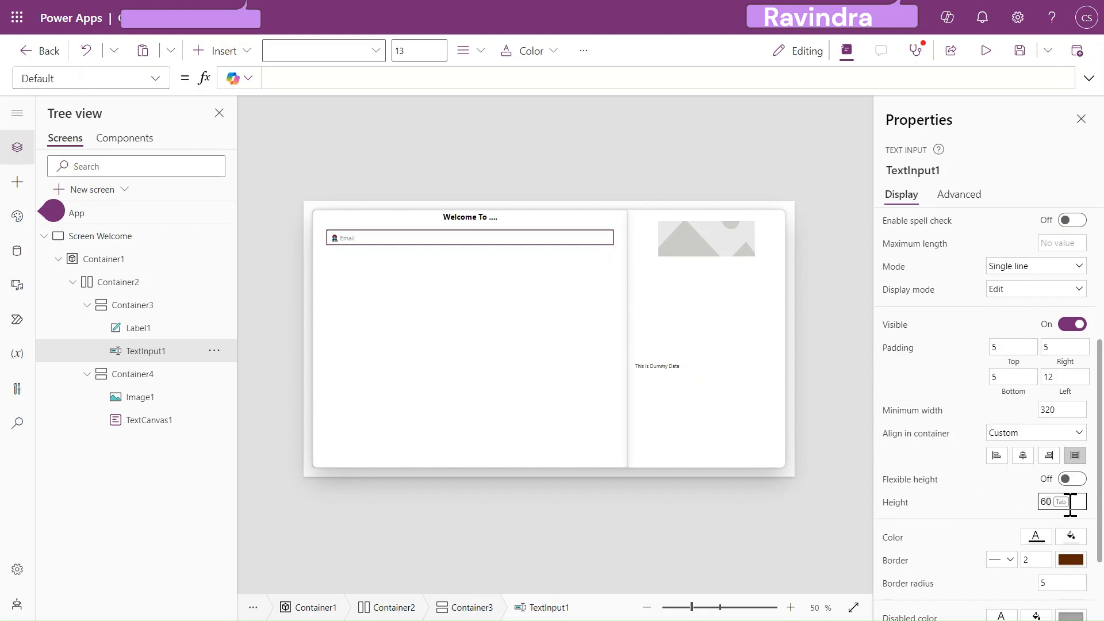
key(Tab)
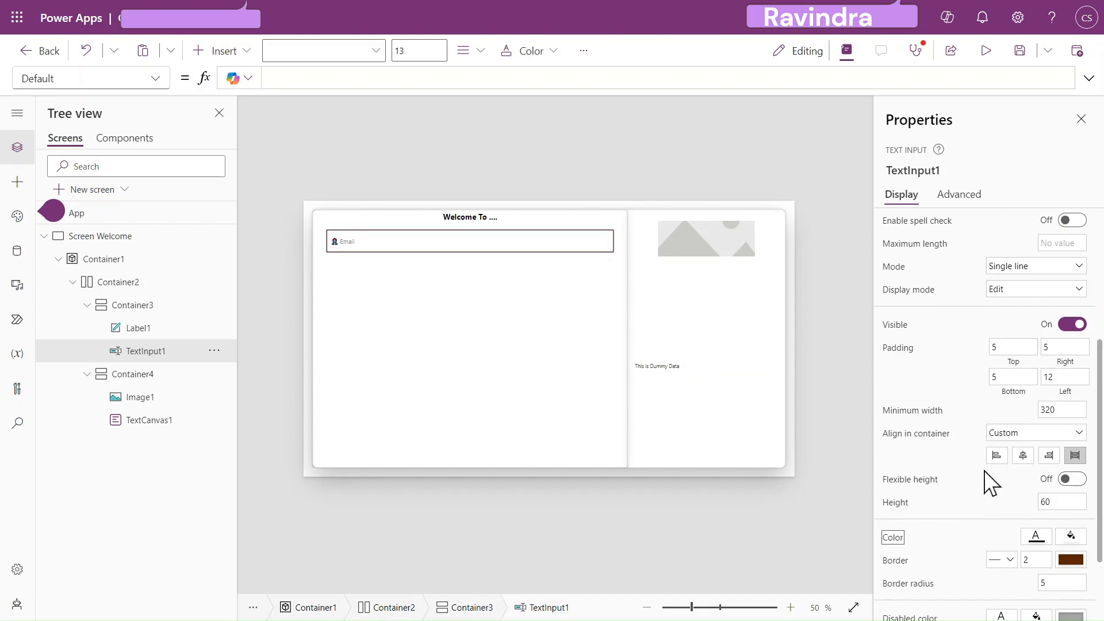
Set the Email text input's border radius to 20 and its left padding to 25
scroll(990, 483, down, 2)
click(1068, 479)
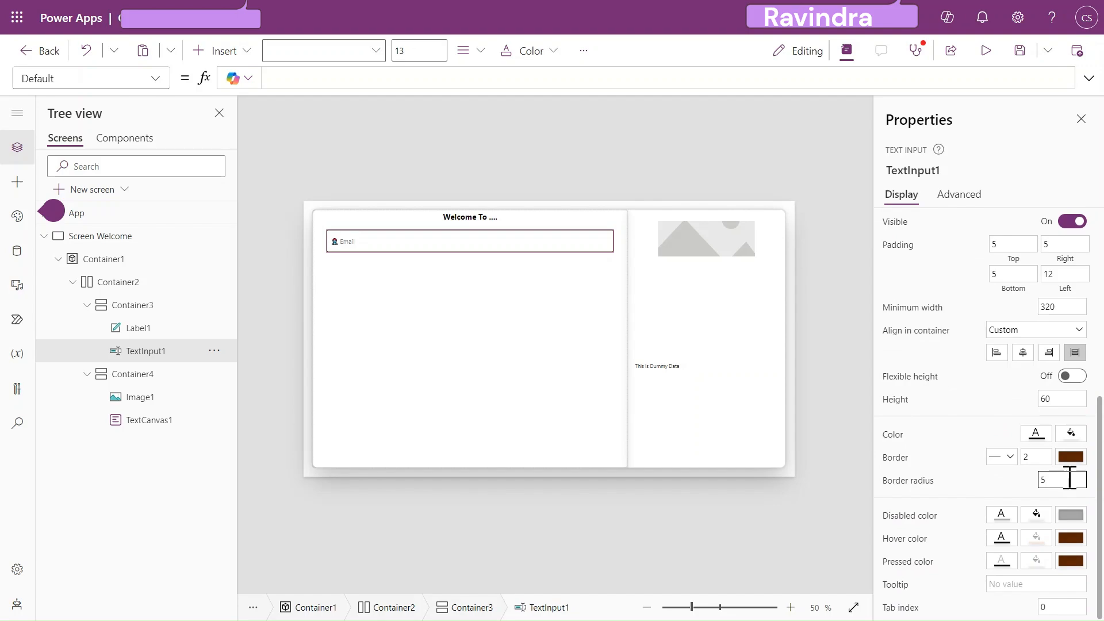
text(20)
key(Tab)
click(1012, 274)
double_click(1058, 269)
text(25)
key(Tab)
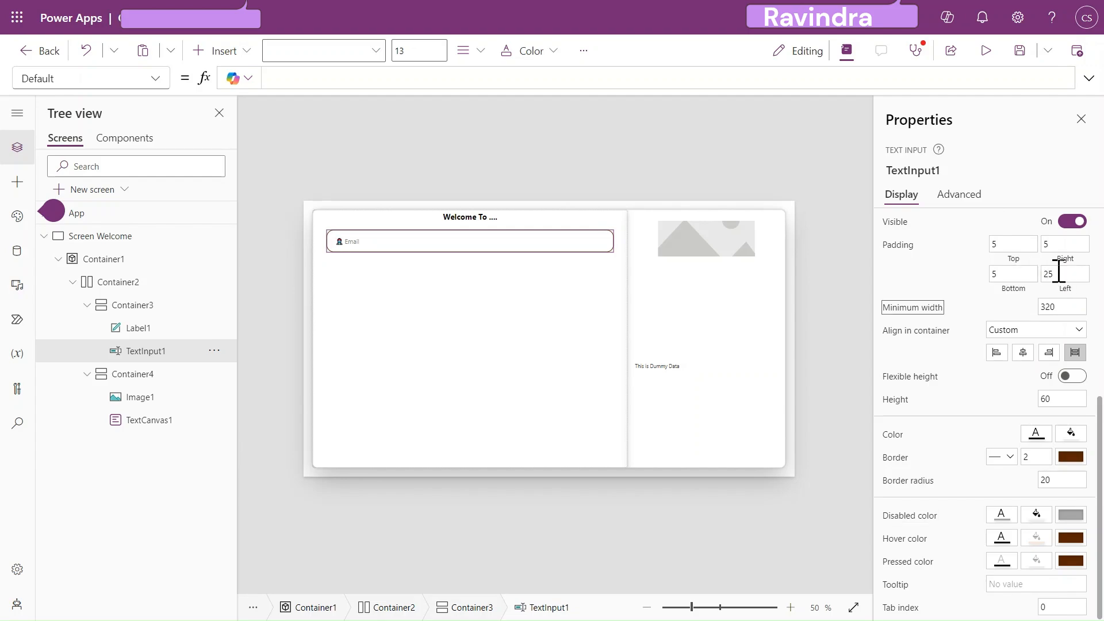
Preview the app, put the focus in the Email field to check its border, and return to editing
click(988, 54)
click(342, 145)
click(569, 284)
click(1076, 56)
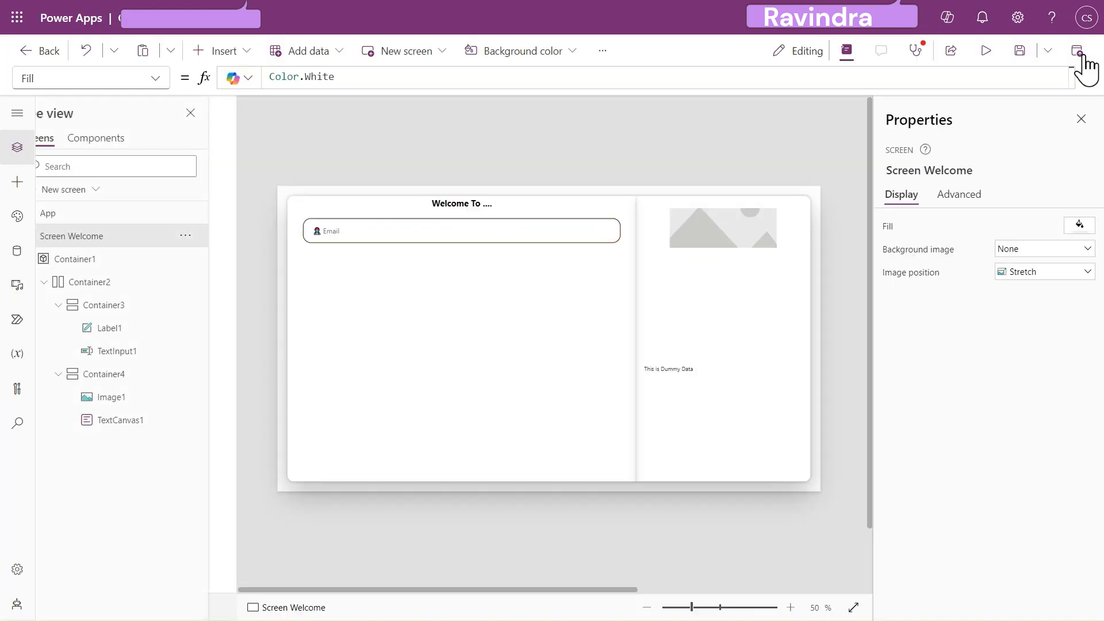
click(695, 385)
Set the Email text input's FocusedBorderThickness property to 2
click(526, 244)
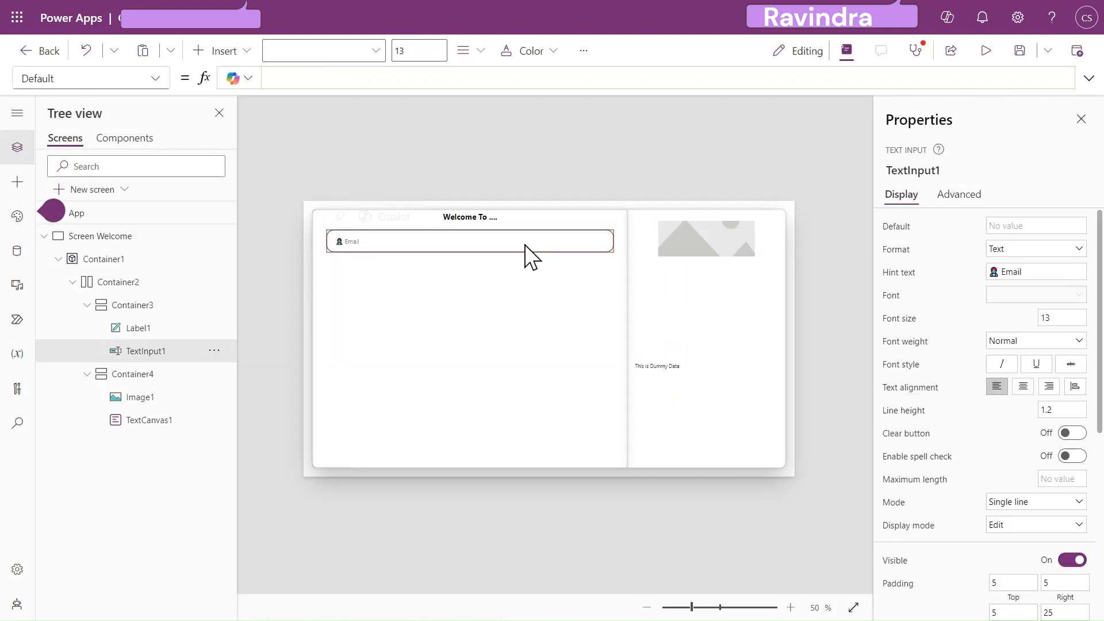
click(154, 79)
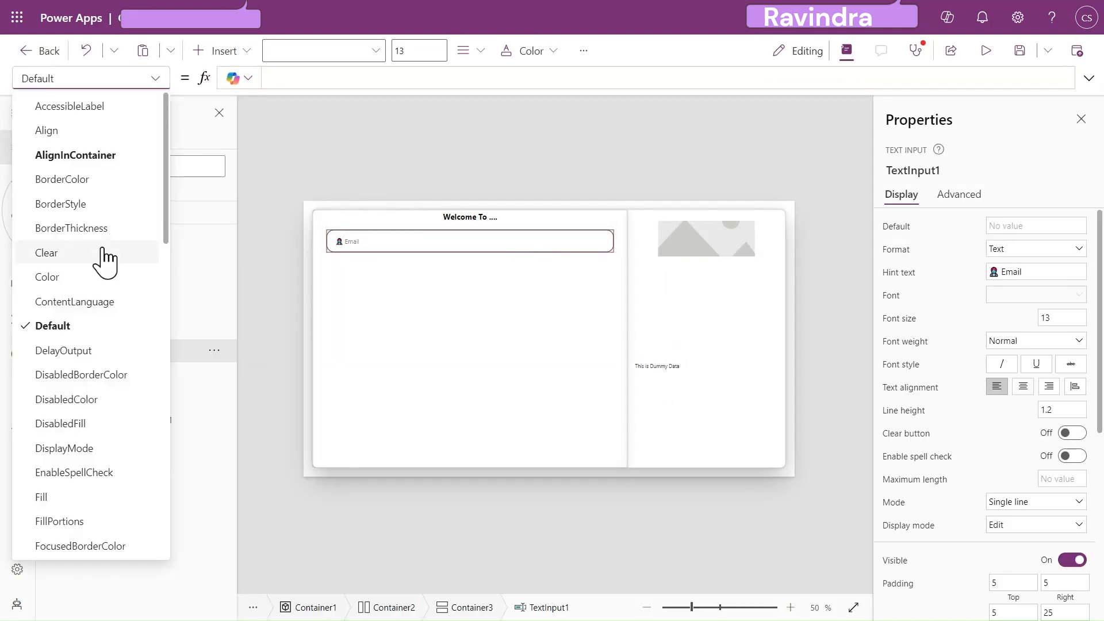
scroll(105, 258, down, 3)
click(109, 407)
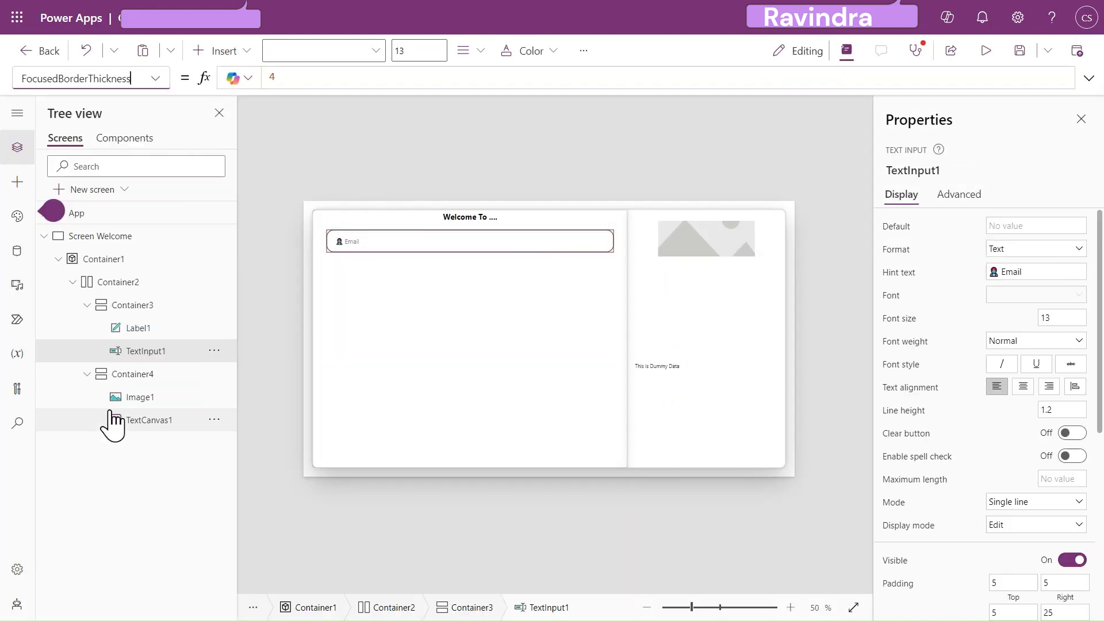
key(BackSpace)
text(2)
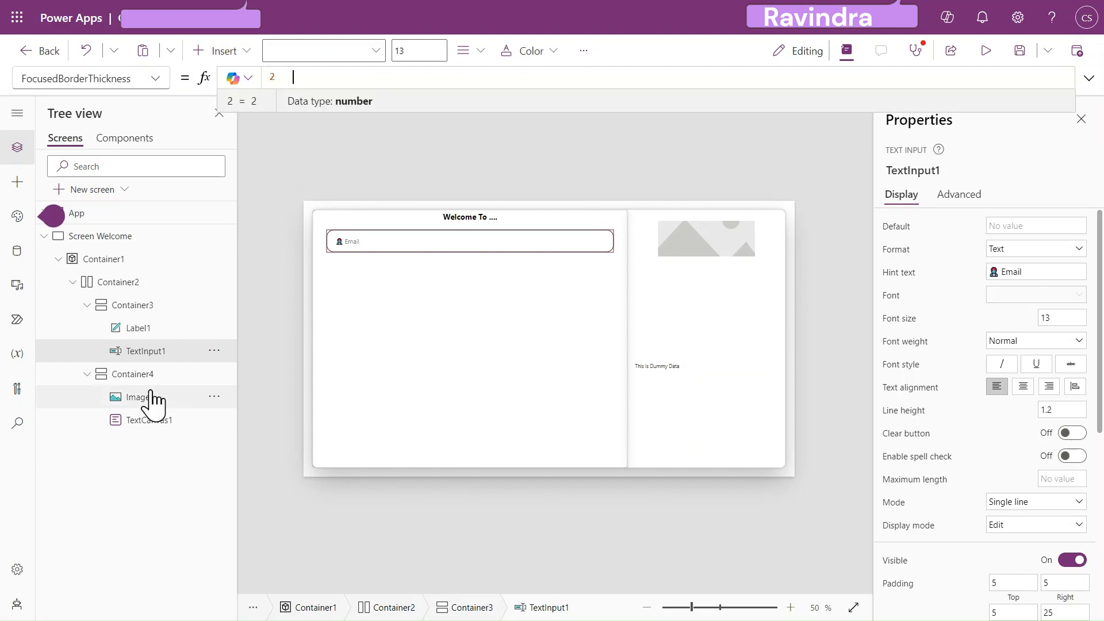
click(167, 338)
click(167, 344)
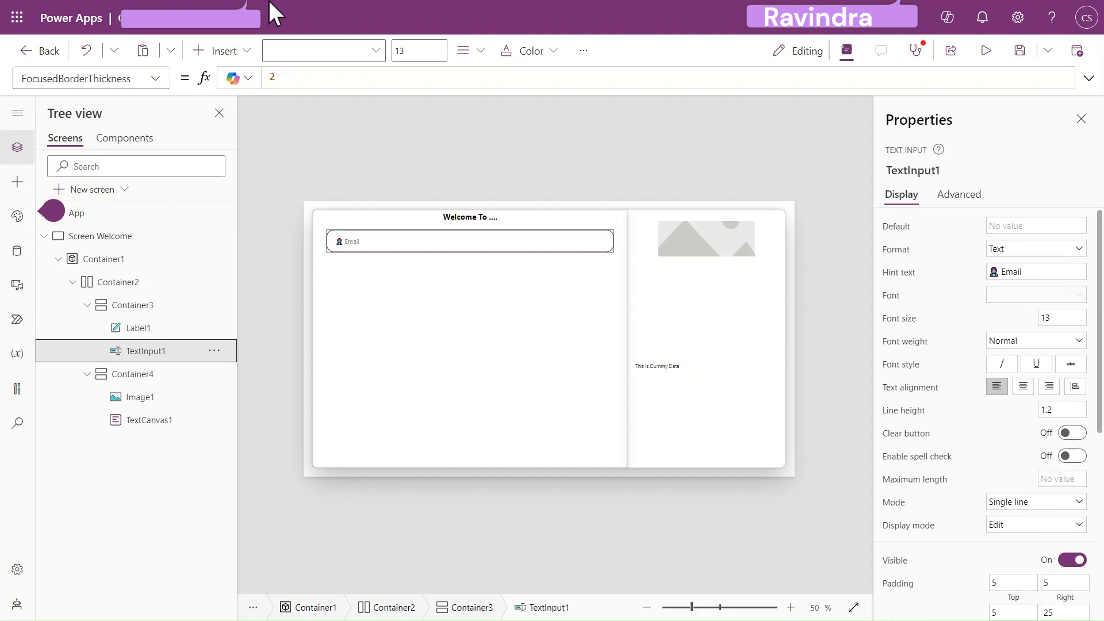
Check the fields in the Sign Up form reference tab, and duplicate the Email text input below the original in Power Apps
mouse_move(287, 3)
click(482, 7)
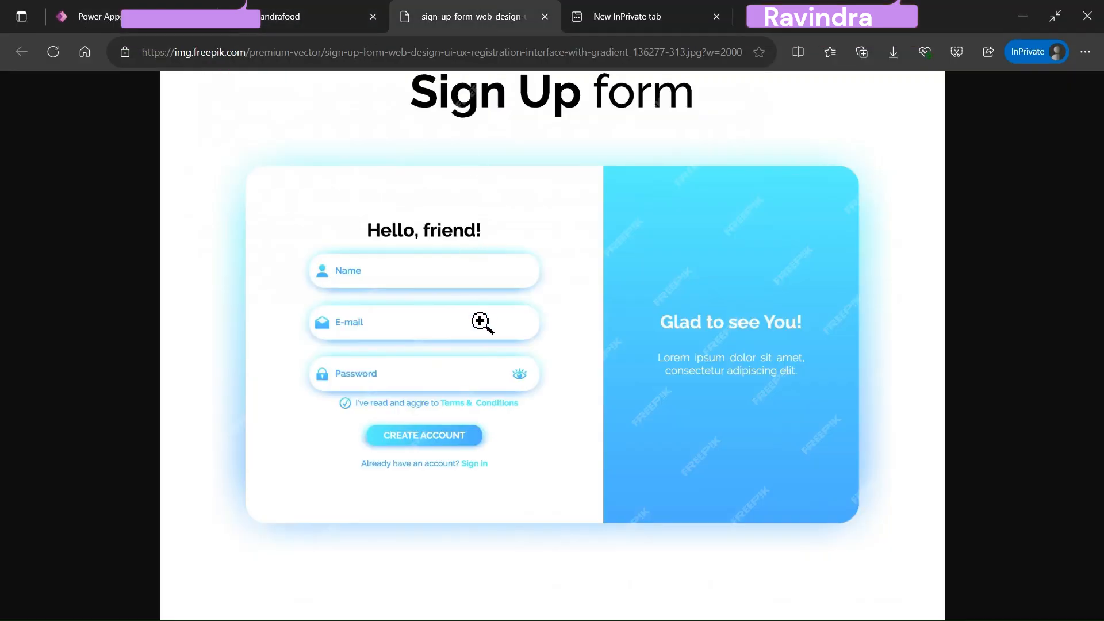
click(195, 6)
click(223, 351)
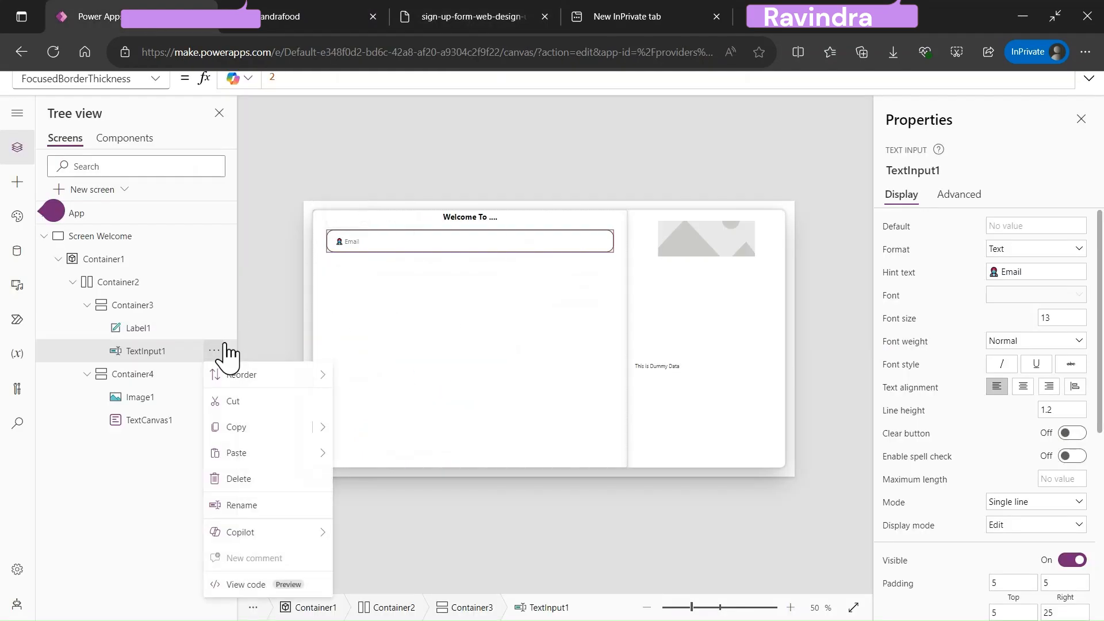
mouse_move(322, 429)
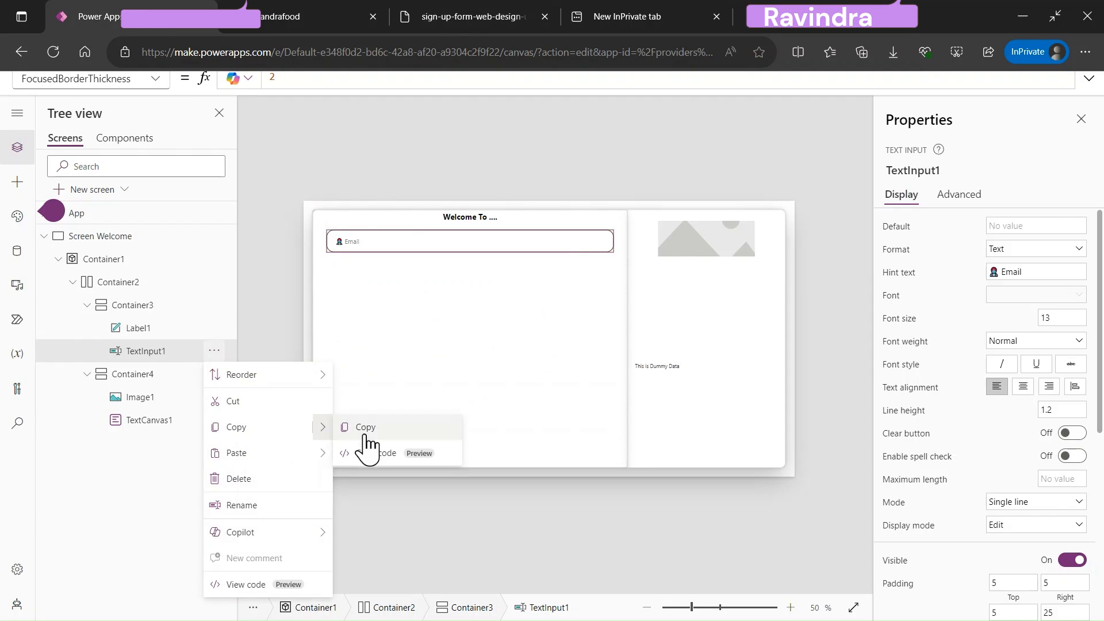
click(364, 428)
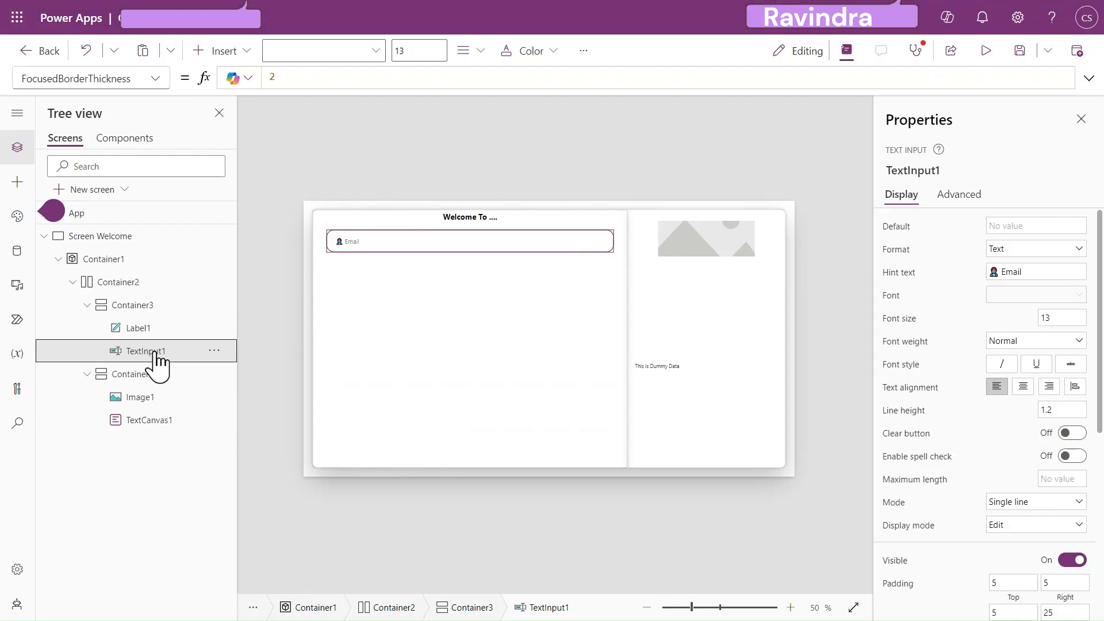
key(ctrl+v)
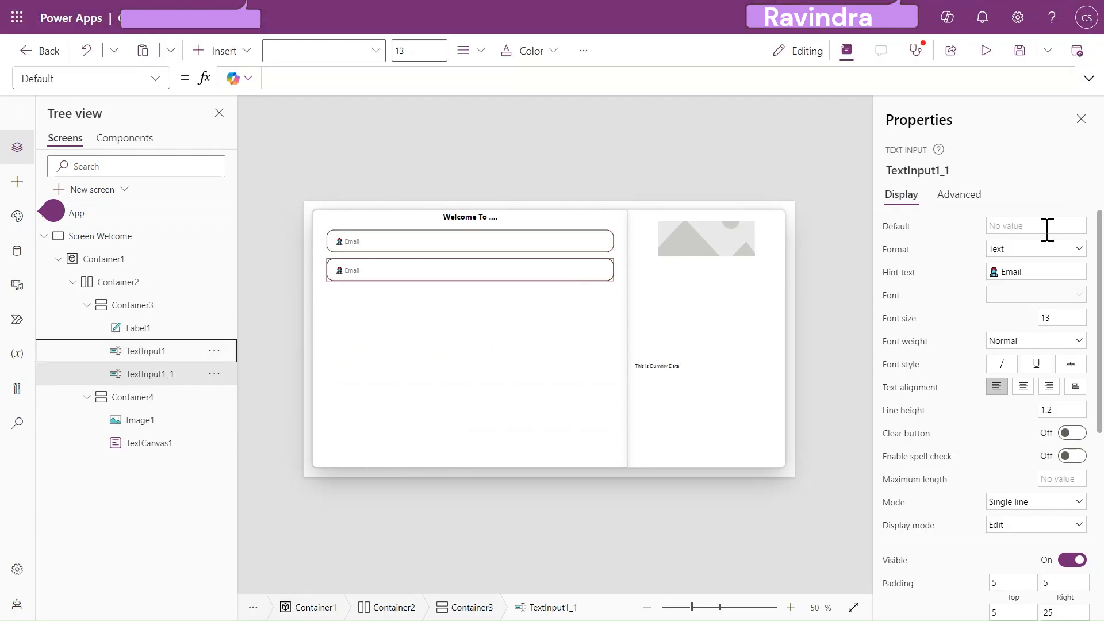
Set the copied text input's hint text to the person emoji followed by "Password"
click(1040, 273)
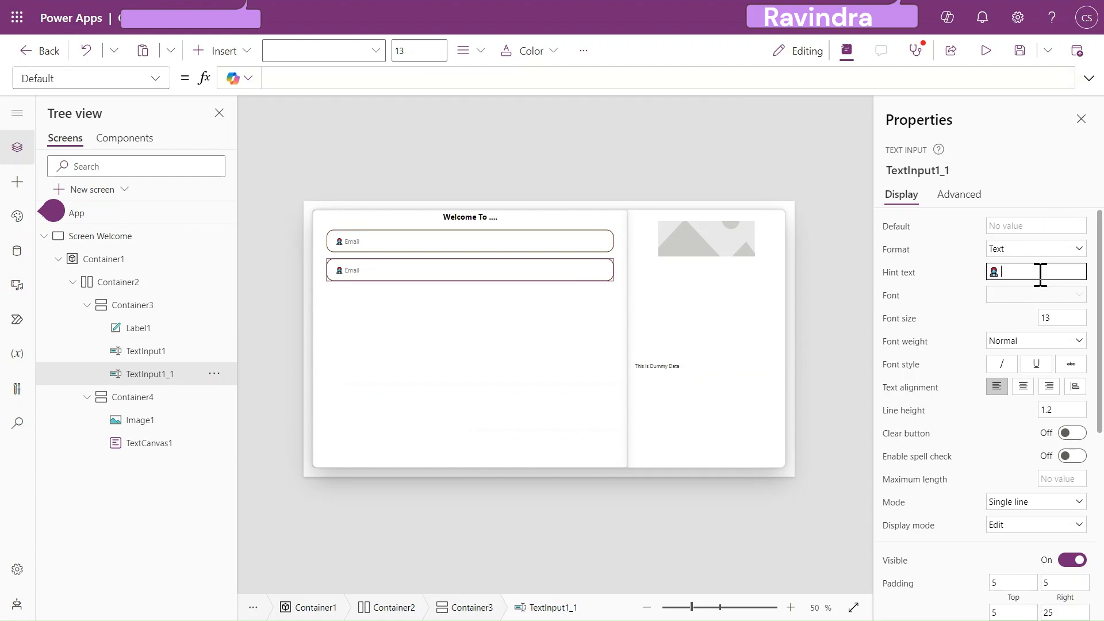
key(Tab)
click(1016, 253)
click(1020, 268)
click(1033, 249)
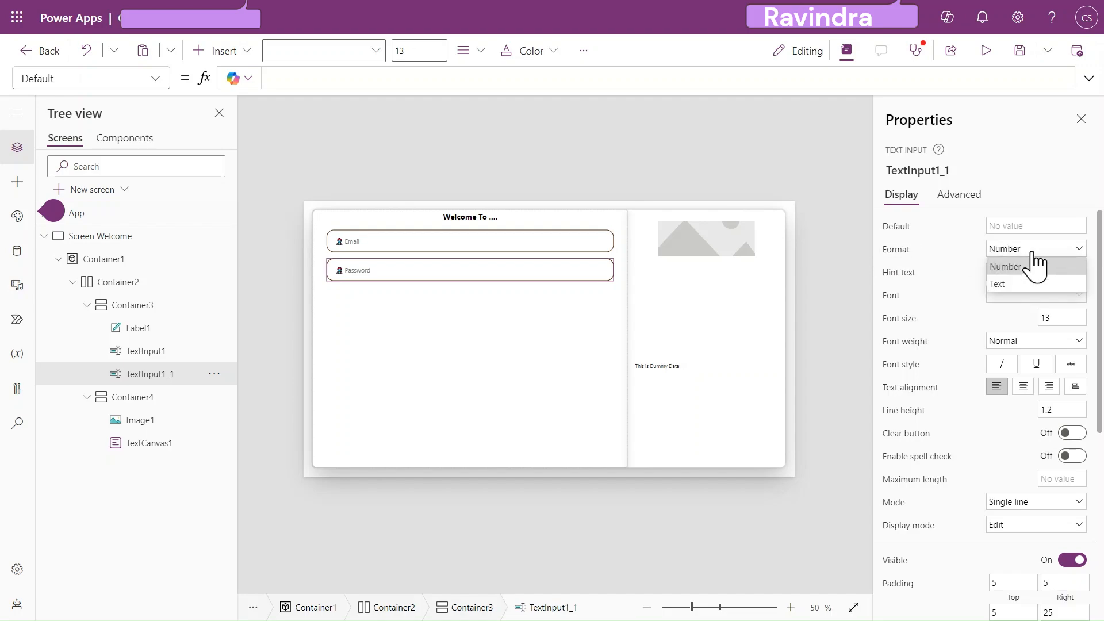
click(1003, 283)
Set the mode of the copied text input to Password
scroll(1064, 423, down, 2)
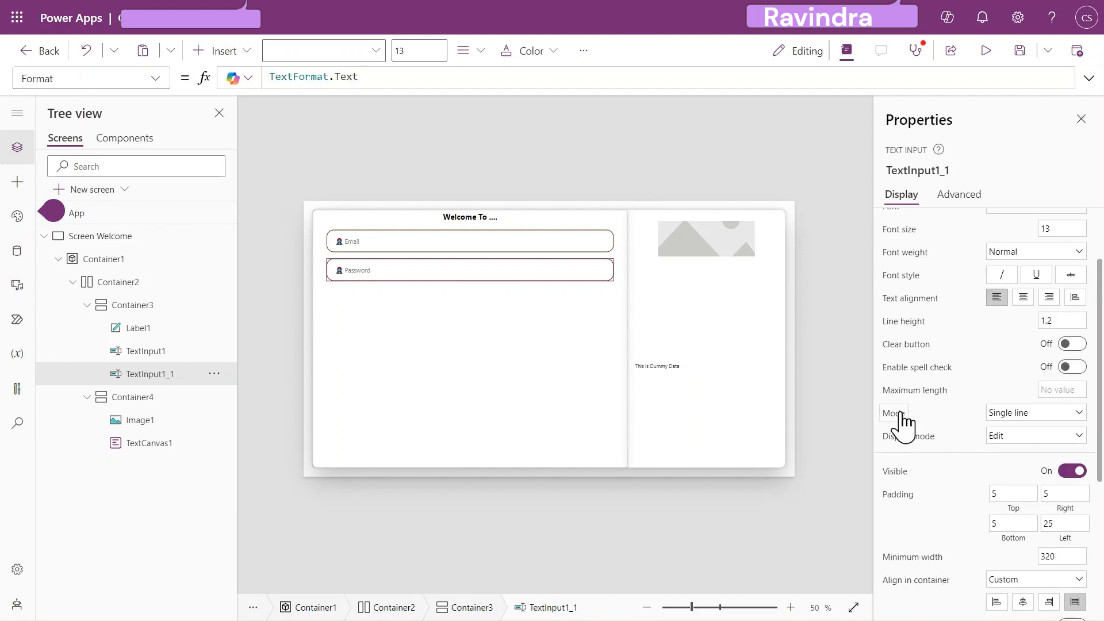
click(1038, 413)
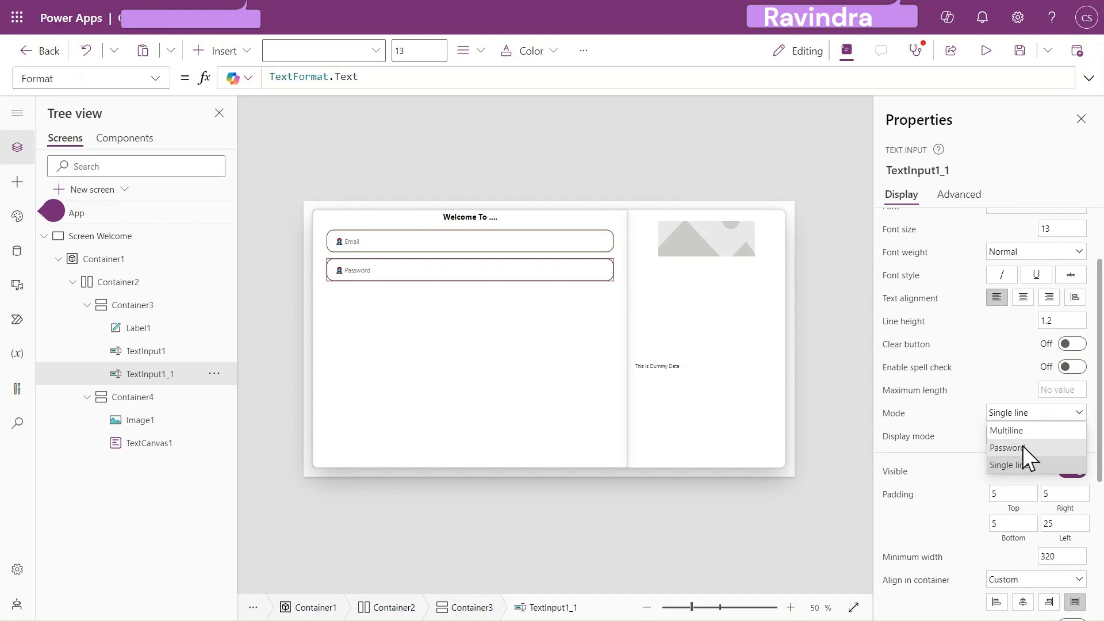
click(1022, 446)
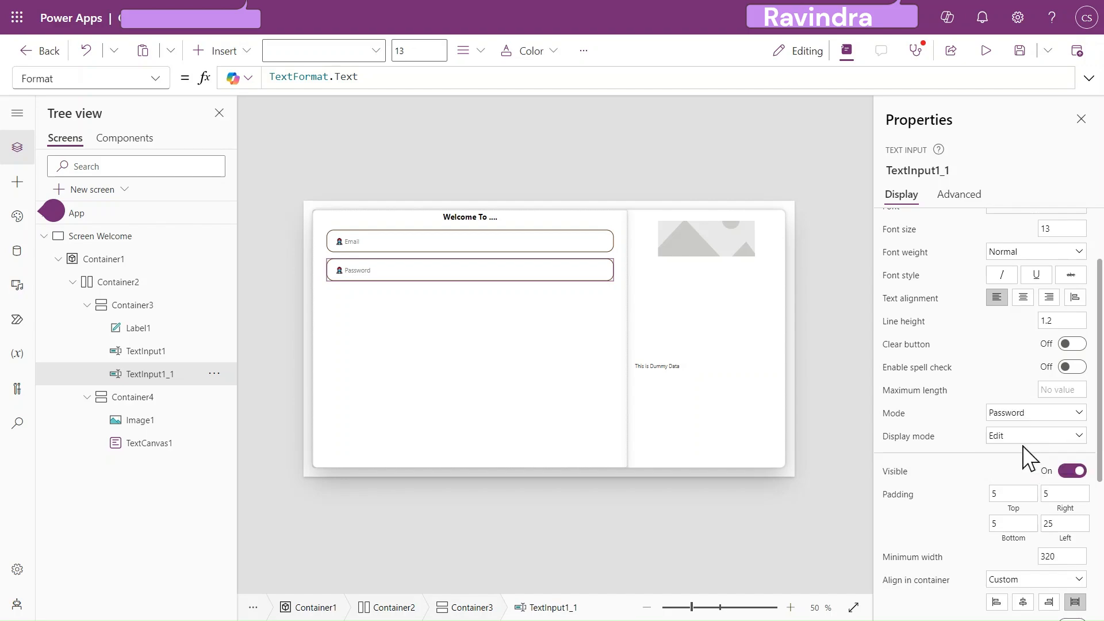
Preview the app, enter a sample password in the Password field to test its masking, and return to editing
click(986, 51)
click(406, 208)
text(12)
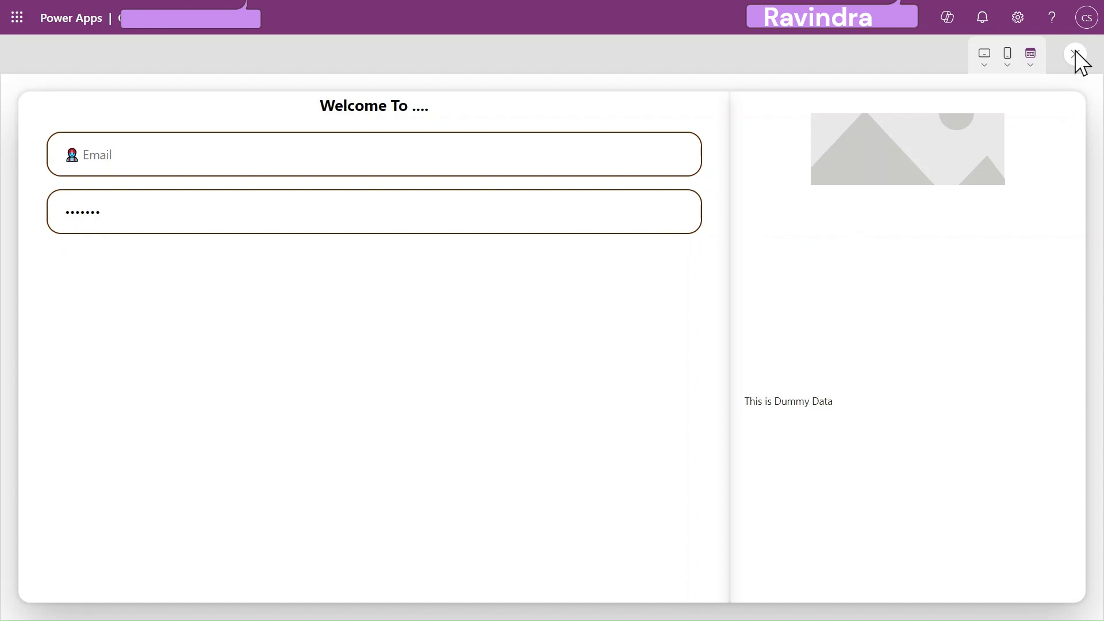
click(1075, 54)
click(687, 381)
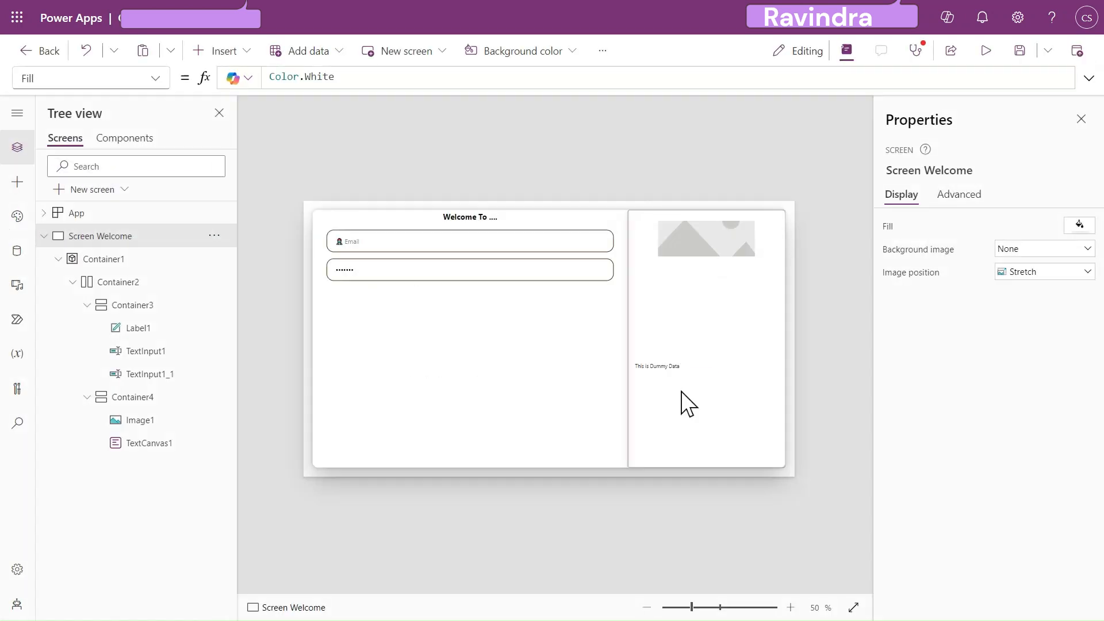
Set the maximum length of the Password text input to 16
click(570, 275)
click(909, 503)
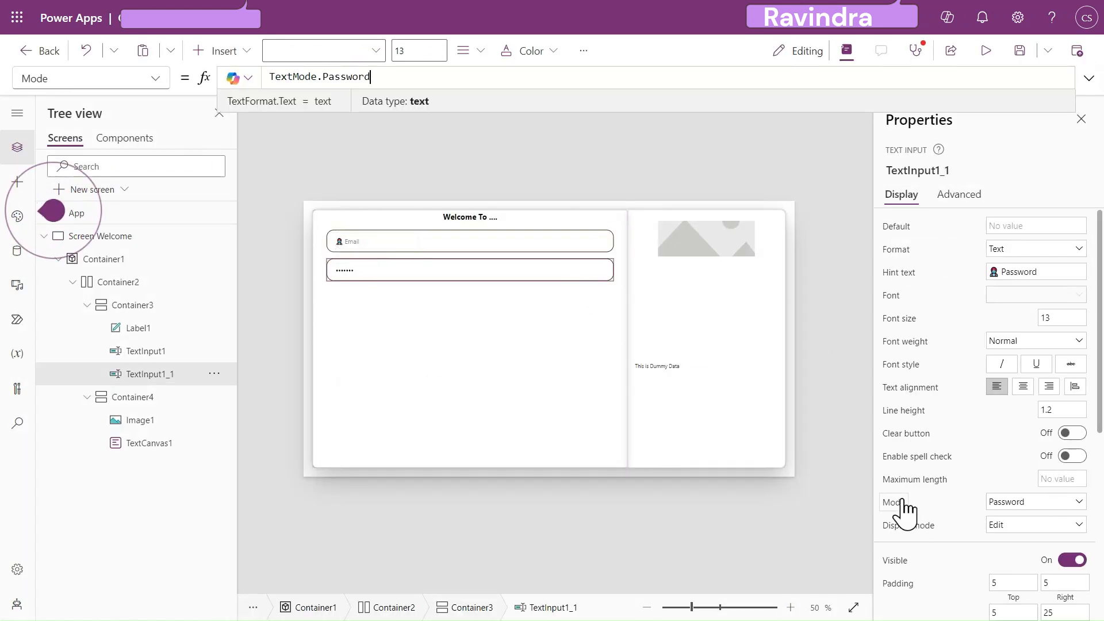
click(1072, 528)
click(1073, 528)
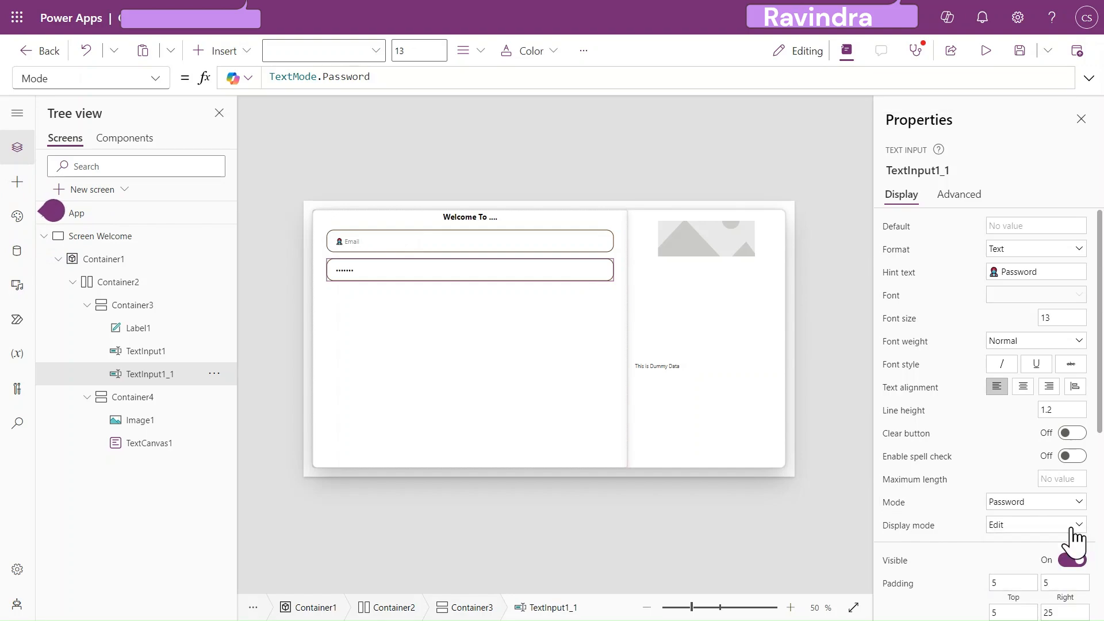
scroll(1075, 480, down, 3)
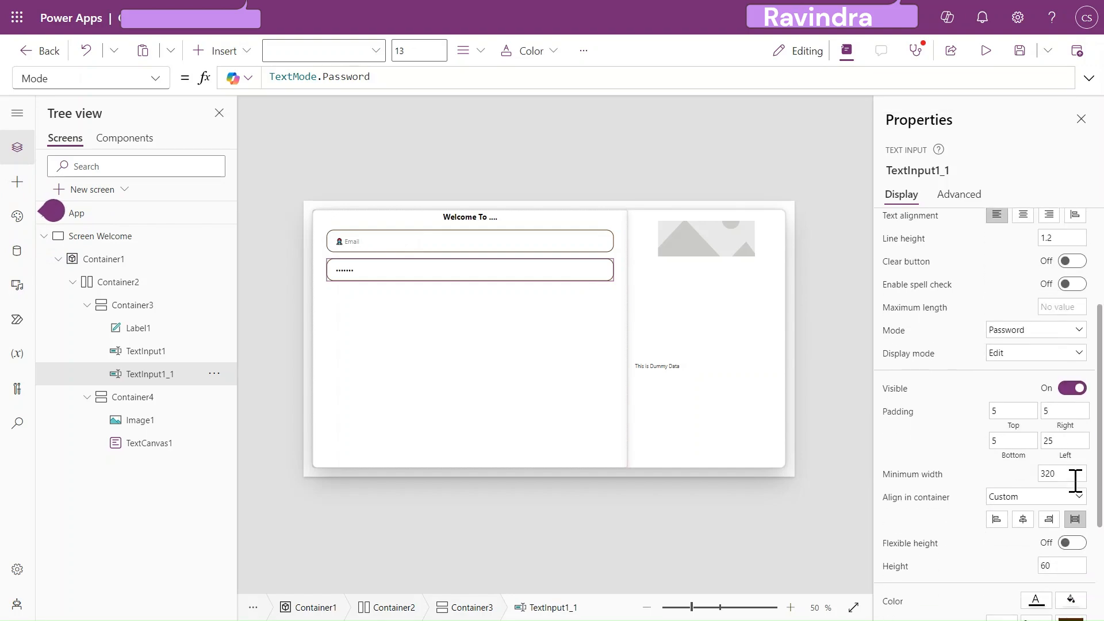
click(893, 310)
click(1065, 308)
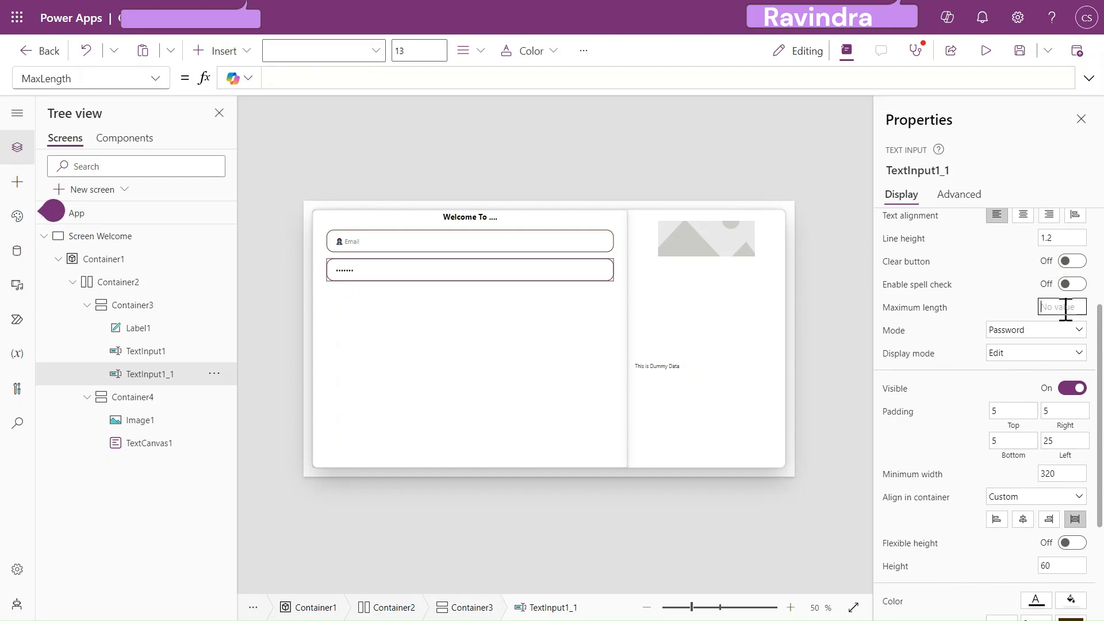
text(16)
key(Tab)
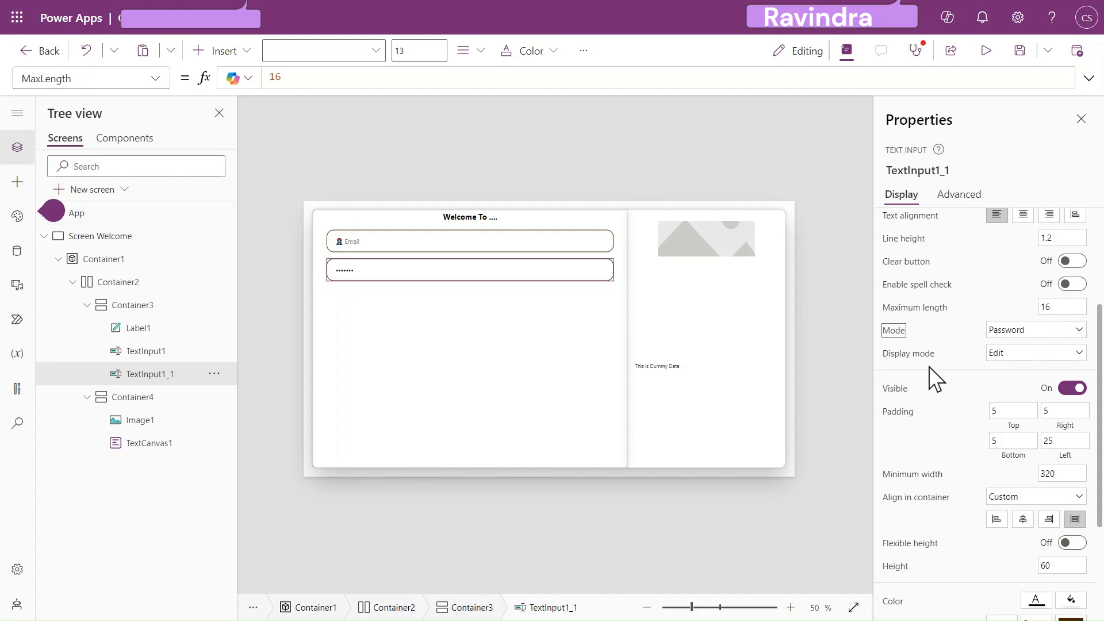
Keep the Password text input's format as Text and set its font weight to Semibold
scroll(1012, 242, up, 3)
click(1036, 246)
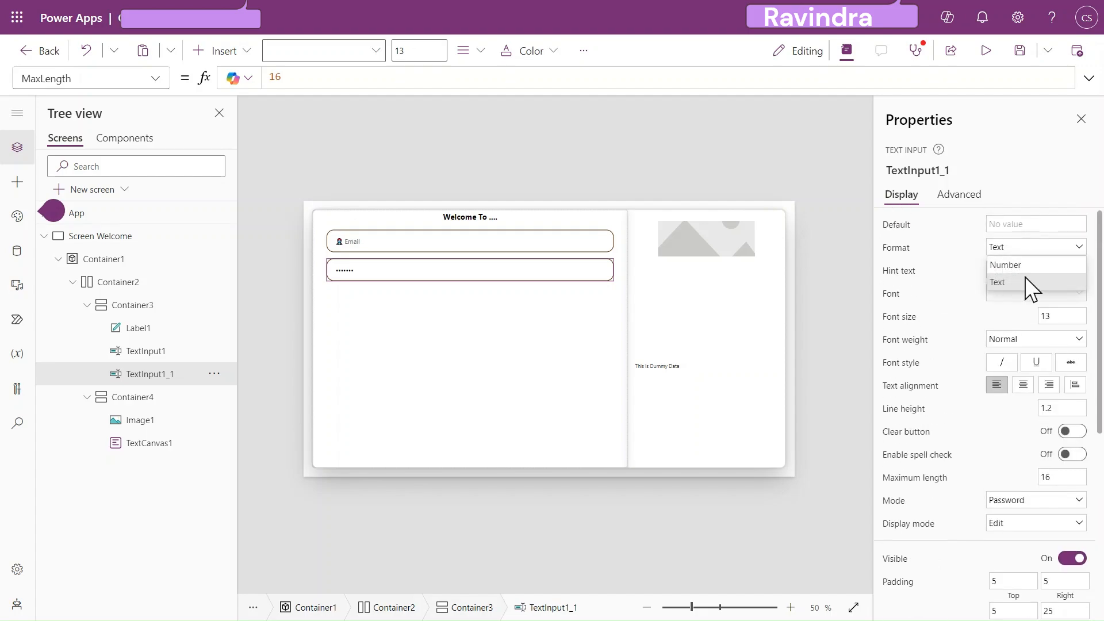
click(1029, 339)
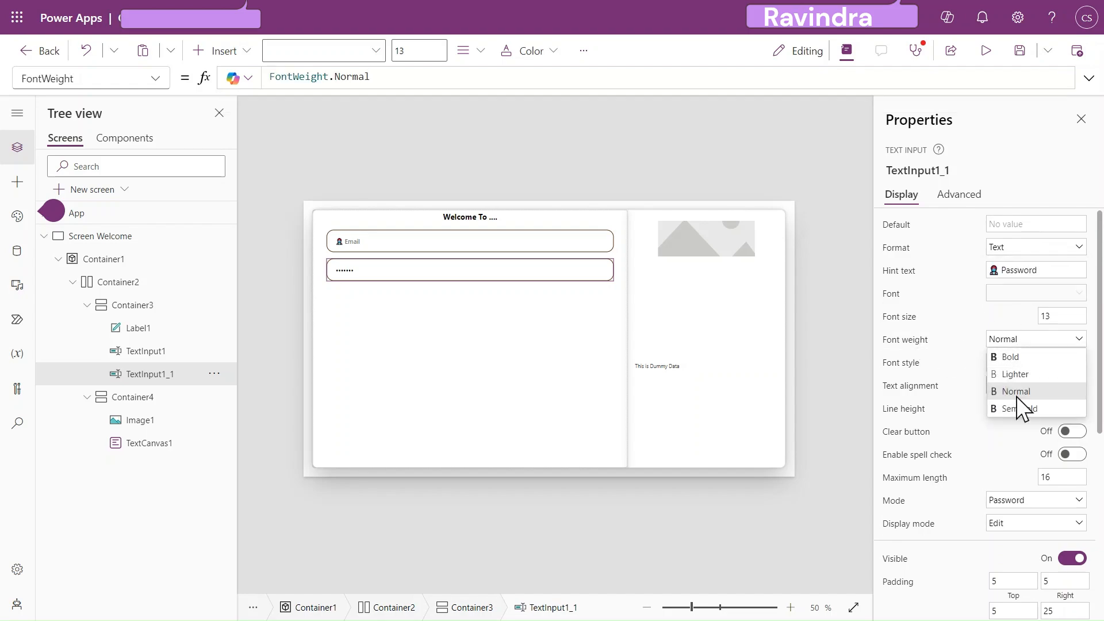
click(1016, 405)
Preview the app, enter a sample password in the Password field, and return to editing
click(985, 50)
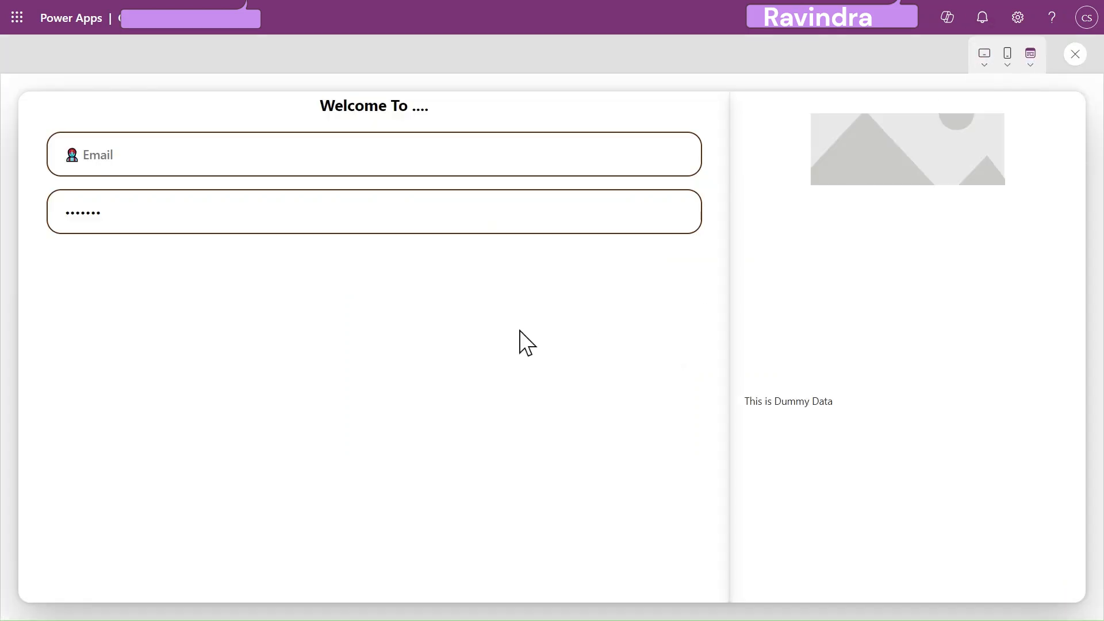
click(331, 219)
text(•)
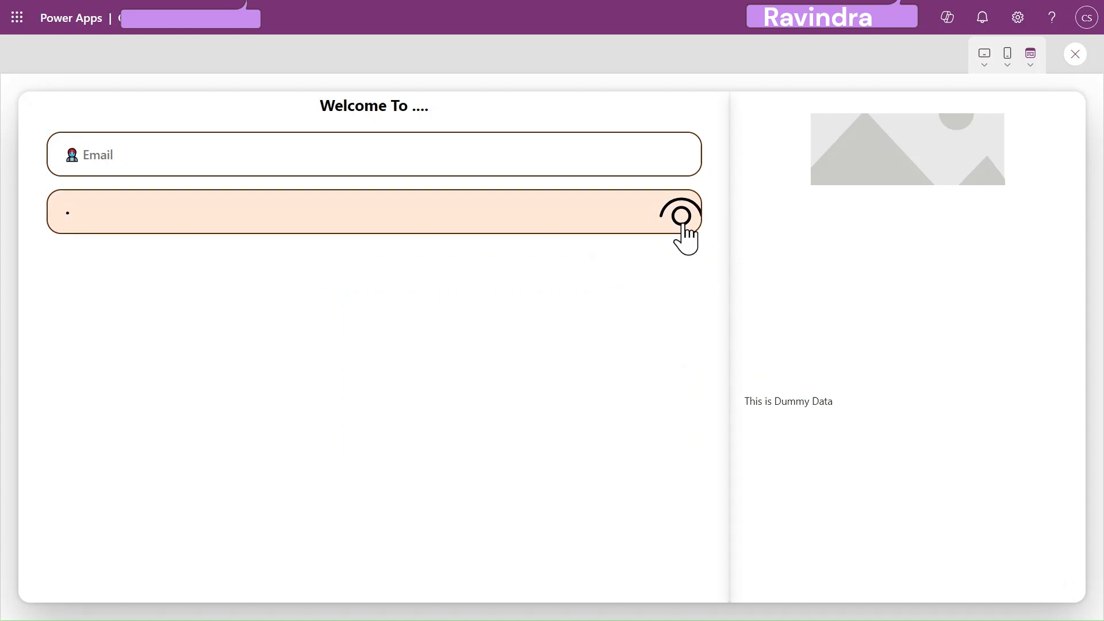
click(1074, 54)
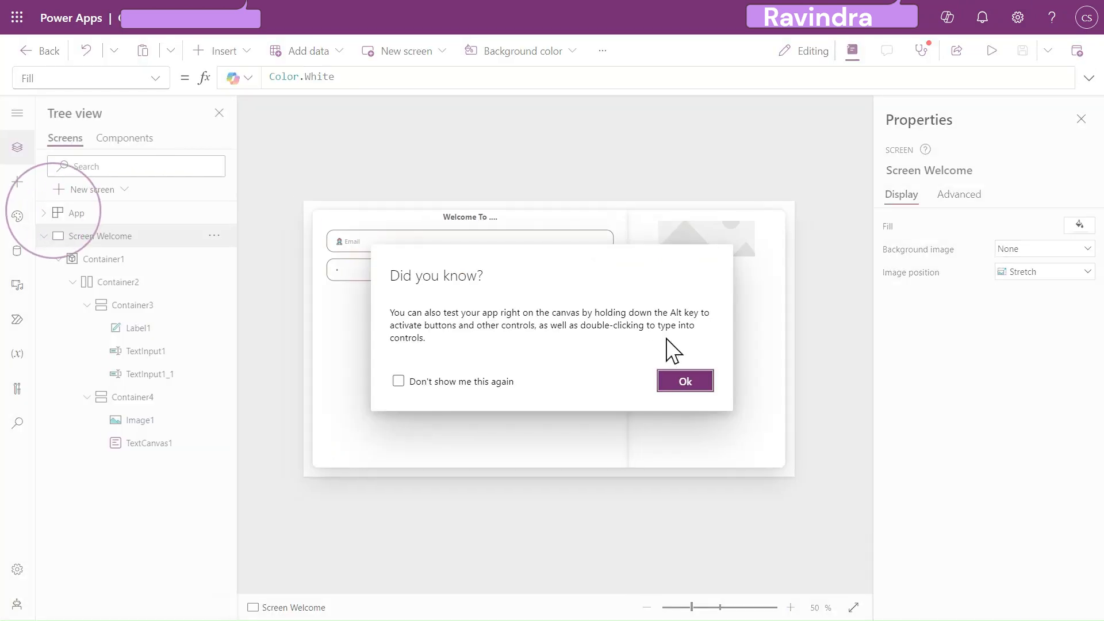
click(684, 385)
Examine the Mode formula of the Password text input
click(566, 280)
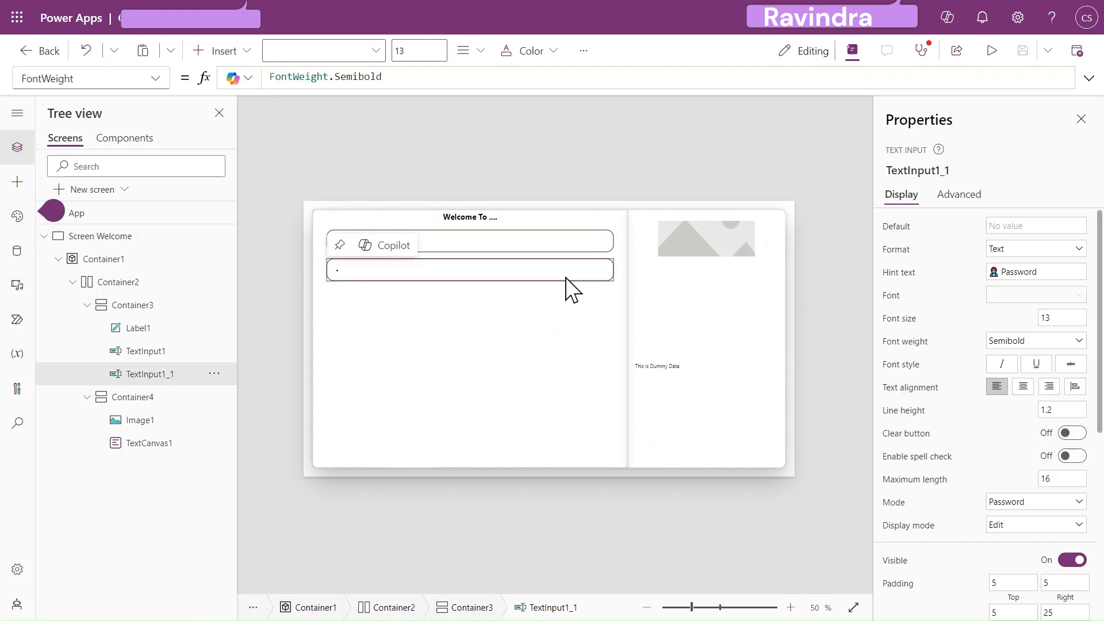
click(893, 503)
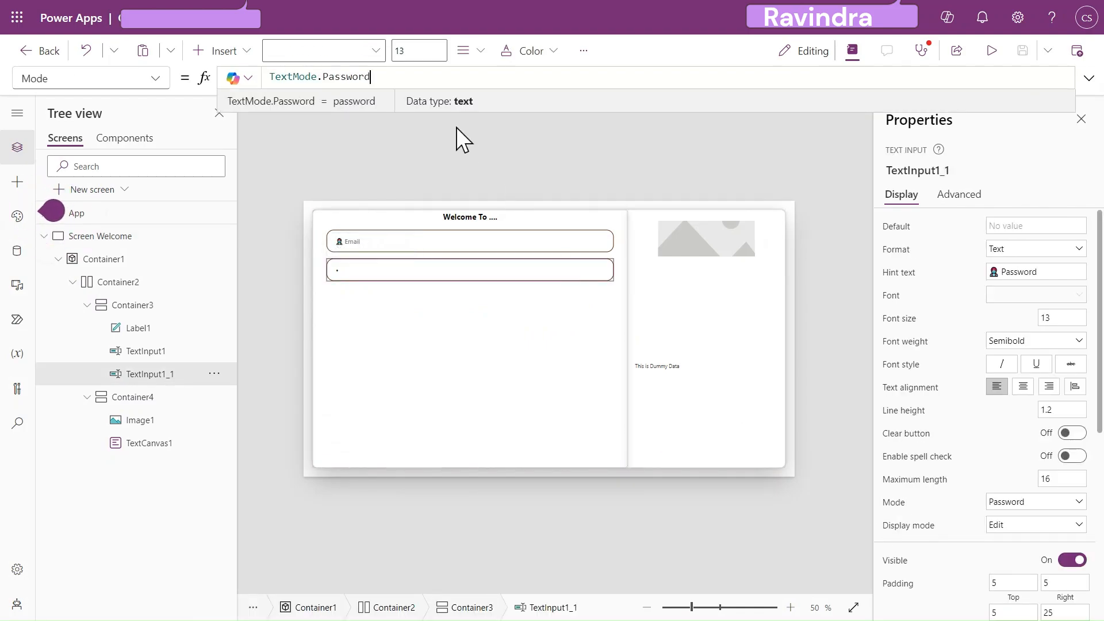
key(Left)
key(Left)
key(Left)
key(Left)
key(Left)
key(Left)
key(Left)
key(Left)
key(Left)
key(Left)
key(Left)
key(Left)
key(Left)
key(Left)
key(Left)
key(Left)
key(Left)
key(Left)
key(Left)
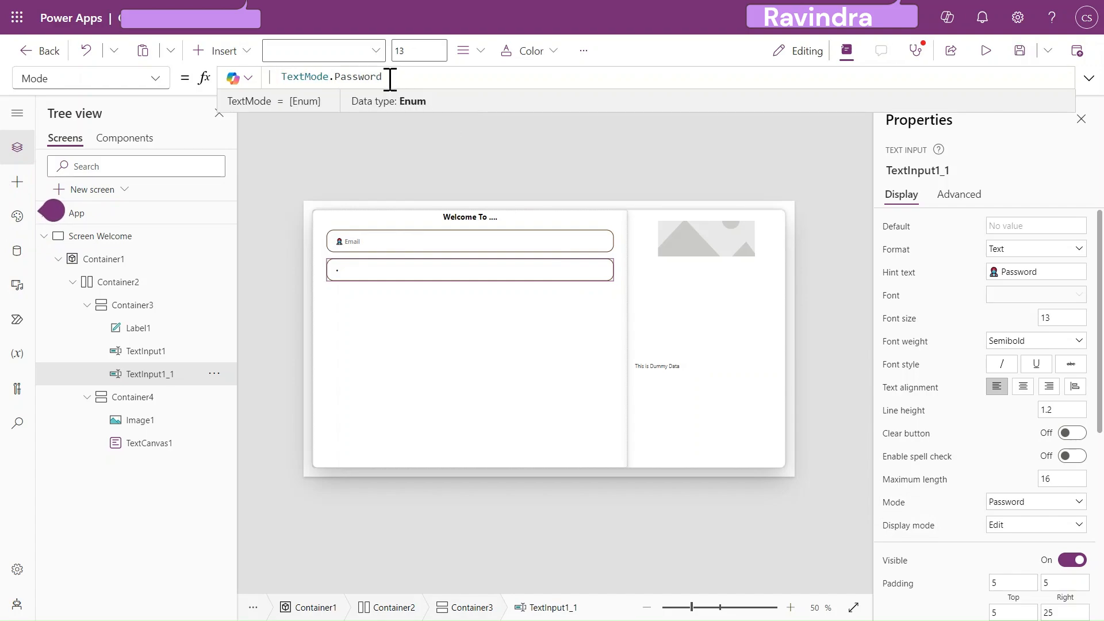
Set the DelayOutput property of the Password text input to true
click(960, 202)
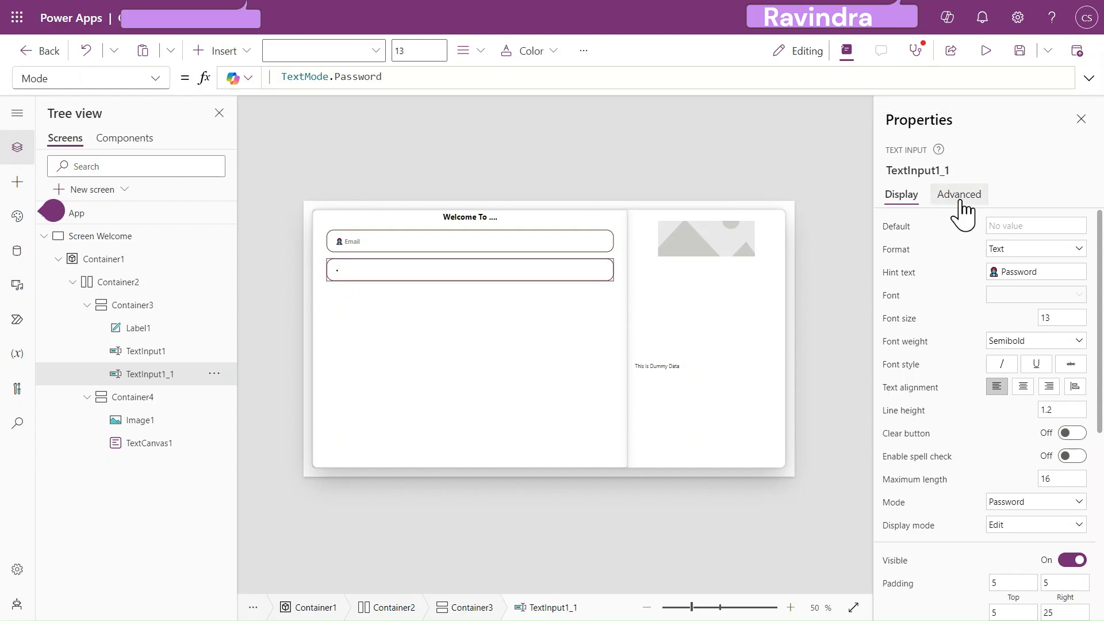
scroll(917, 353, down, 3)
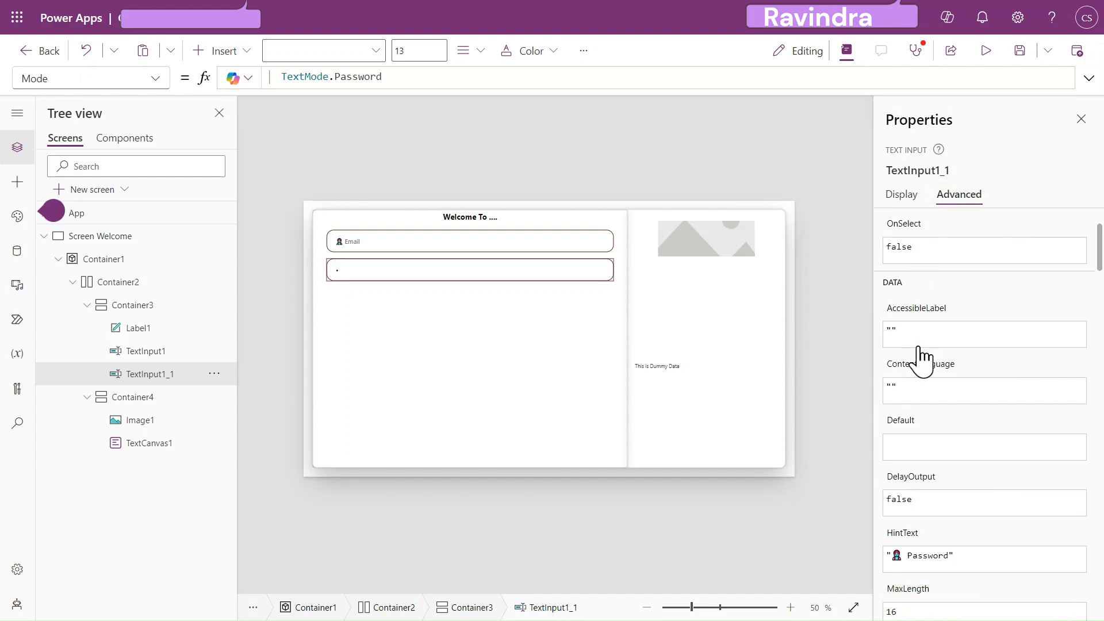
scroll(907, 433, down, 2)
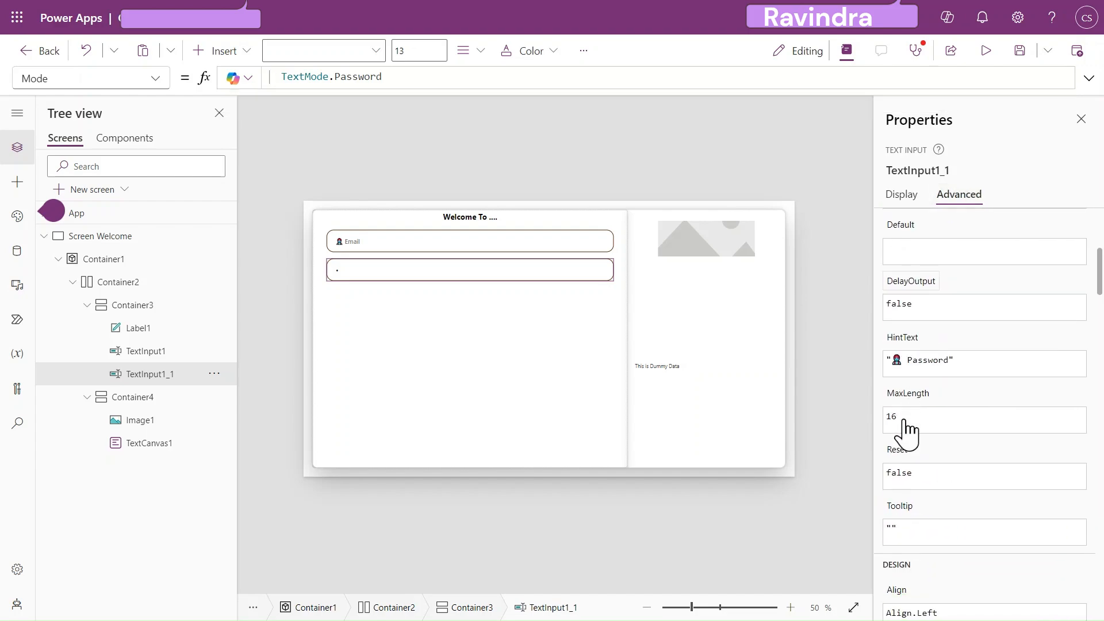
click(928, 305)
key(BackSpace)
text(true)
click(920, 324)
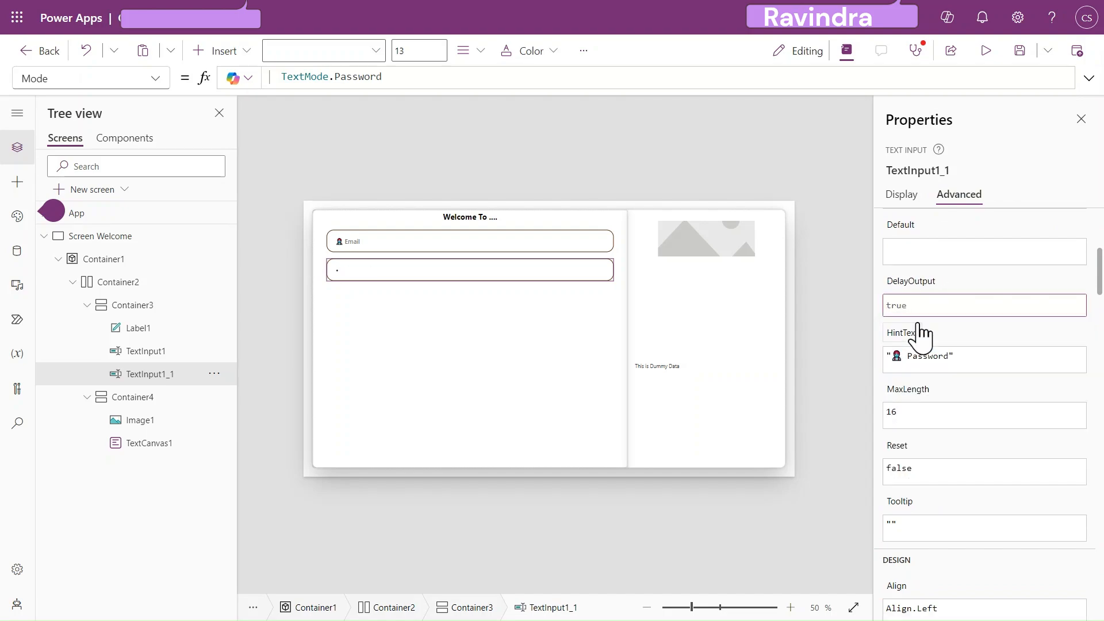
Set the border thickness of the Password text input to 1
click(926, 407)
scroll(926, 397, down, 2)
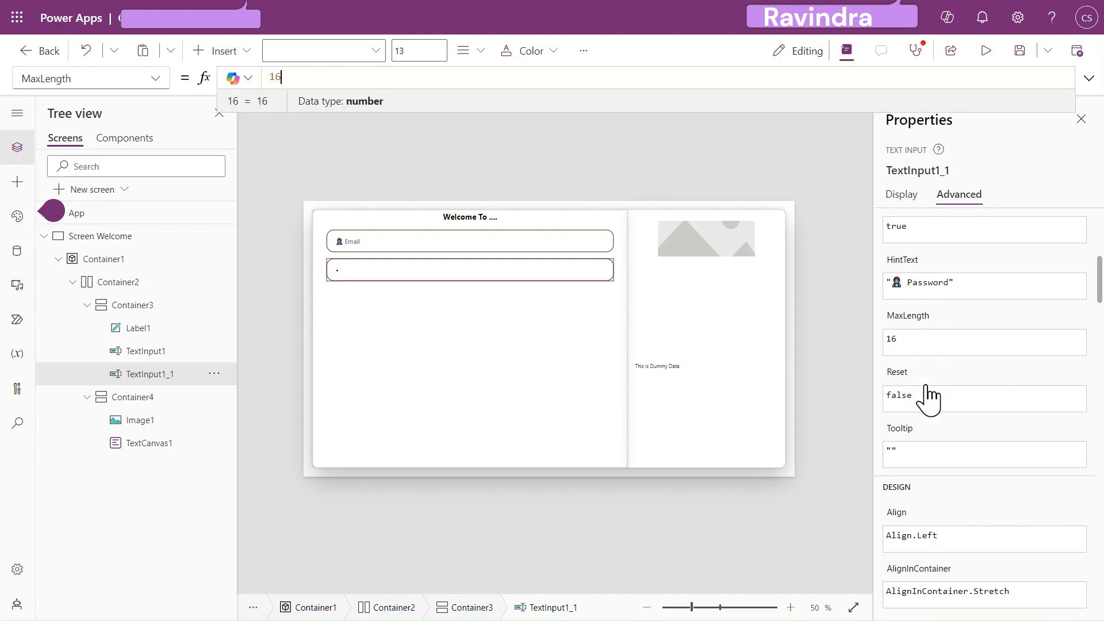
scroll(926, 391, down, 6)
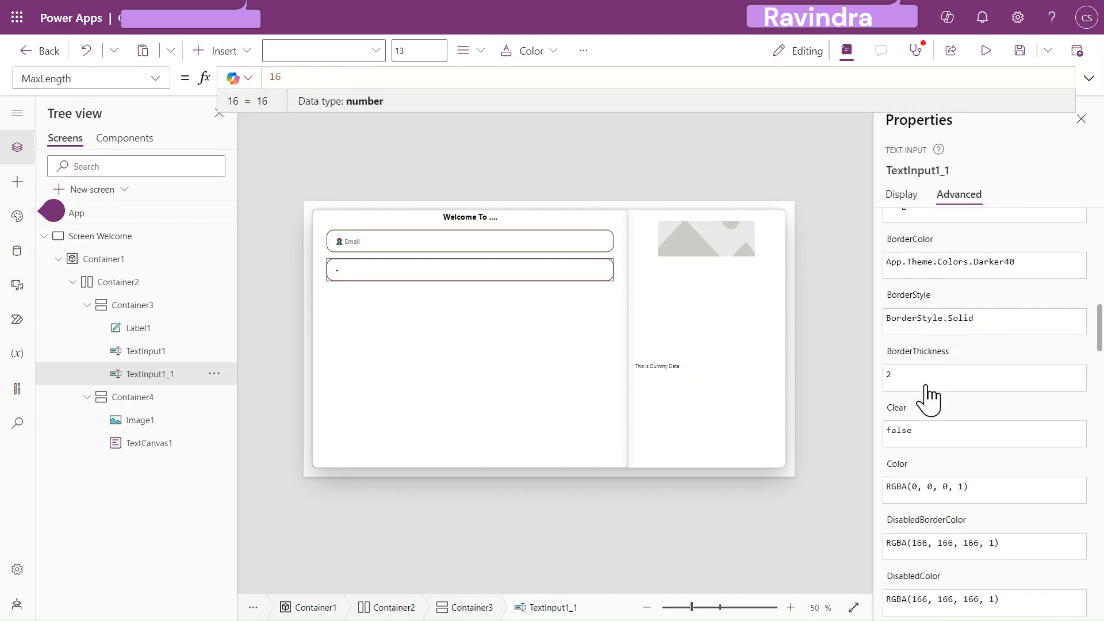
click(929, 384)
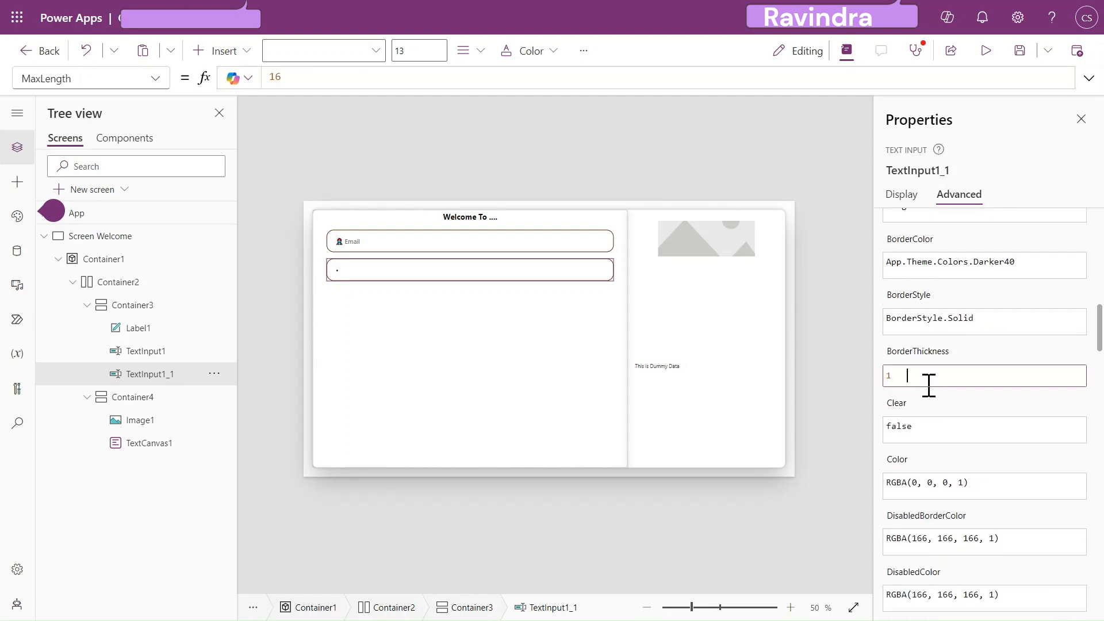
Set the Email text input's border thickness to 1 and its Clear property to true
click(572, 251)
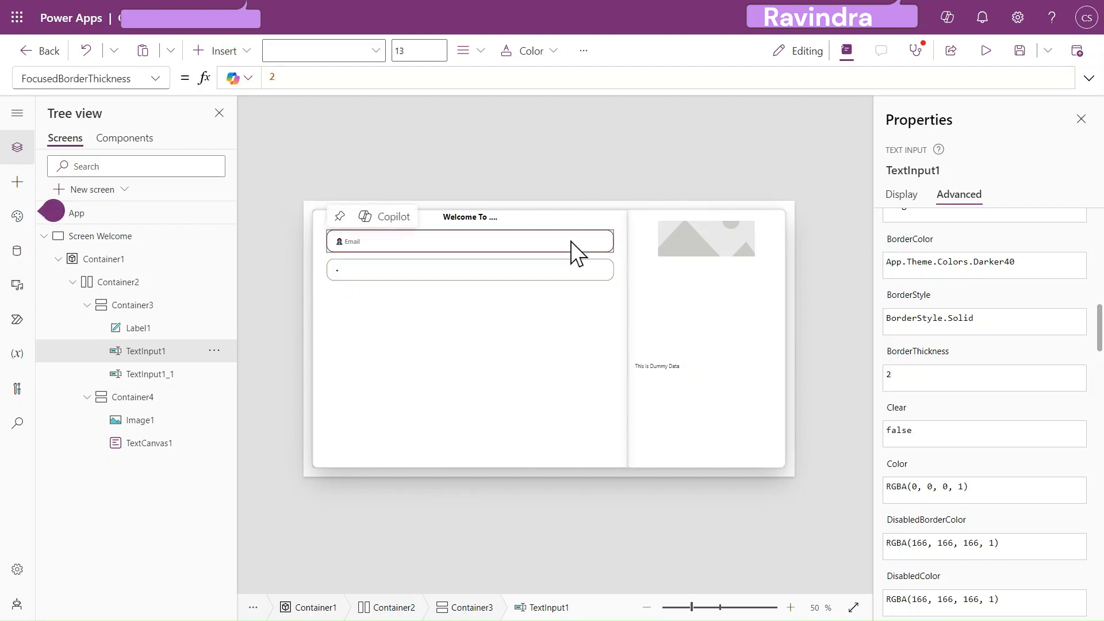
click(937, 380)
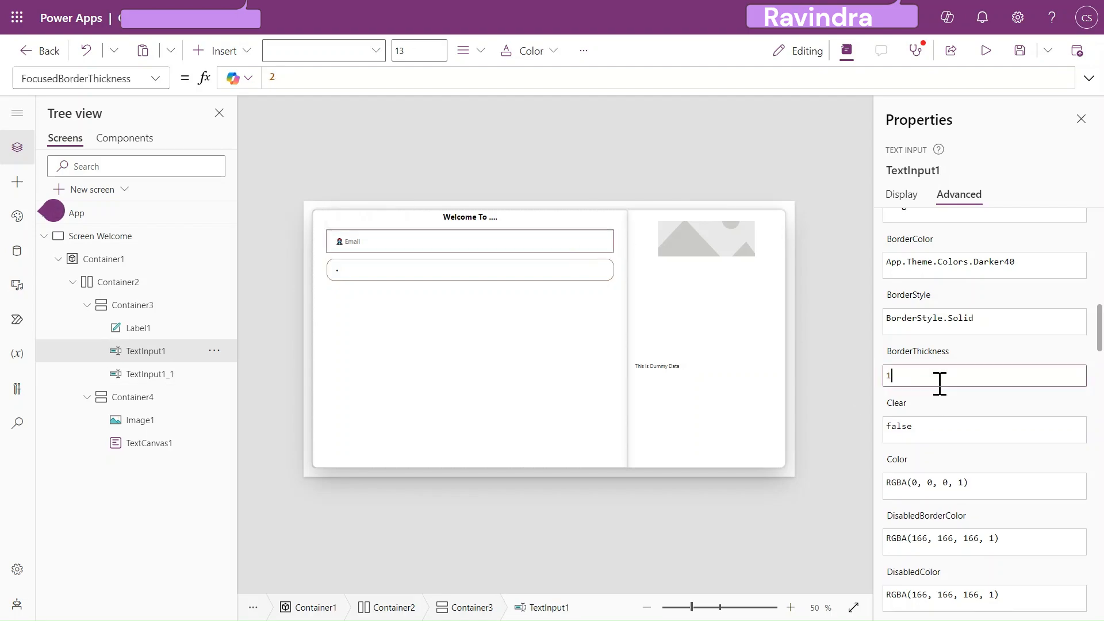
click(919, 432)
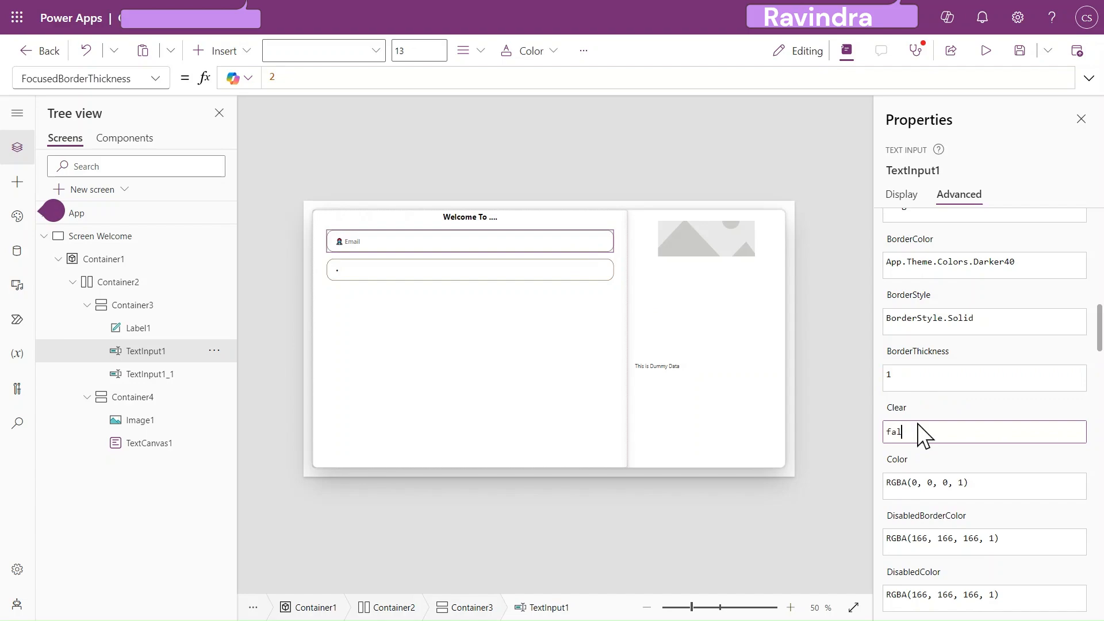
text(true)
Preview the app, fill the Email field with a saved e-mail address, test clearing it, and return to editing
click(985, 51)
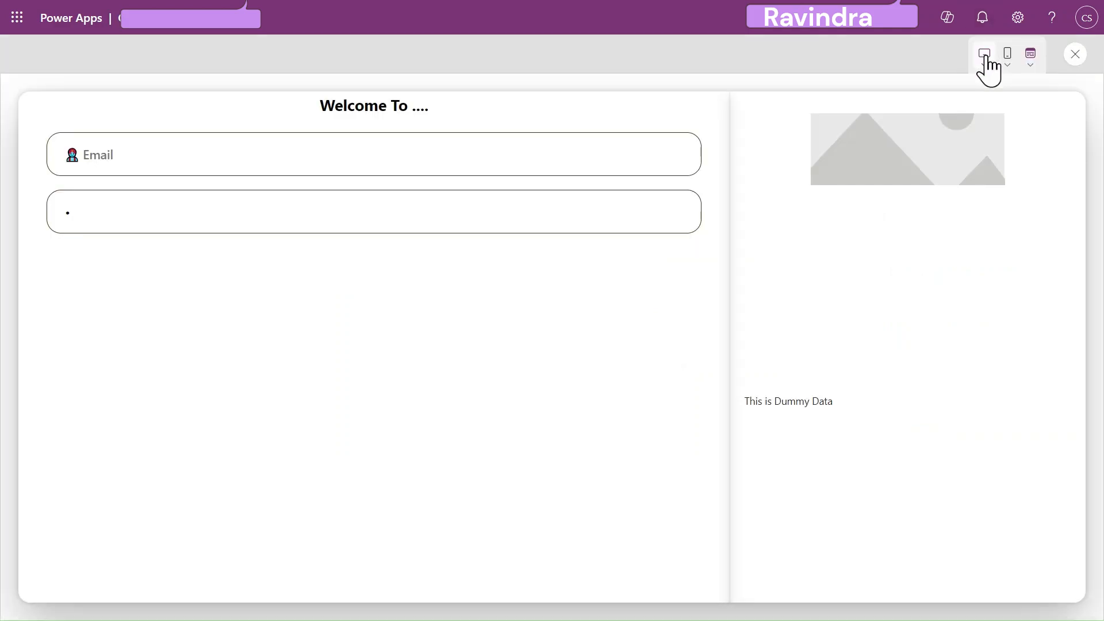
click(551, 203)
click(526, 153)
click(218, 222)
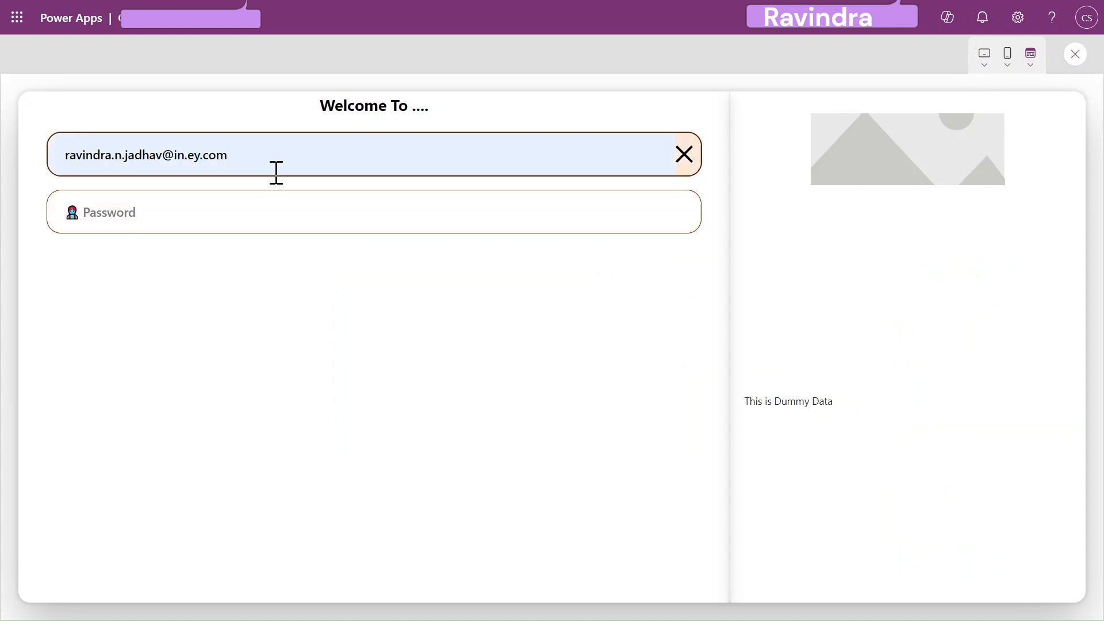
click(685, 155)
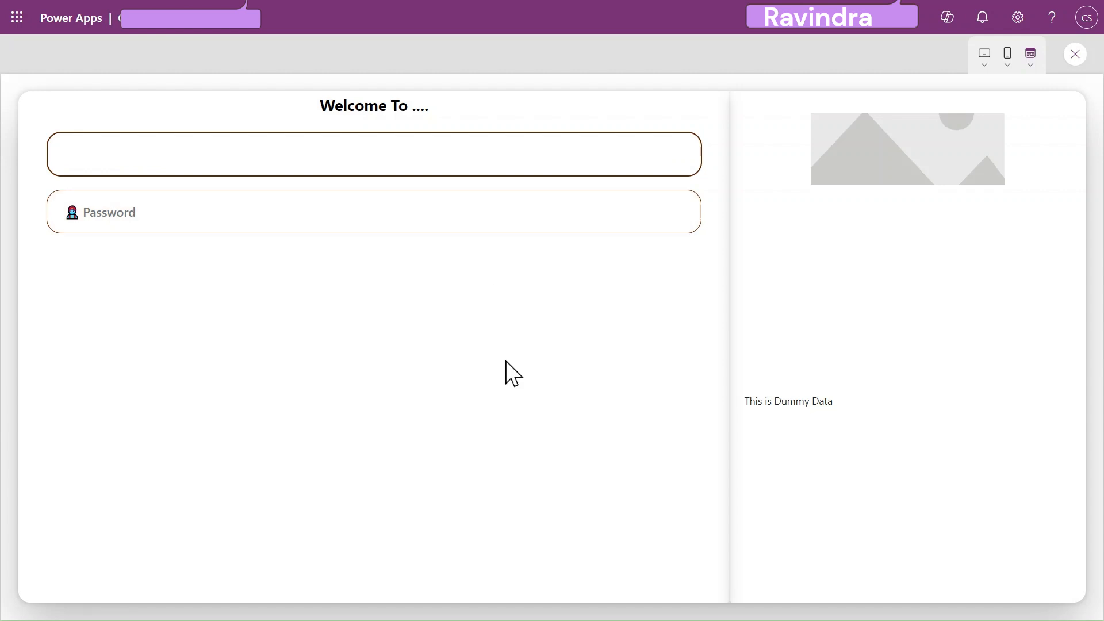
click(476, 257)
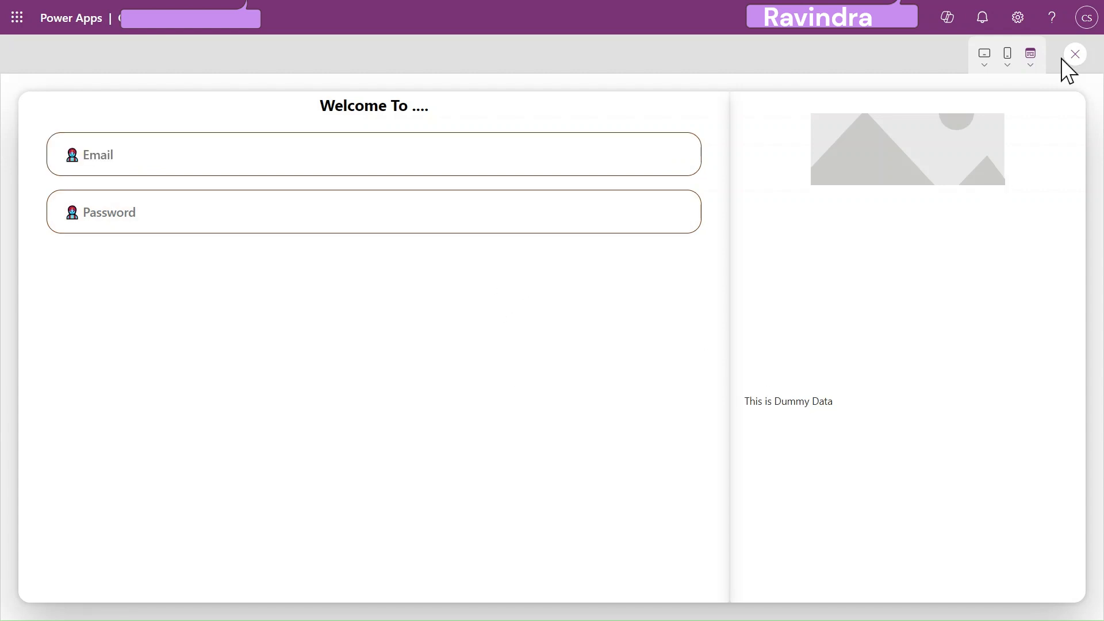
click(1084, 53)
click(690, 380)
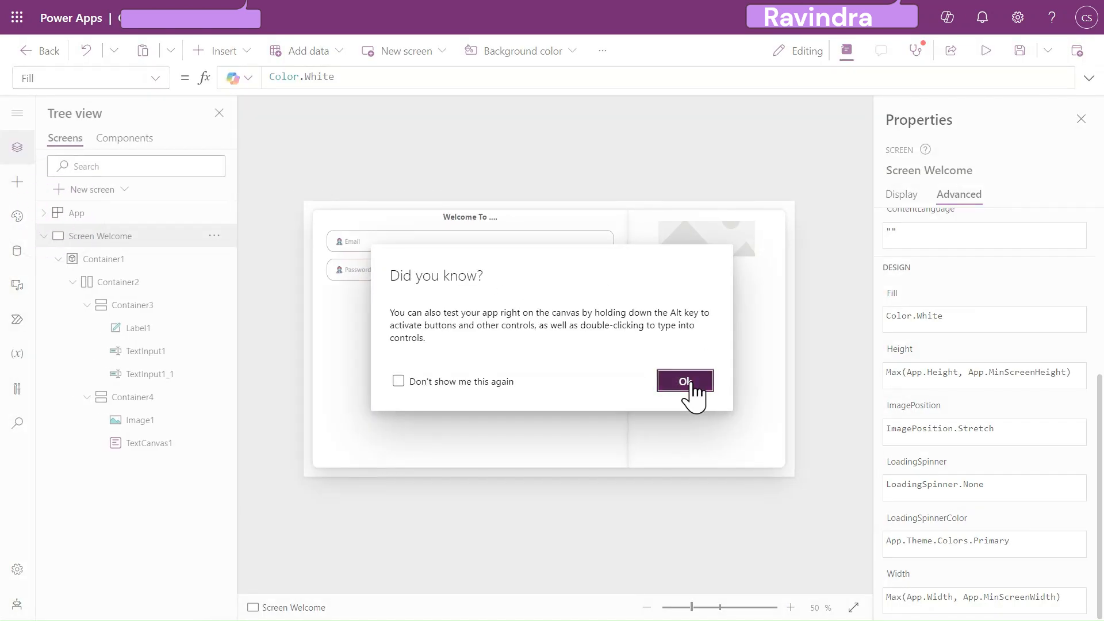
Replace the person emoji in the Password text input's hint text with a lock emoji before "Password"
click(495, 275)
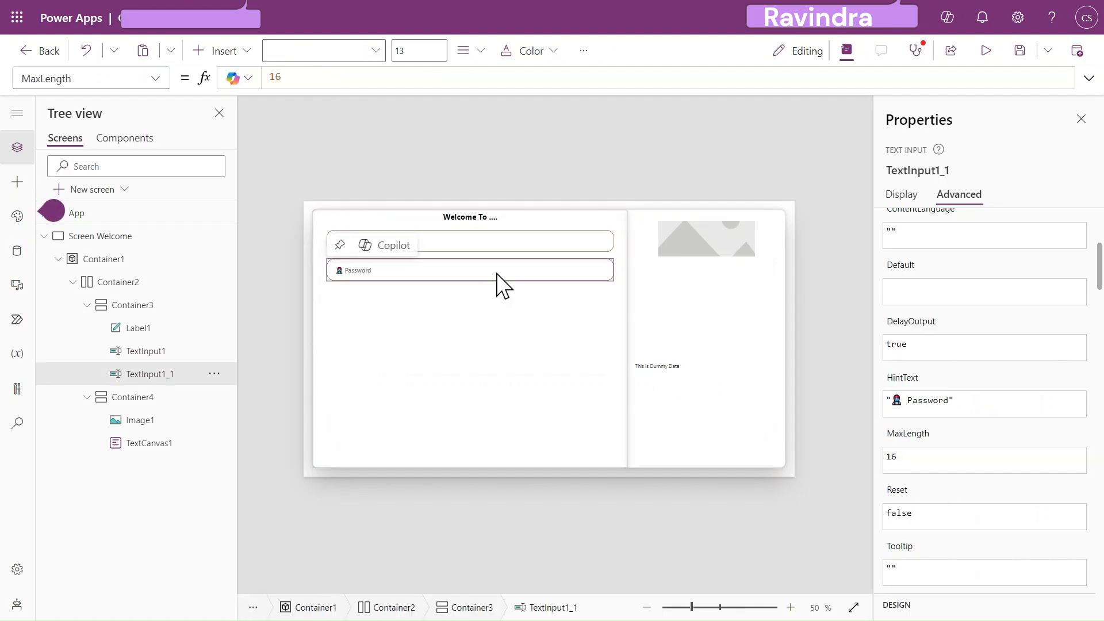
click(902, 195)
click(898, 275)
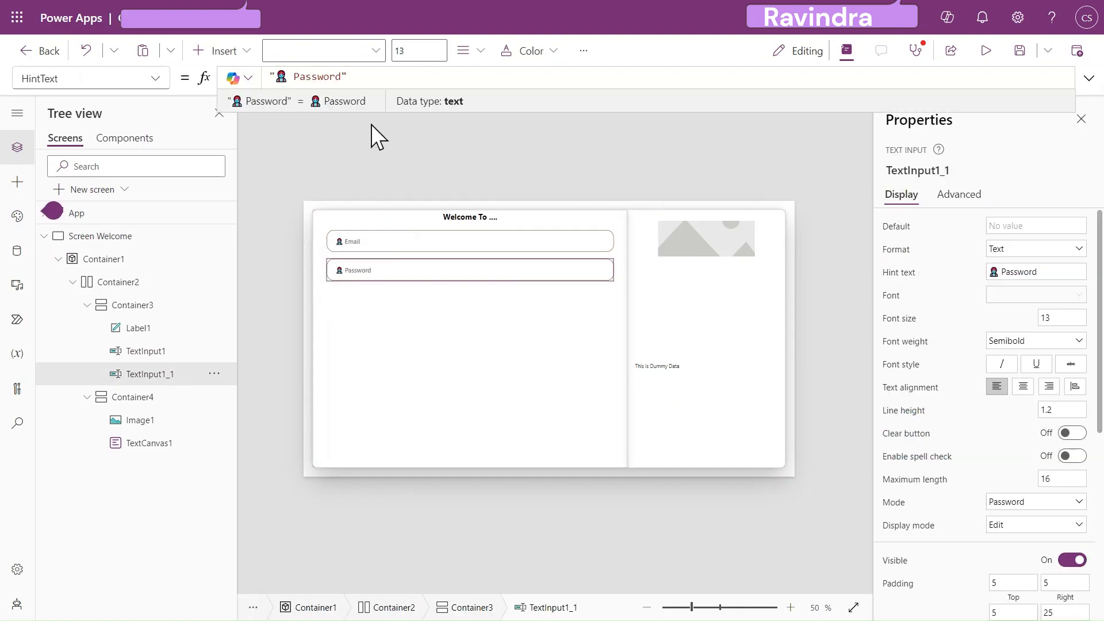
key(BackSpace)
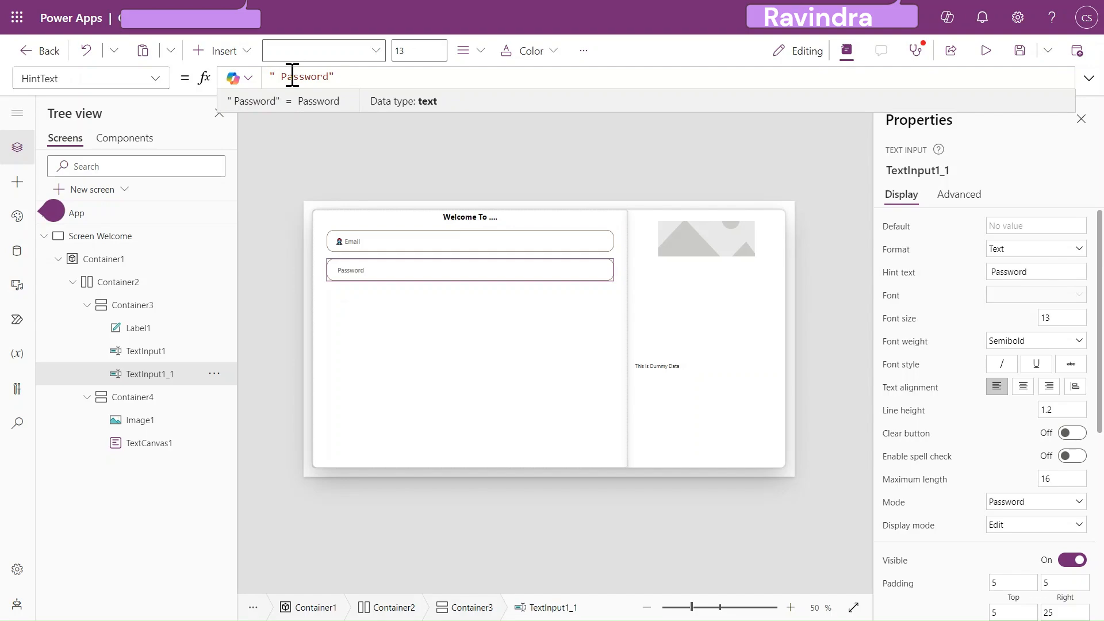
text(eye)
key(BackSpace)
key(BackSpace)
key(BackSpace)
text(loc)
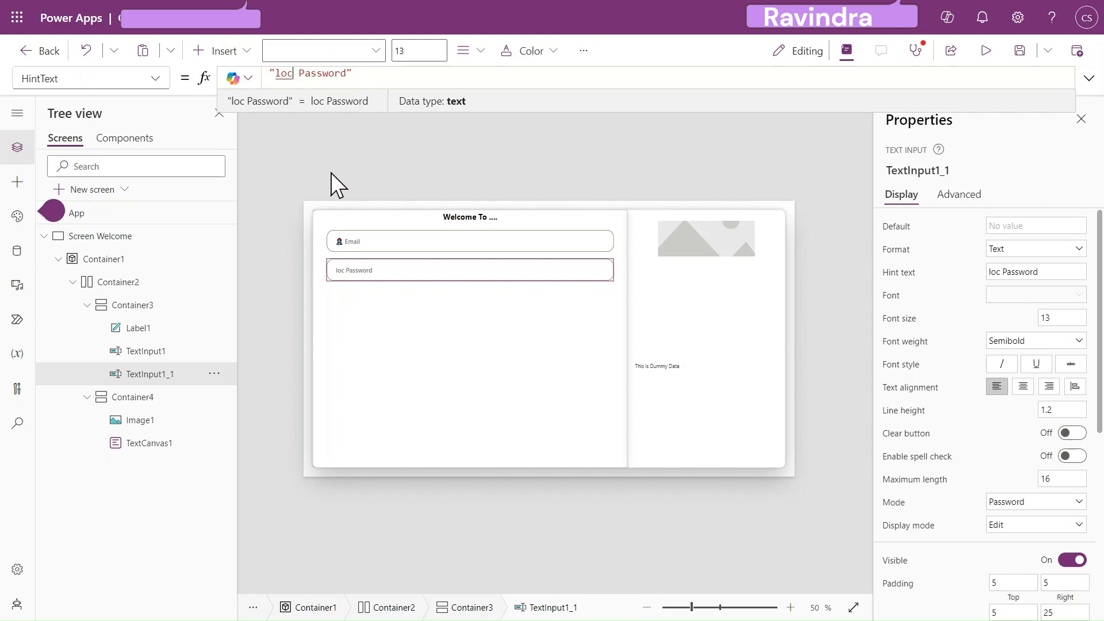
key(Return)
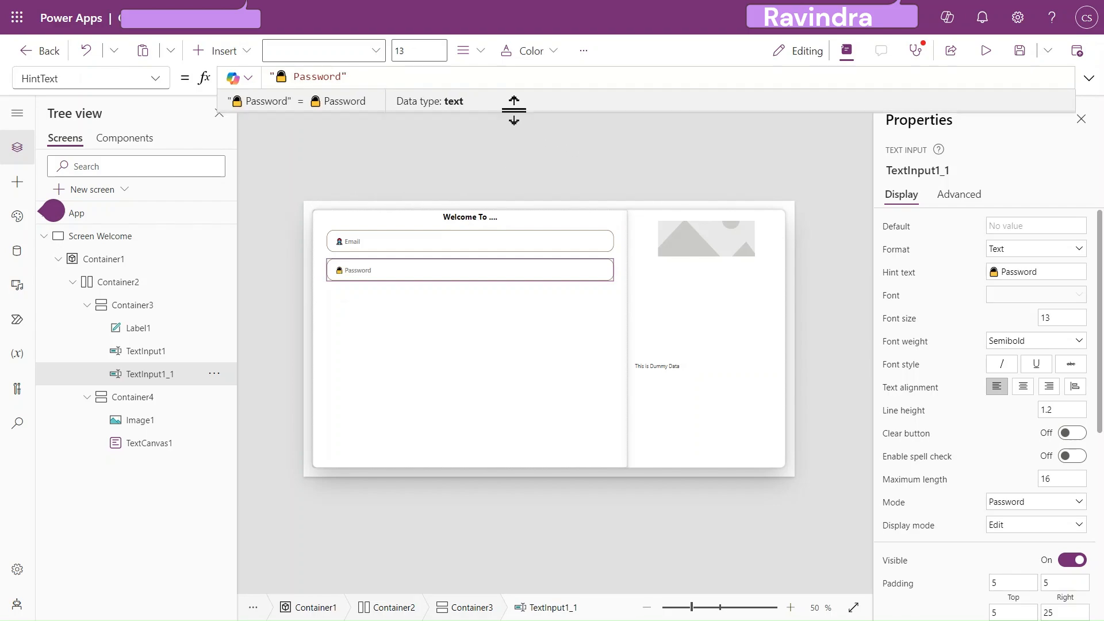
Preview the welcome screen with the updated Password hint, and close the preview
click(559, 396)
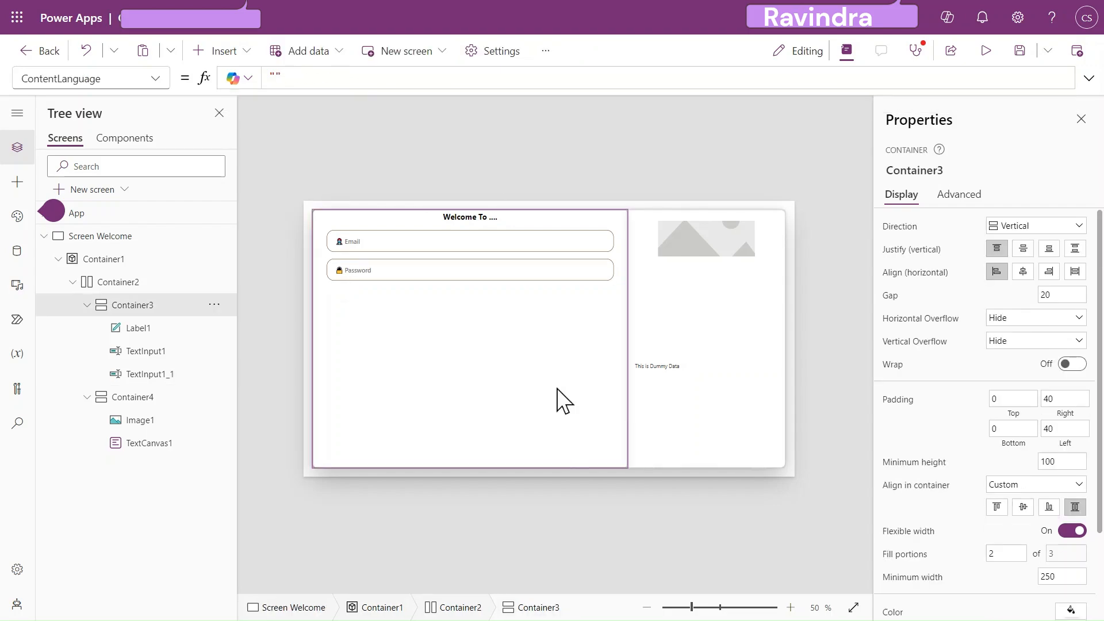
click(986, 51)
click(1073, 55)
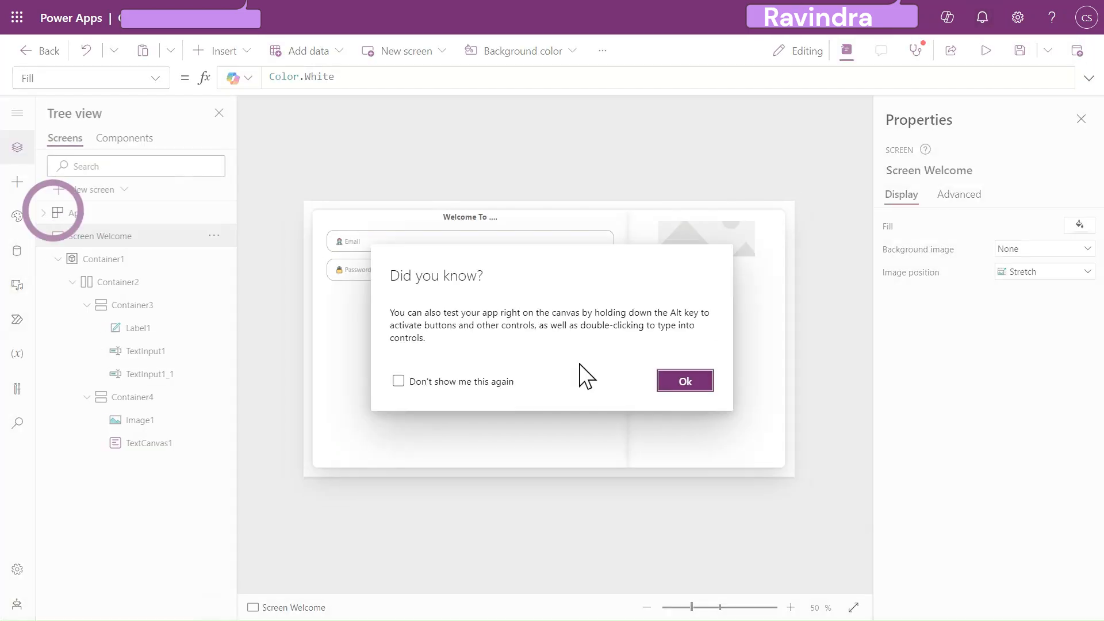
Set Container4's Visible formula to 'Screen Welcome'.Size=1
click(673, 382)
click(136, 405)
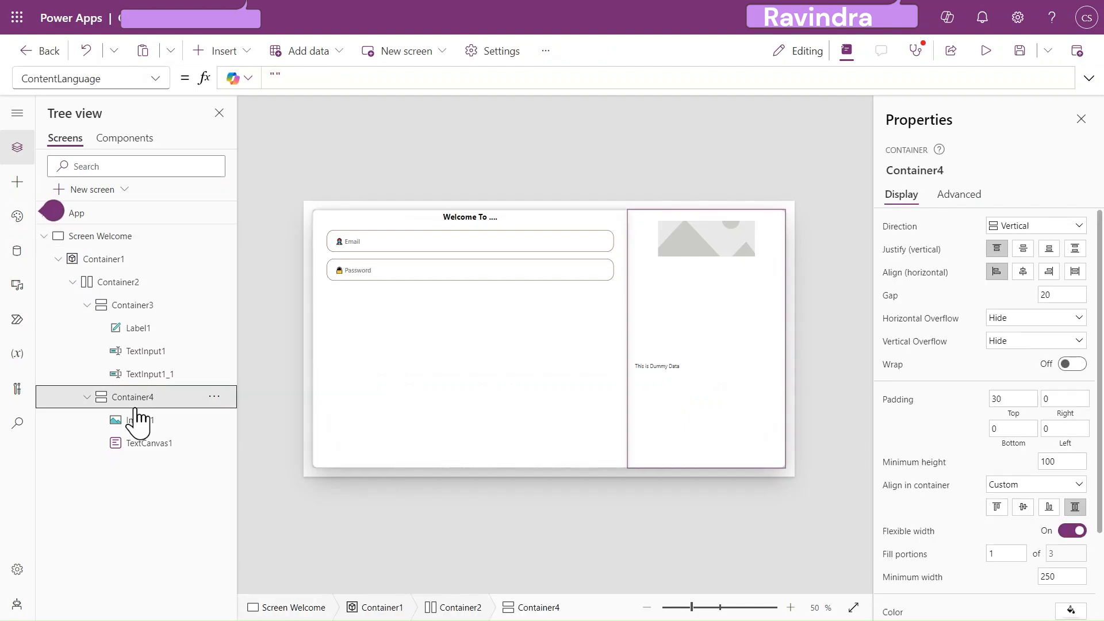
scroll(902, 535, down, 2)
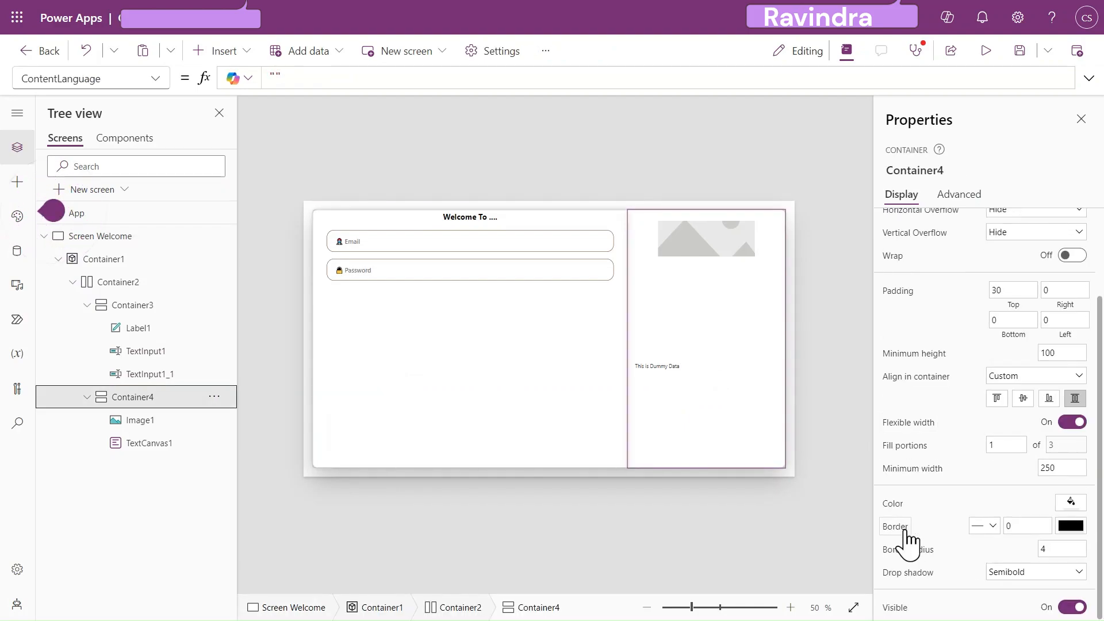
click(895, 608)
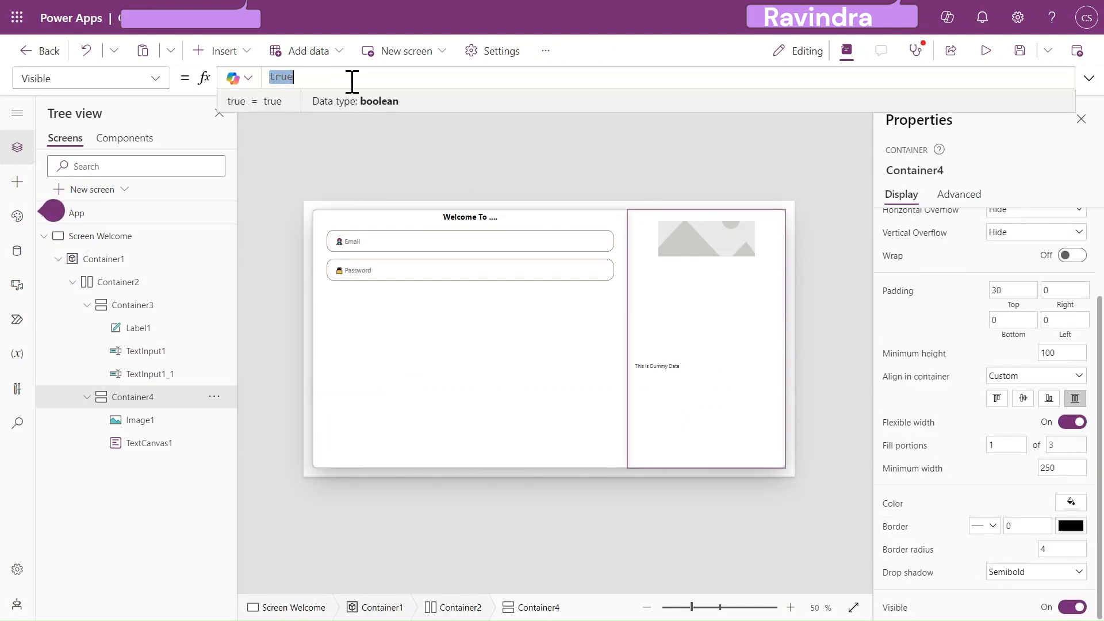
text(s)
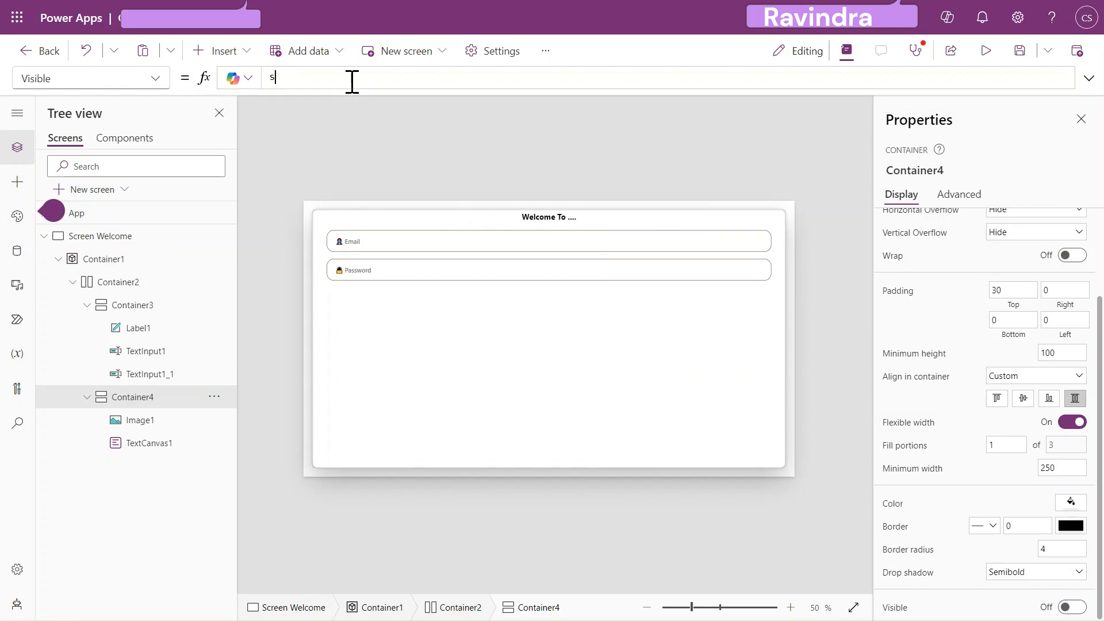
text(cer)
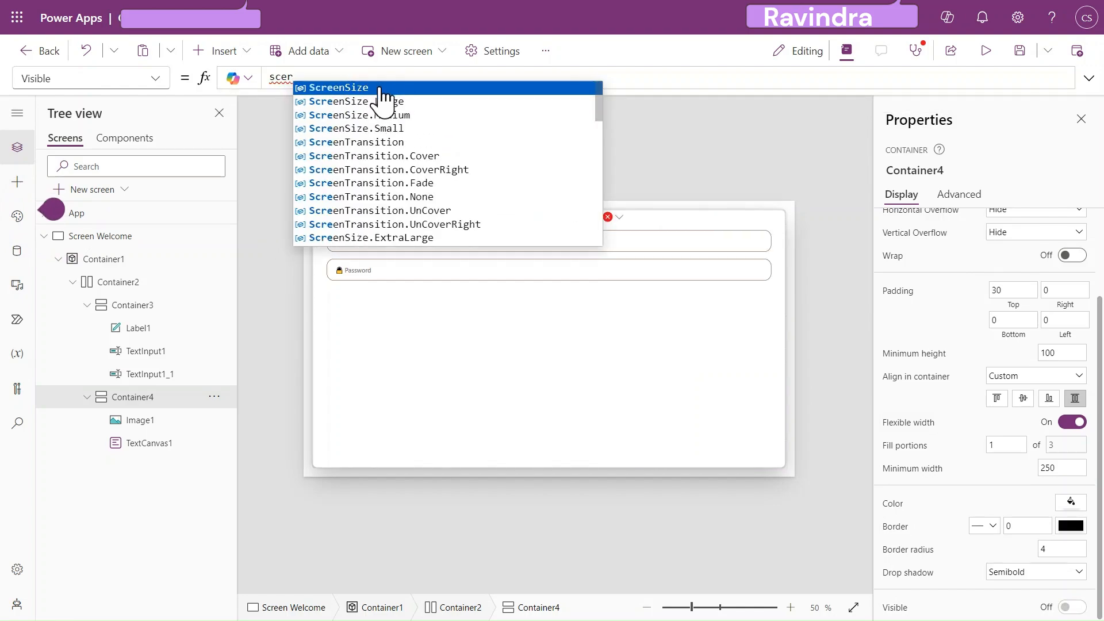
key(BackSpace)
key(BackSpace)
key(BackSpace)
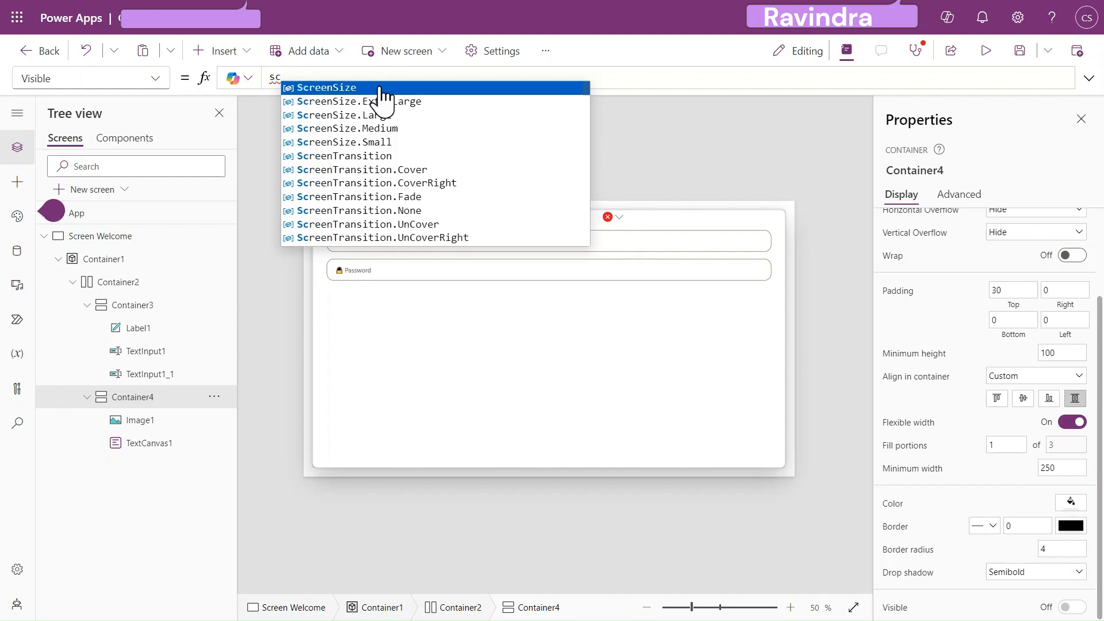
text(cree)
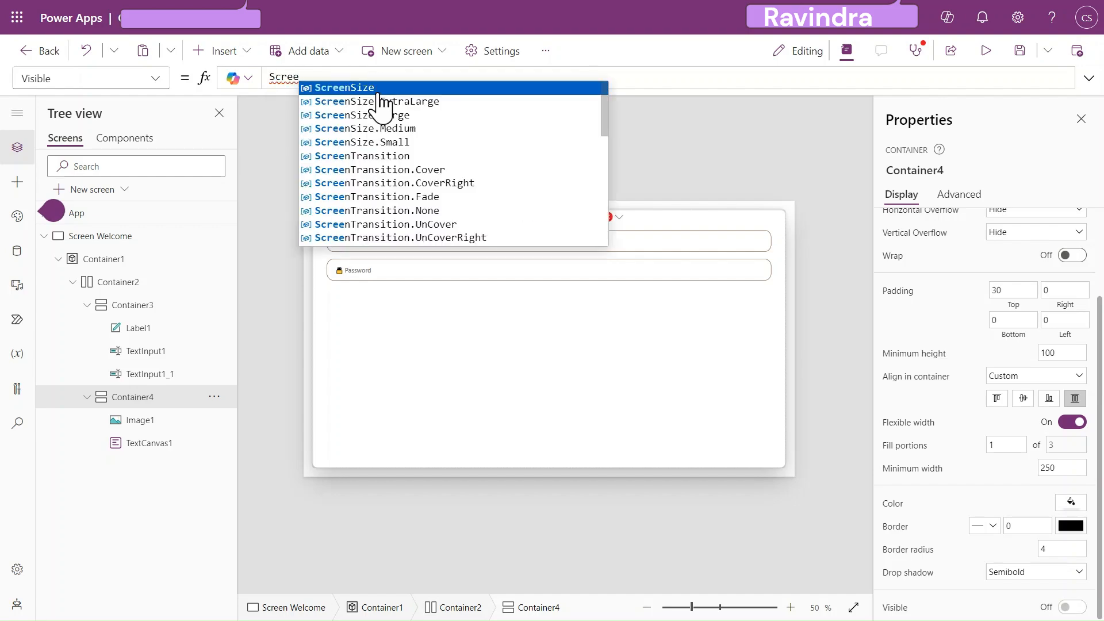
text(n w)
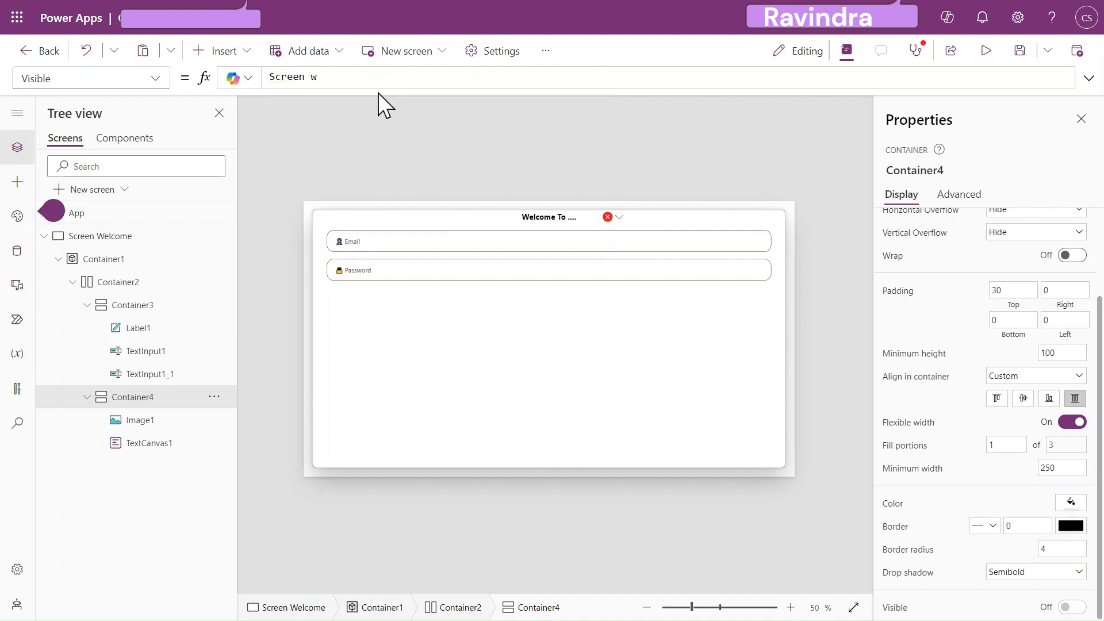
key(BackSpace)
text(s)
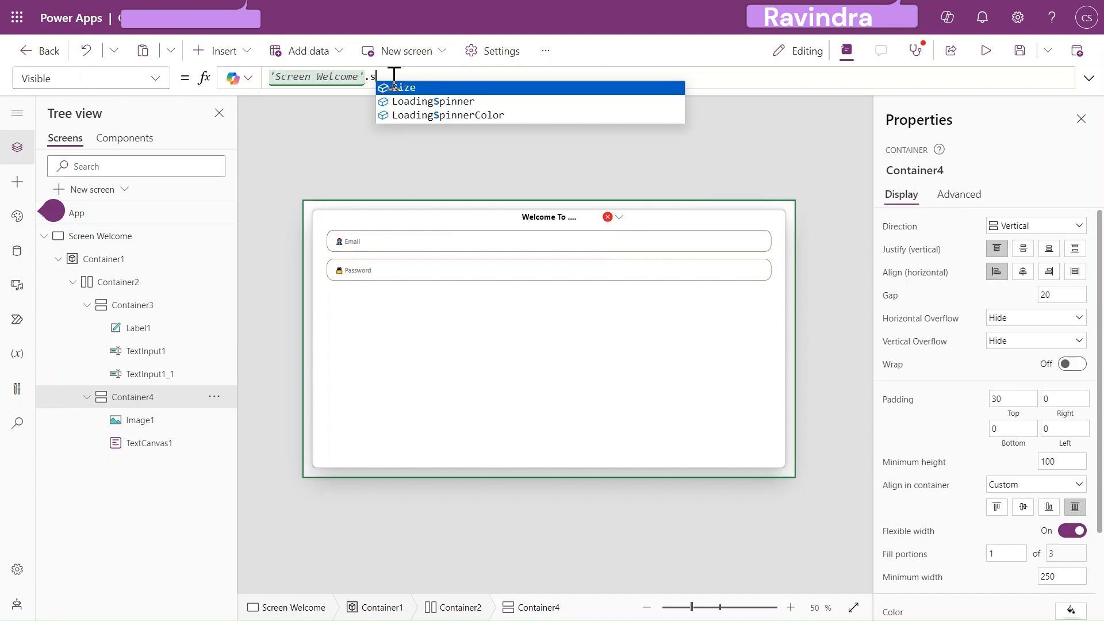
click(405, 90)
text(=)
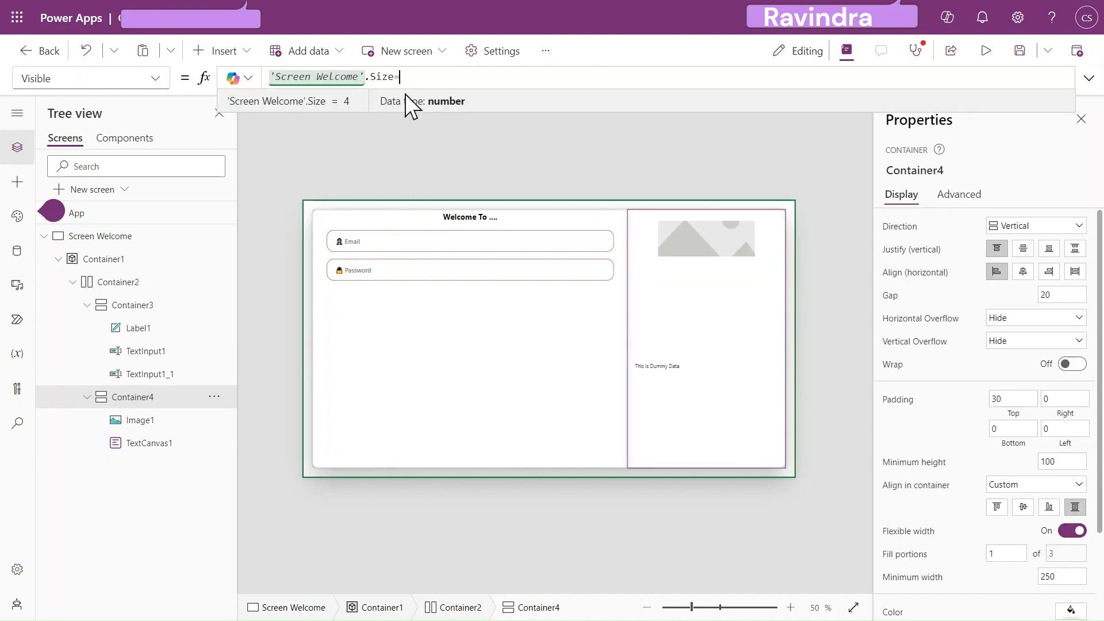
text(1)
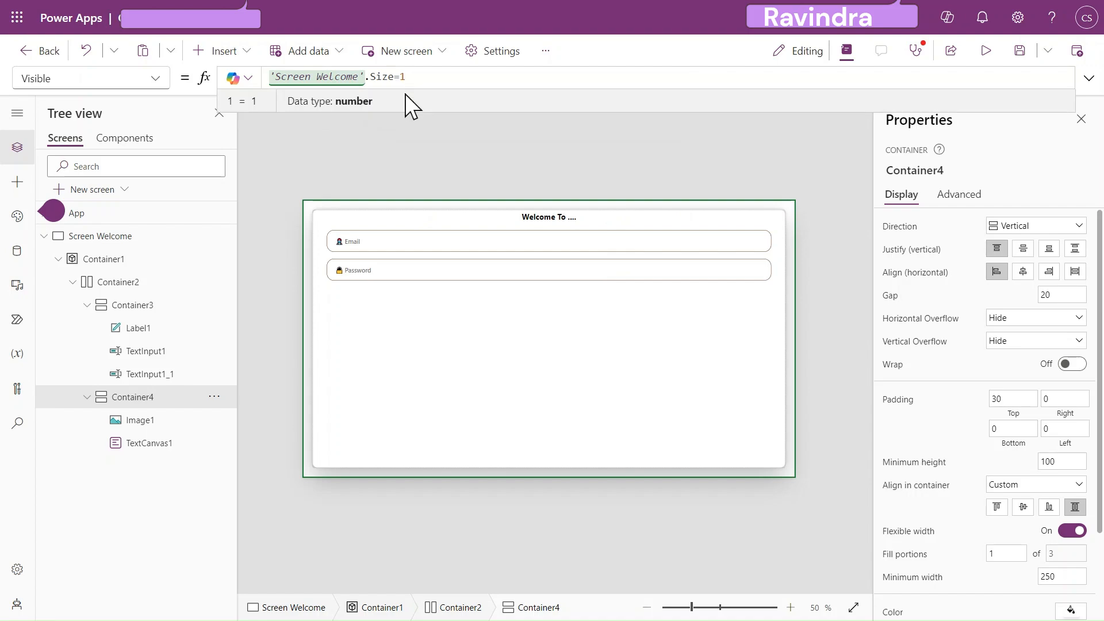
Negate Container4's Visible condition so the formula reads !('Screen Welcome'.Size=1)
key(Left)
key(Left)
key(Left)
key(Left)
key(Left)
key(Left)
key(Left)
key(Left)
key(Left)
key(Left)
key(Left)
key(Left)
key(Left)
key(Left)
key(Left)
key(Left)
key(Left)
key(Left)
key(Left)
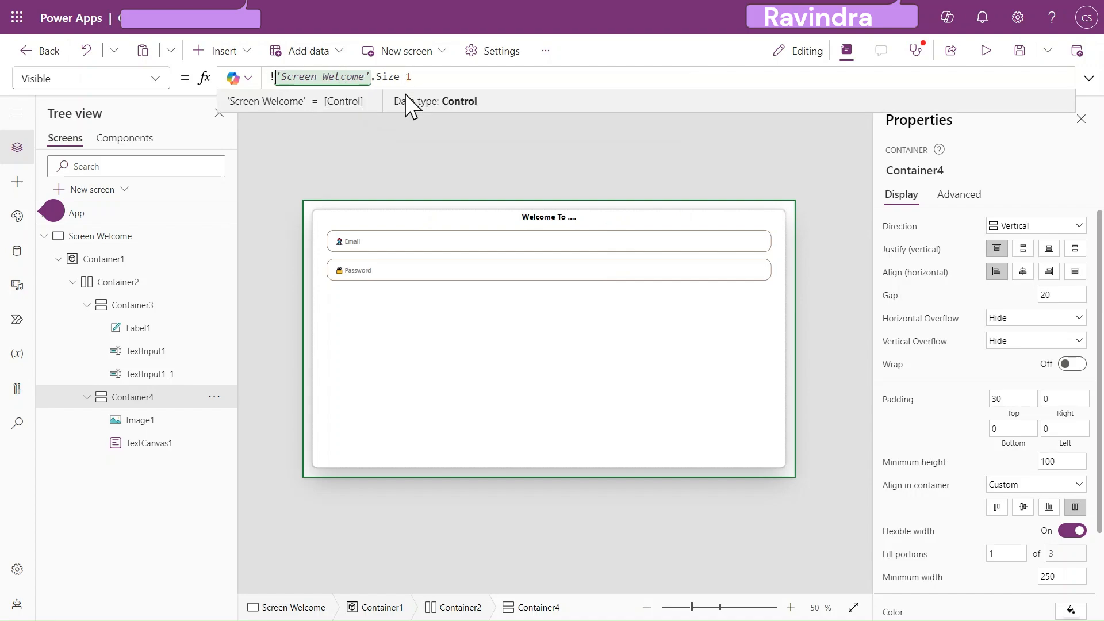
key(Home)
text(!()
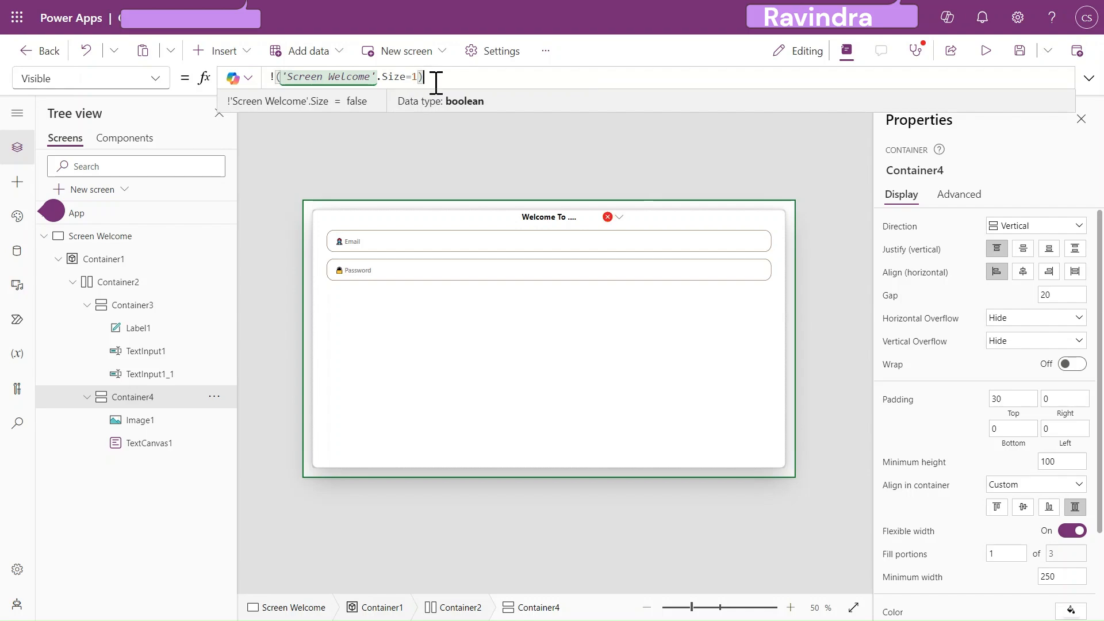
Preview the welcome screen at the Apple iPhone X size, and return to editing
click(985, 50)
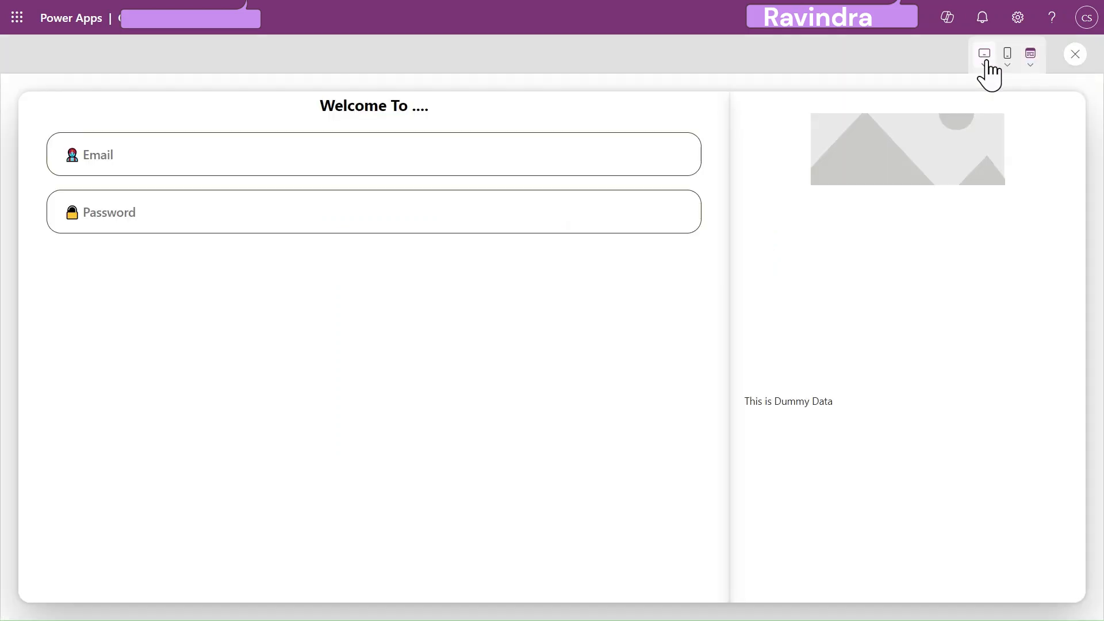
click(1004, 57)
click(945, 152)
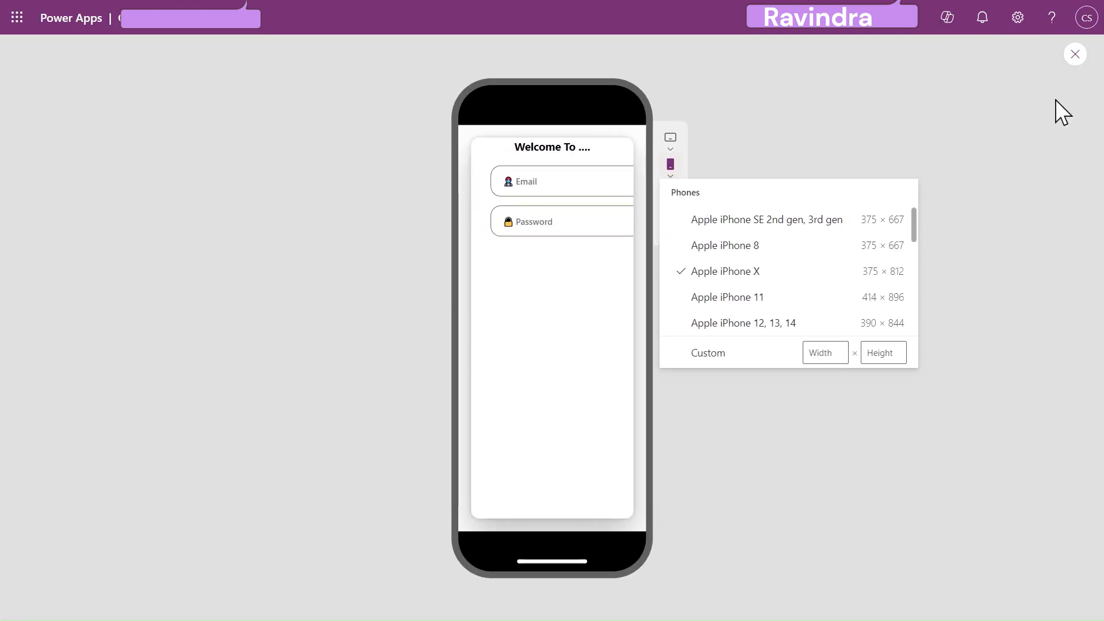
click(1075, 56)
click(684, 380)
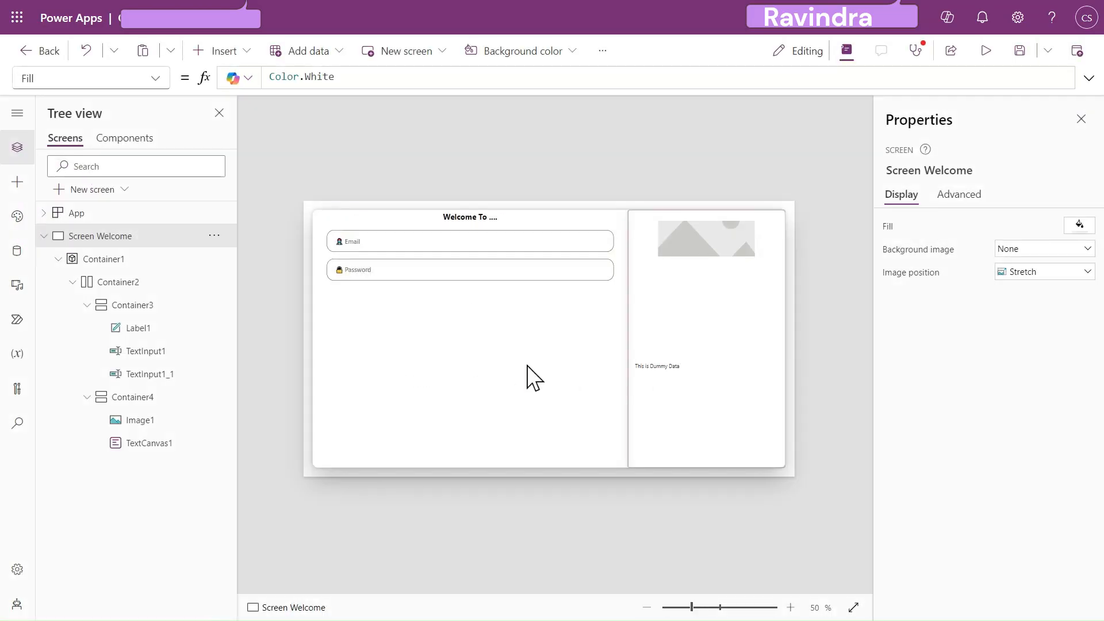
Reduce the minimum width of the Email and Password text inputs together so they fit a phone screen
click(452, 253)
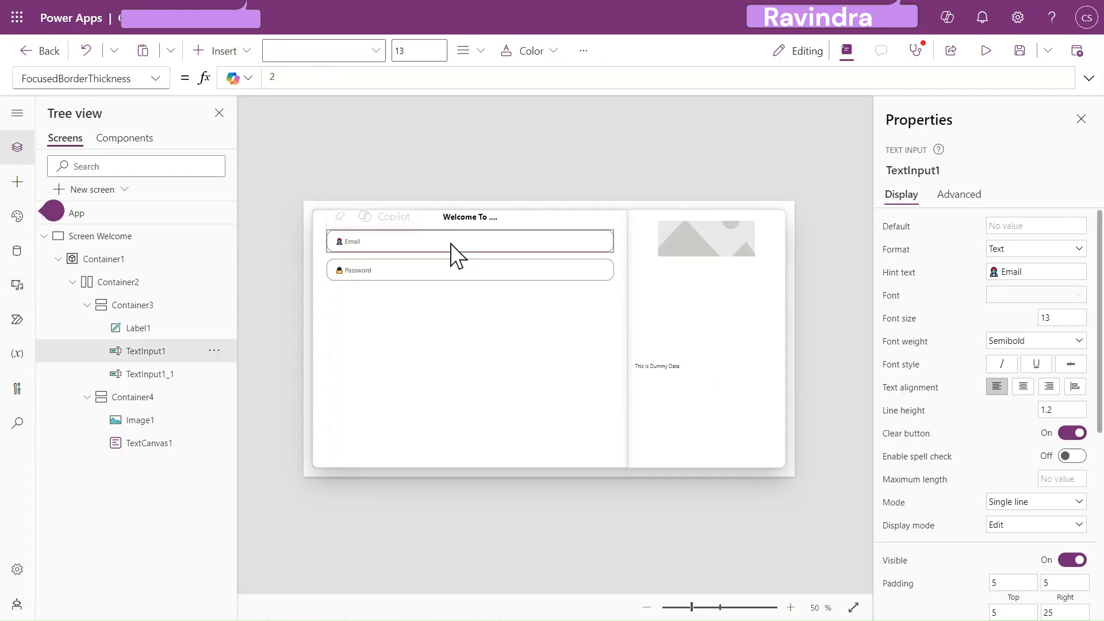
shift+click(447, 278)
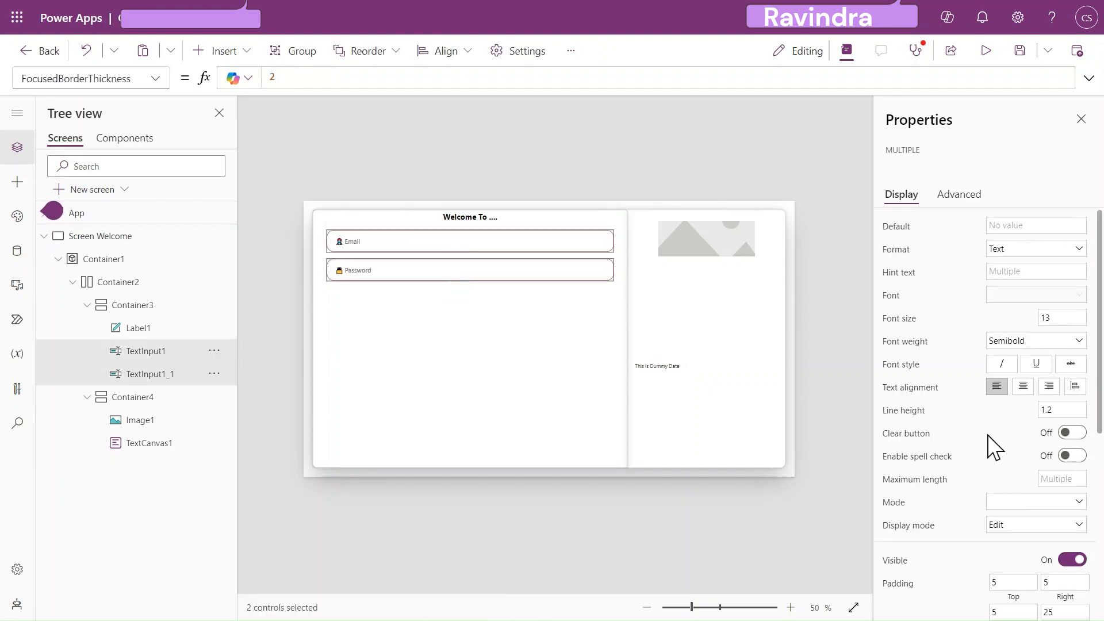
scroll(993, 447, down, 3)
click(915, 508)
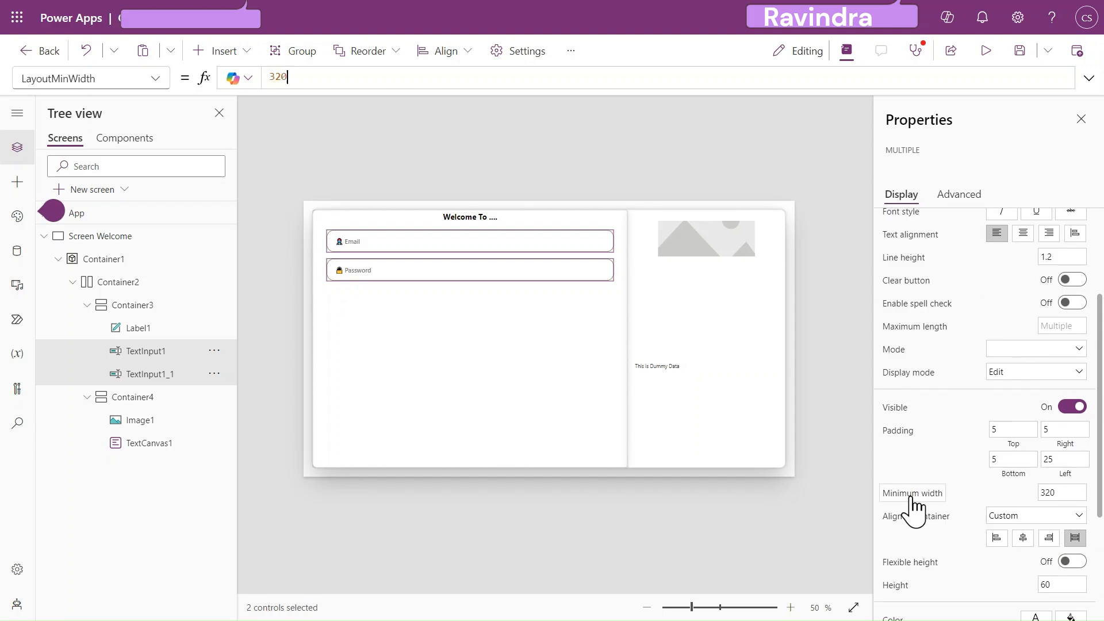
scroll(913, 506, down, 2)
click(1071, 384)
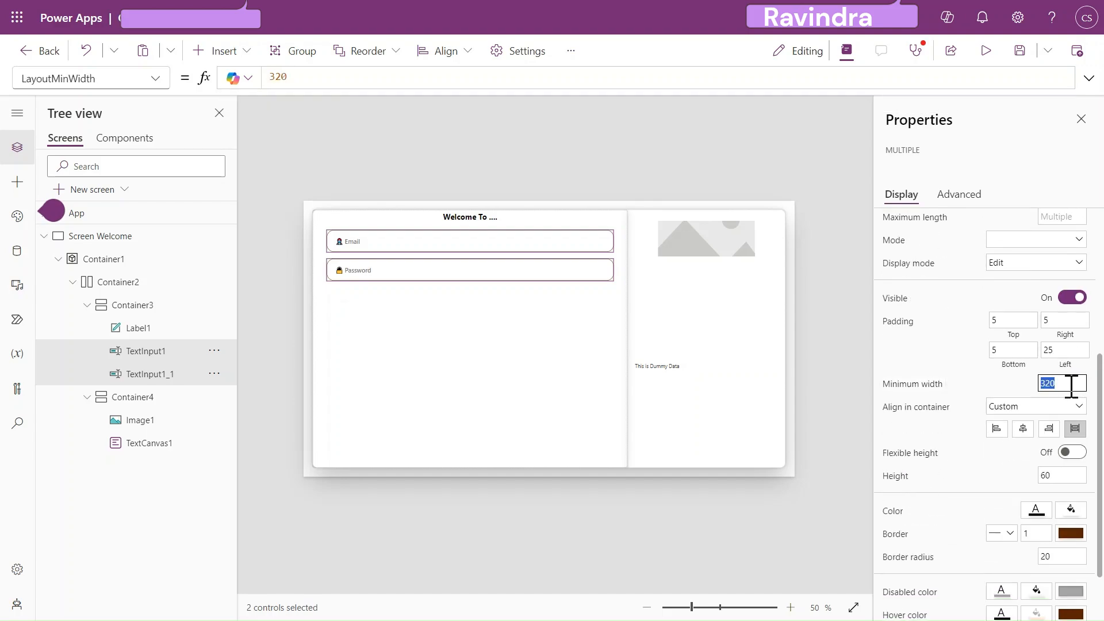
text(400)
key(Tab)
click(1071, 386)
key(Tab)
Preview the resized Email and Password inputs on the phone layout, and close the preview
click(985, 50)
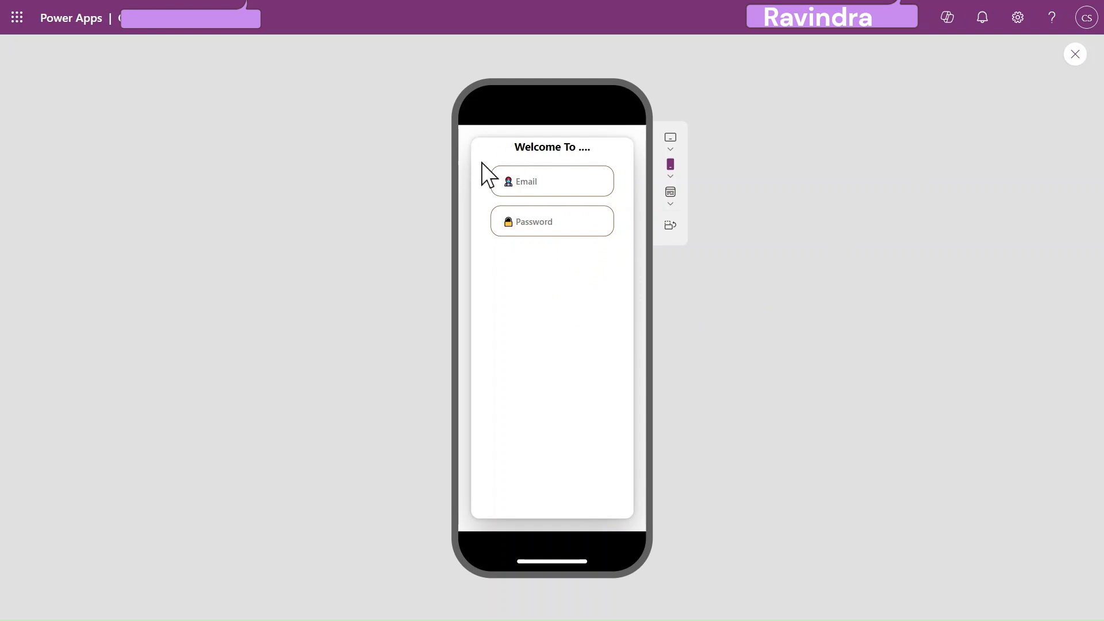
click(1075, 54)
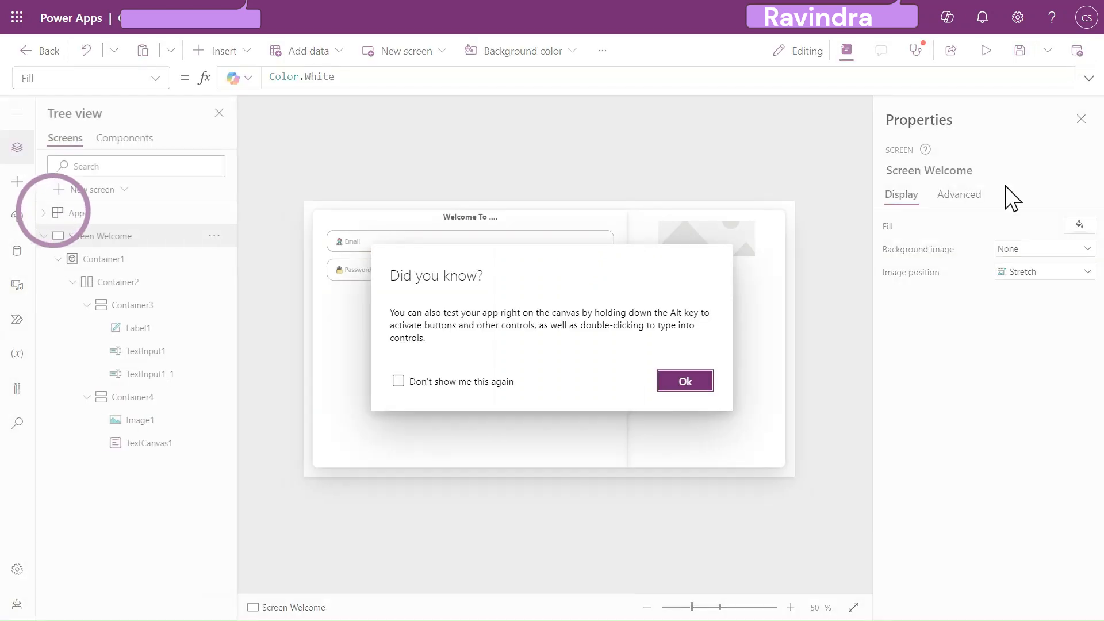
click(687, 380)
Set Container3's top padding to 20
click(118, 282)
click(128, 305)
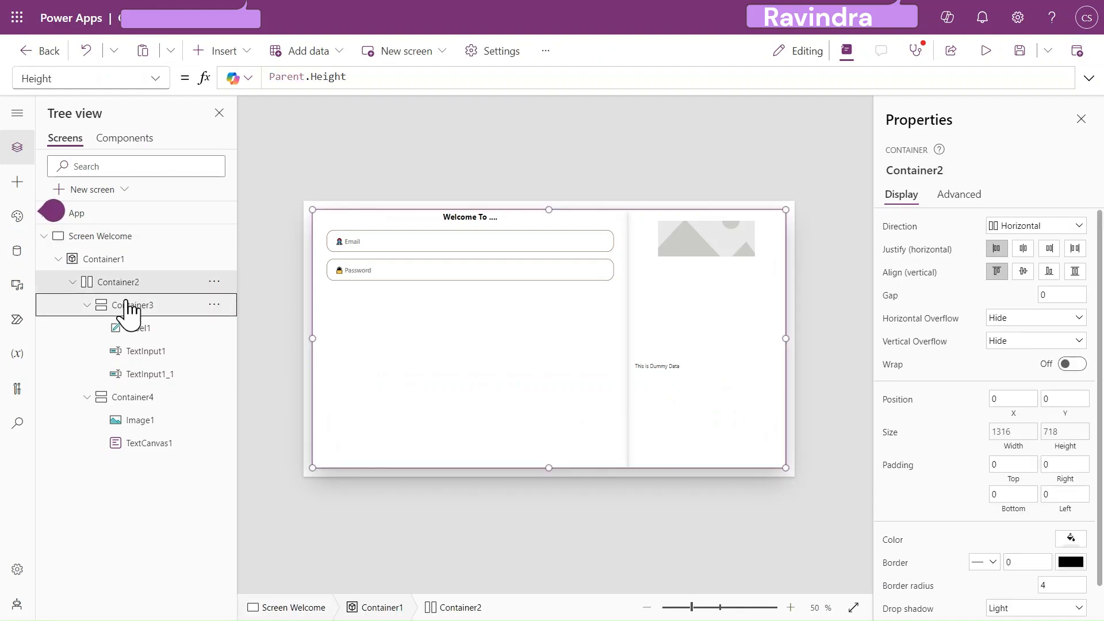
click(1015, 398)
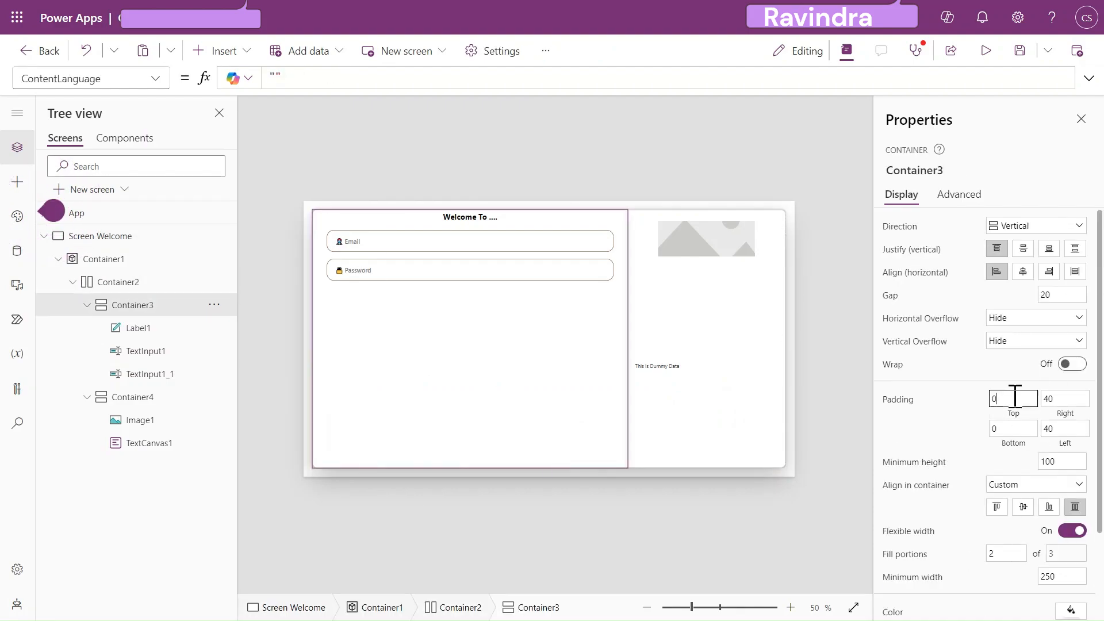
text(20)
key(Tab)
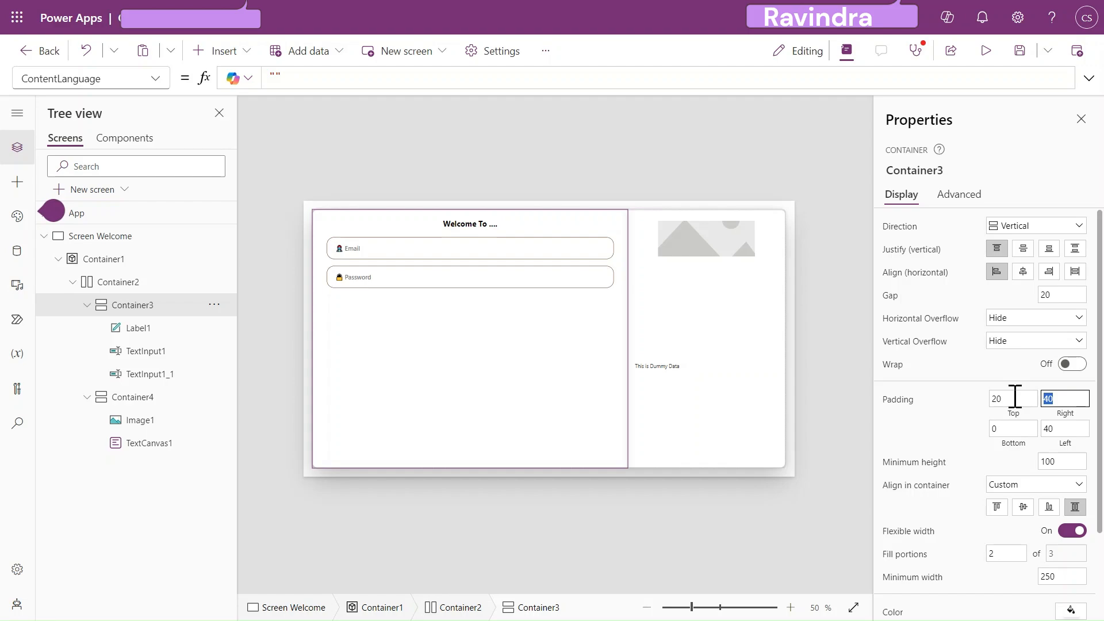
click(954, 437)
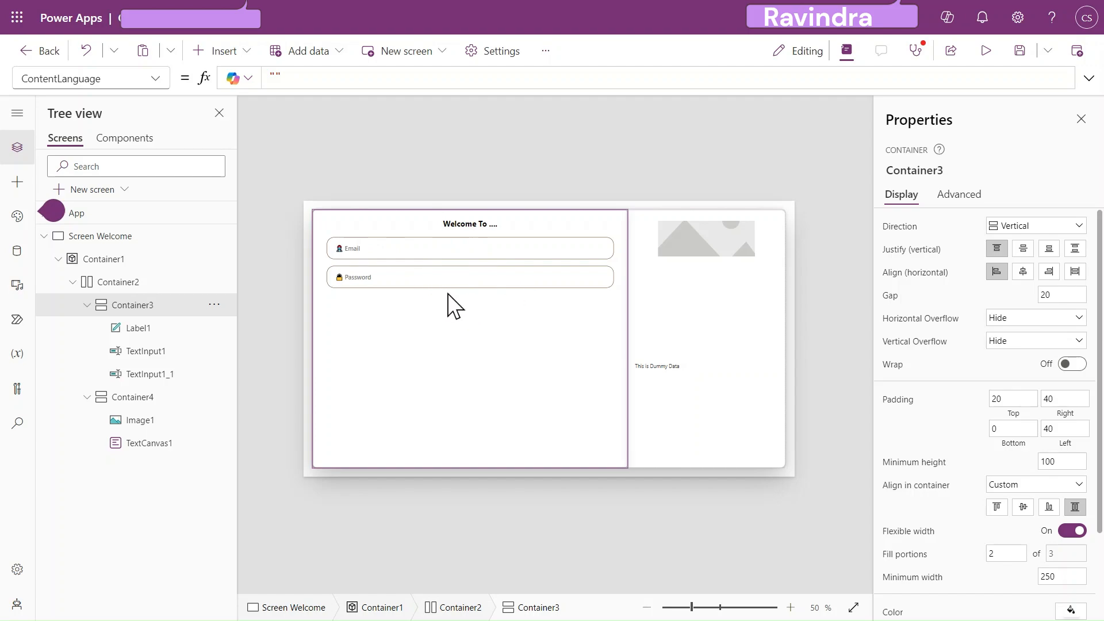
Insert a classic button into Container3 below the Password input and set its height to 20
click(236, 55)
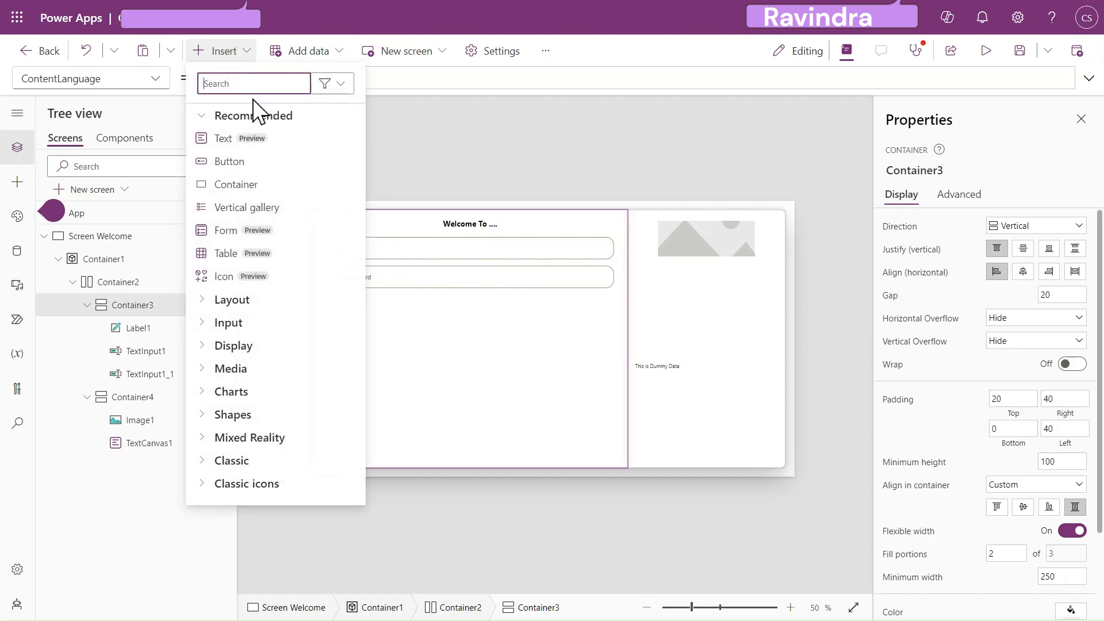
text(la)
key(BackSpace)
key(BackSpace)
text(bu)
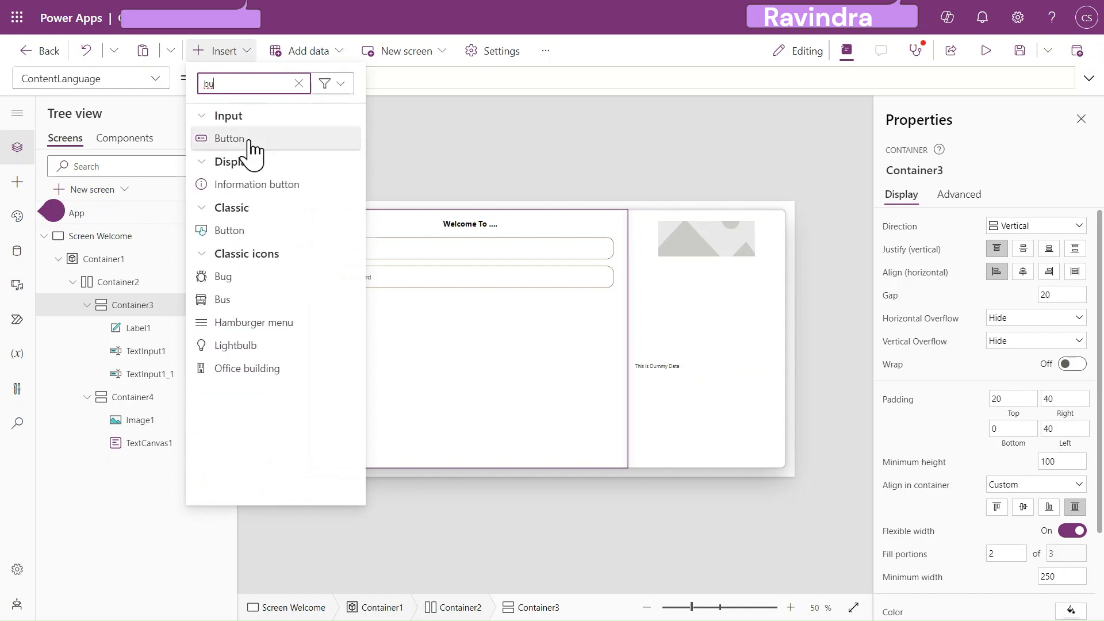
click(251, 229)
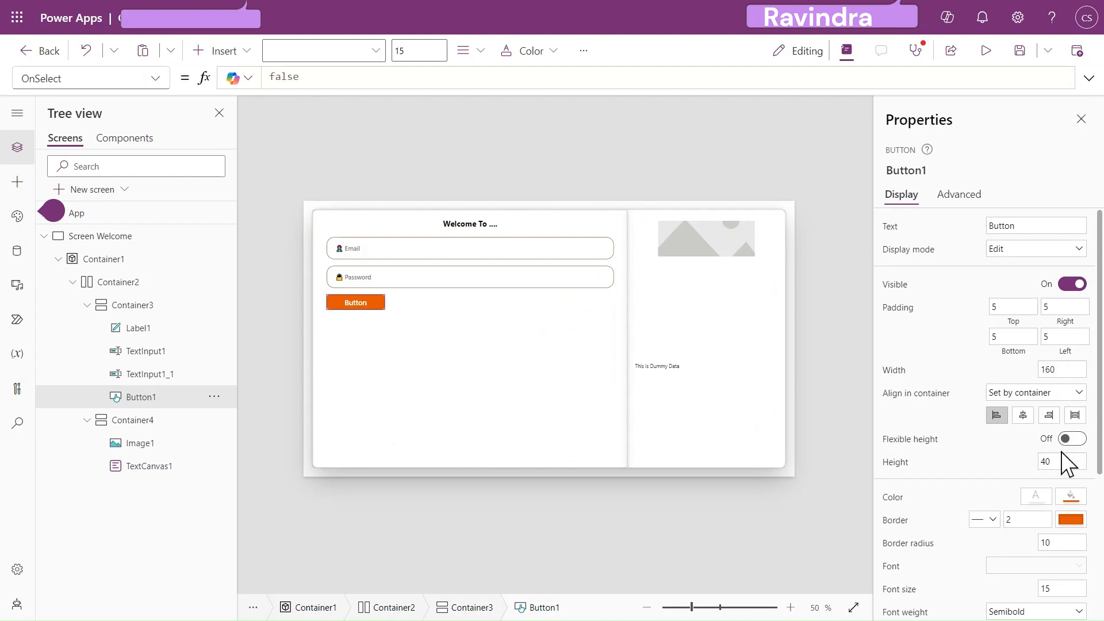
key(Tab)
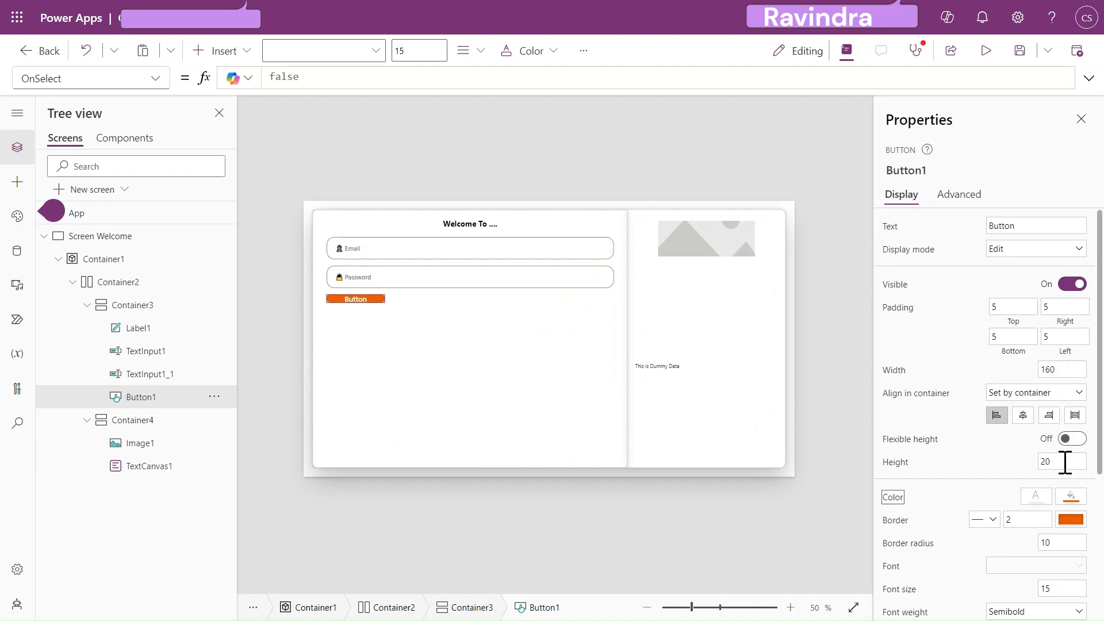
Set the button's Fill formula to Color.Transparent
scroll(1065, 460, down, 2)
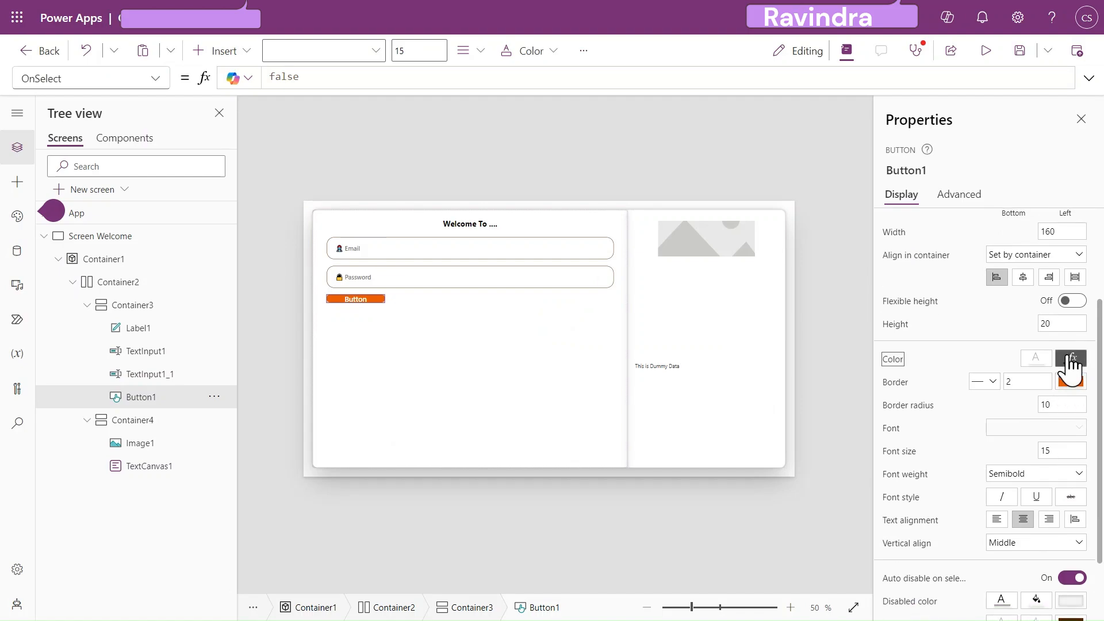
click(1071, 381)
key(ctrl+shift+Left)
key(ctrl+shift+Left)
key(ctrl+shift+Left)
key(ctrl+shift+Left)
key(BackSpace)
text(color)
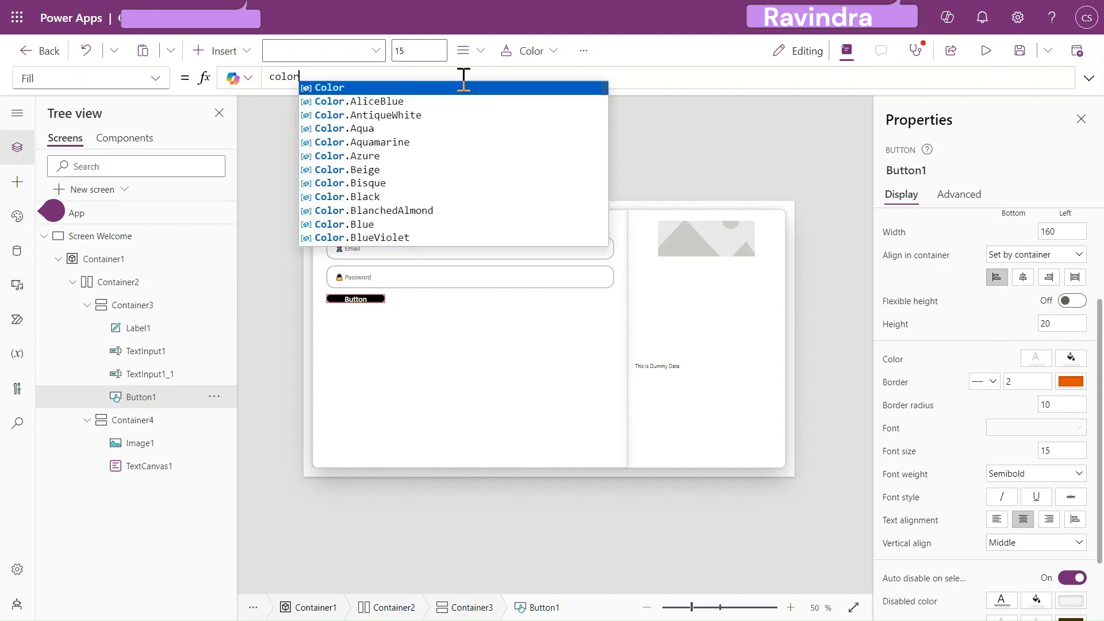
text(.tr)
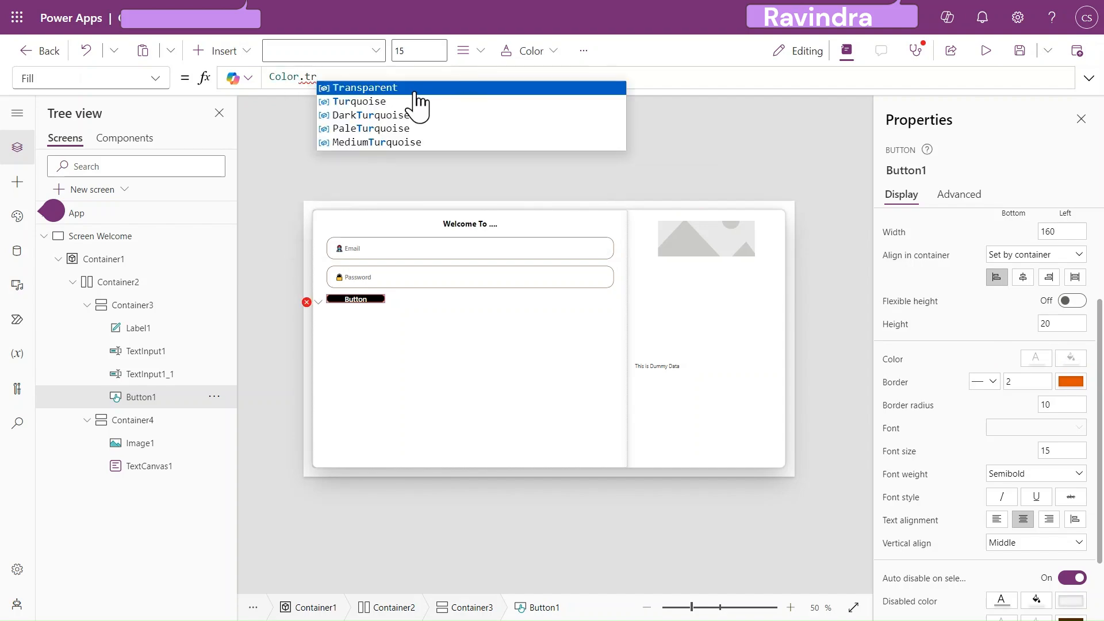
click(413, 89)
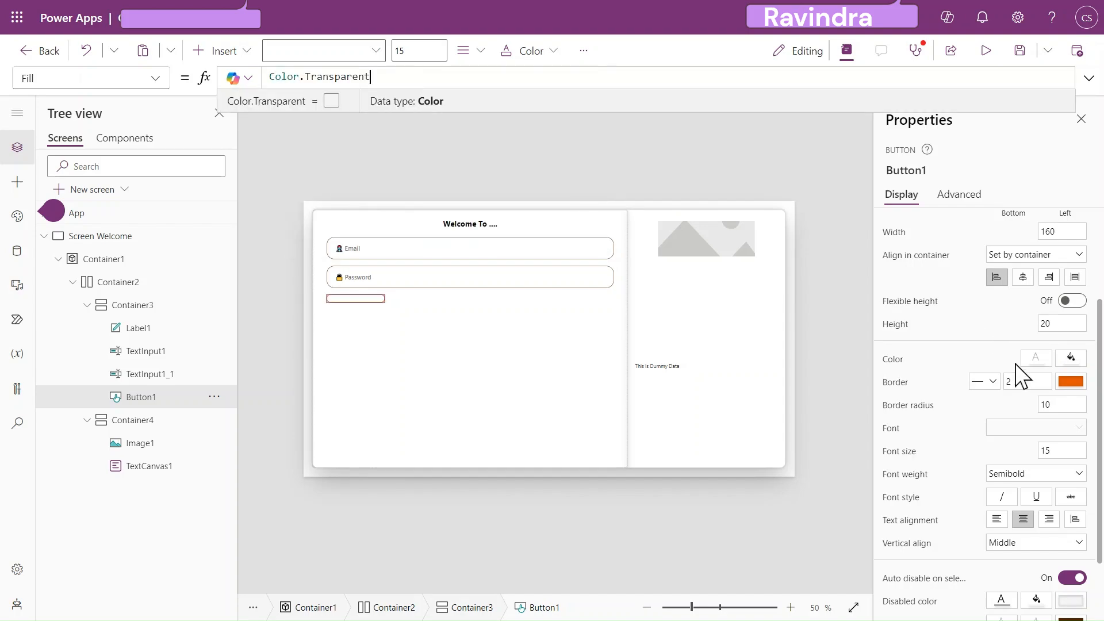
Set the button's Color formula to Color.Black
click(1036, 357)
double_click(489, 77)
key(BackSpace)
key(BackSpace)
key(BackSpace)
key(BackSpace)
key(BackSpace)
key(BackSpace)
key(BackSpace)
key(BackSpace)
key(BackSpace)
key(BackSpace)
key(BackSpace)
key(BackSpace)
key(BackSpace)
key(BackSpace)
key(BackSpace)
key(BackSpace)
key(BackSpace)
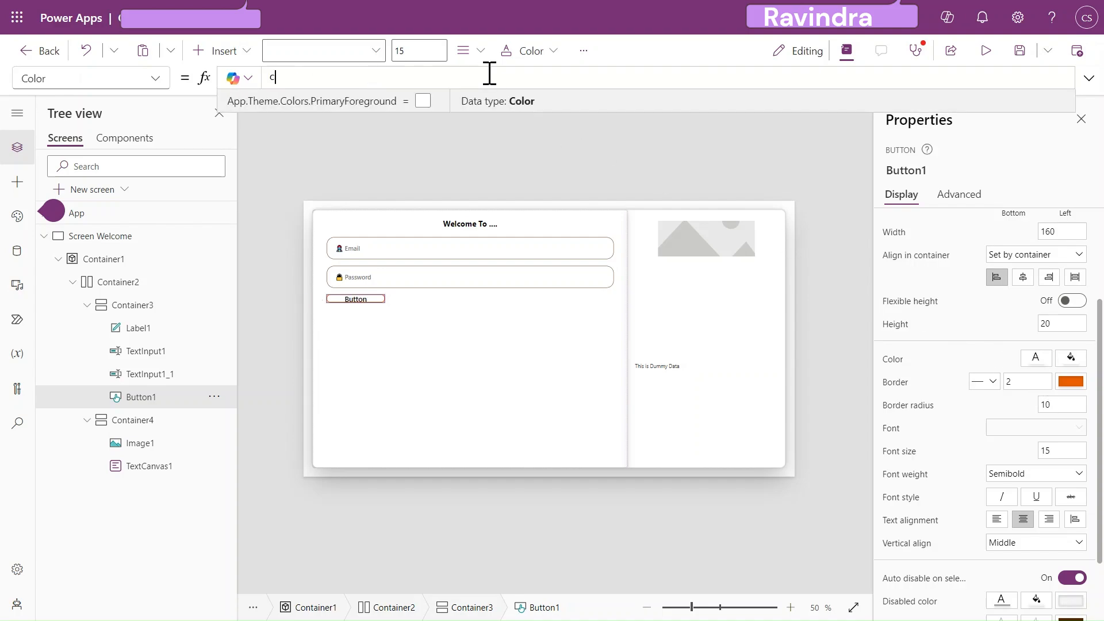
text(color)
click(466, 88)
text(.bl)
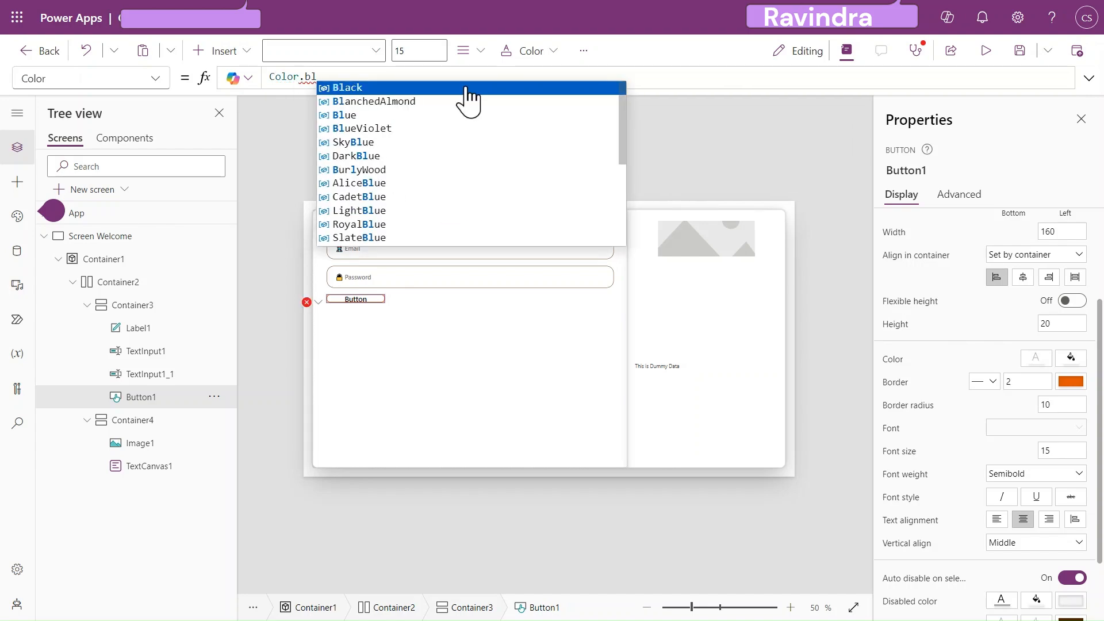
click(465, 91)
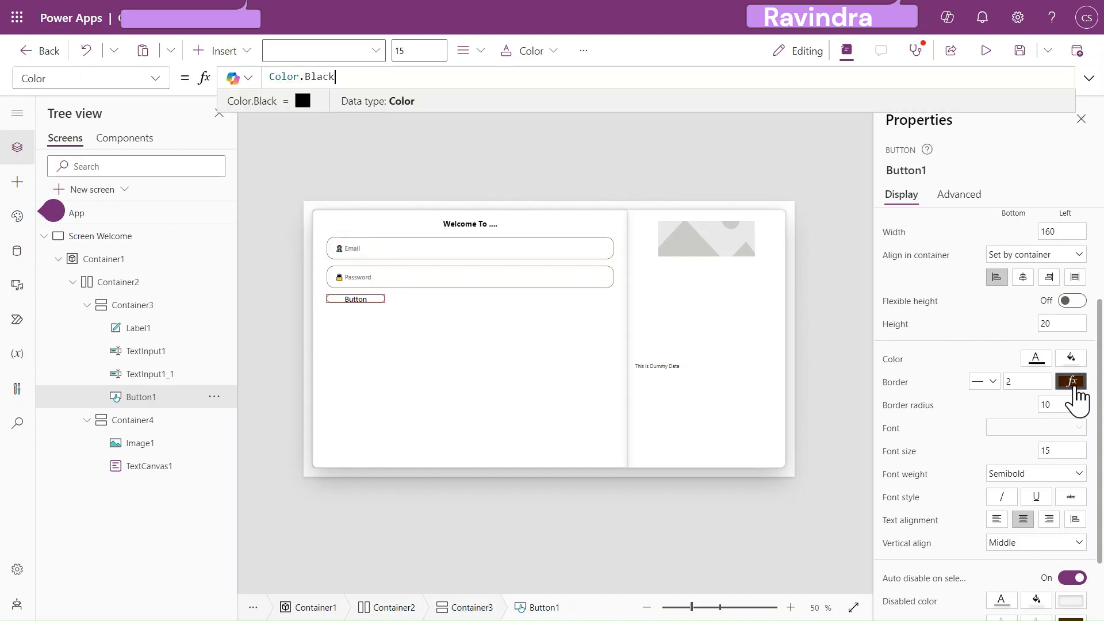
Set the button's border thickness to 0
click(1021, 381)
key(BackSpace)
text(0)
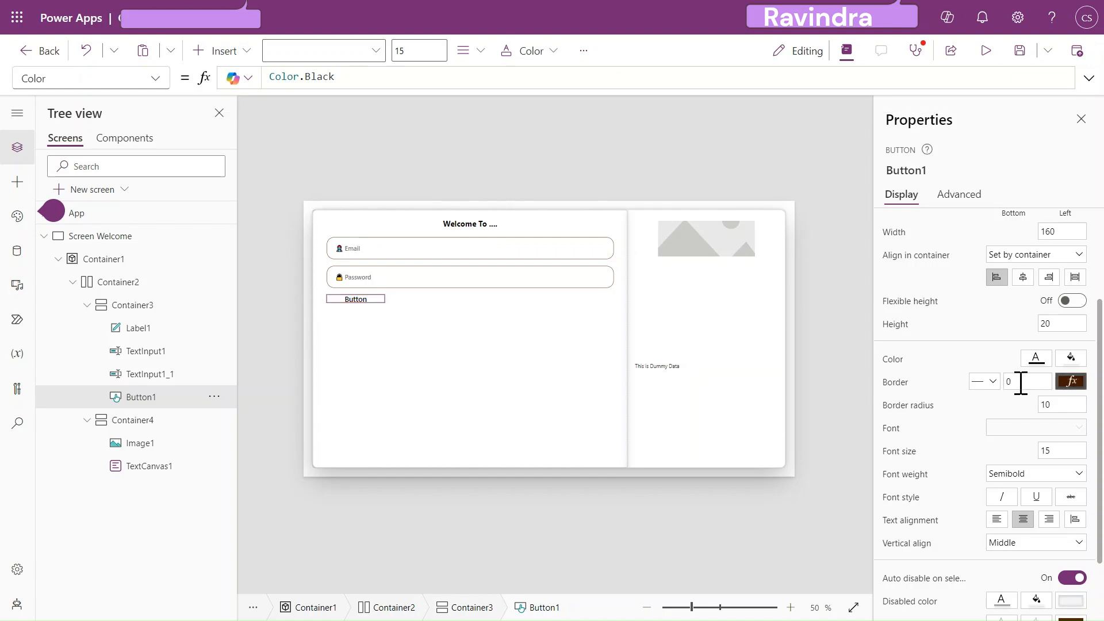
Set the button's PressedBorderColor formula to Color.Transparent
scroll(998, 441, down, 2)
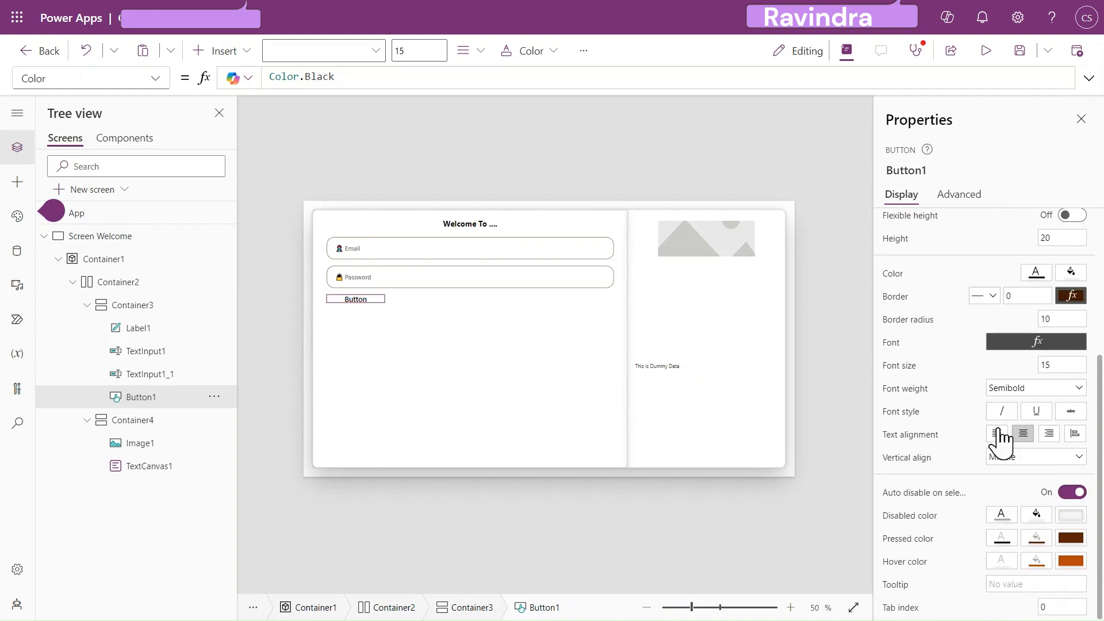
click(1070, 539)
click(448, 85)
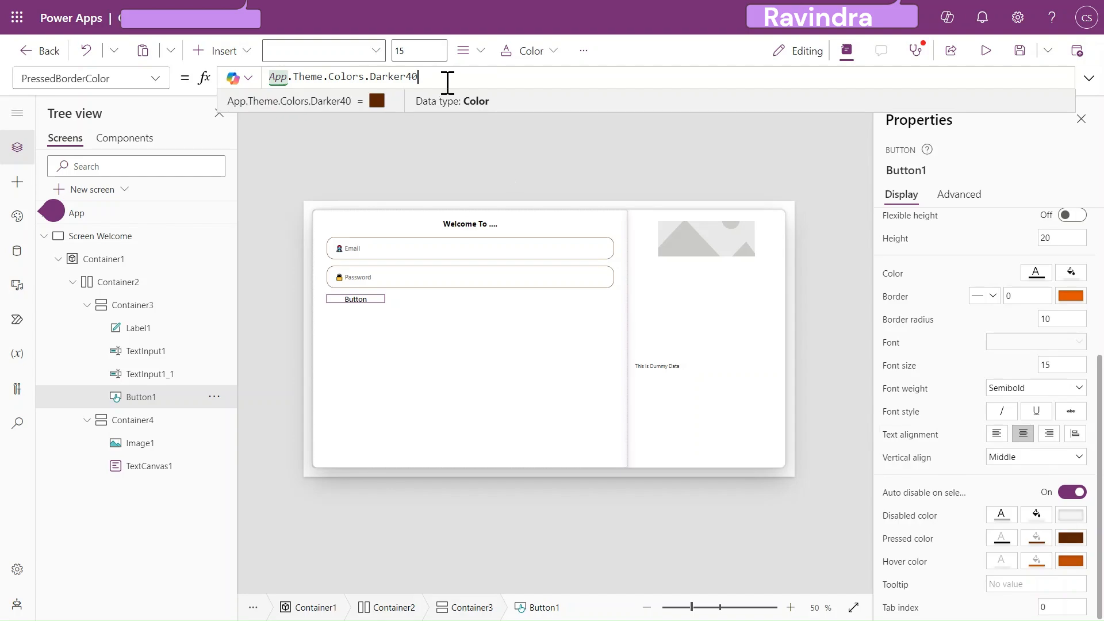
key(ctrl+a)
text(color)
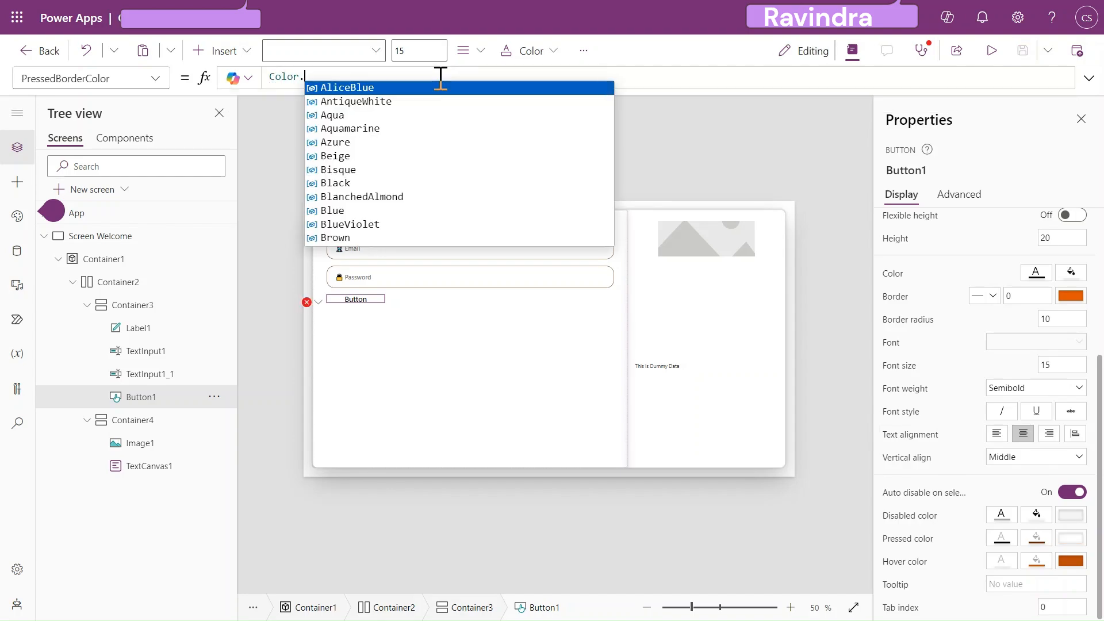
text(.)
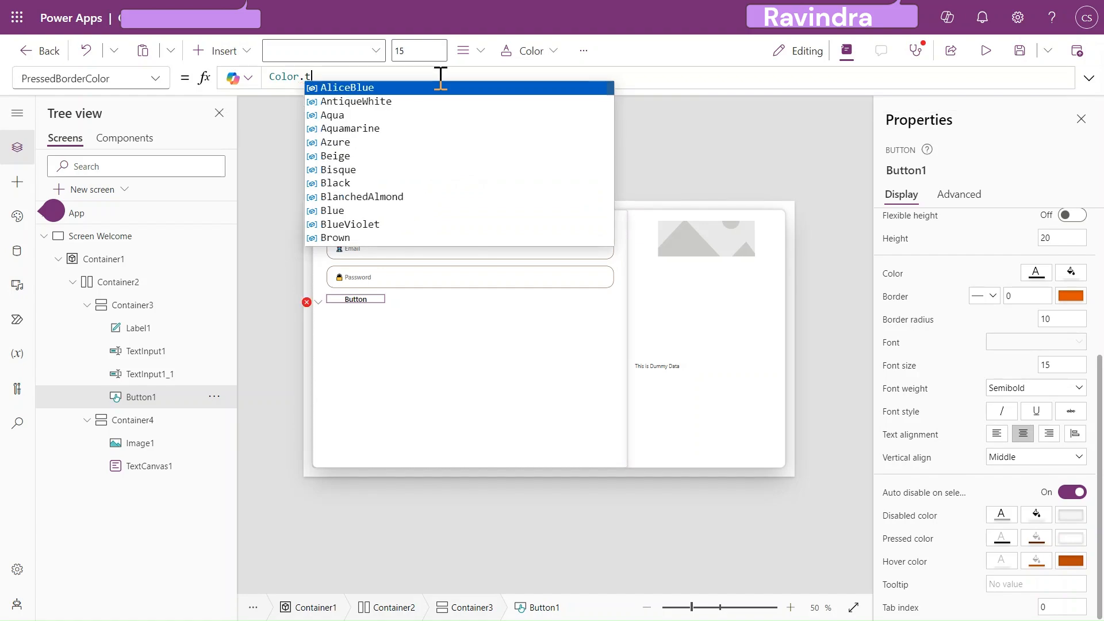
text(t)
key(Tab)
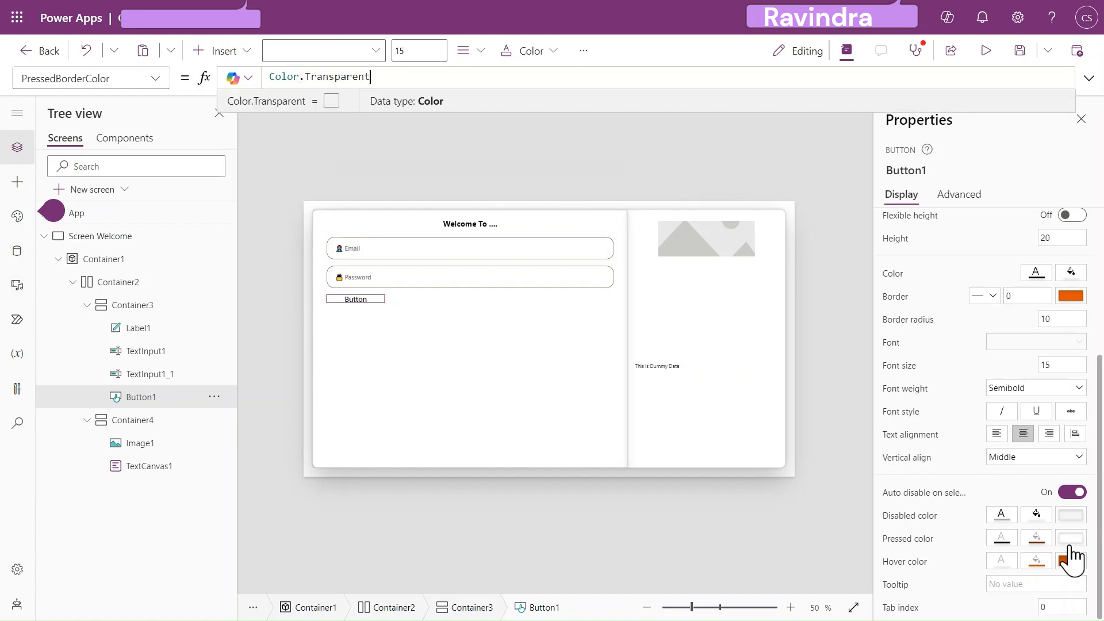
Set the button's HoverBorderColor formula to Color.Transparent
click(1068, 565)
triple_click(448, 75)
key(BackSpace)
text(color)
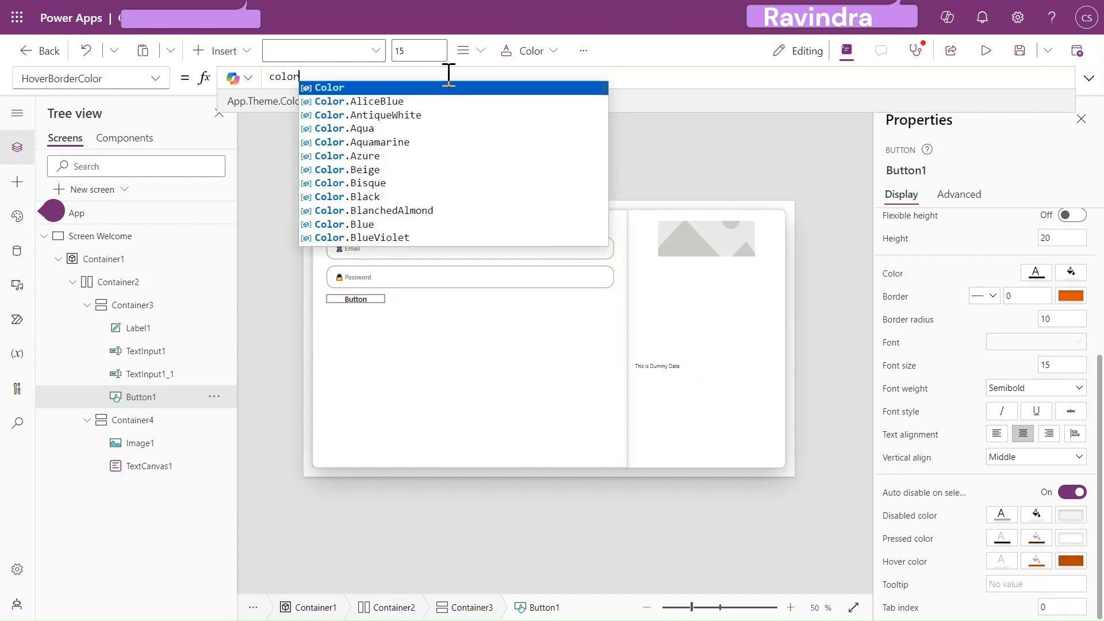
key(Tab)
text(.t)
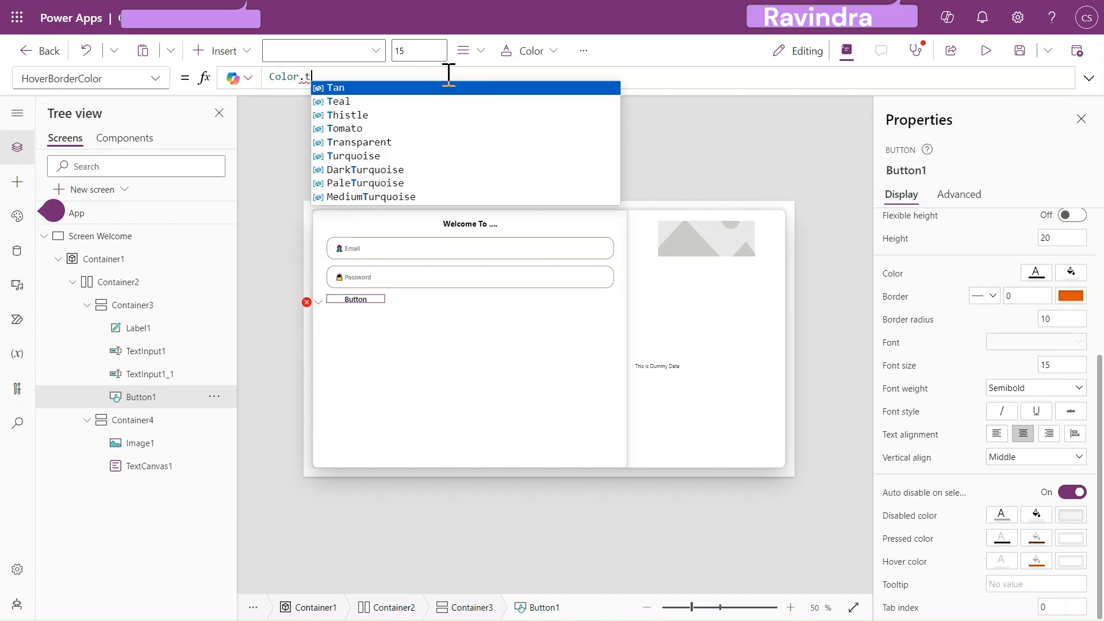
key(Down)
key(Down)
key(Down)
key(Down)
key(Tab)
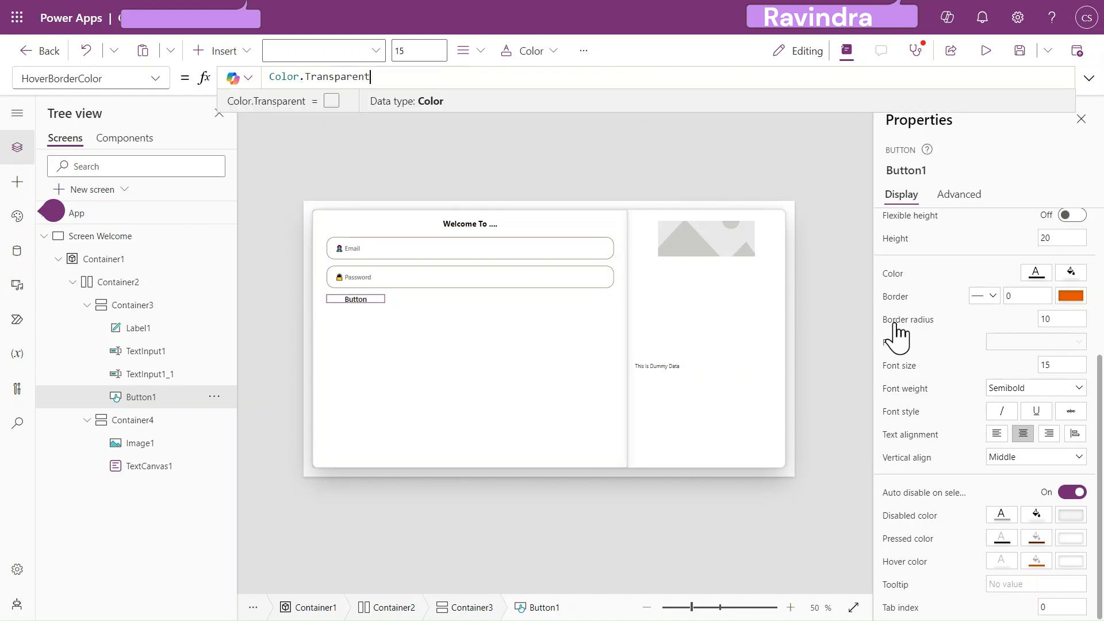
Replace the button's HoverFill formula with Color.Transparent
click(1038, 561)
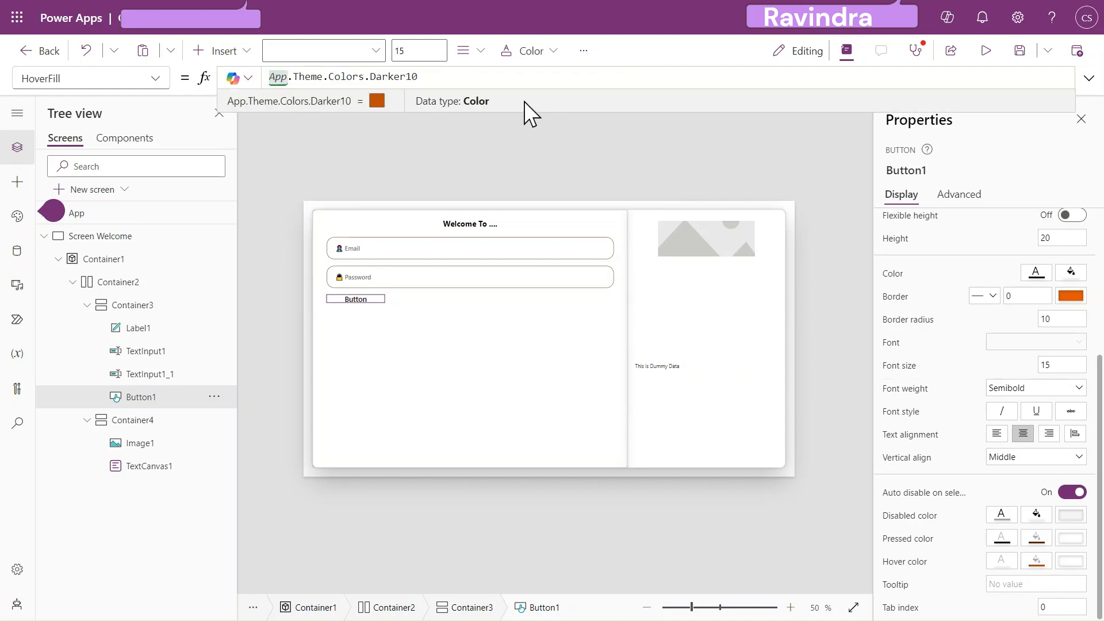
key(BackSpace)
key(BackSpace)
key(BackSpace)
key(BackSpace)
key(BackSpace)
key(BackSpace)
key(BackSpace)
key(BackSpace)
key(BackSpace)
key(BackSpace)
key(BackSpace)
key(BackSpace)
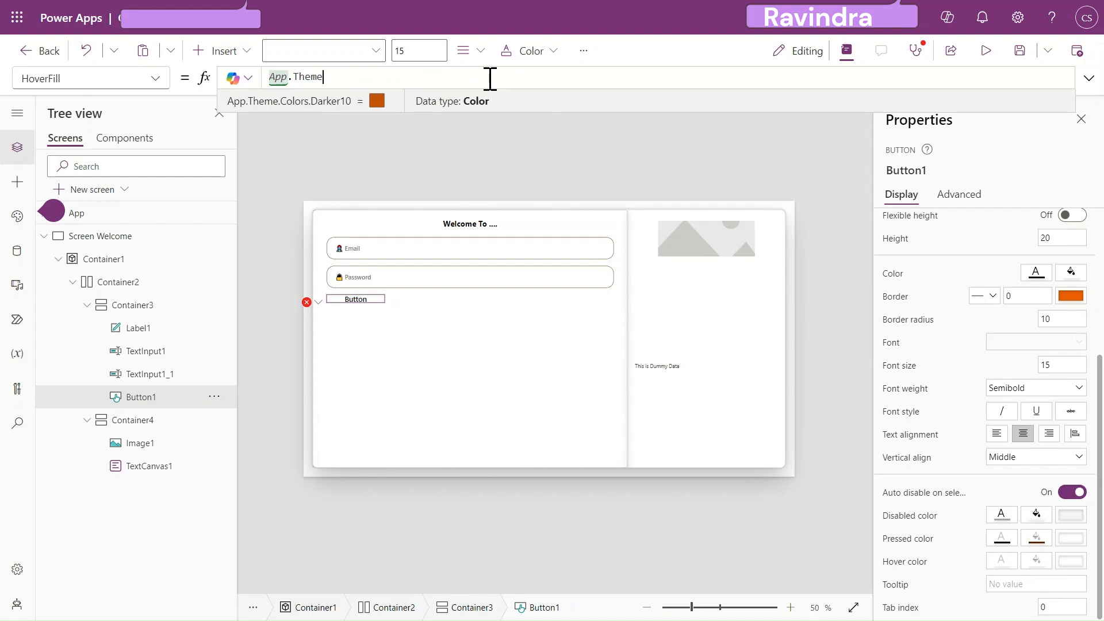
key(BackSpace)
key(BackSpace)
text(lor)
key(Tab)
text(.)
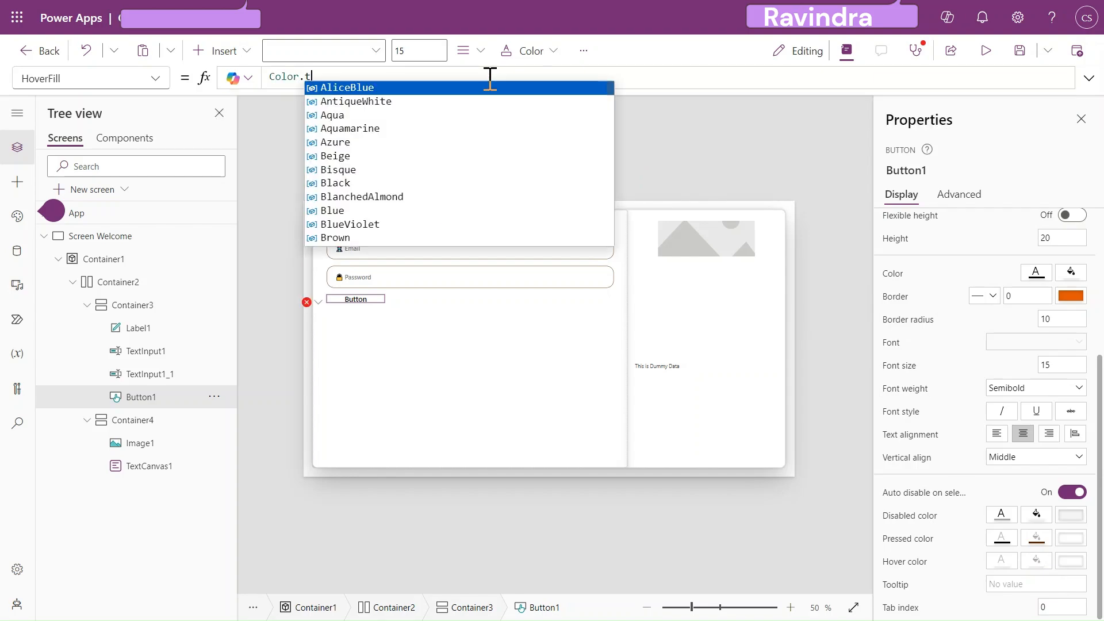
text(t)
key(Tab)
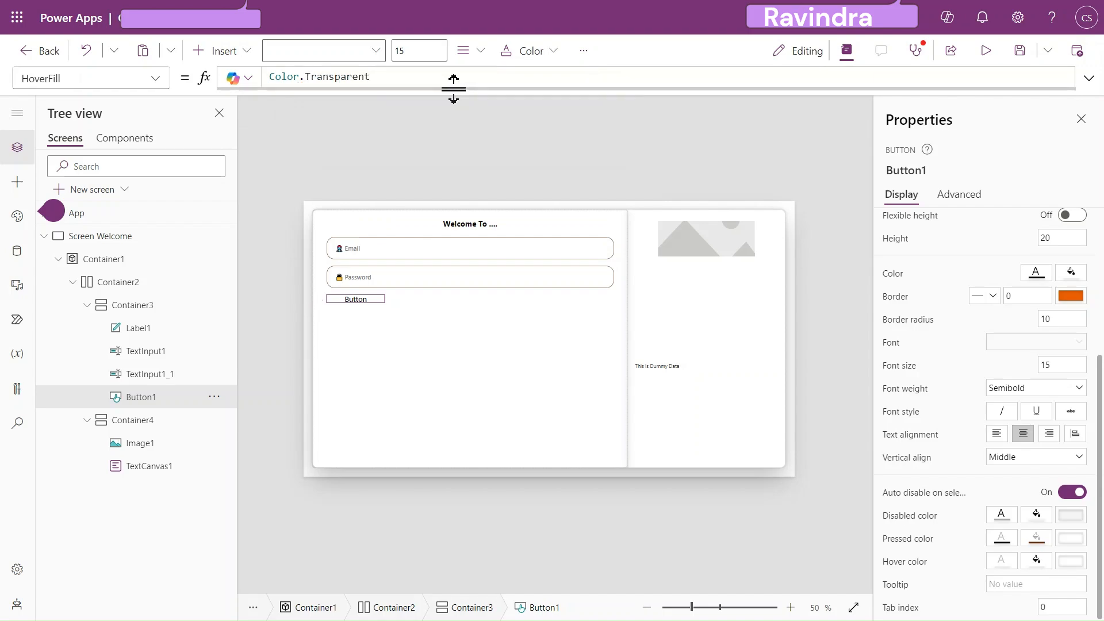
Check the button's PressedFill and PressedColor formulas, test the button in the phone preview, and close the preview
click(1037, 537)
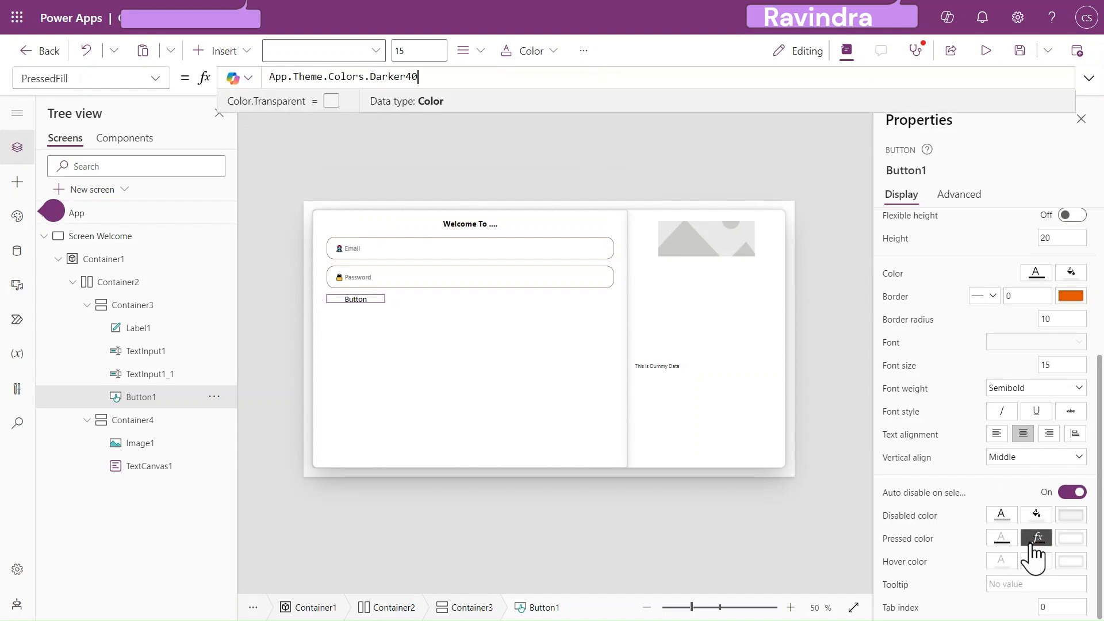
click(1002, 538)
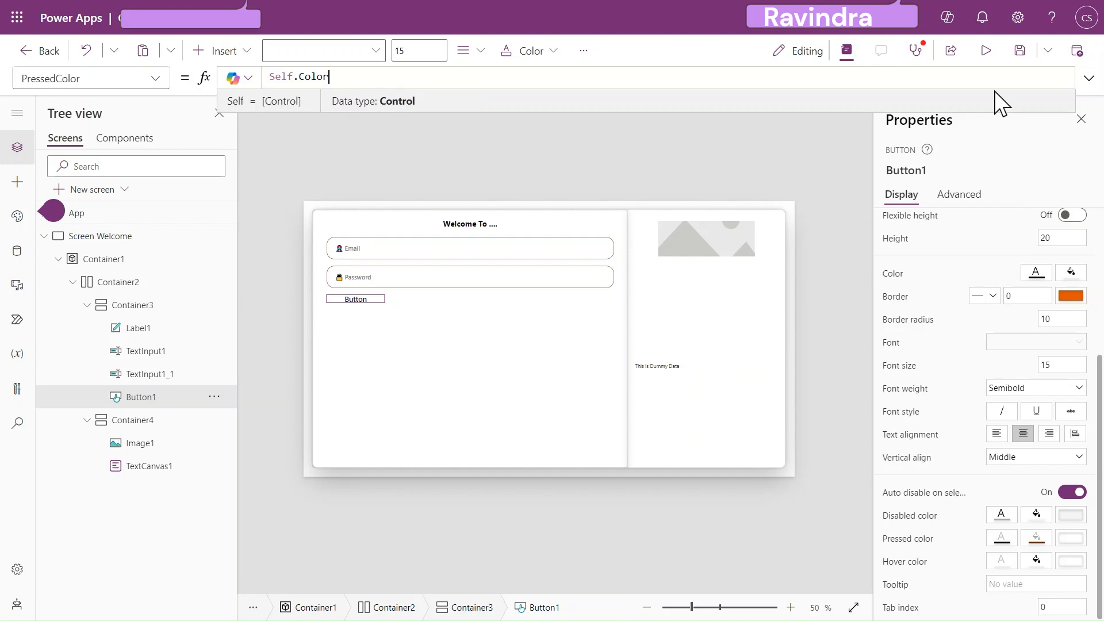
click(985, 51)
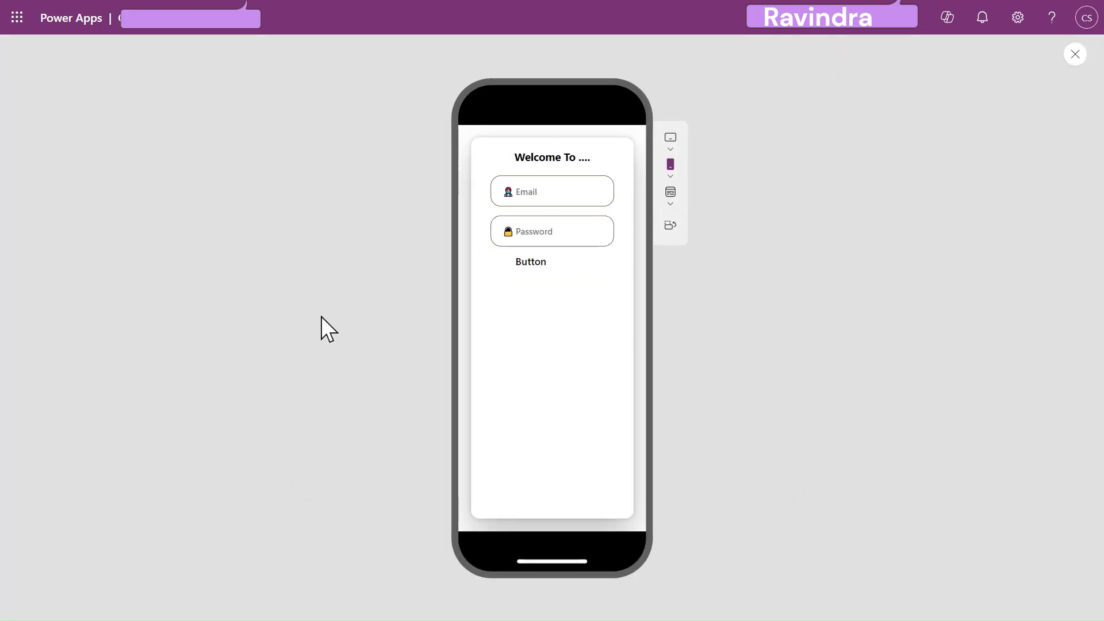
click(528, 262)
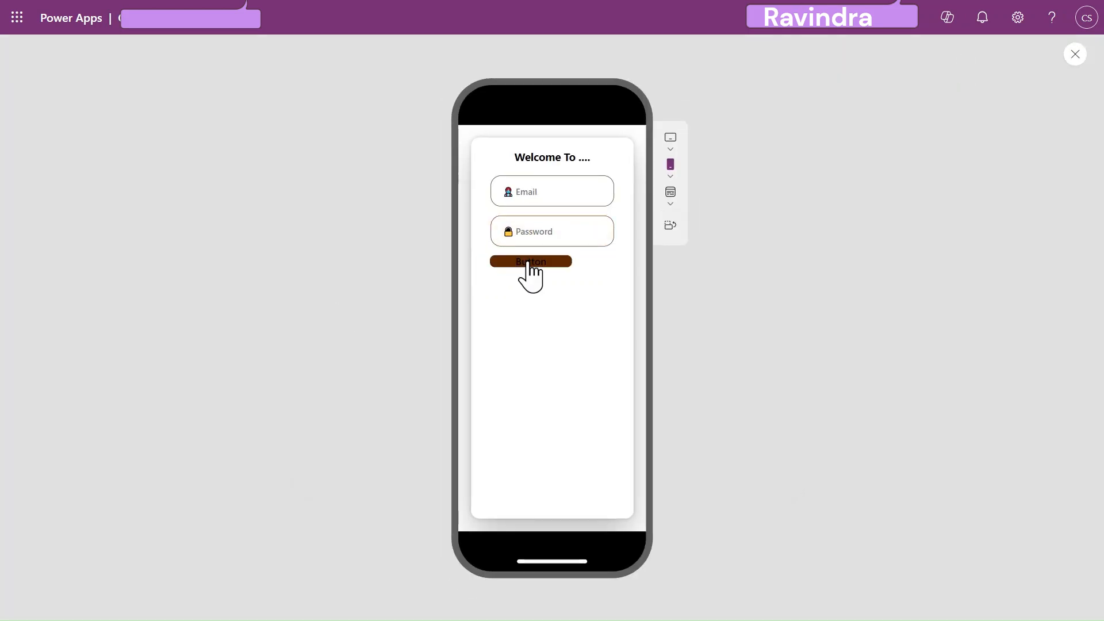
click(1074, 54)
click(687, 380)
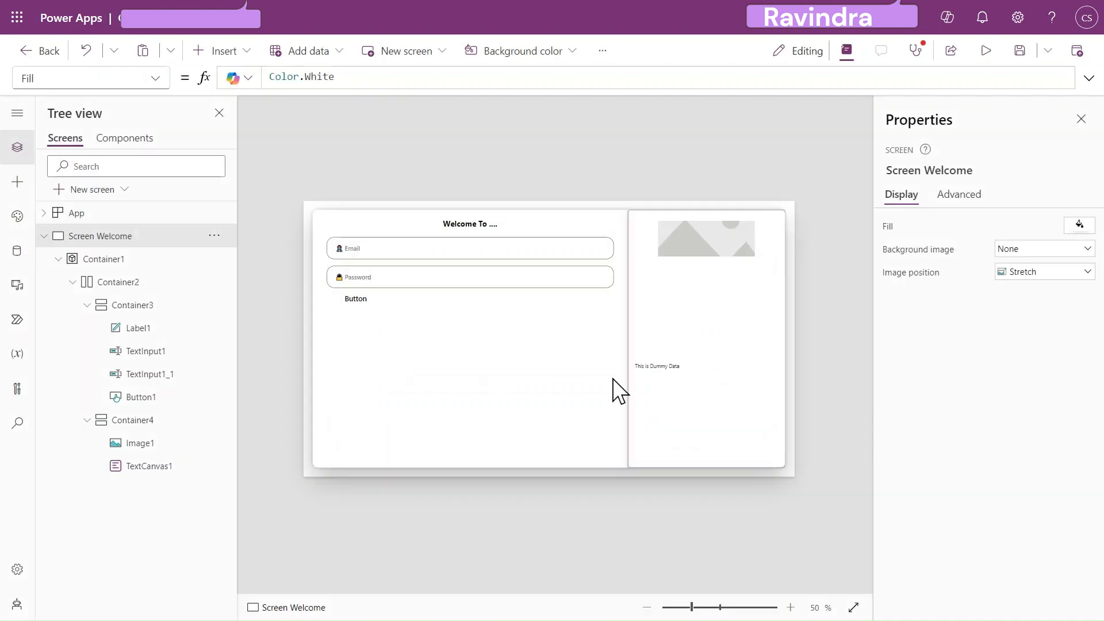
Select the button below the Password input and choose white as its hover border colour
click(360, 303)
scroll(1004, 448, down, 4)
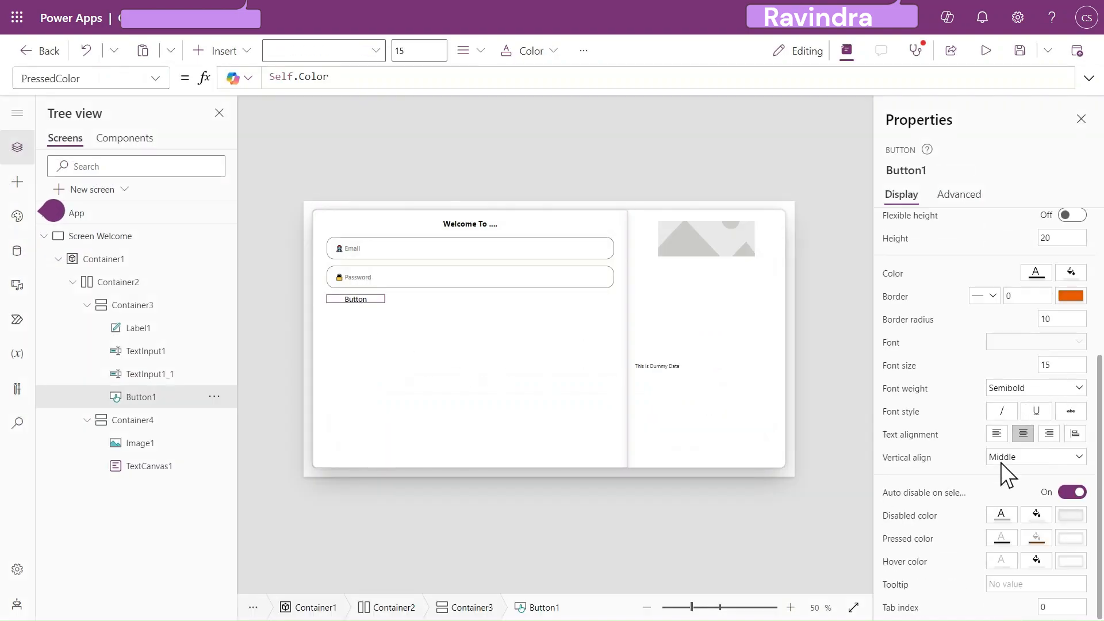
click(1064, 556)
click(975, 582)
click(1073, 562)
click(971, 582)
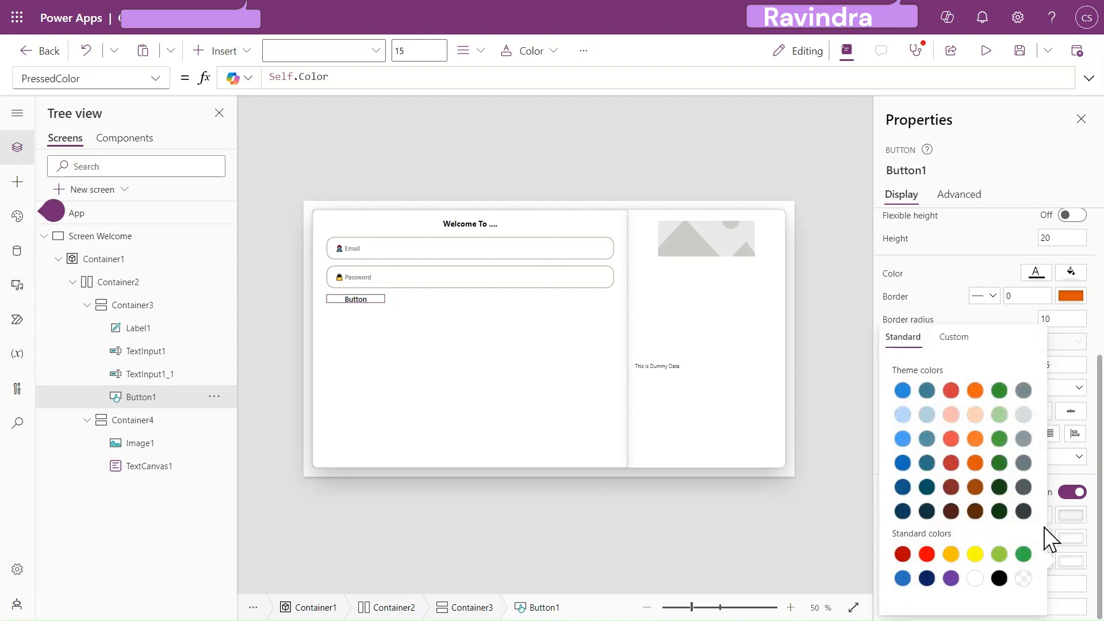
click(1066, 471)
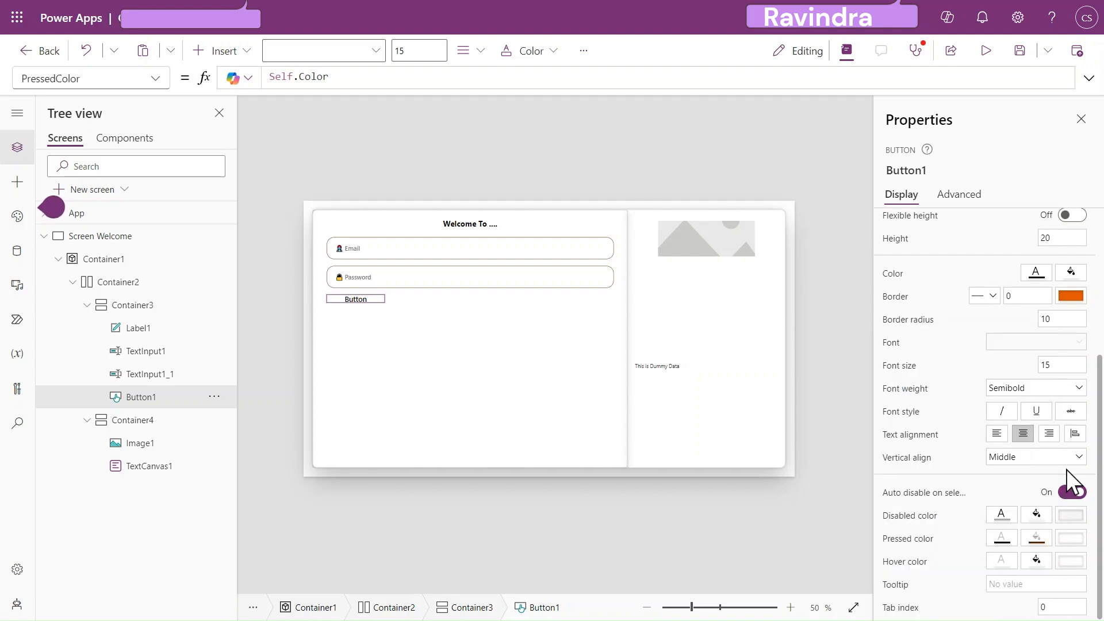
Clear the button's PressedFill formula and choose white as its hover fill colour
click(1035, 539)
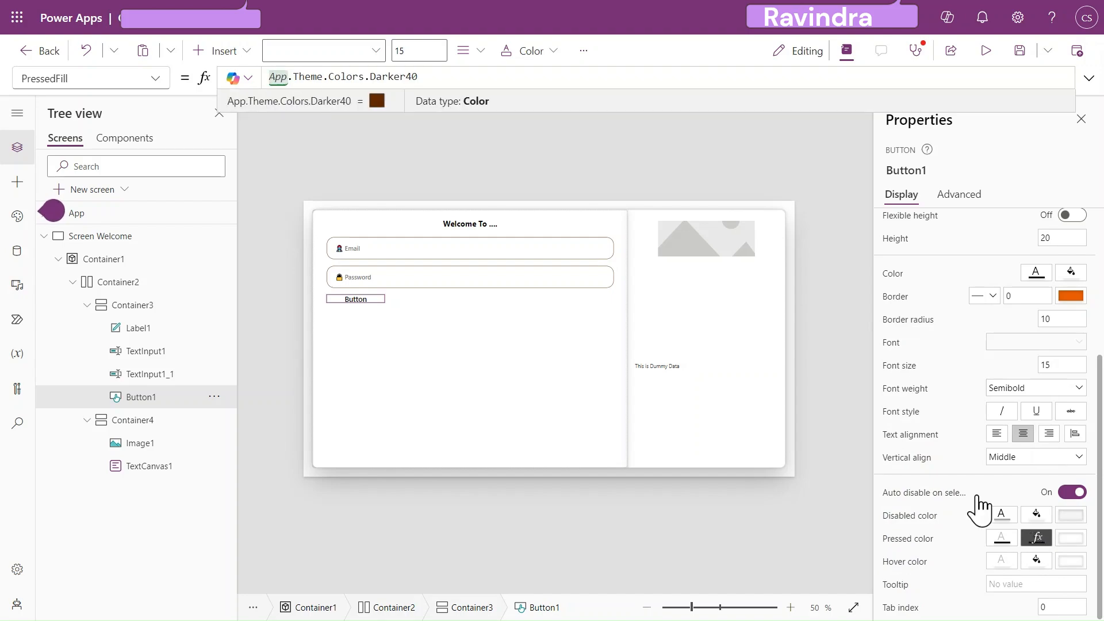
key(ctrl+a)
key(BackSpace)
click(1035, 561)
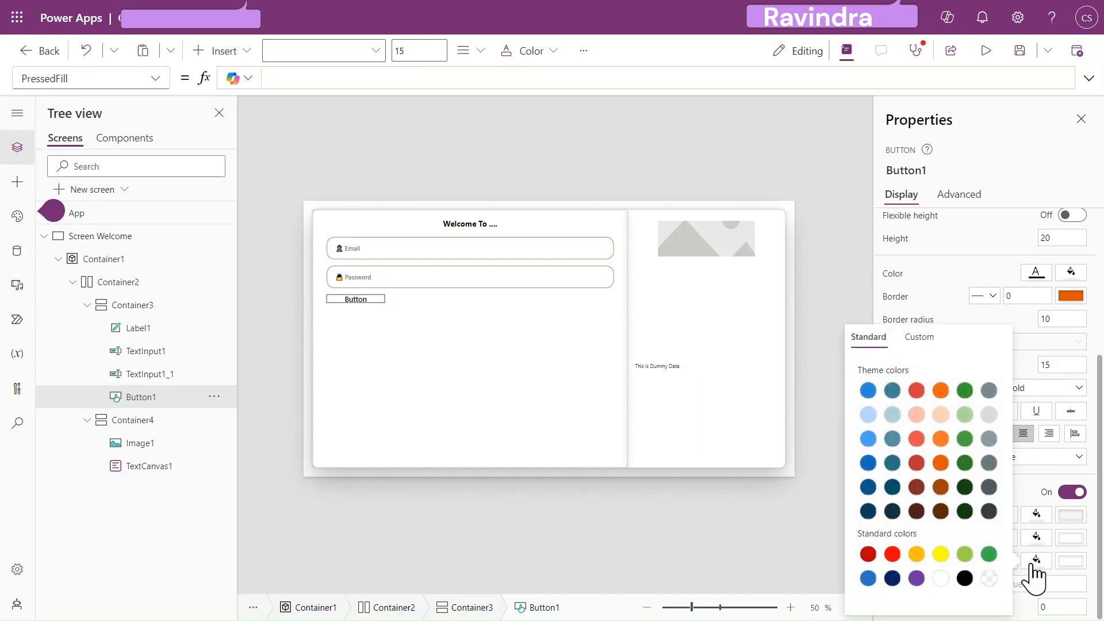
click(940, 578)
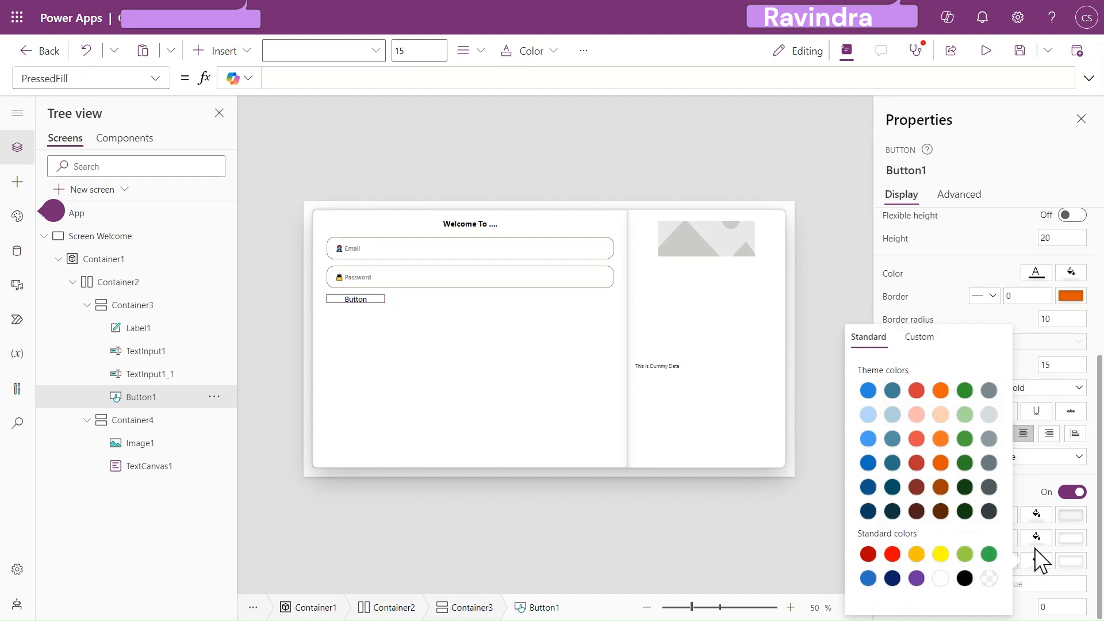
click(1021, 496)
Set the button's HoverColor formula to Color.Black
click(1001, 561)
click(522, 81)
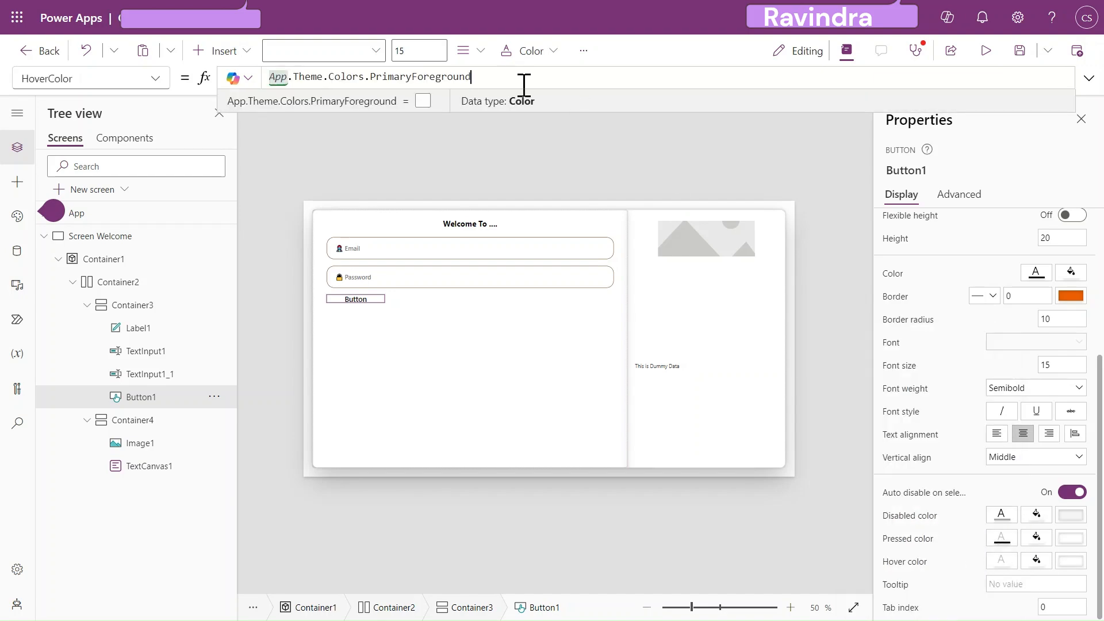
key(ctrl+a)
key(BackSpace)
text(color)
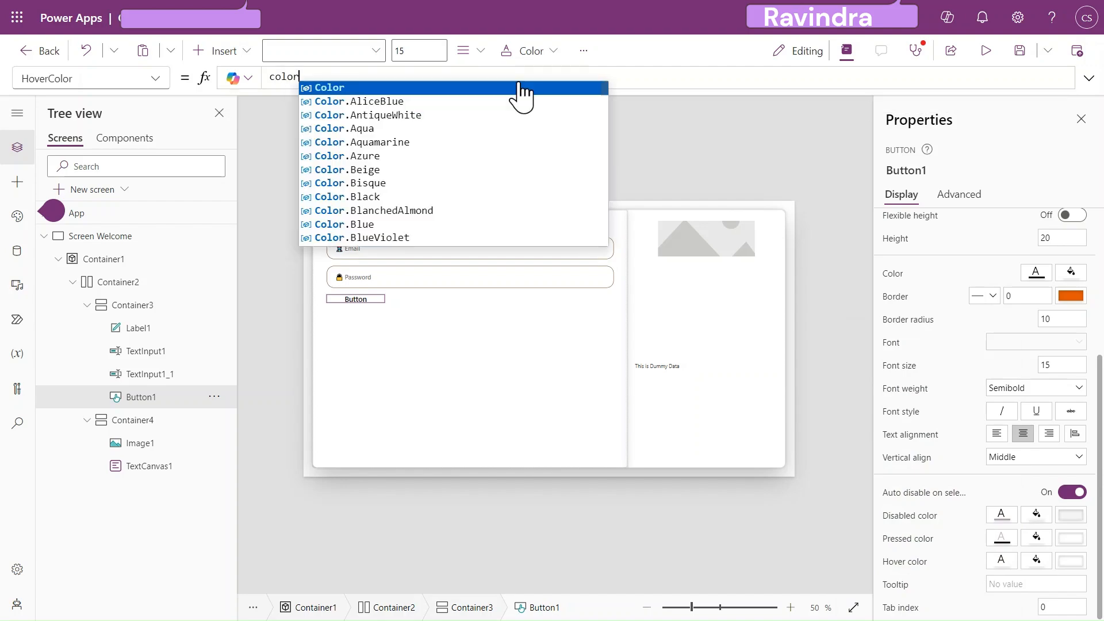
click(522, 88)
text(.)
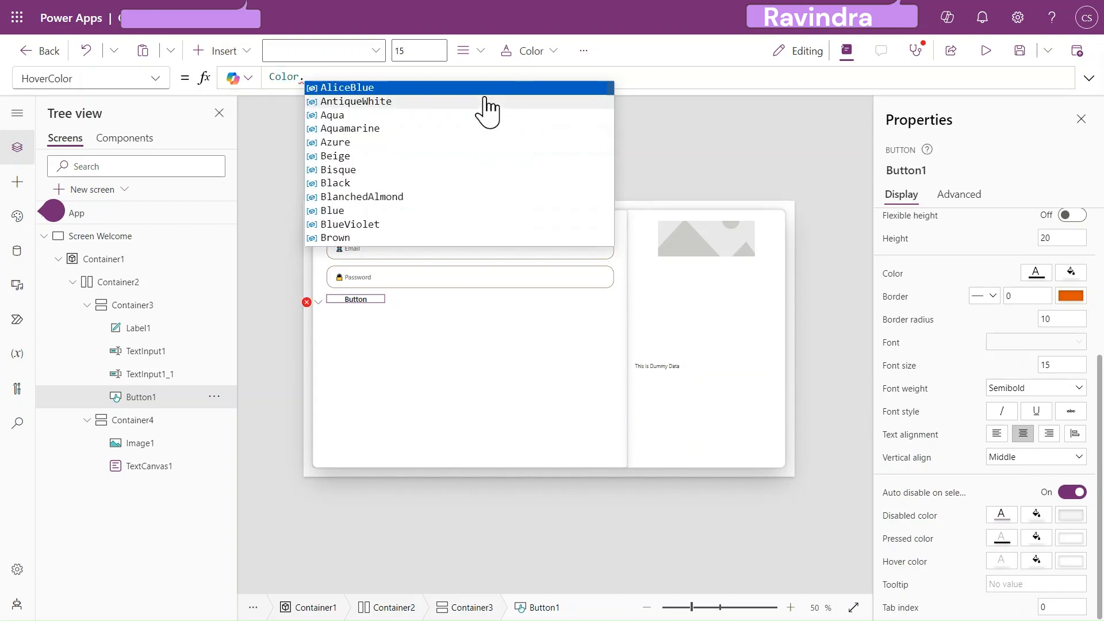
text(b)
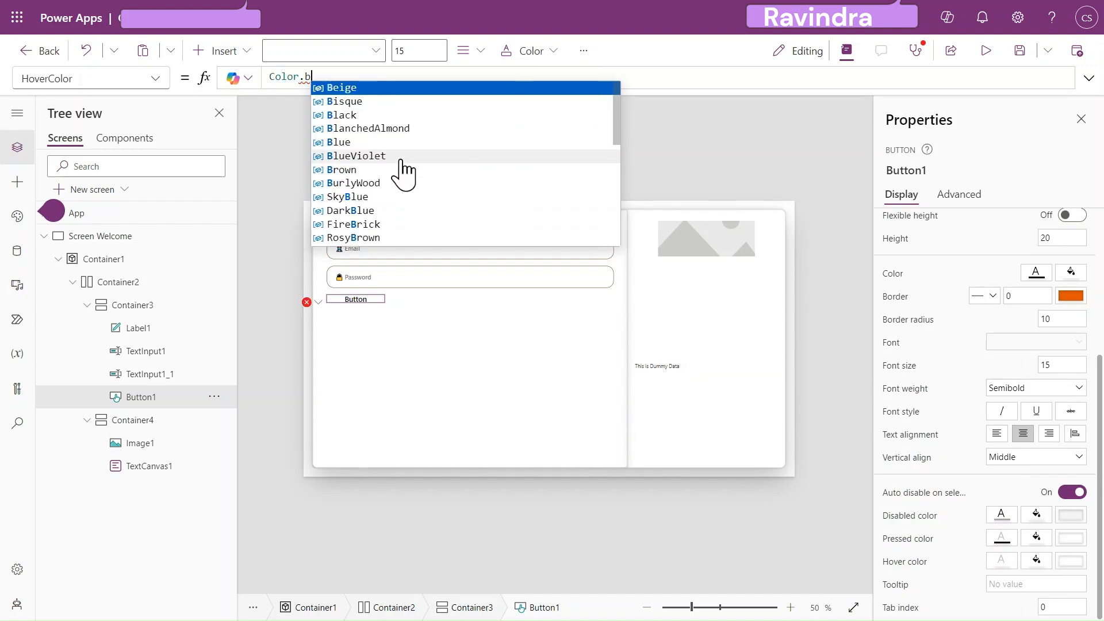
text(la)
click(371, 87)
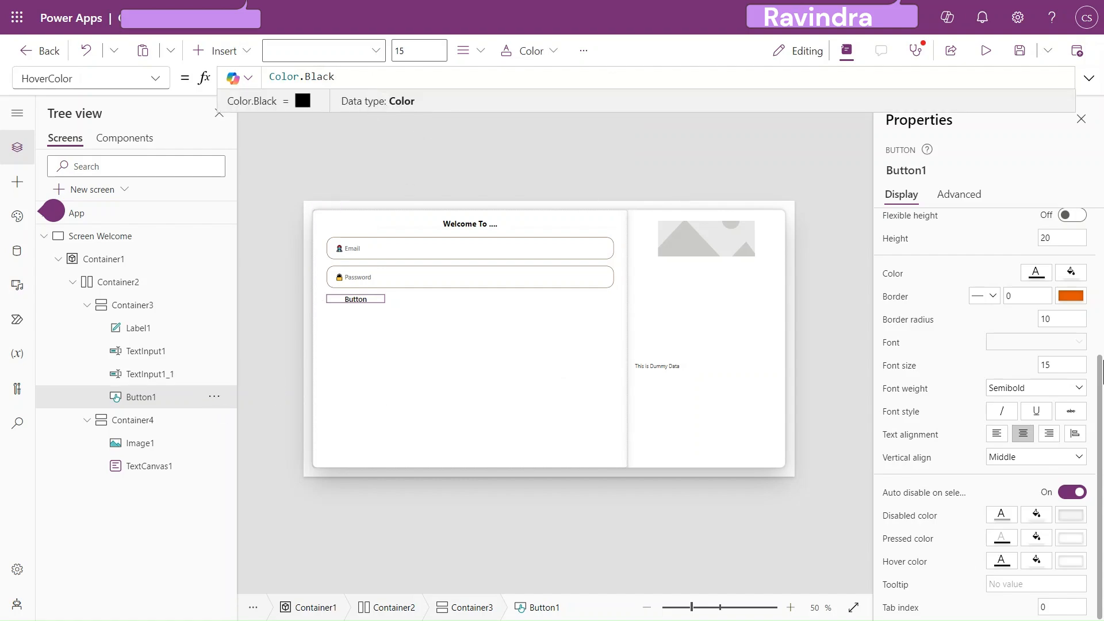
Set the button's alignment in the container to stretch, and switch to the Sign Up form reference image in the browser
scroll(1032, 360, up, 2)
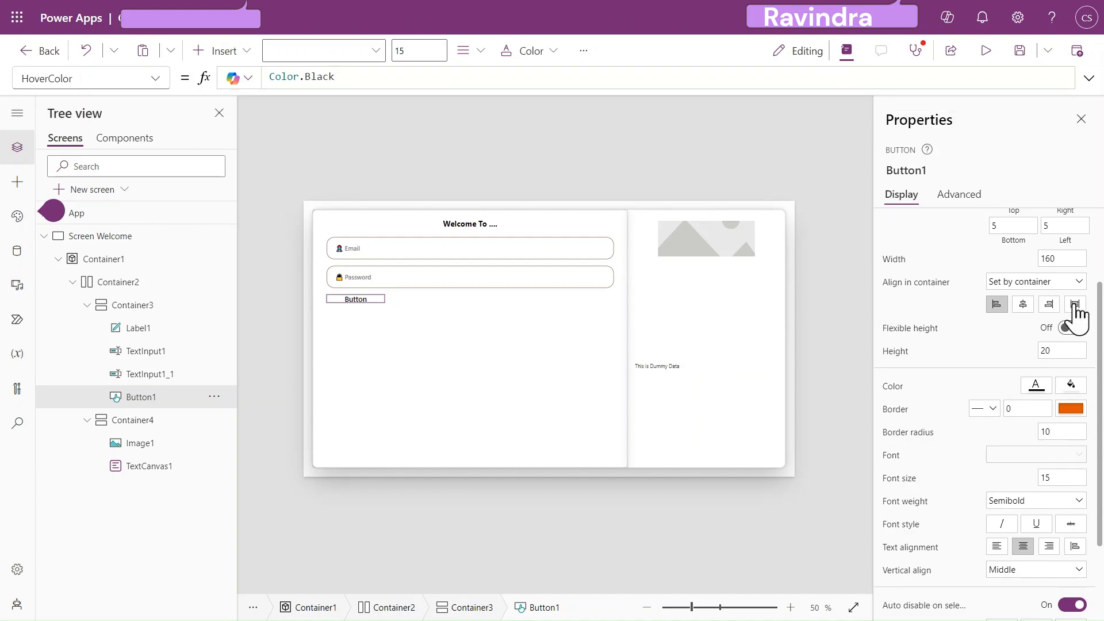
click(1074, 305)
mouse_move(634, 2)
click(483, 15)
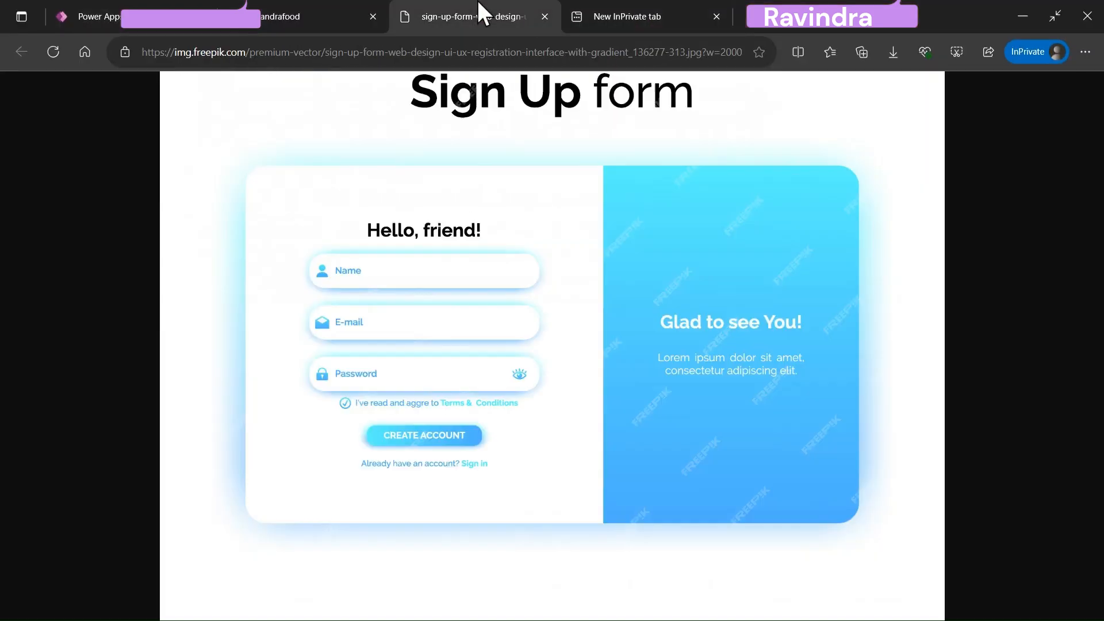
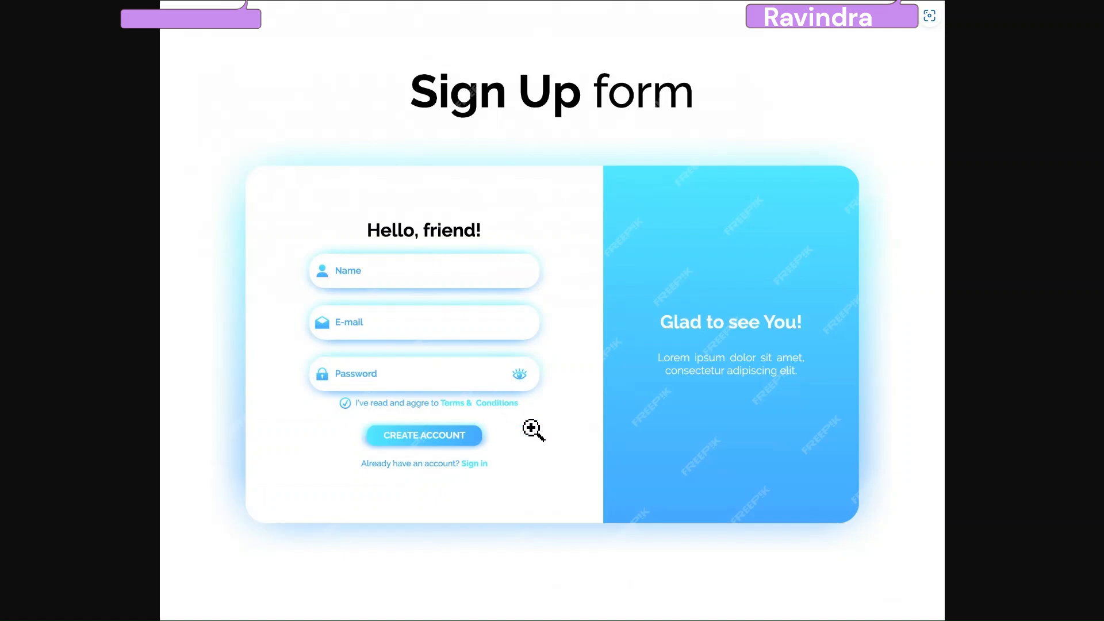
Switch back to Power Apps and clear the text of the button below the Password input
mouse_move(380, 6)
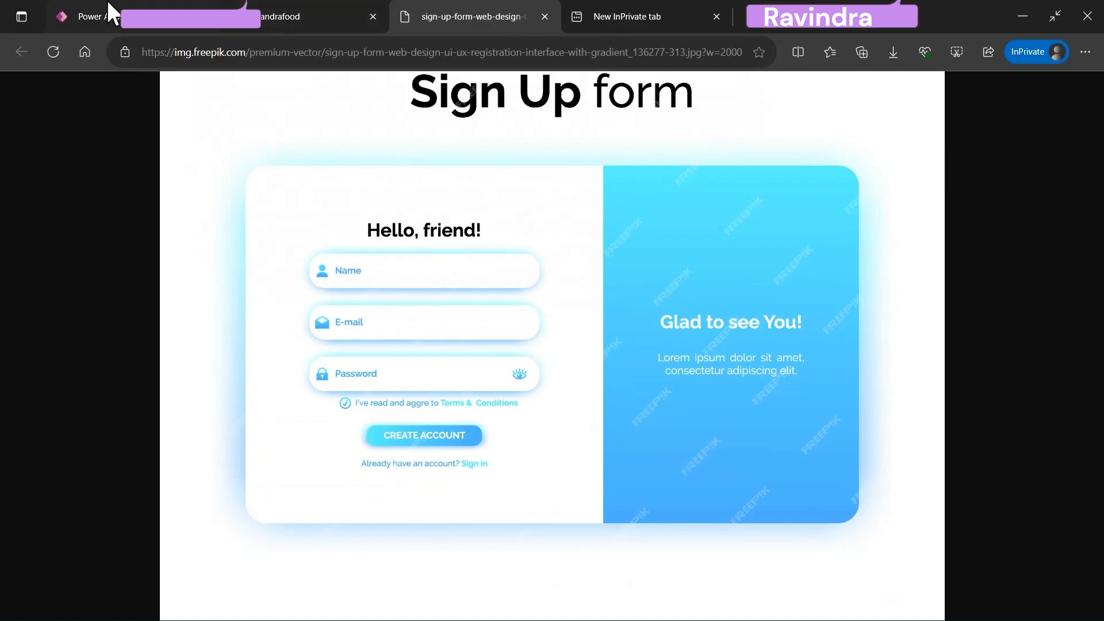
click(112, 12)
scroll(1040, 394, up, 2)
click(890, 227)
click(299, 75)
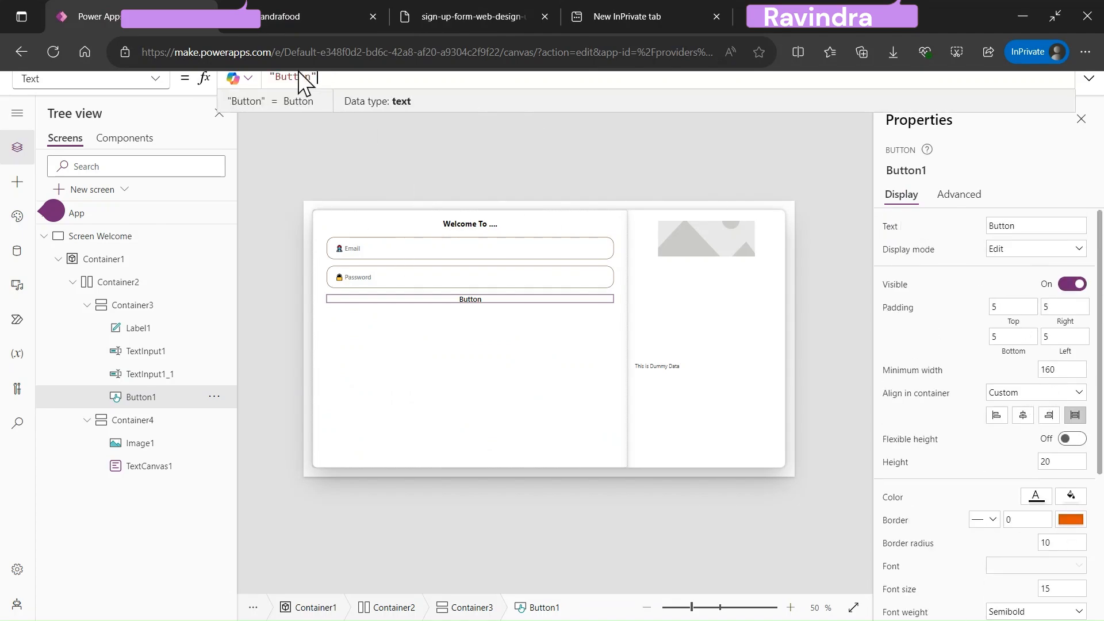
double_click(303, 77)
key(BackSpace)
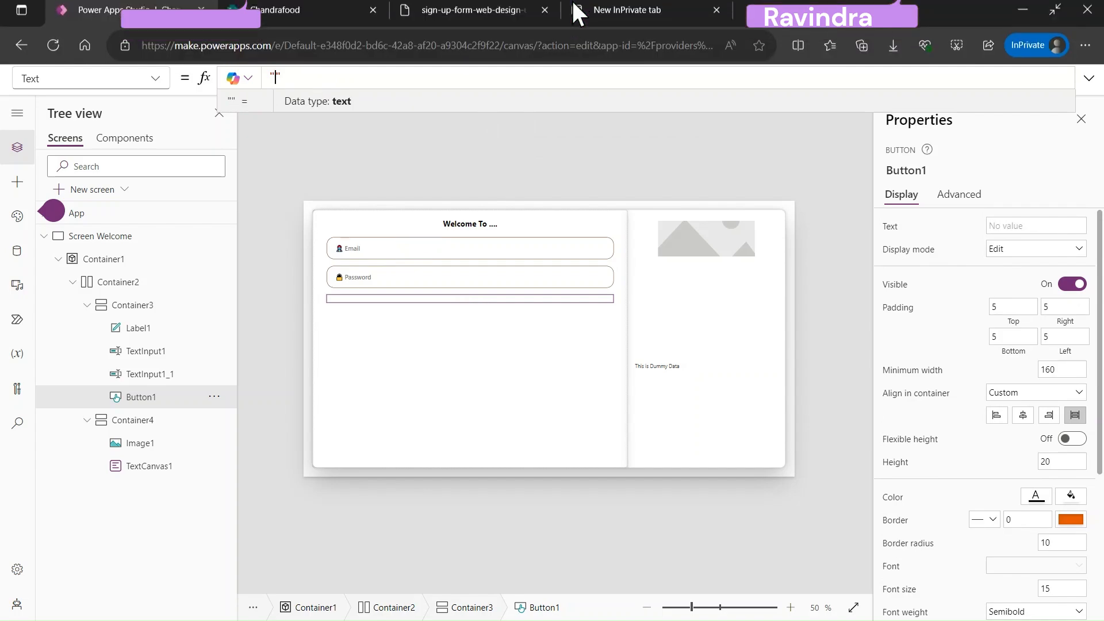
Examine the area below the Password field in the enlarged Sign Up form reference image, and return to Power Apps
click(435, 10)
click(429, 358)
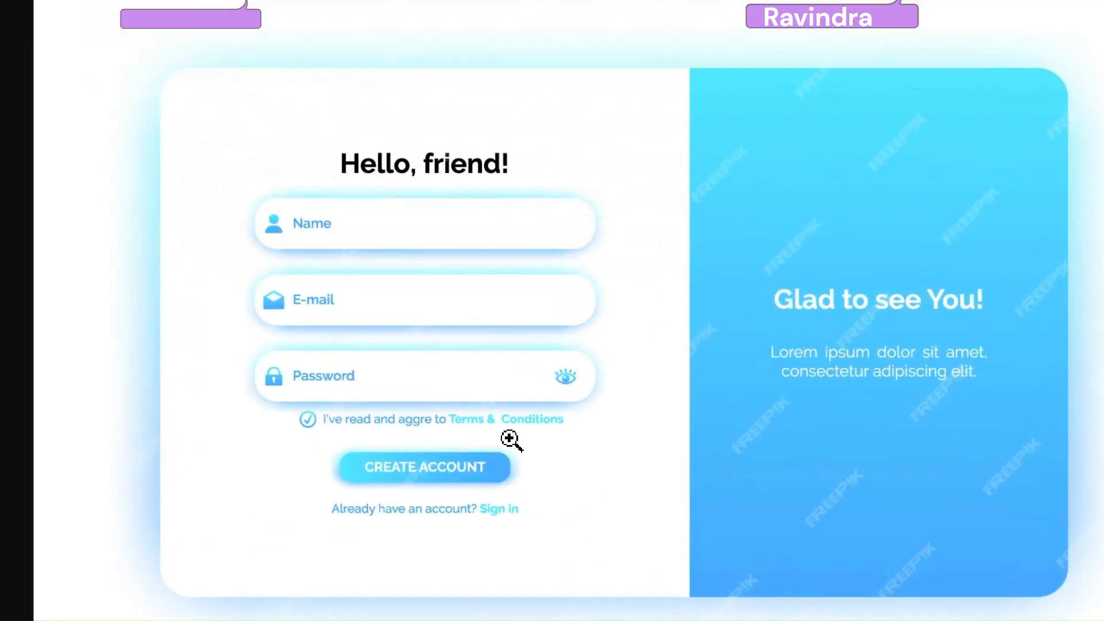
click(133, 22)
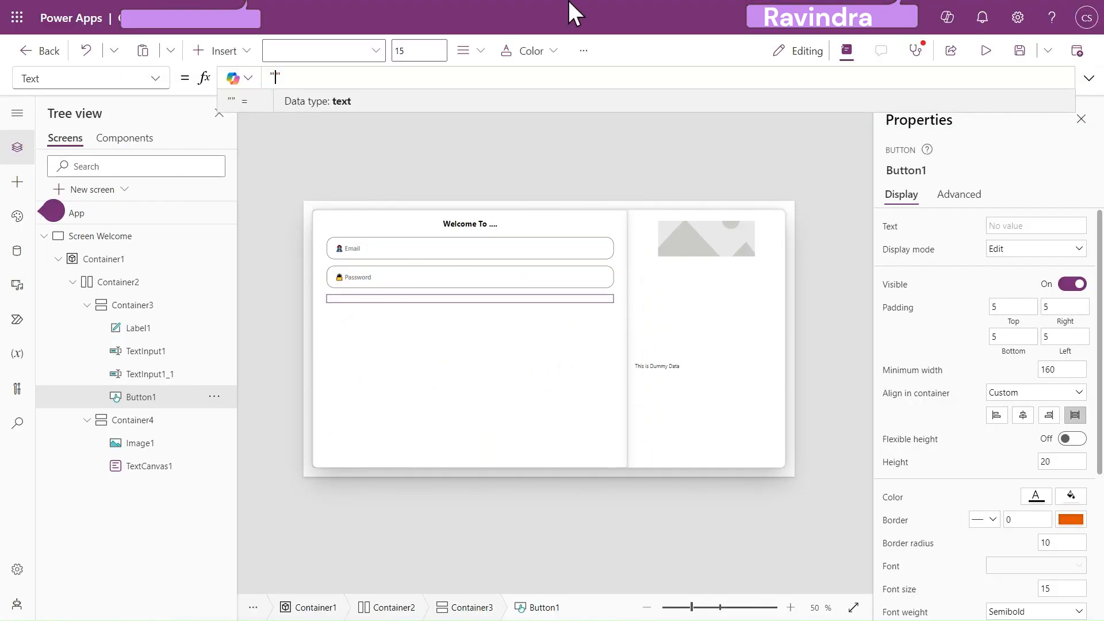
Search the web for "sign in form" images and examine the enlarged User Login form template
click(621, 17)
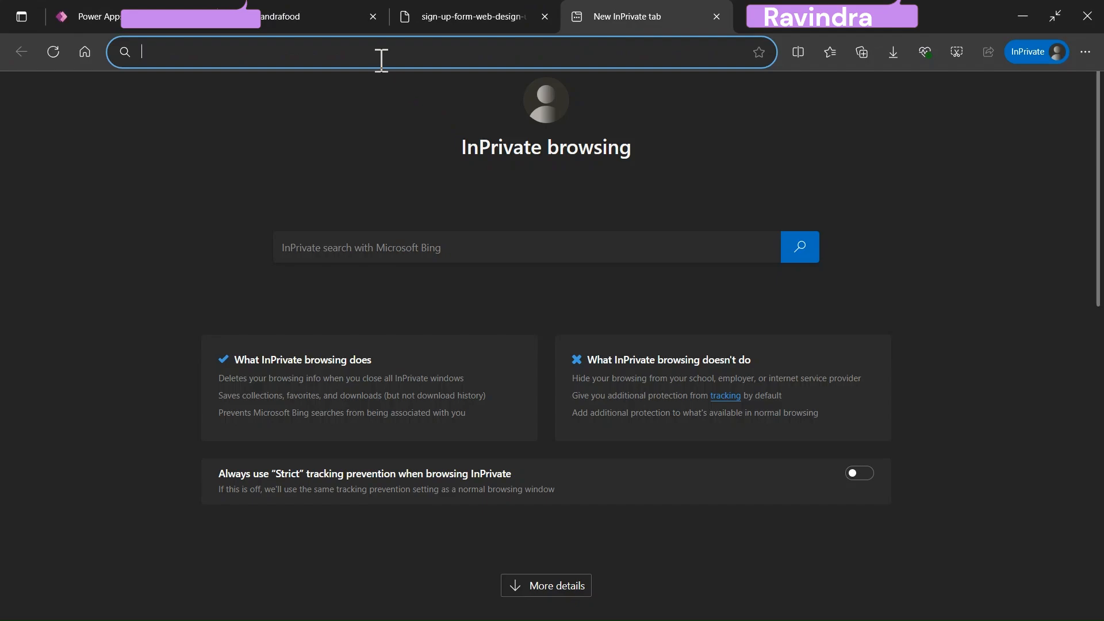
text(sign)
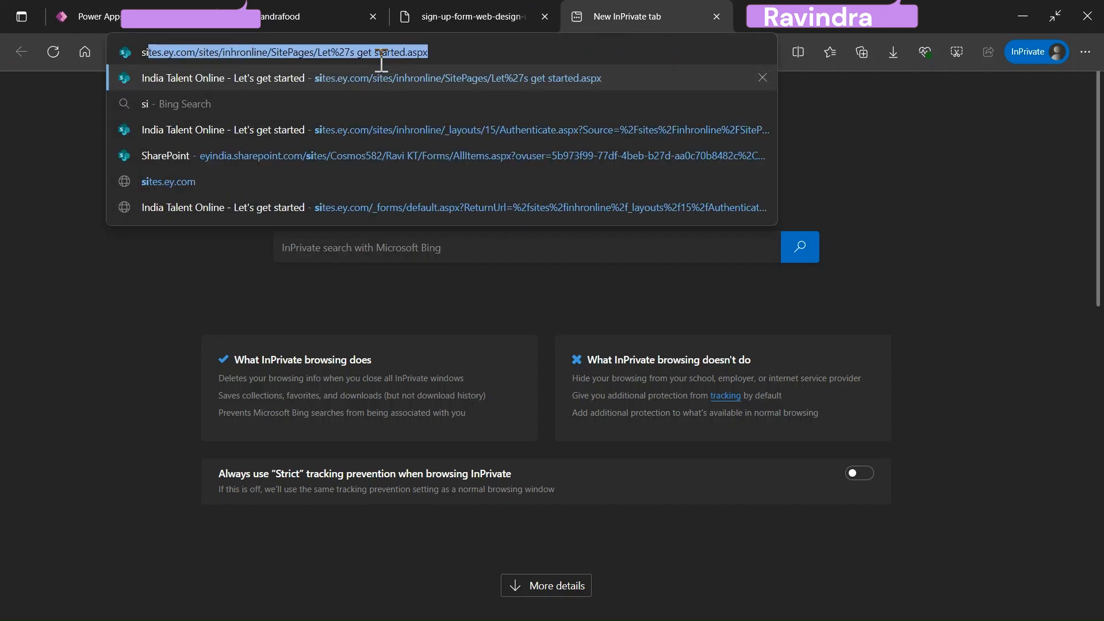
text( in form)
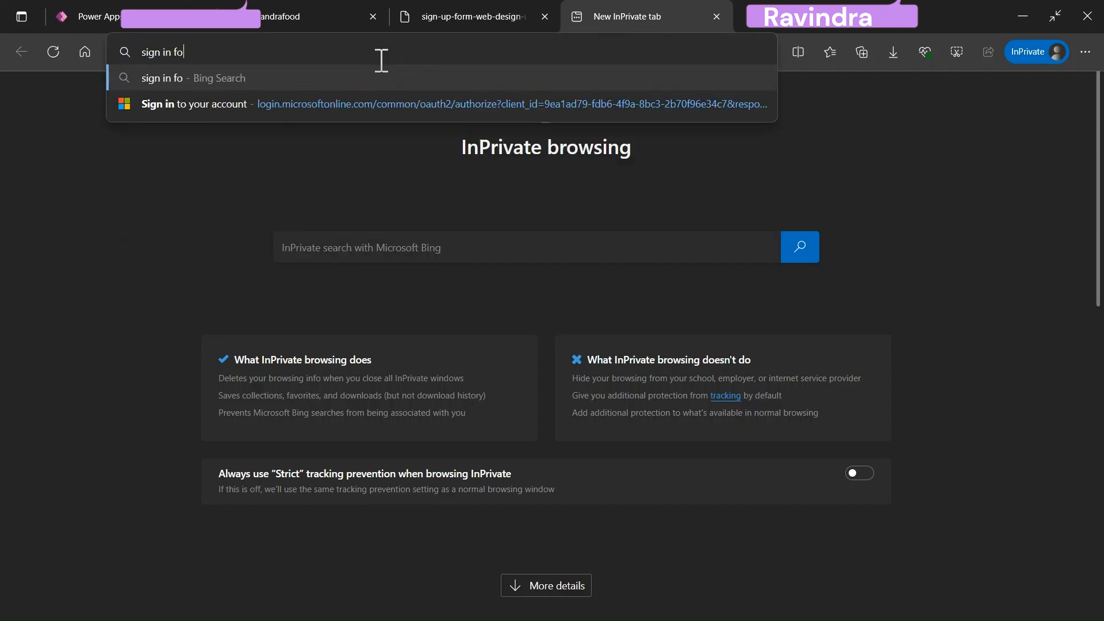
key(Return)
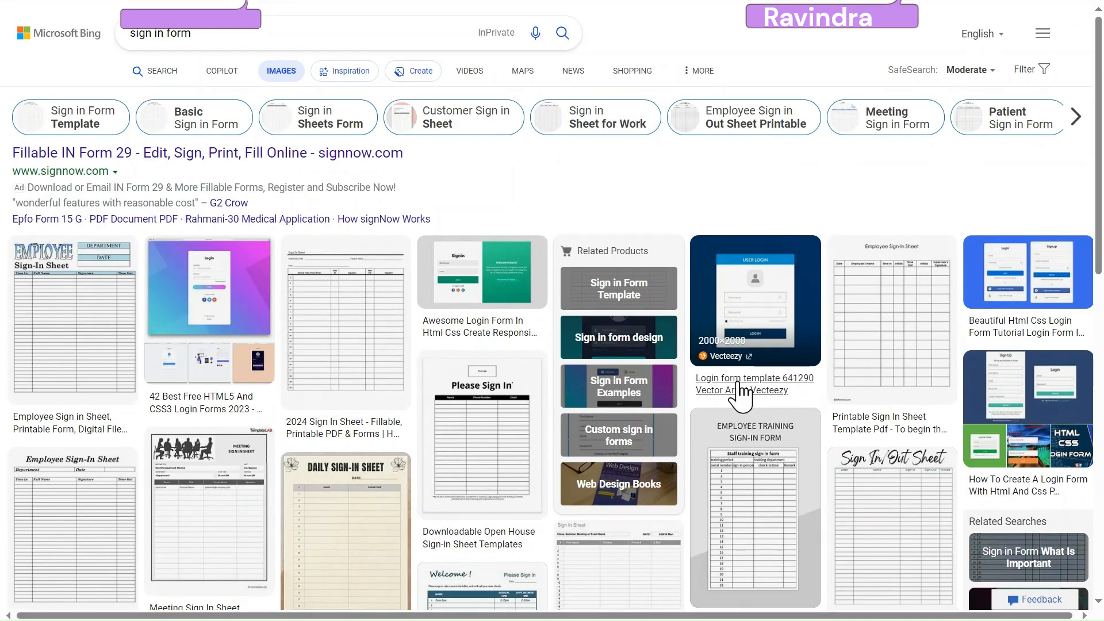
scroll(741, 397, down, 5)
scroll(741, 397, up, 5)
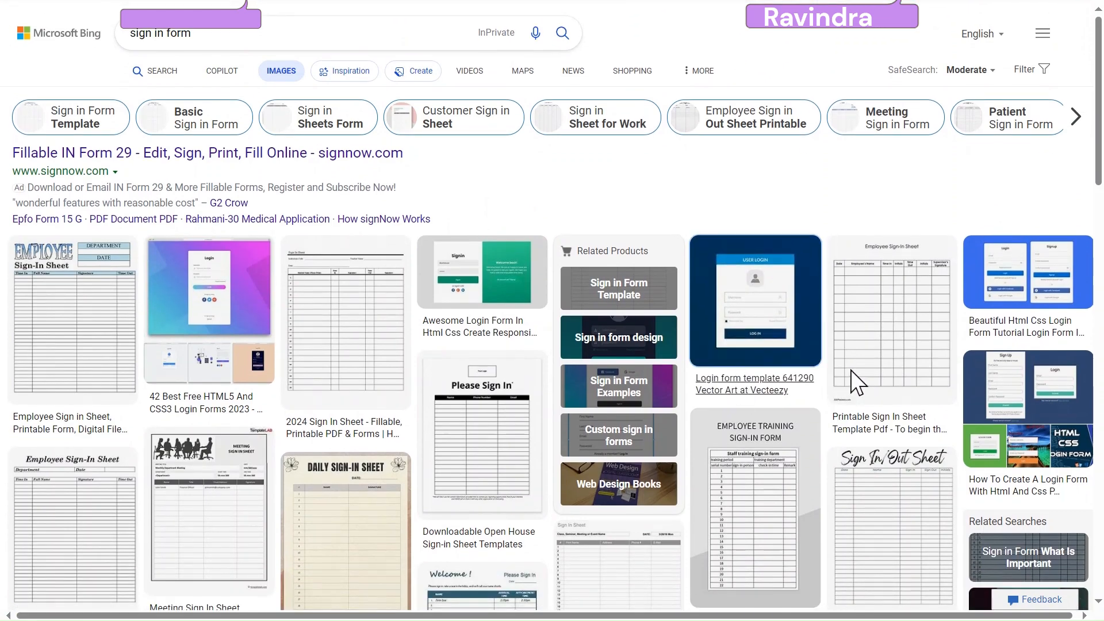
mouse_move(864, 29)
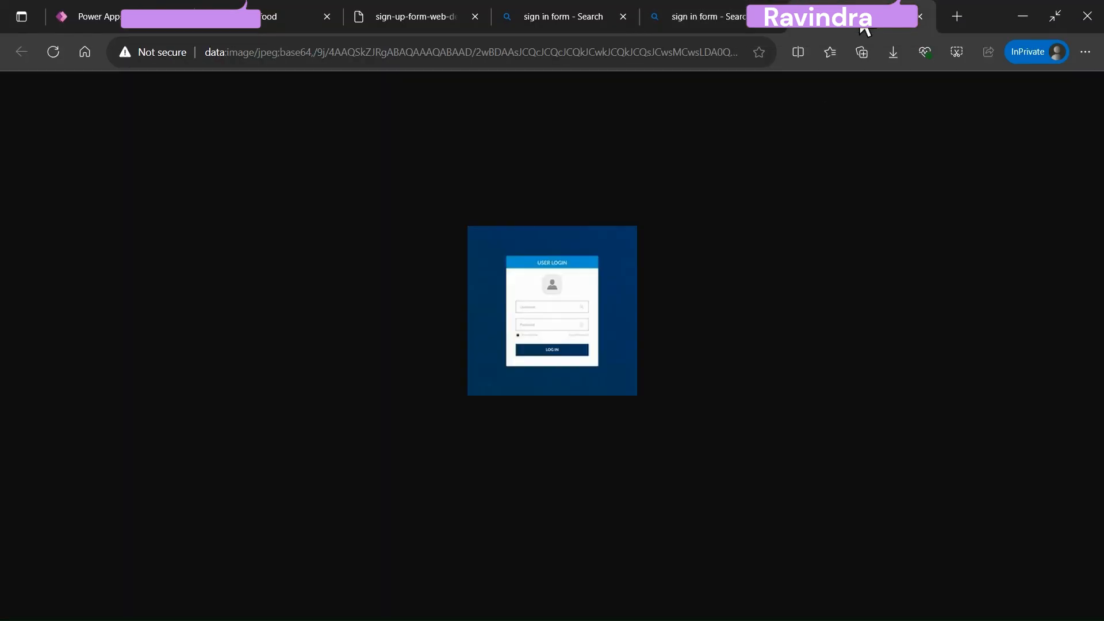
scroll(561, 303, up, 3)
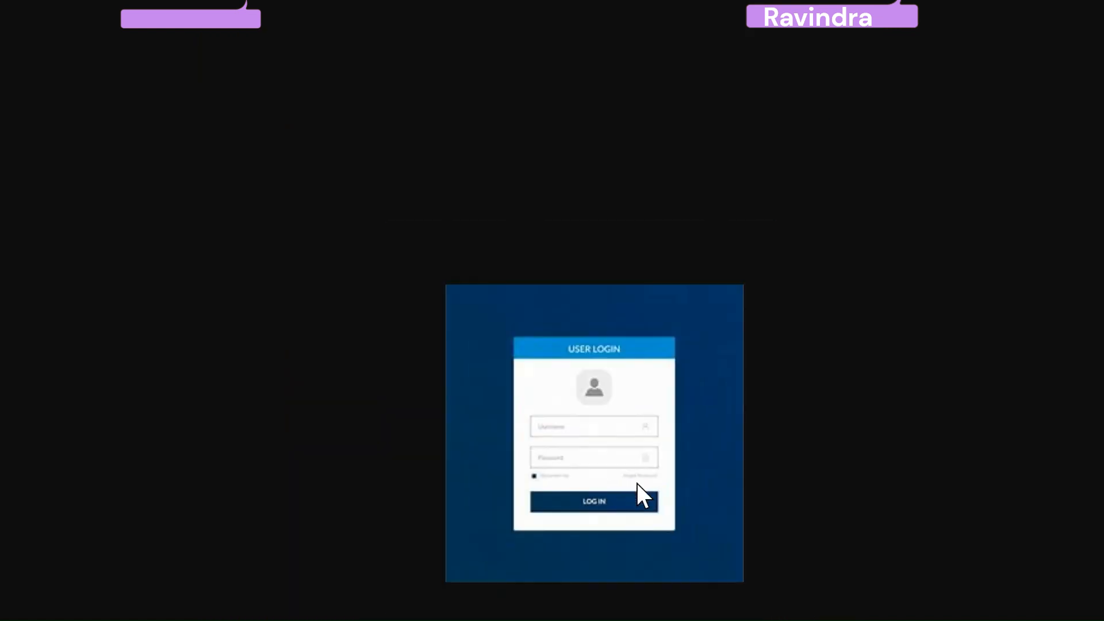
Return to Power Apps and set the text of the button below the Password input to "thank you"
mouse_move(486, 12)
click(159, 6)
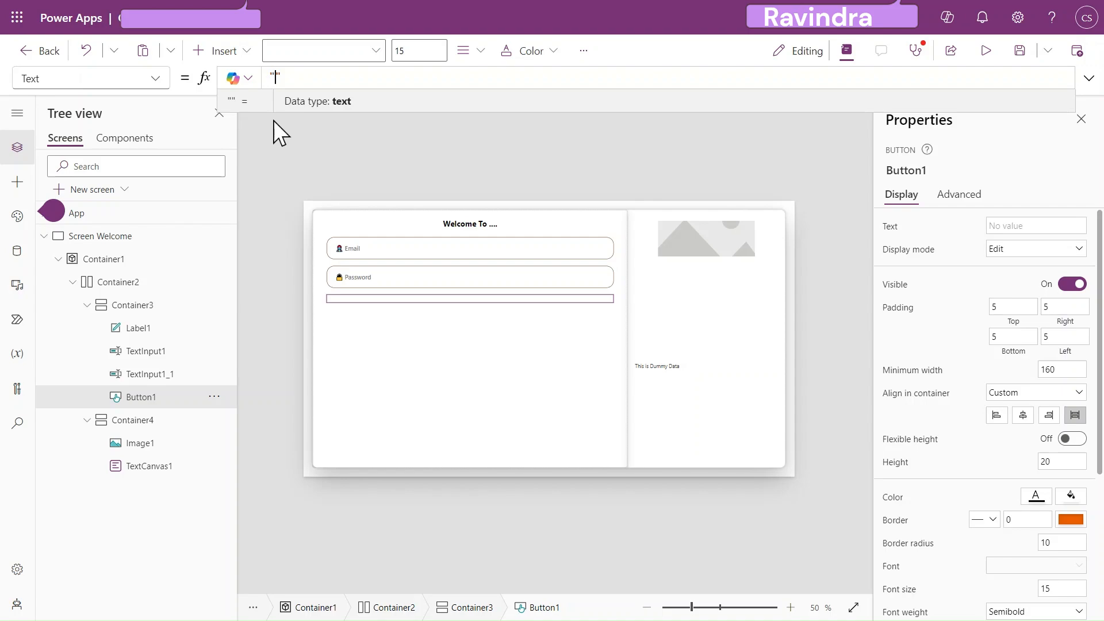
text(thank you)
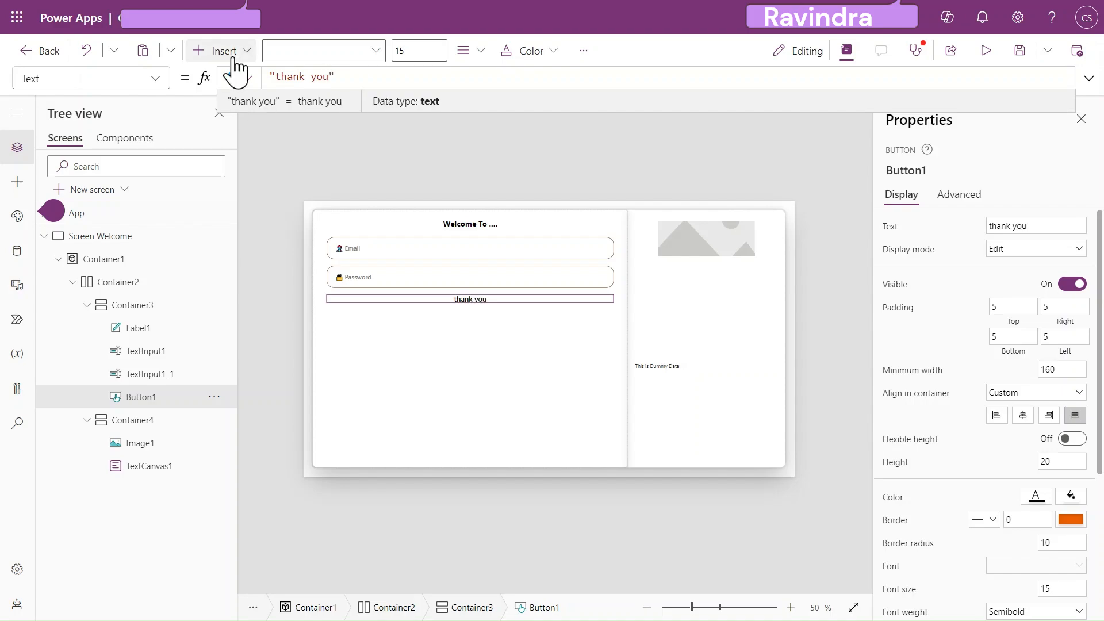
Insert a classic button below the "thank you" button and centre it in the container
click(233, 55)
text(bi)
key(BackSpace)
text(u)
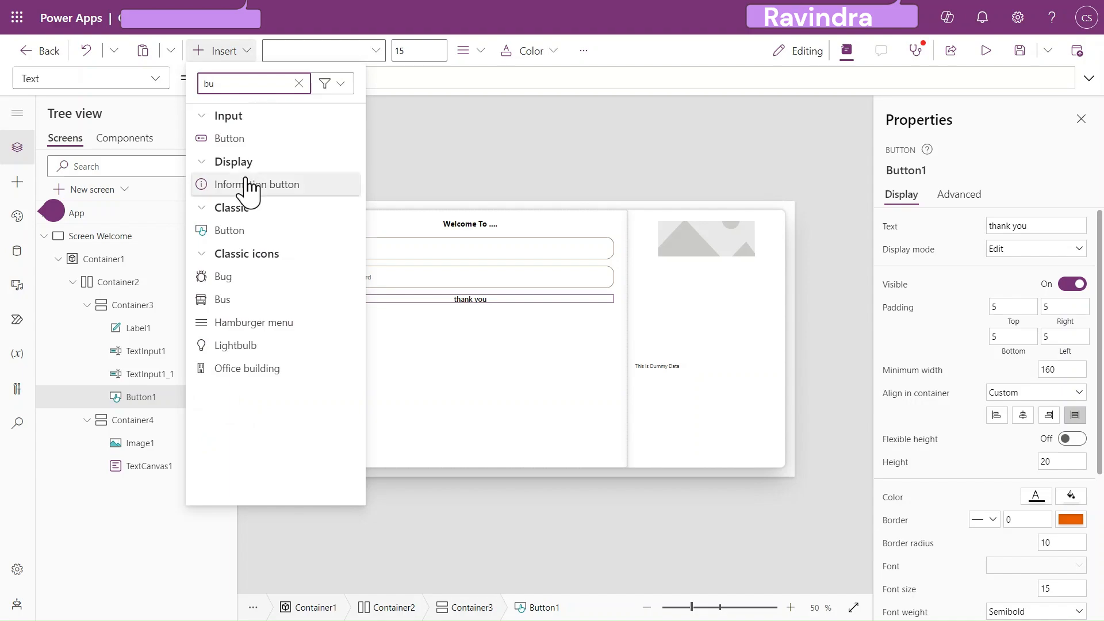
click(253, 233)
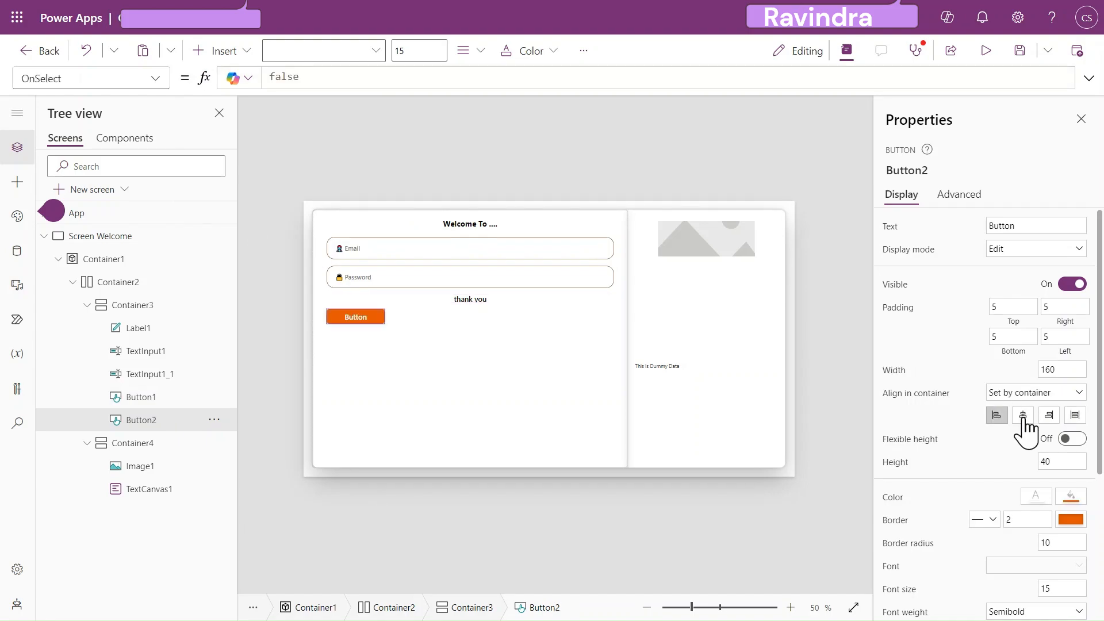
click(1021, 415)
Set the new button's width to 200 and its border radius to 20
click(1058, 462)
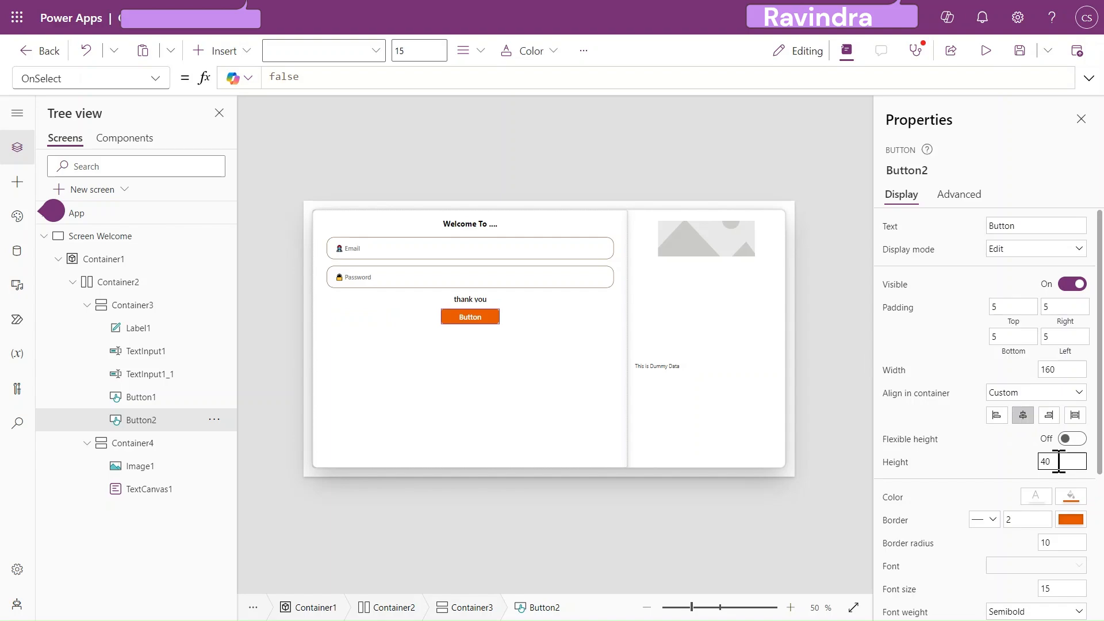
scroll(1059, 461, down, 1)
click(1070, 353)
double_click(1070, 352)
text(200)
key(Tab)
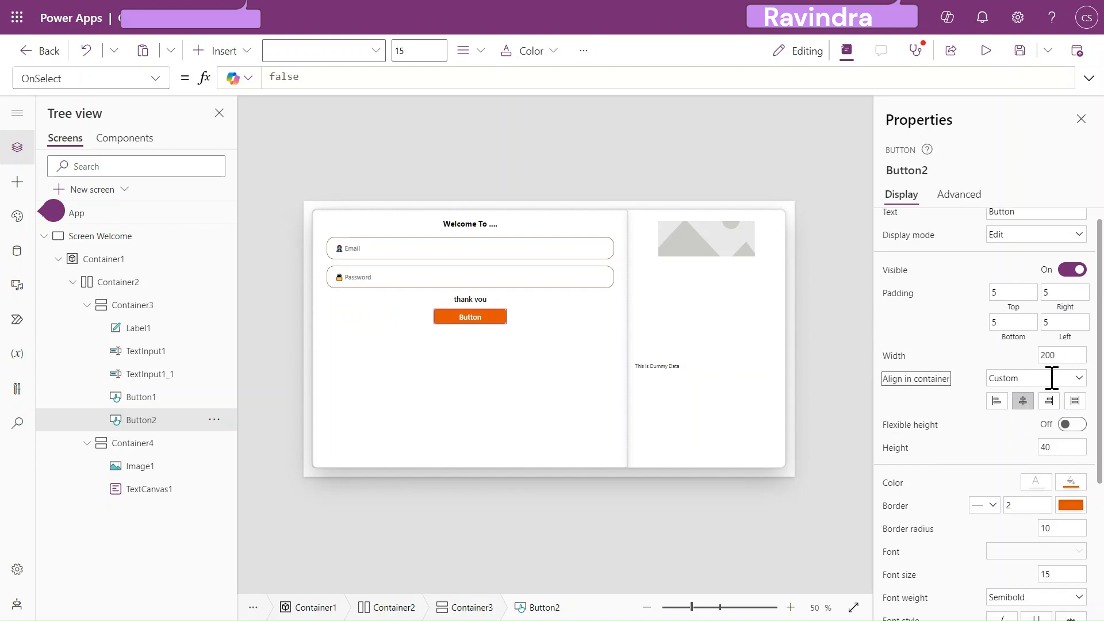
scroll(986, 505, down, 3)
double_click(1059, 319)
text(20)
key(Tab)
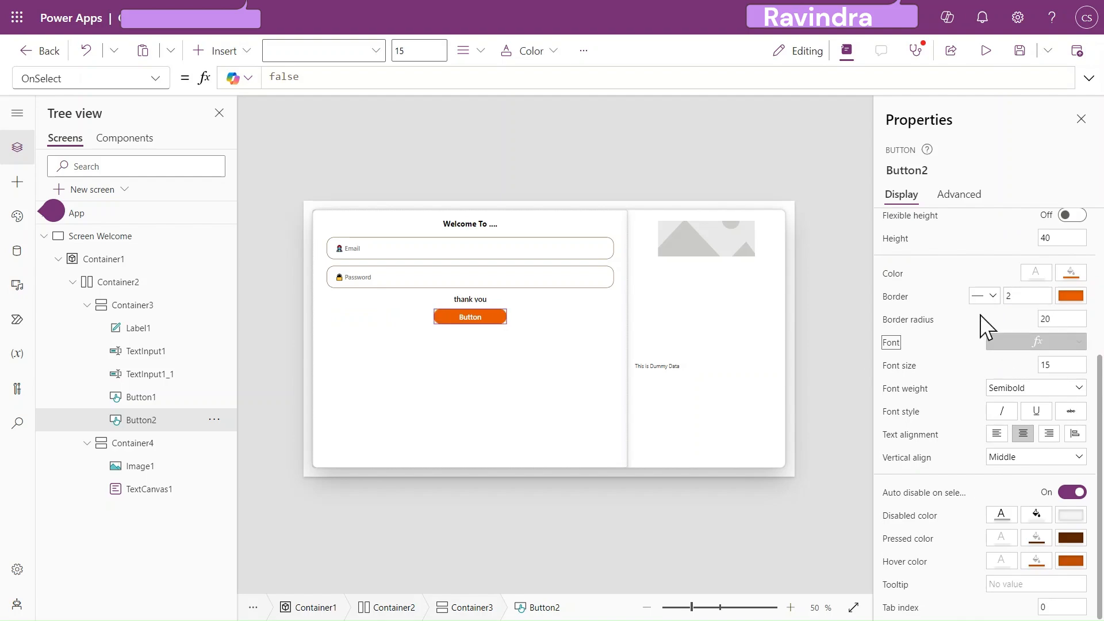
Set the new button's text to "Log In"
scroll(984, 325, up, 3)
double_click(1038, 225)
key(BackSpace)
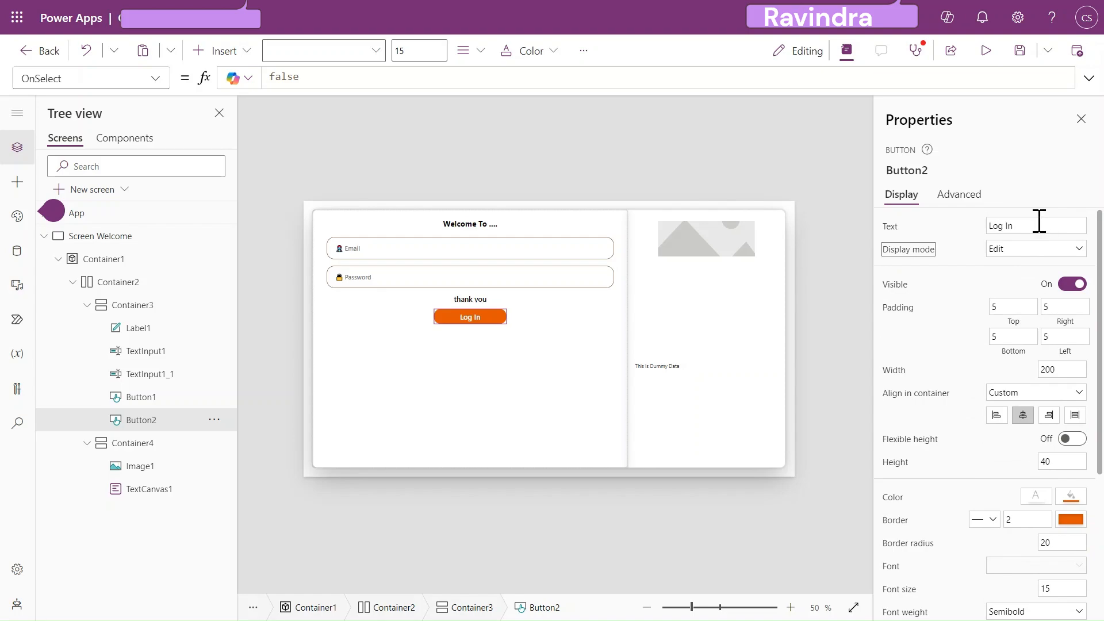
Check the caption style in the User Login reference image and set the orange button's text to "LOG IN"
click(716, 8)
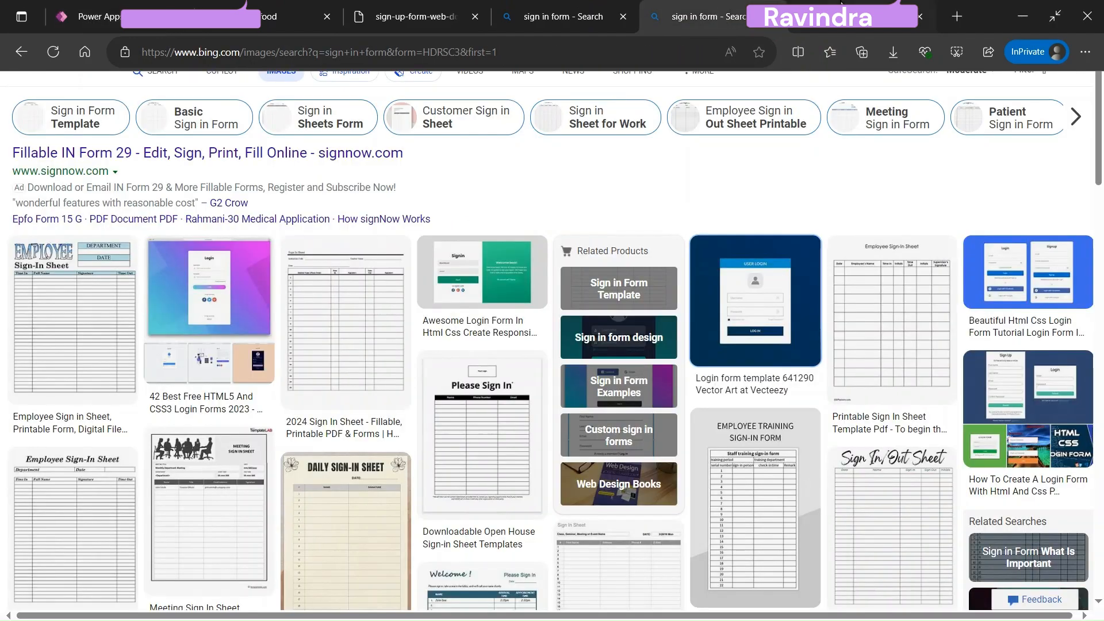
click(816, 15)
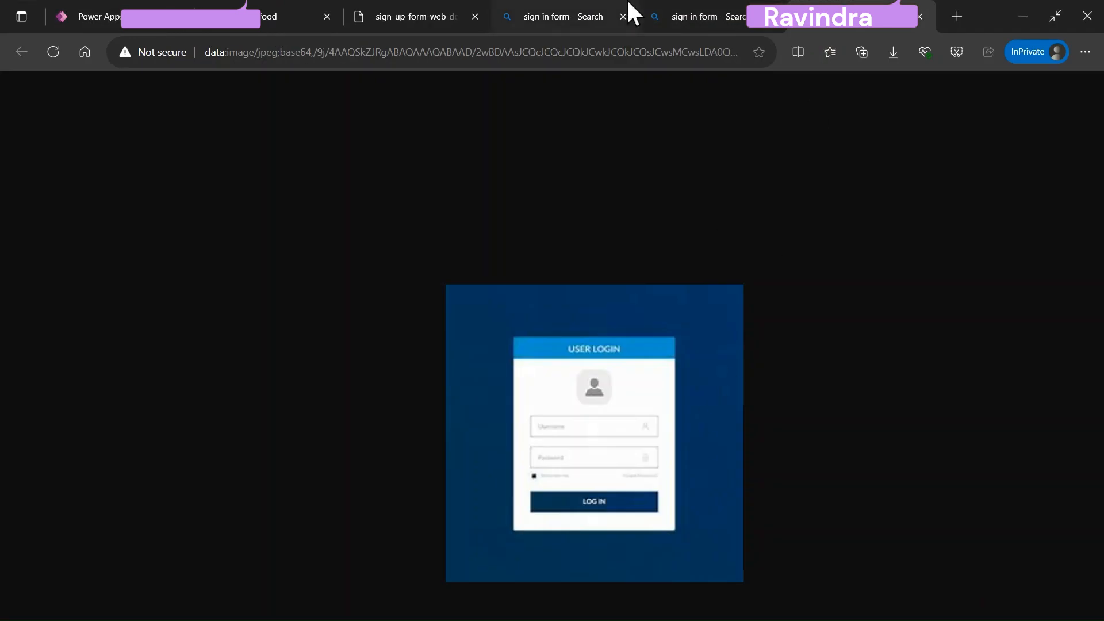
click(103, 13)
click(1029, 230)
key(BackSpace)
key(BackSpace)
key(BackSpace)
key(BackSpace)
key(BackSpace)
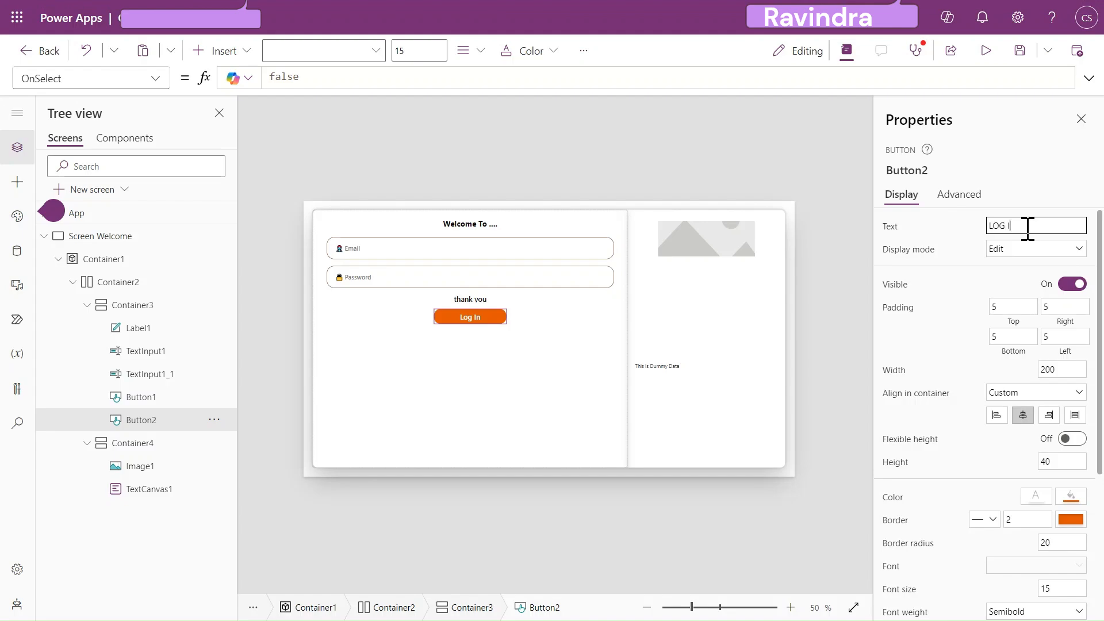
key(Tab)
Preview the welcome screen in the phone layout, exit the preview and select the LOG IN button
click(986, 50)
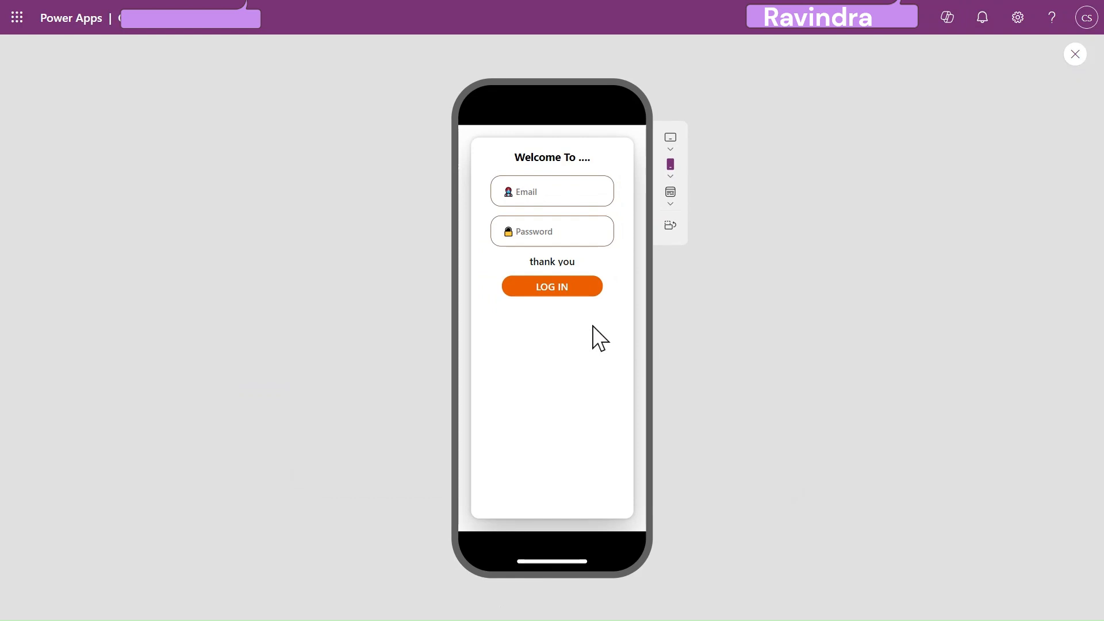
click(1074, 54)
click(703, 381)
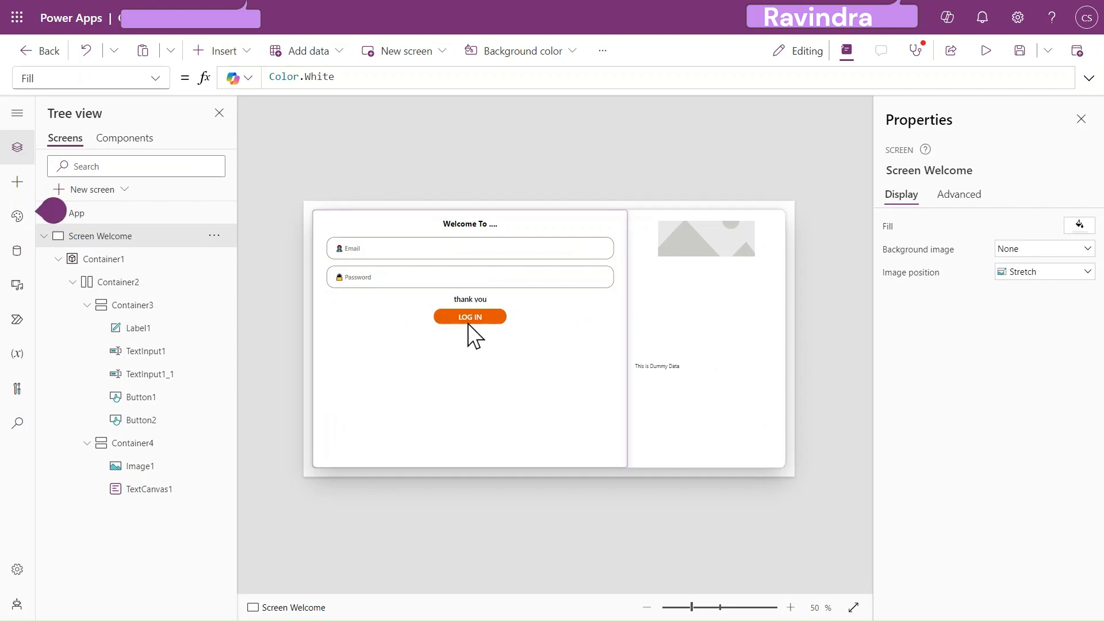
click(468, 321)
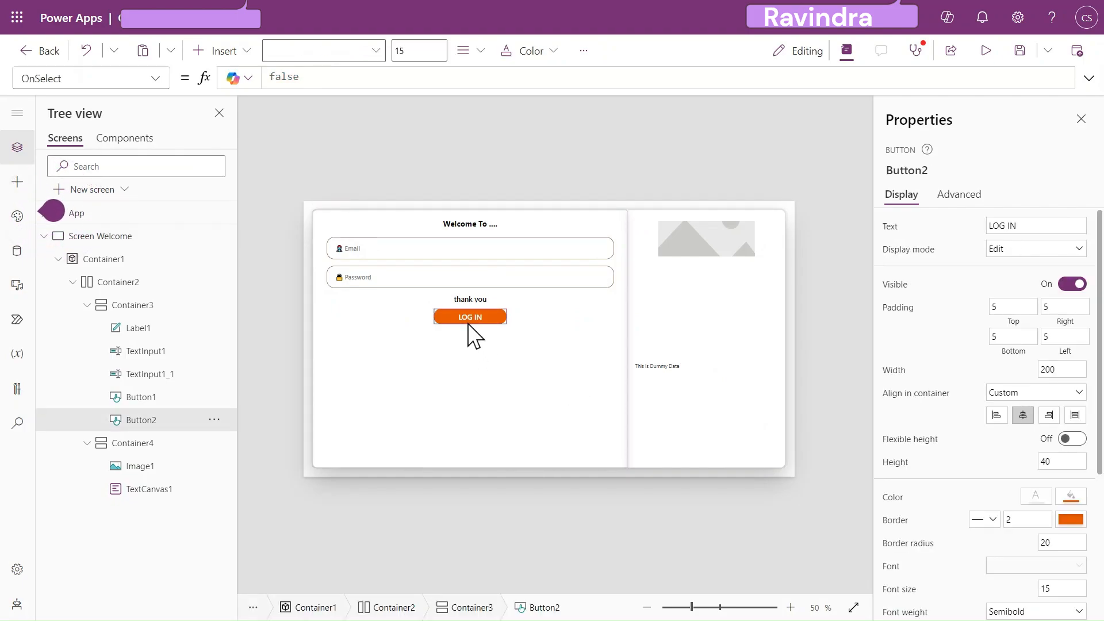
Add a SharePoint data connection using the direct cloud option and choose the Chandrafood site
click(16, 252)
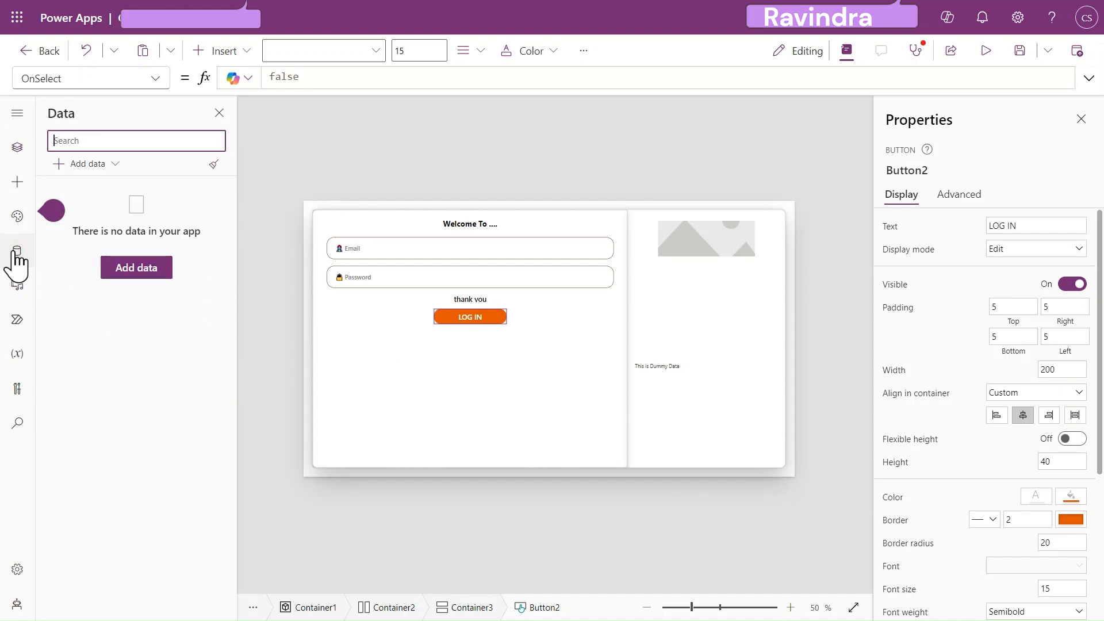
click(68, 165)
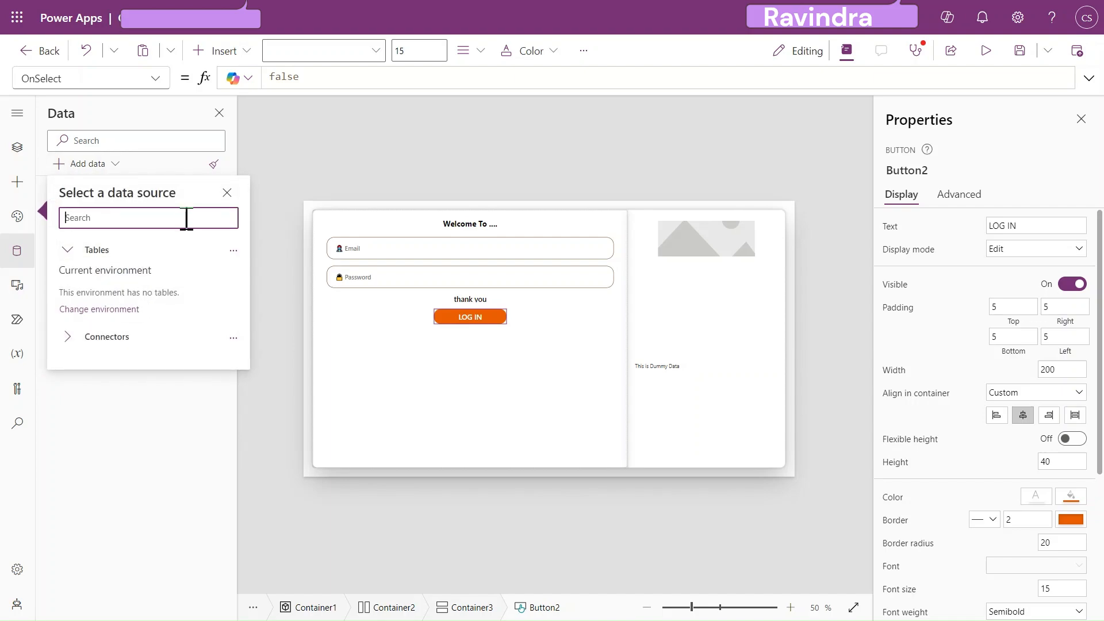
text(SHAREPOINT)
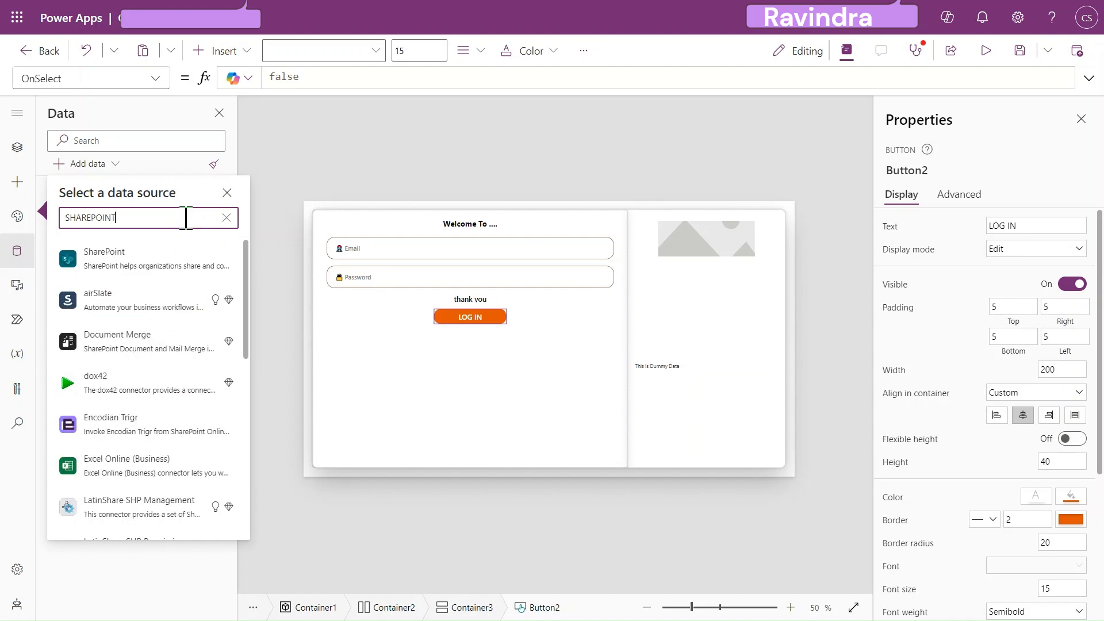
click(157, 253)
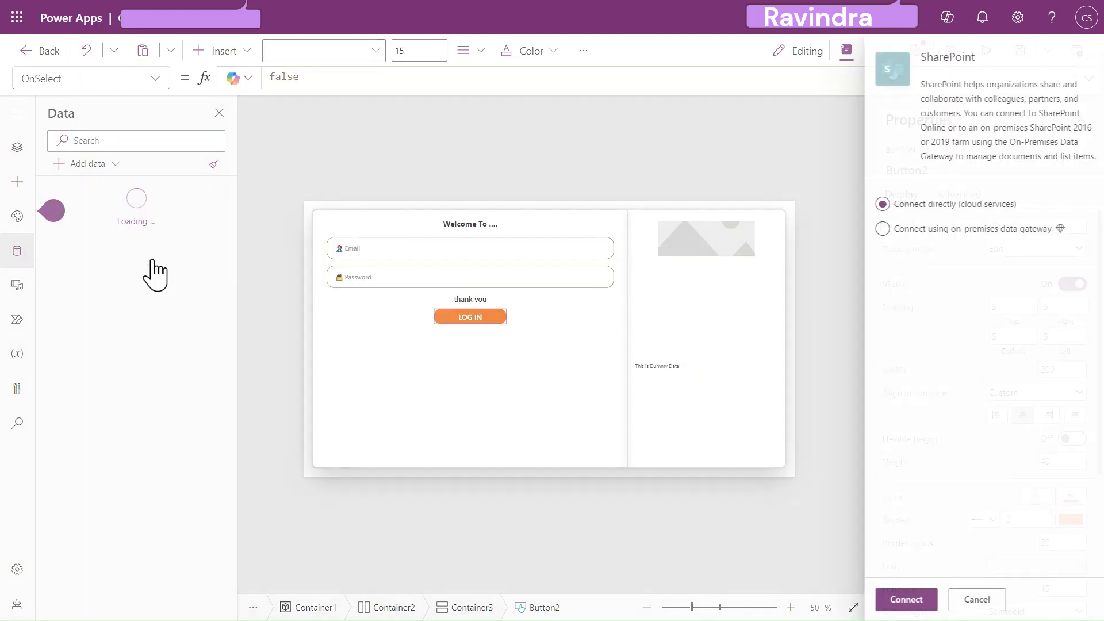
click(895, 604)
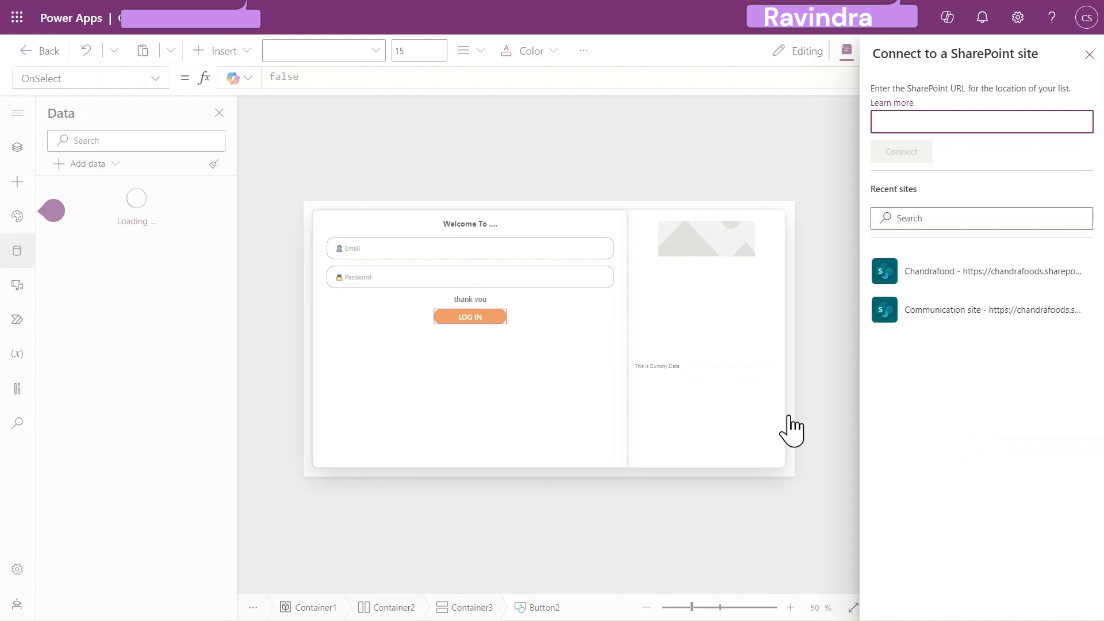
click(984, 273)
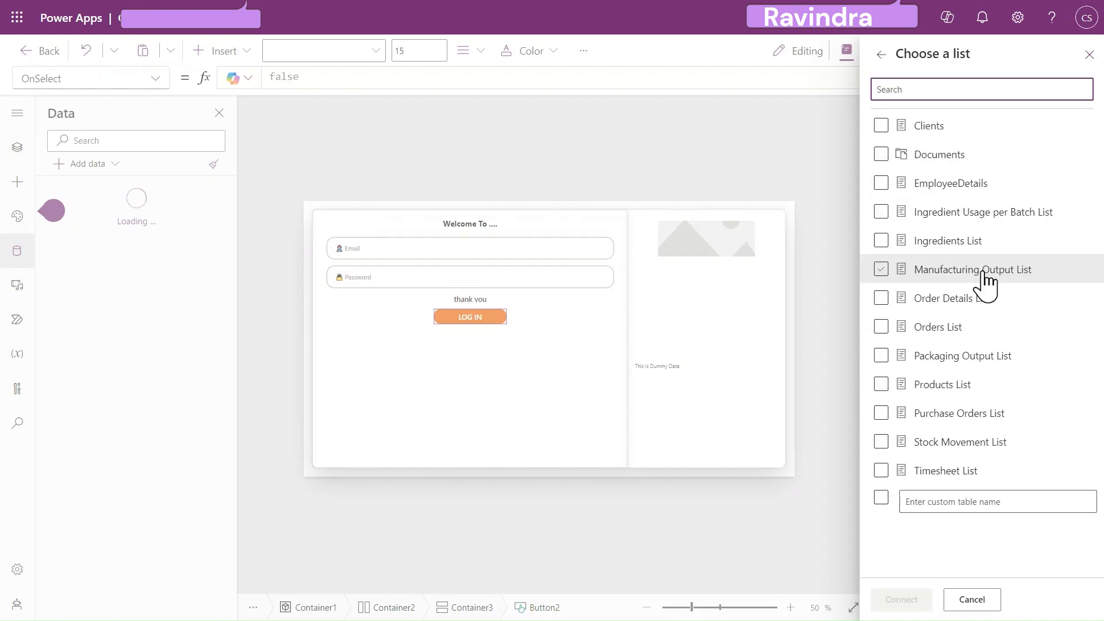
Select all thirteen lists of the site, from Clients through Timesheet List, and connect them to the app
click(881, 127)
click(881, 155)
click(881, 183)
click(880, 211)
click(881, 269)
click(880, 240)
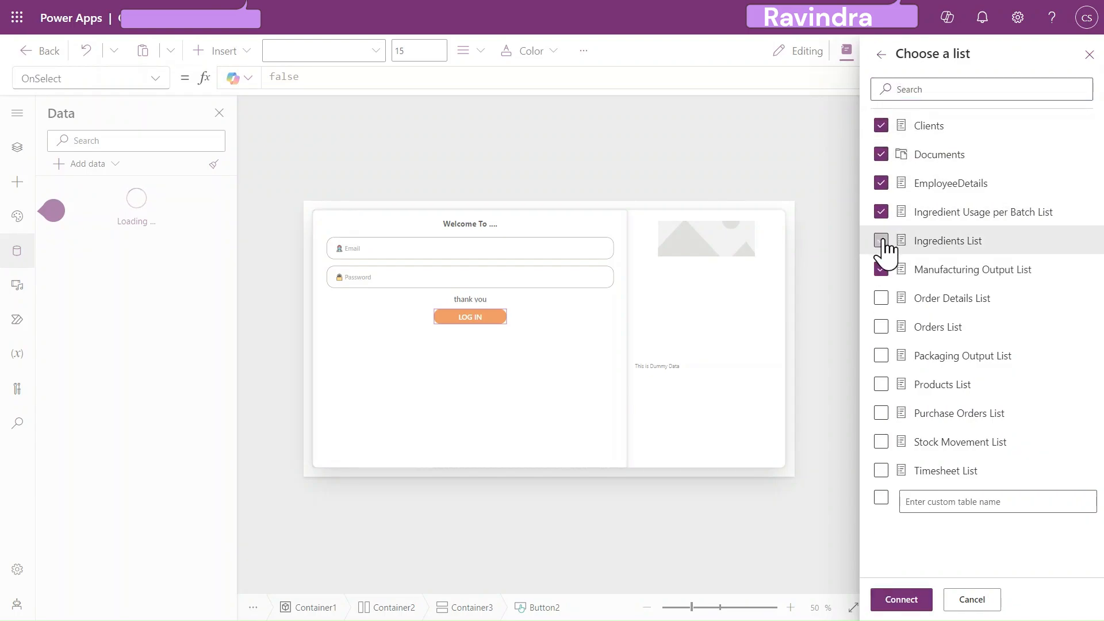
click(881, 298)
click(881, 327)
click(881, 355)
click(881, 384)
click(881, 413)
click(880, 442)
click(881, 471)
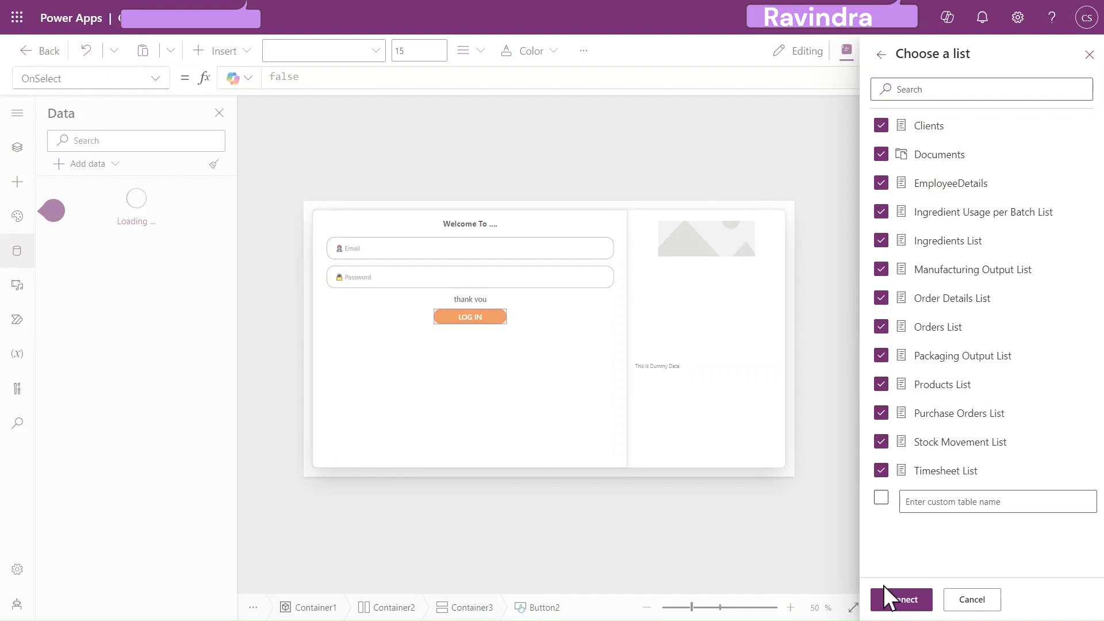
click(895, 600)
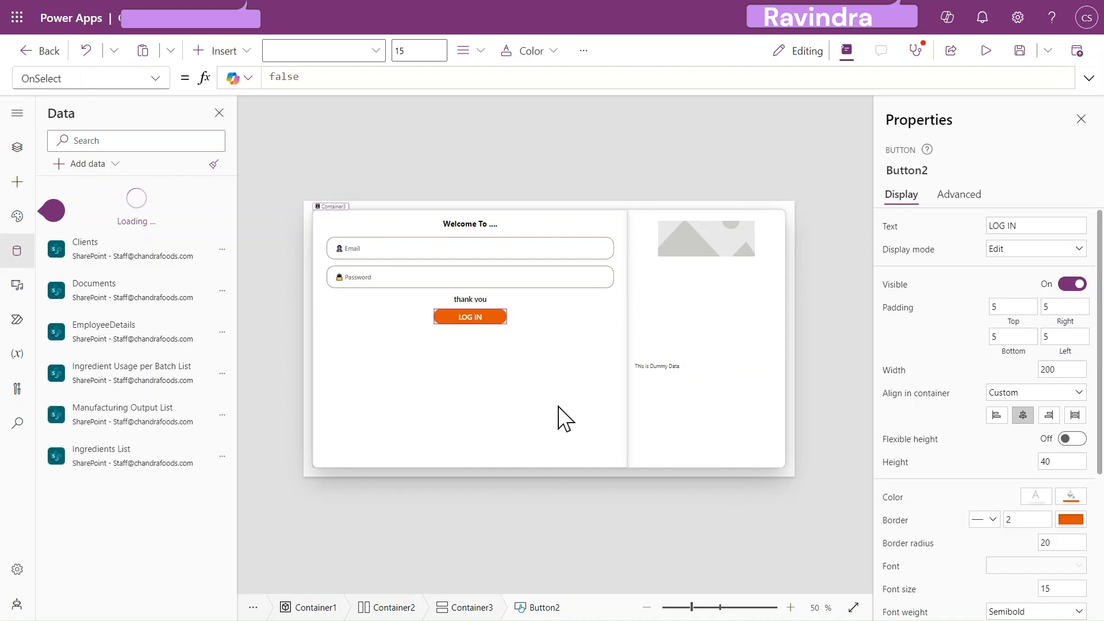
Replace the LOG IN button's OnSelect formula with the start of a LookUp on the EmployeeDetails list
mouse_move(119, 328)
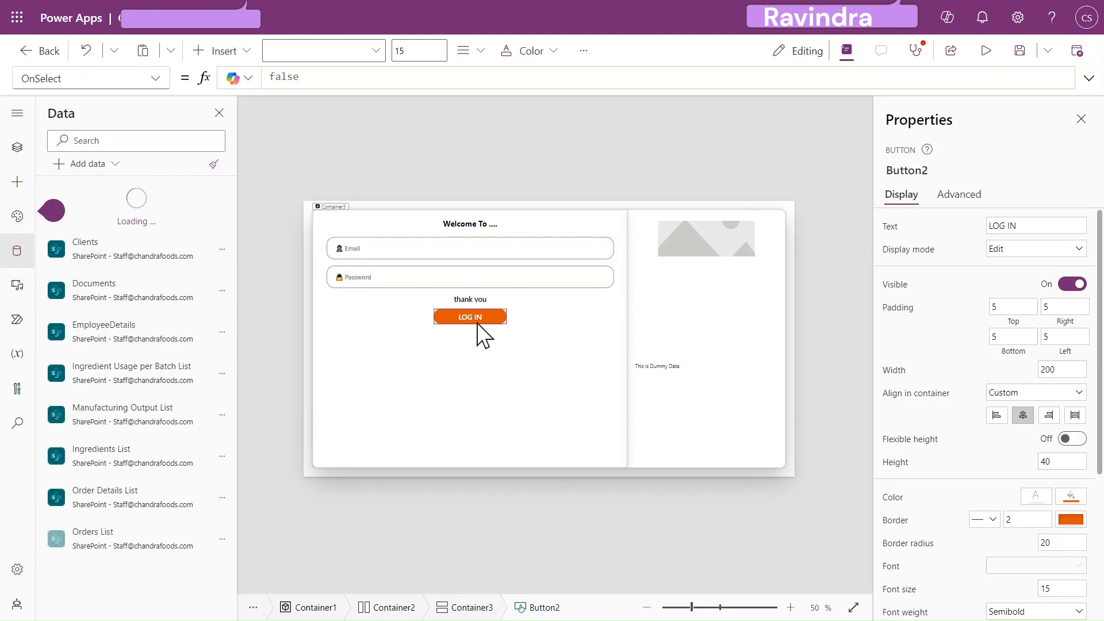
double_click(364, 79)
key(BackSpace)
text(Loo)
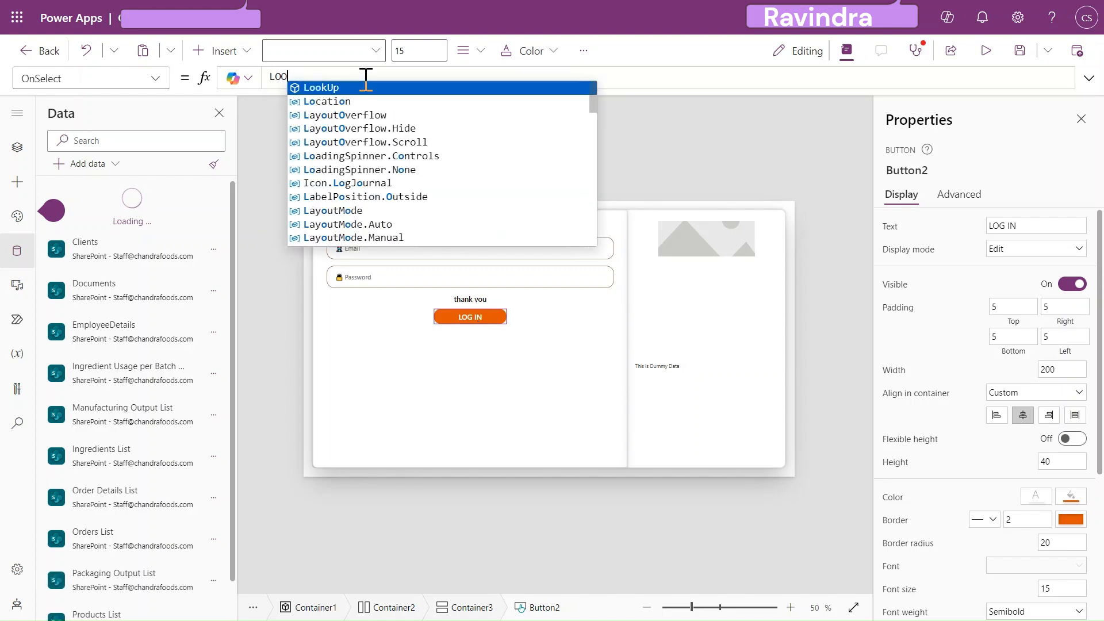
click(350, 89)
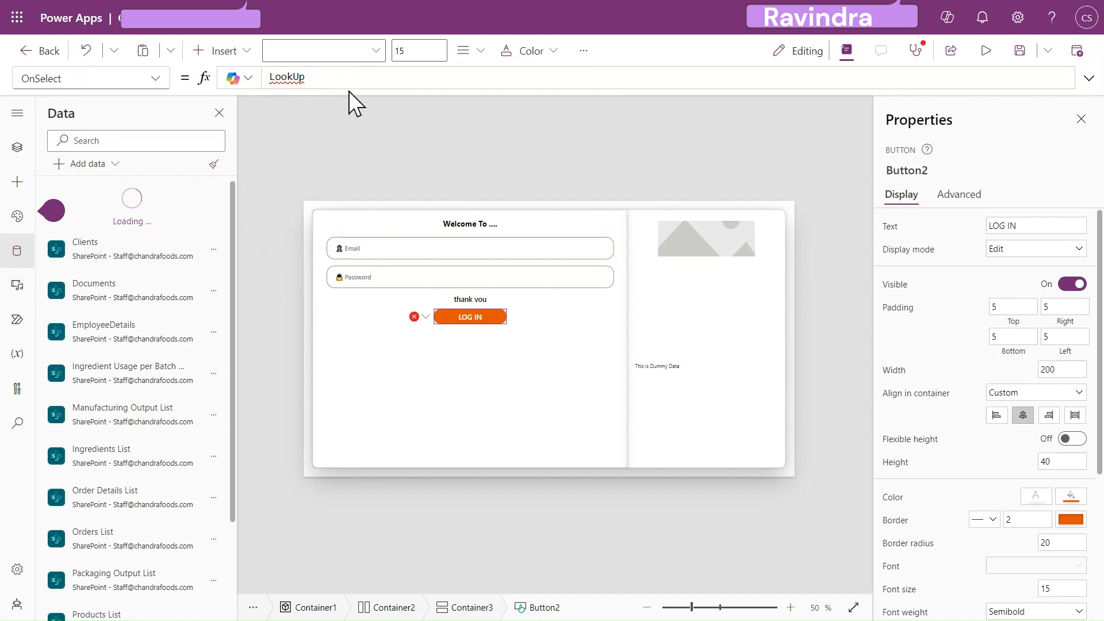
text((Em)
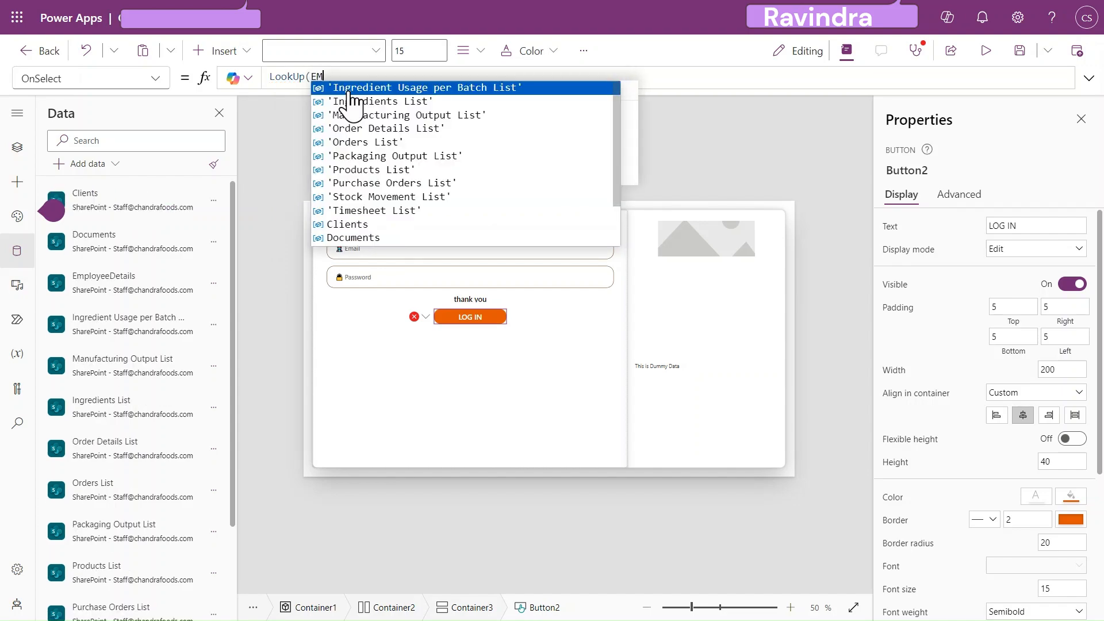
click(384, 88)
text(,)
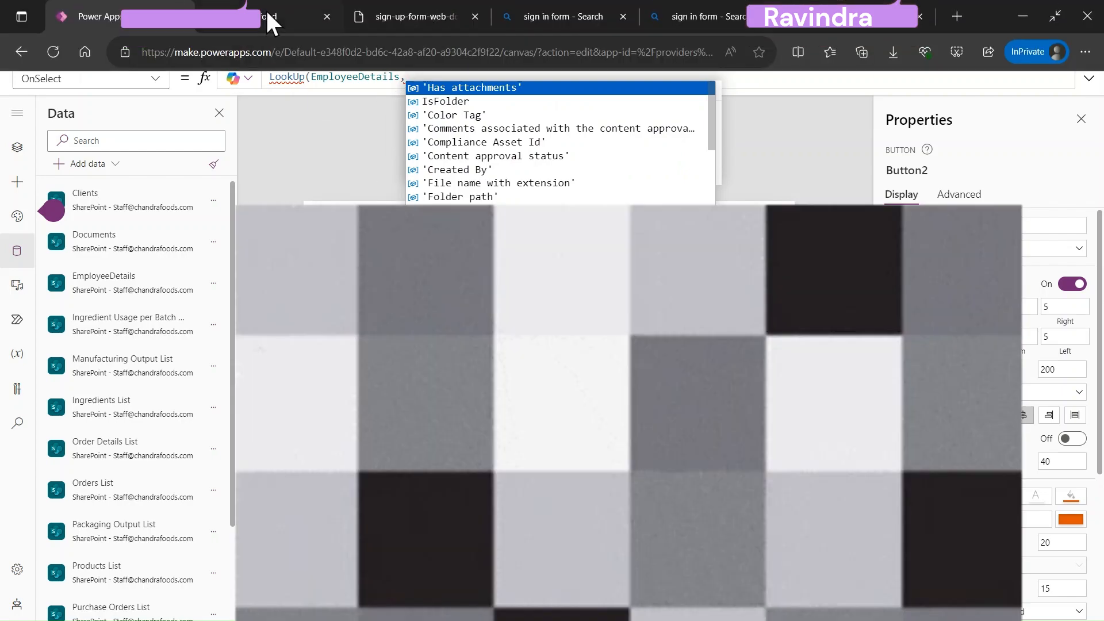
Check the column names in the EmployeeDetails SharePoint list and start the LookUp condition with EmployeeEmail=
click(271, 19)
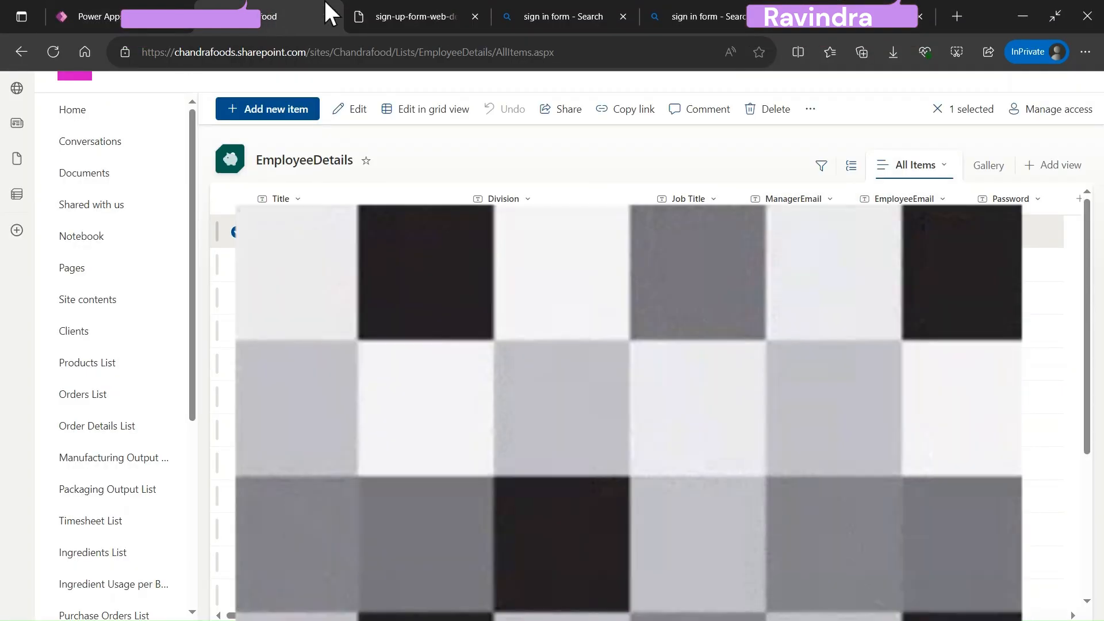
click(70, 3)
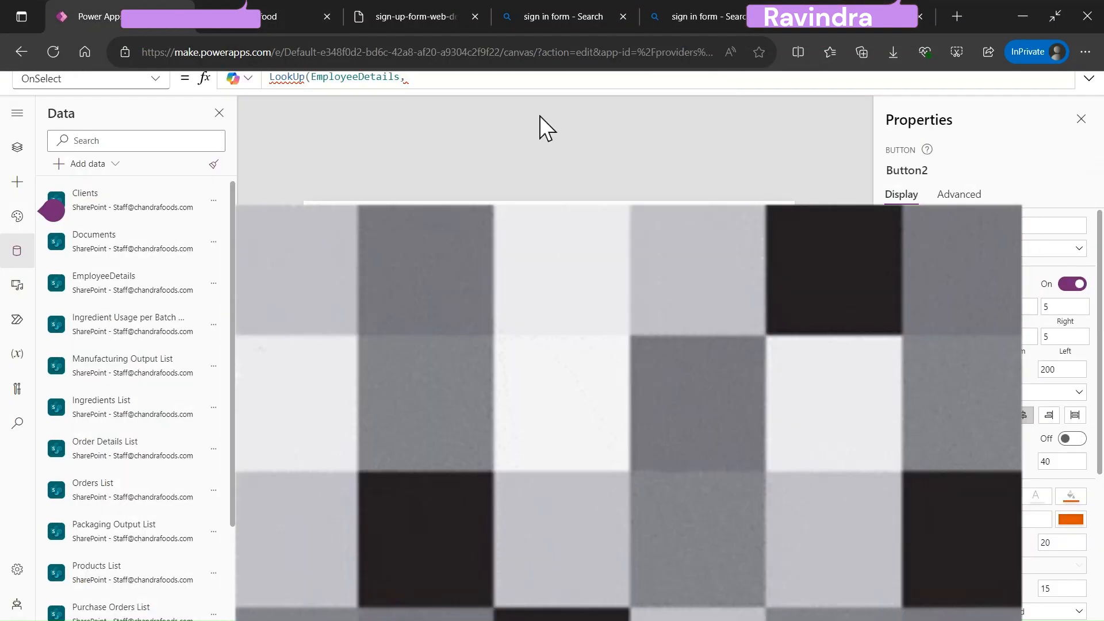
text(EM)
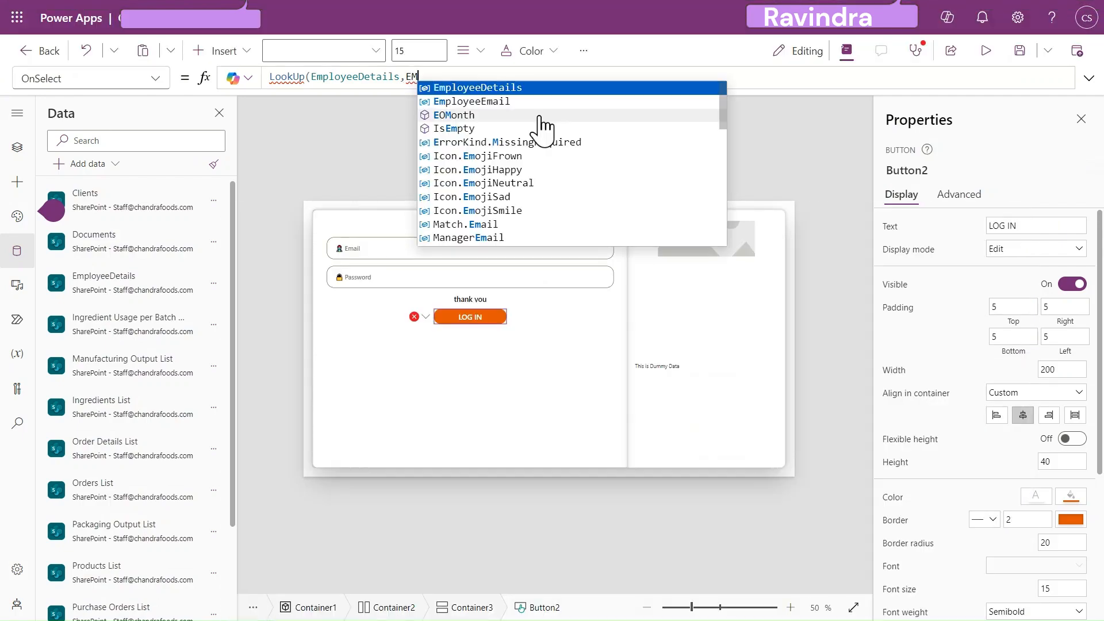
click(506, 101)
text(=)
Copy the Email input's control name and complete the LookUp condition as EmployeeEmail=TextInput1.Text
click(453, 257)
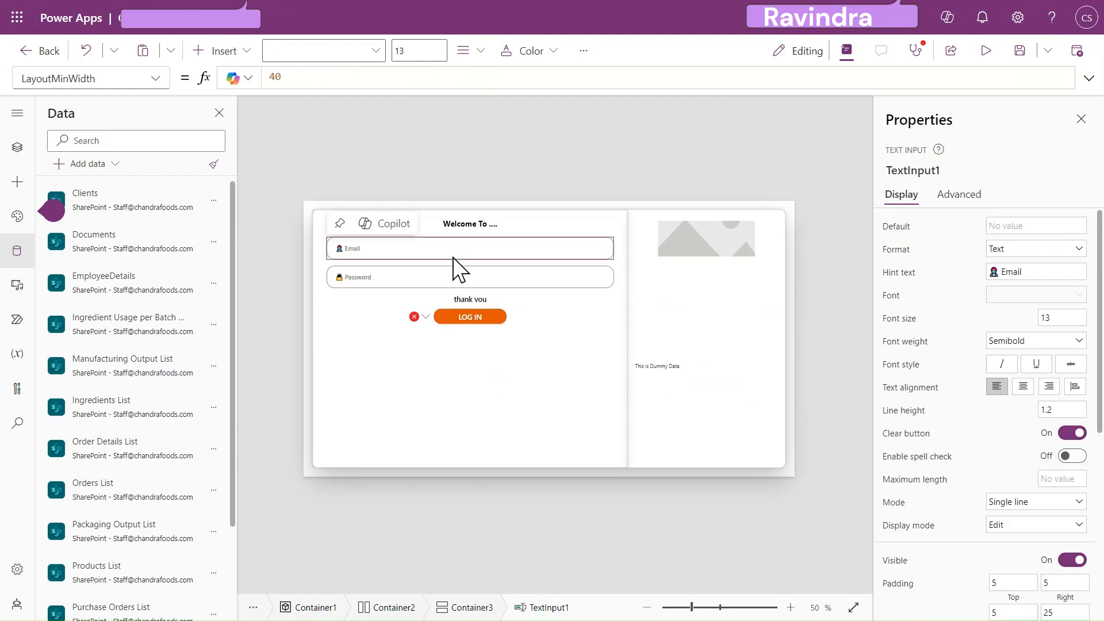
click(951, 173)
key(ctrl+c)
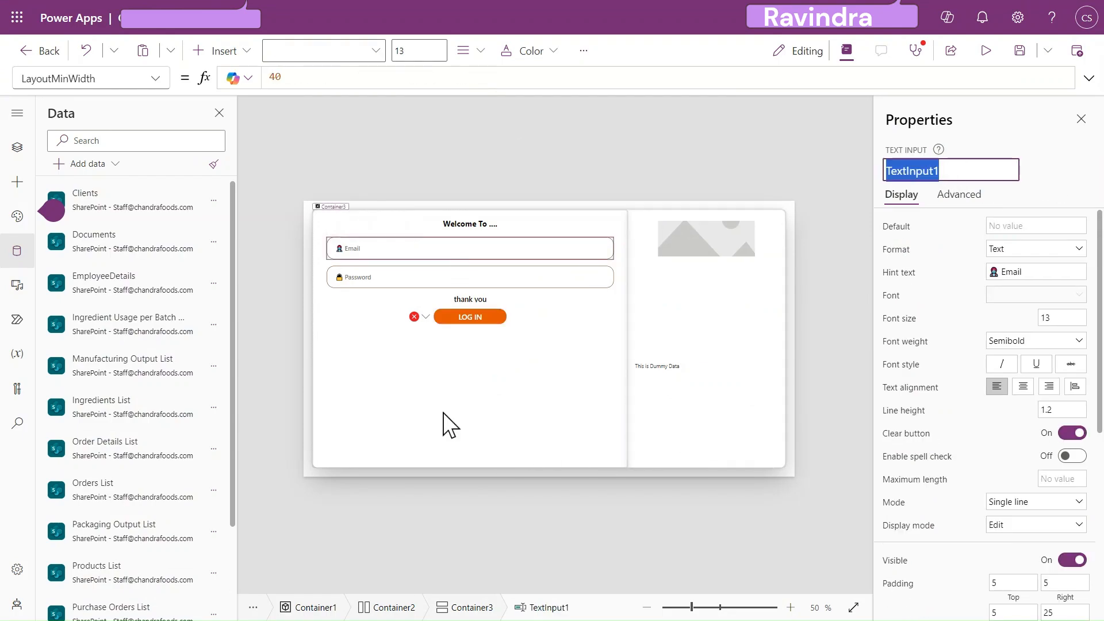
click(471, 317)
click(512, 78)
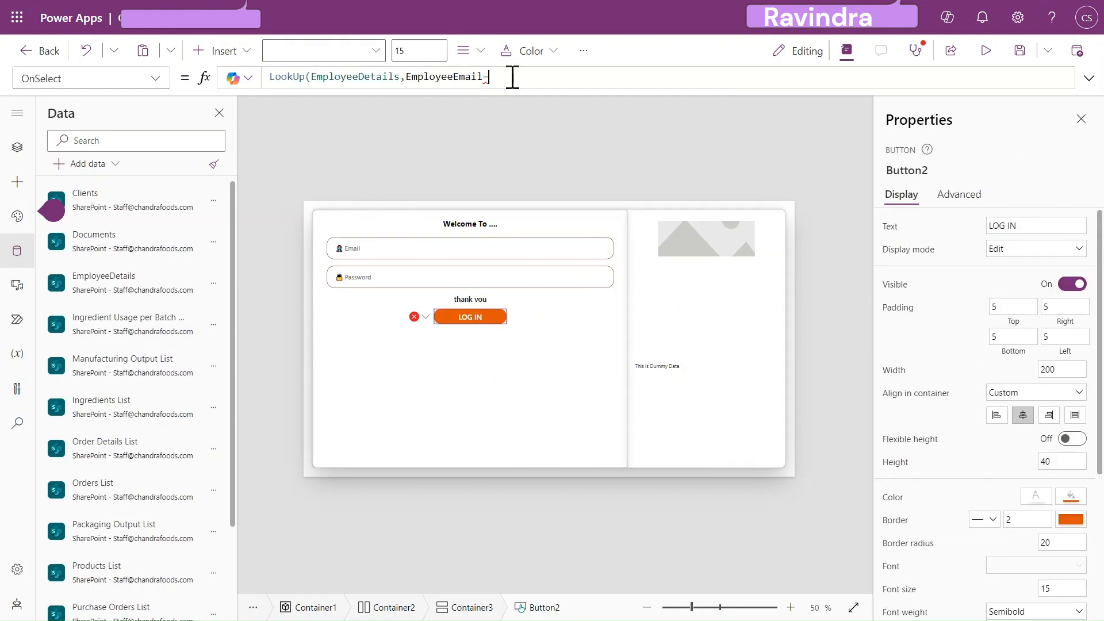
key(ctrl+v)
text(.T)
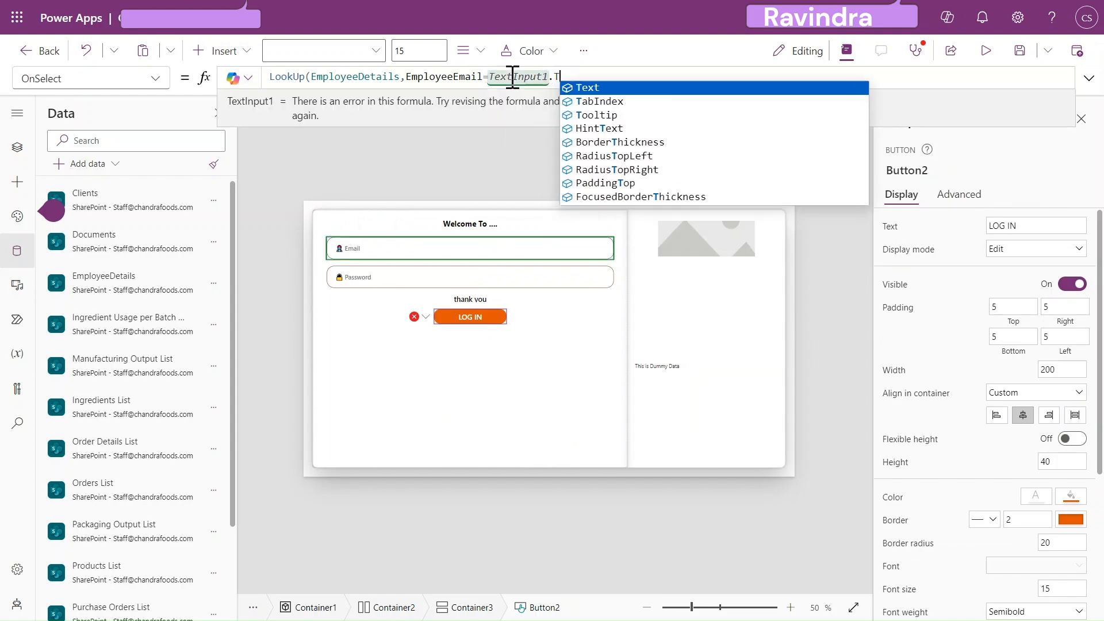
click(580, 87)
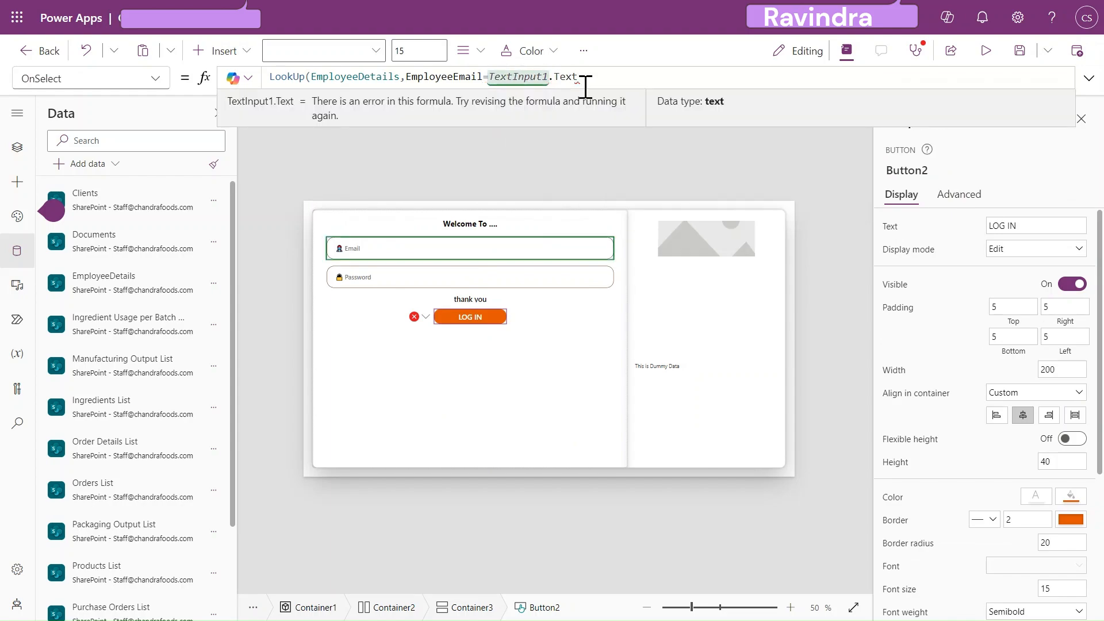
Add Password=TextInput1_1.Text as the LookUp's third argument, using the Password input's copied control name
text(,)
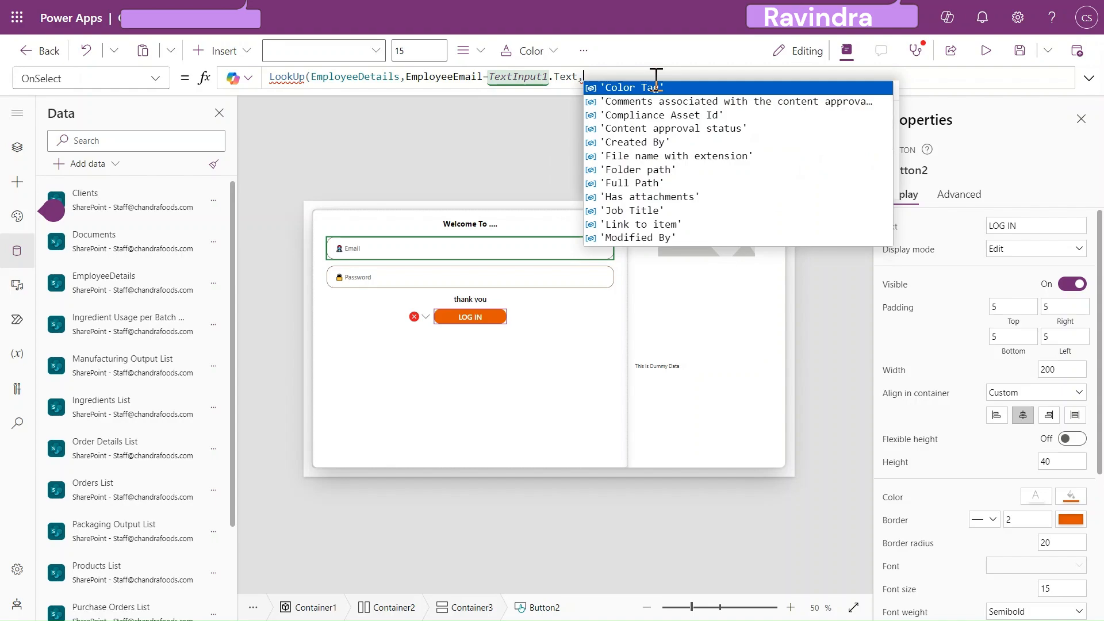
text(PAS)
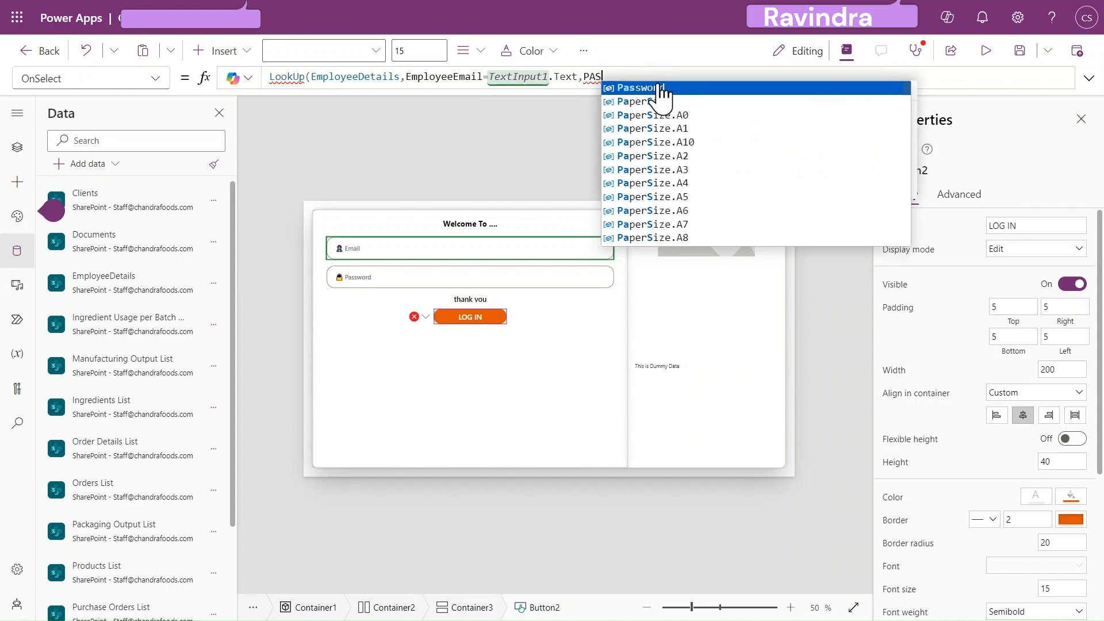
click(661, 90)
text(=)
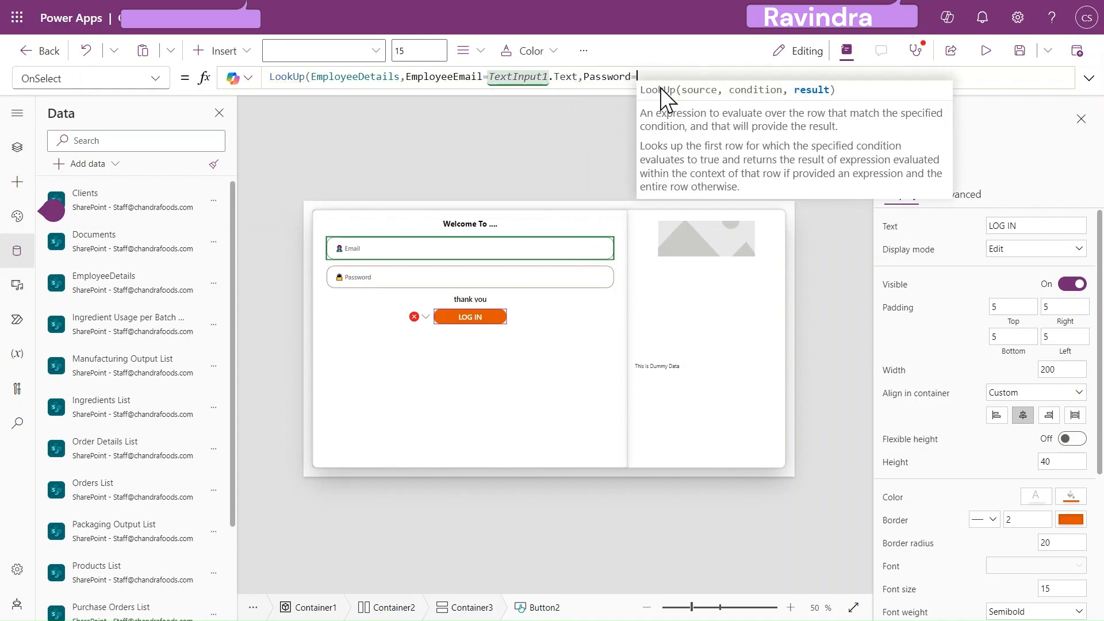
click(527, 278)
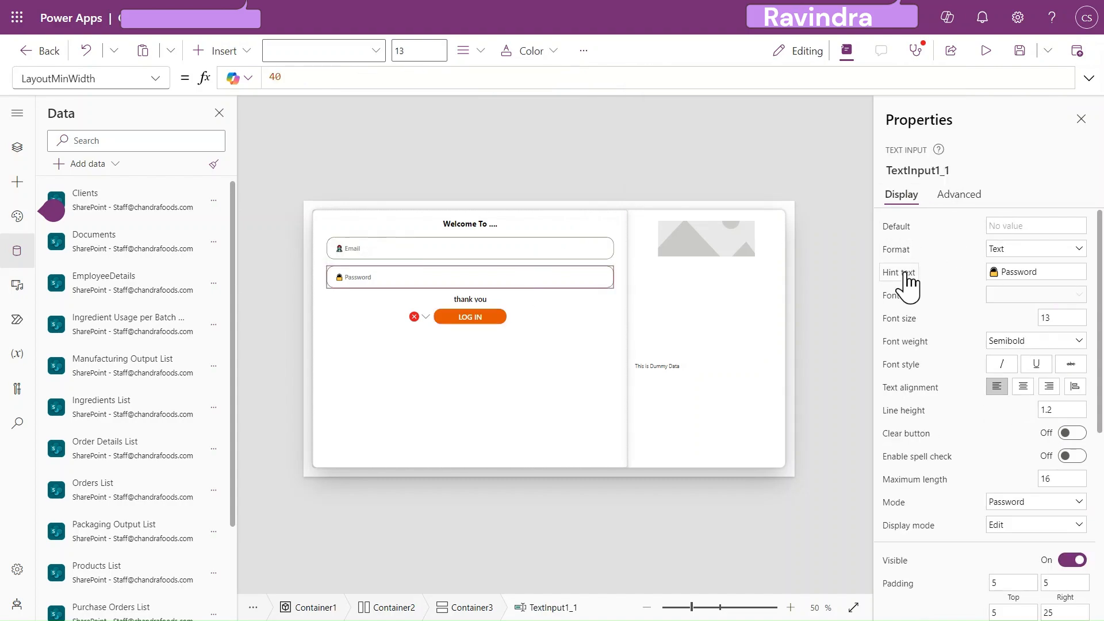
click(961, 171)
key(ctrl+c)
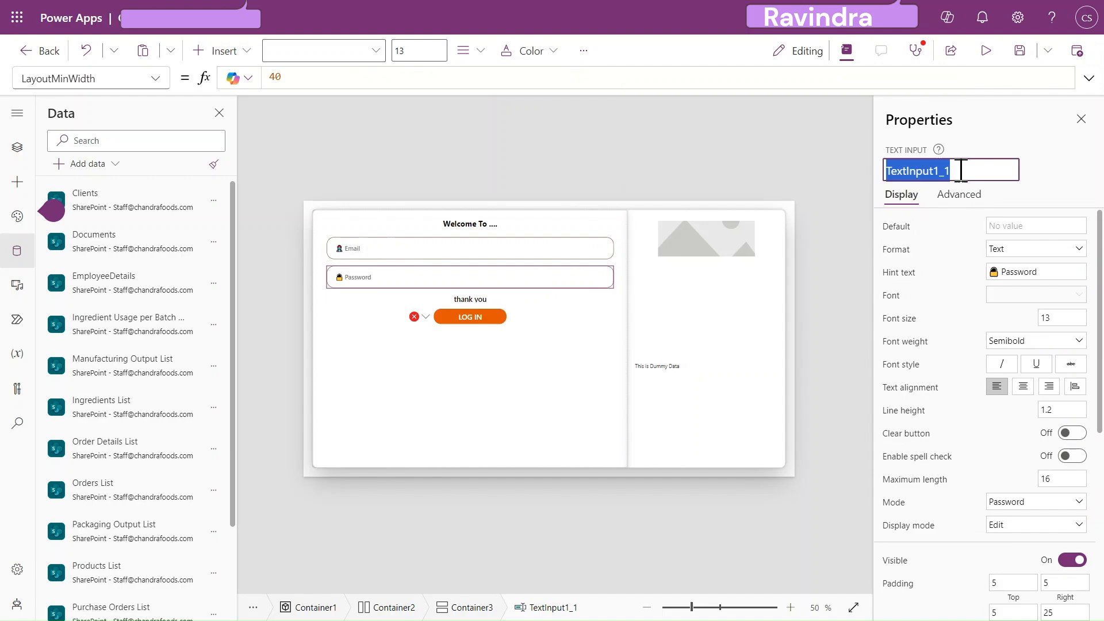
click(471, 315)
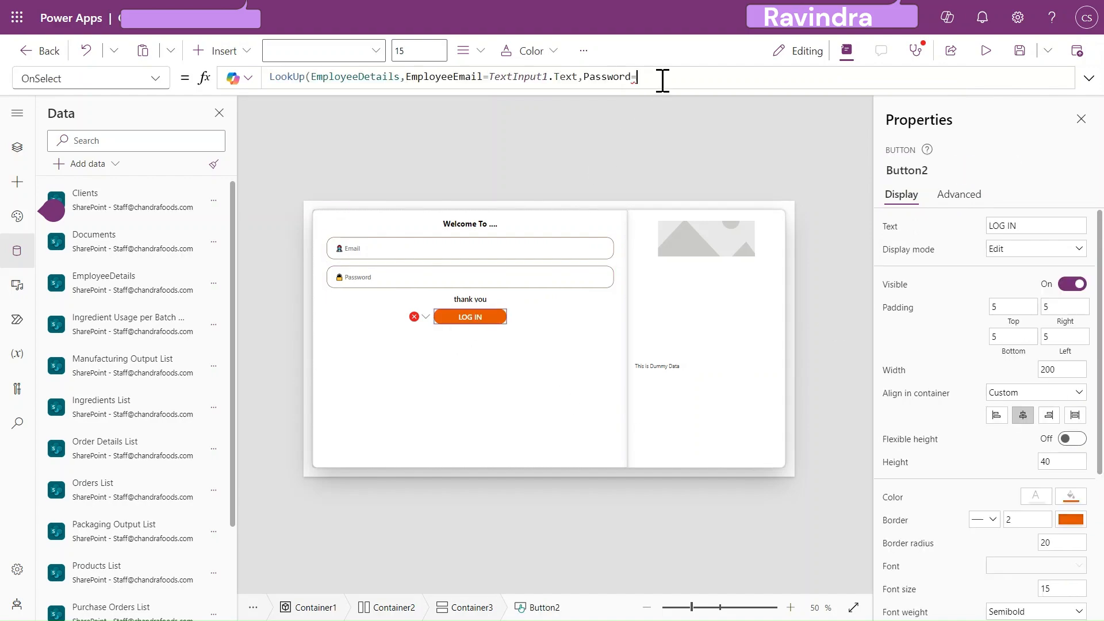
key(ctrl+v)
text(.)
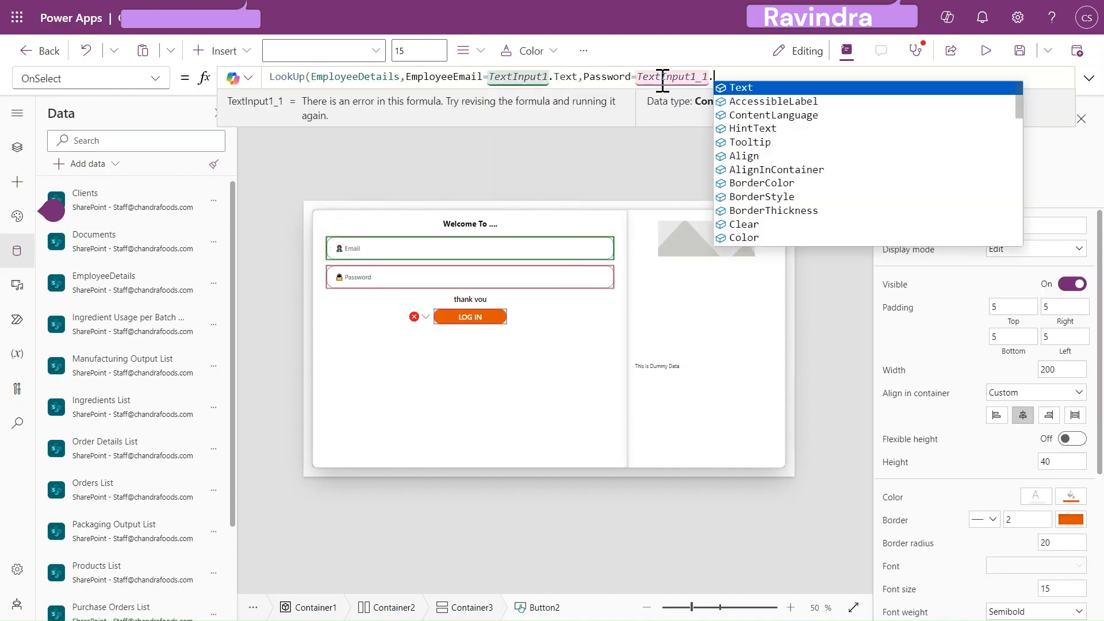
key(Tab)
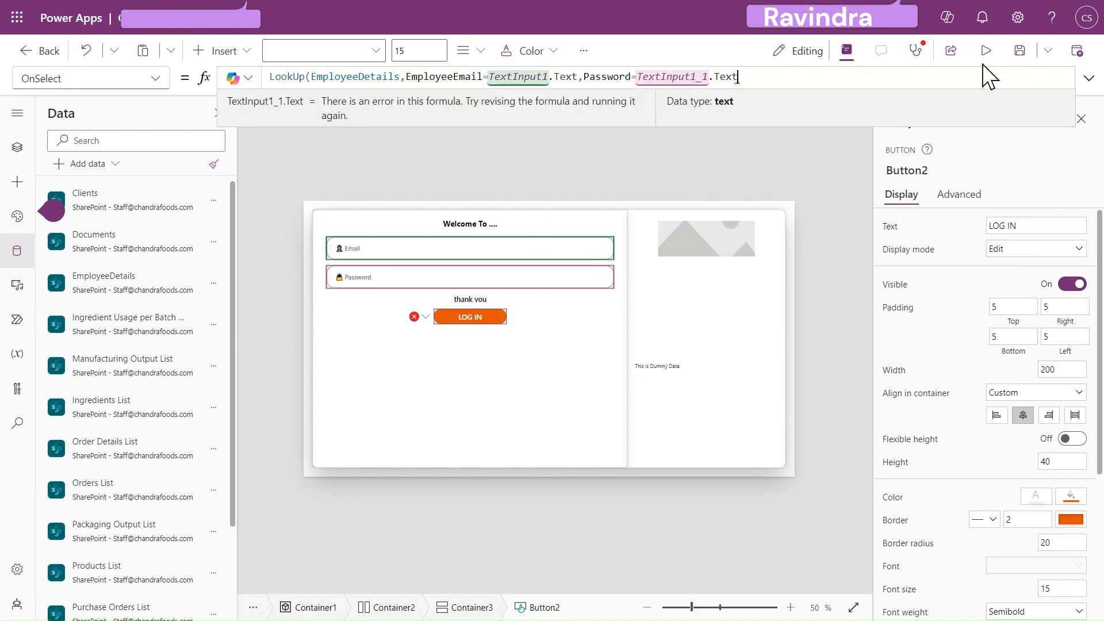
Preview the app, enter a test password in the Password field, then exit the preview and dismiss the tip
click(985, 52)
click(558, 230)
text(••••)
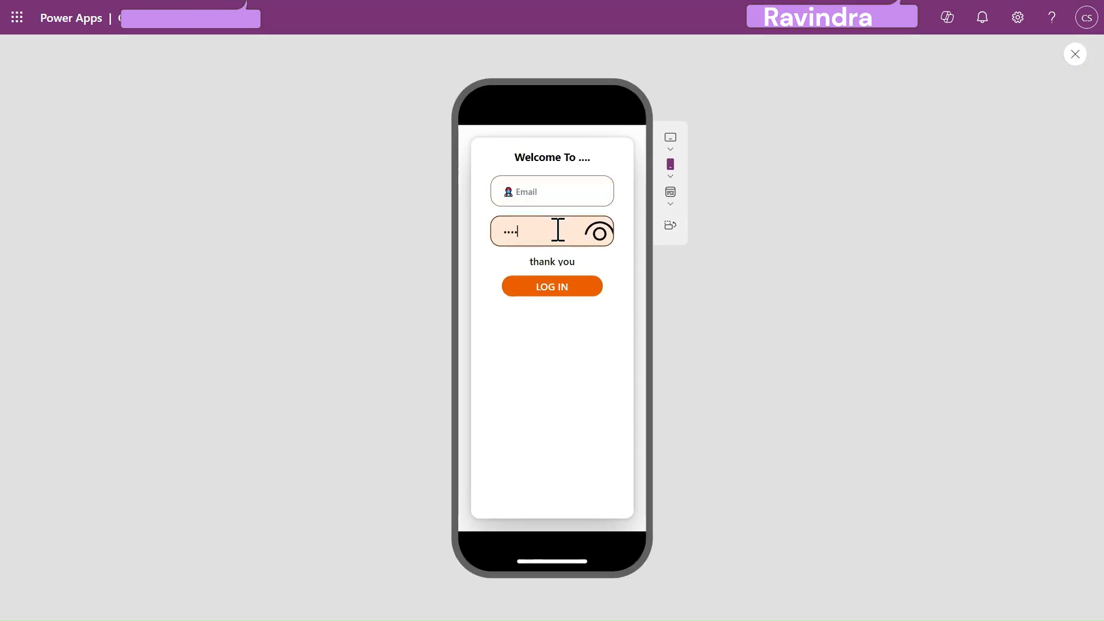
click(1075, 54)
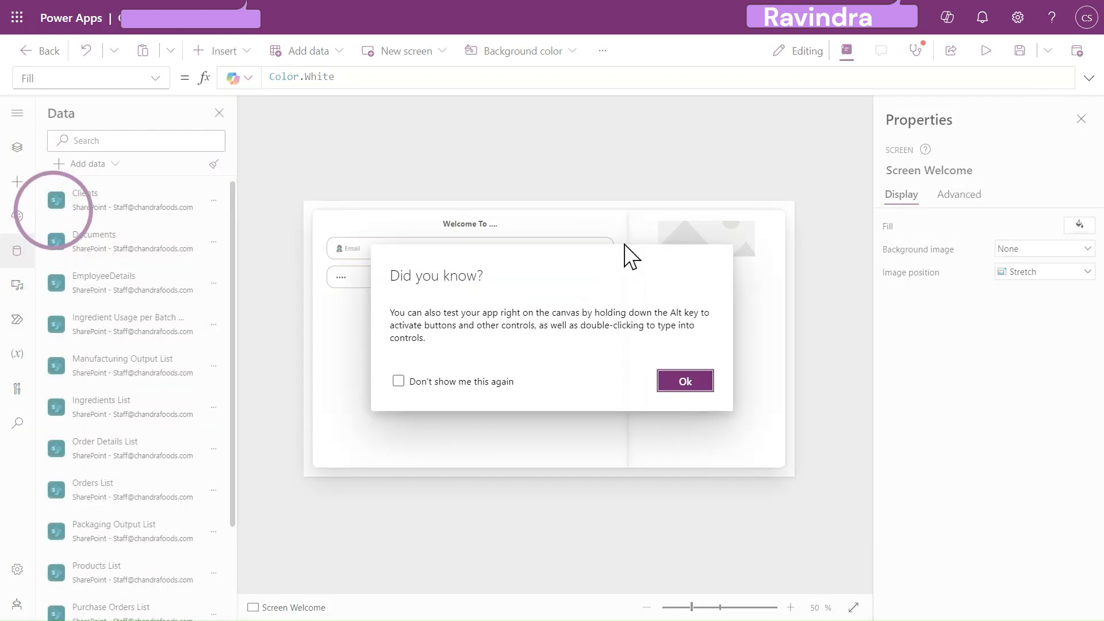
click(683, 380)
Reopen the LOG IN button's OnSelect formula and close the LookUp function with a parenthesis
click(481, 319)
double_click(722, 78)
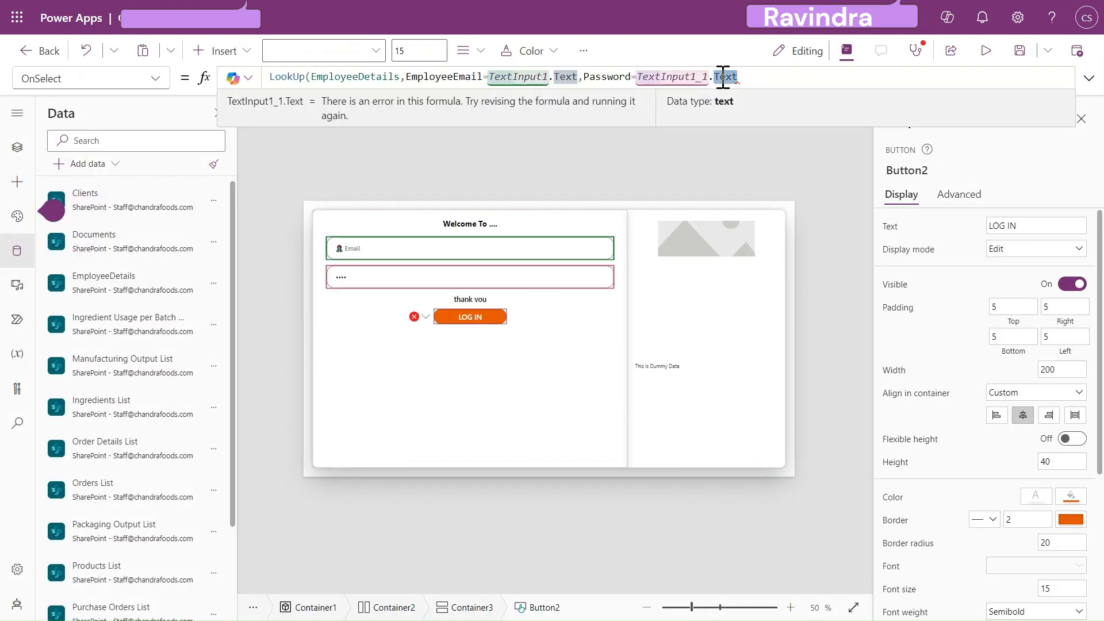
click(768, 78)
text())
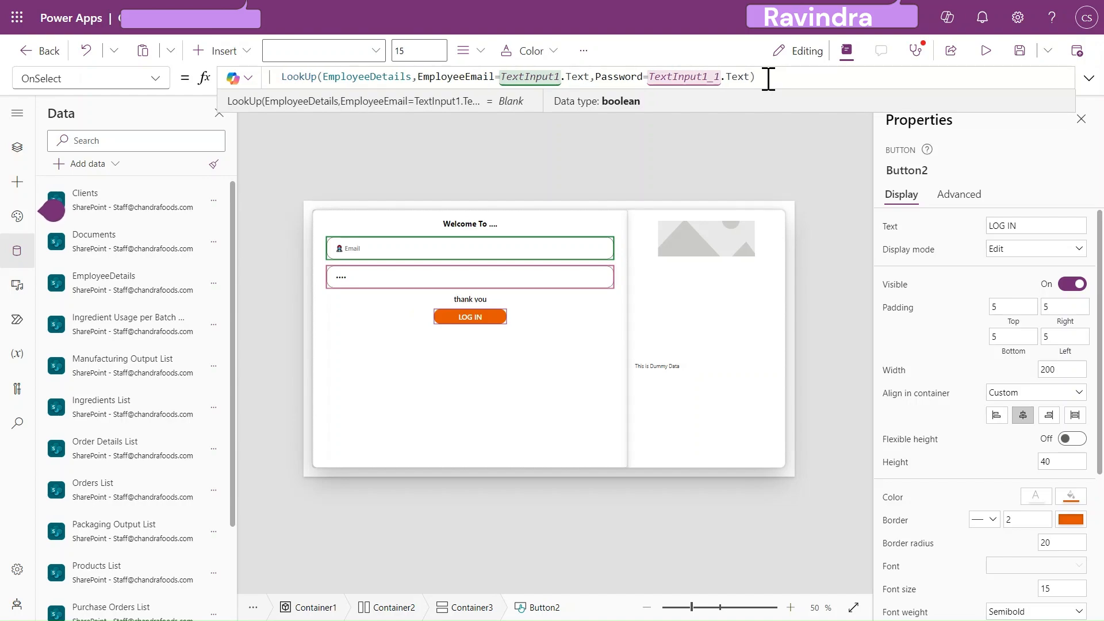
Wrap the whole LookUp expression in an IsBlank function
text(IS)
key(Down)
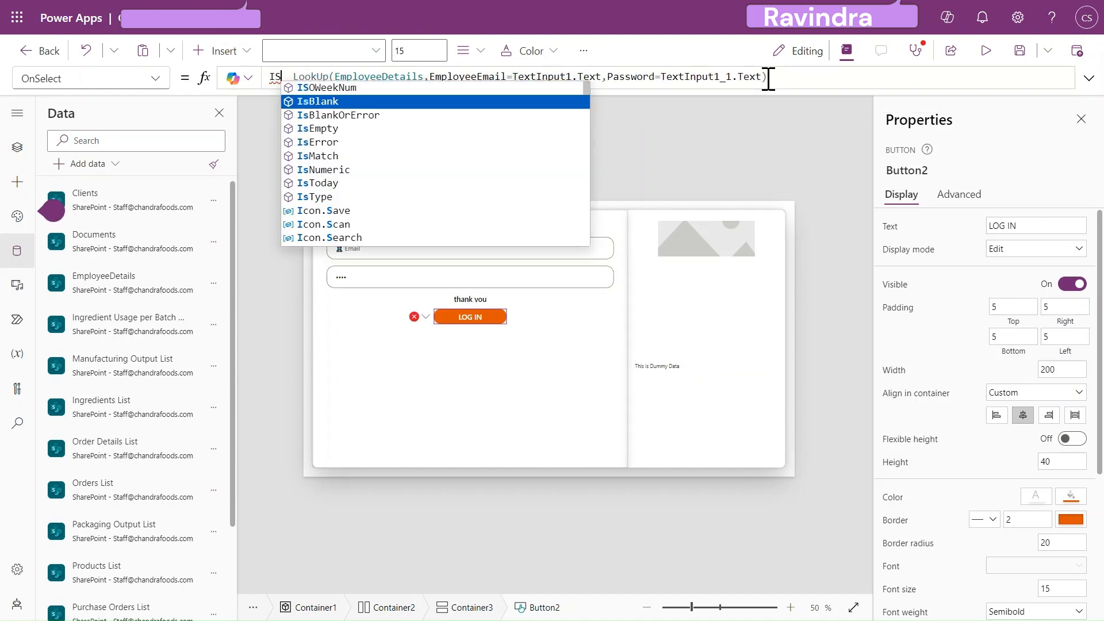
key(Tab)
click(814, 81)
text())
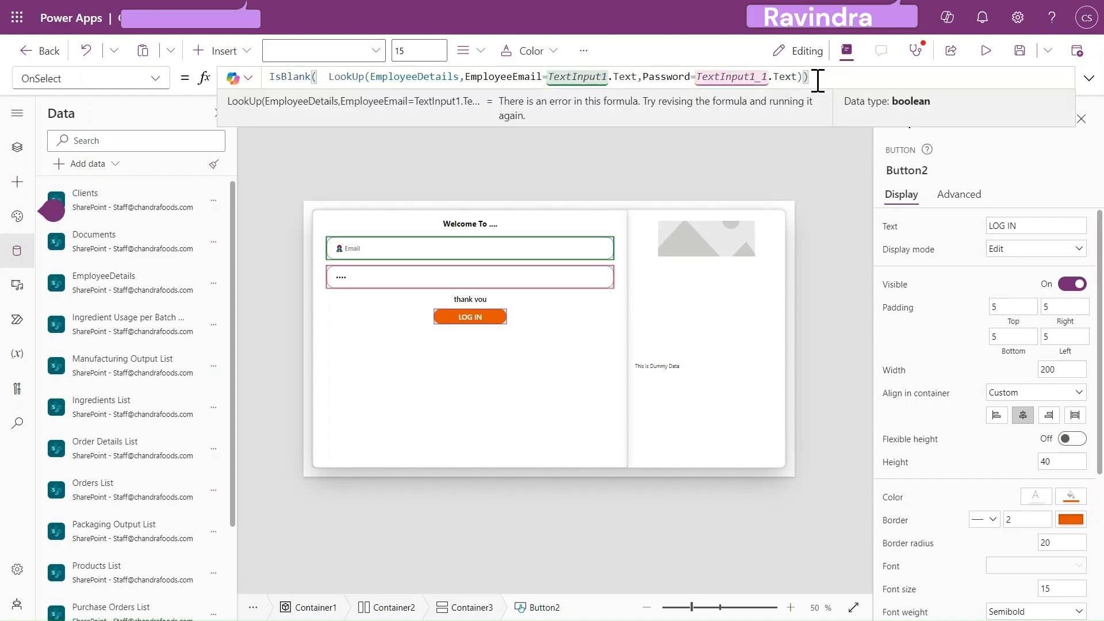
Open an If function in front of the IsBlank expression so the check serves as its condition
key(Home)
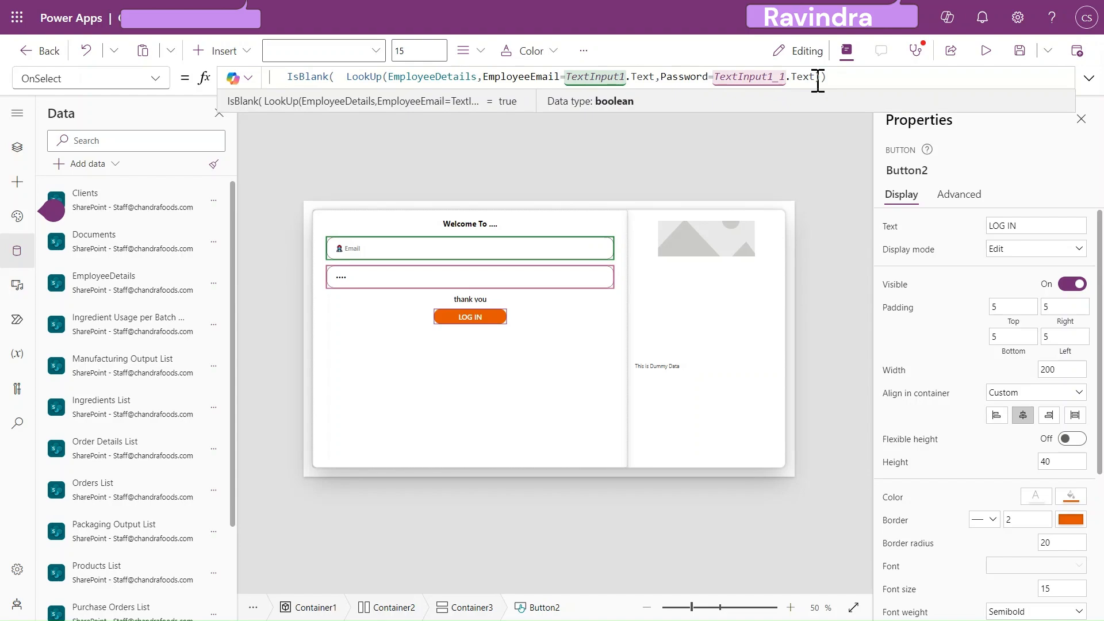
text(If)
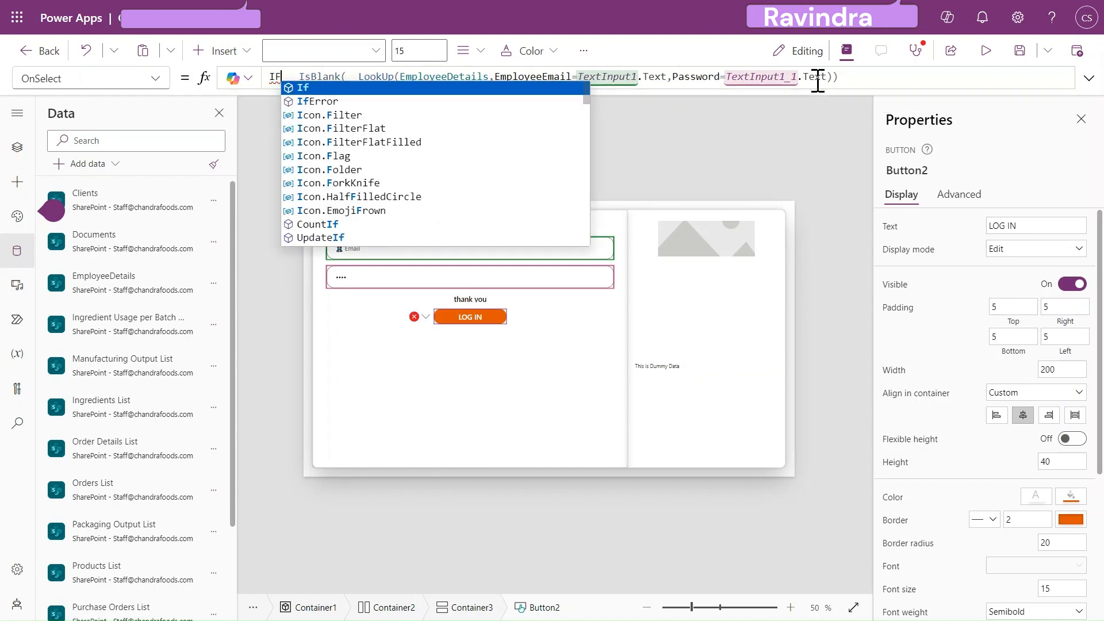
key(Escape)
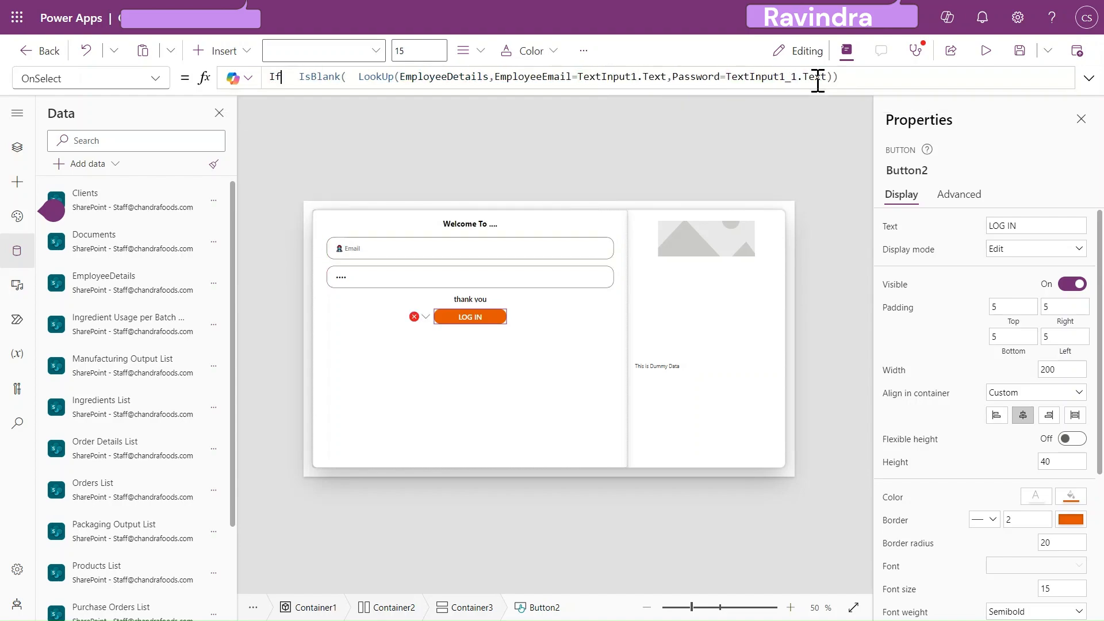
text(()
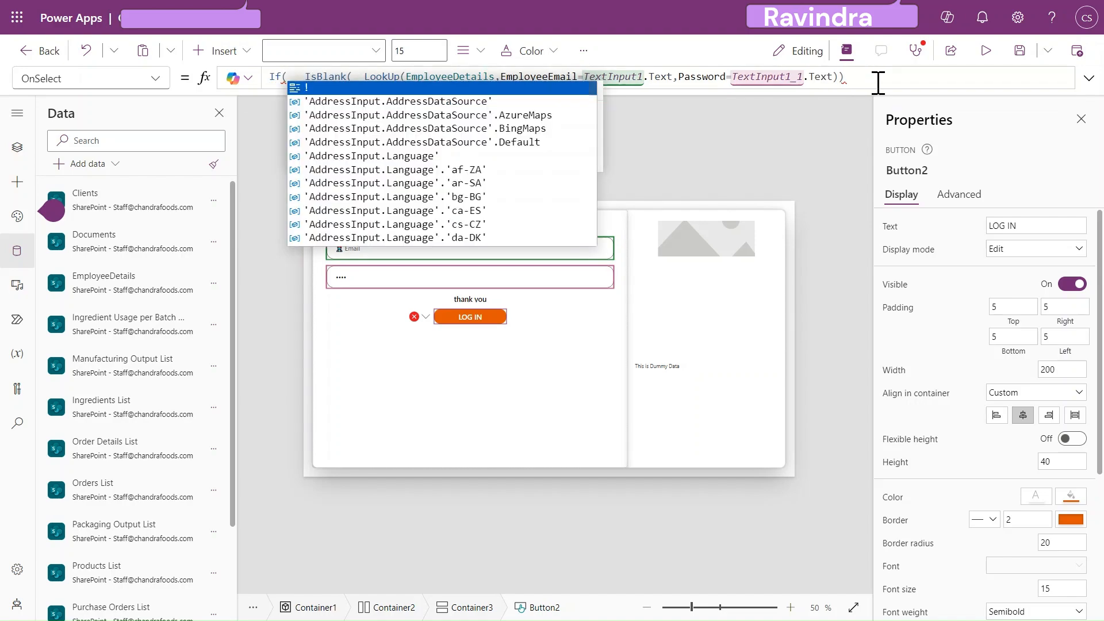
Add a Notify function as the true result of the If check in the LOG IN button's OnSelect formula
click(873, 78)
text(,NOTIF)
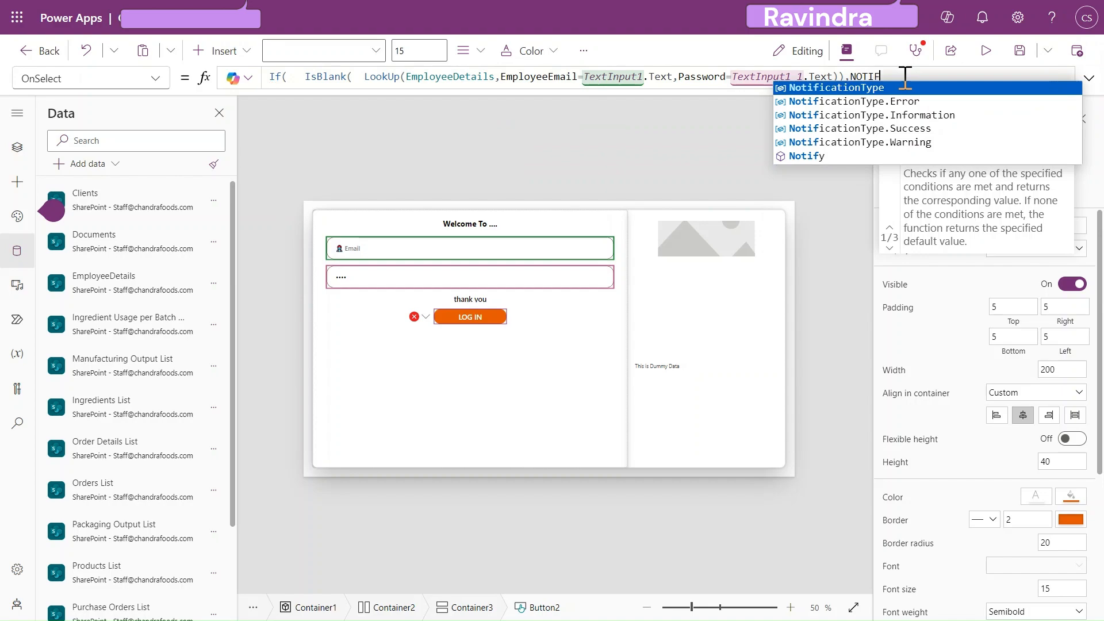
click(843, 154)
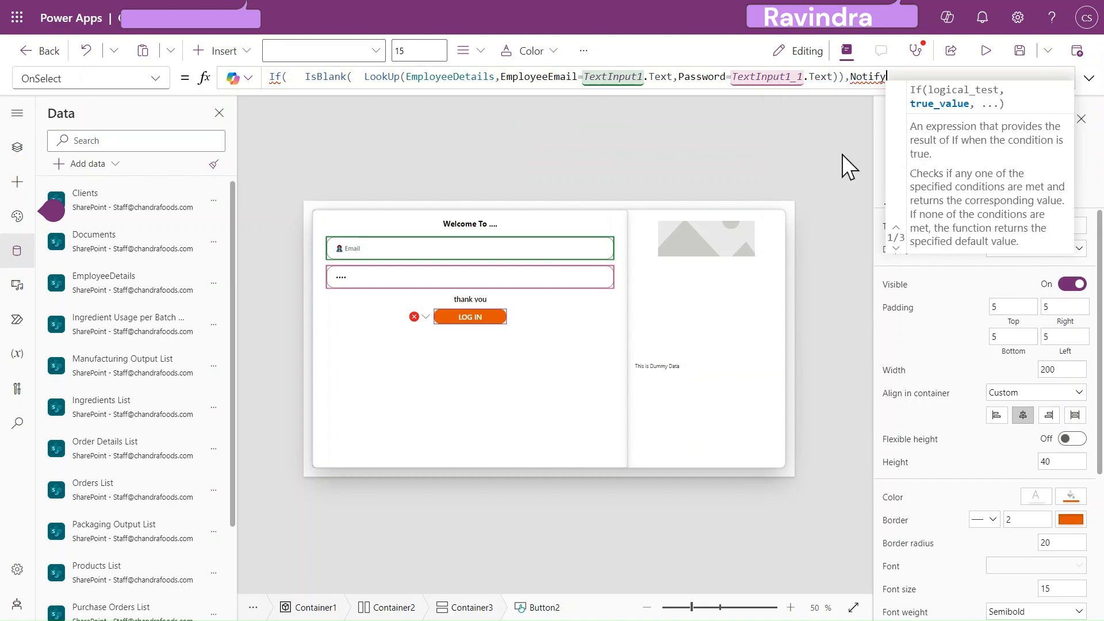
text((")
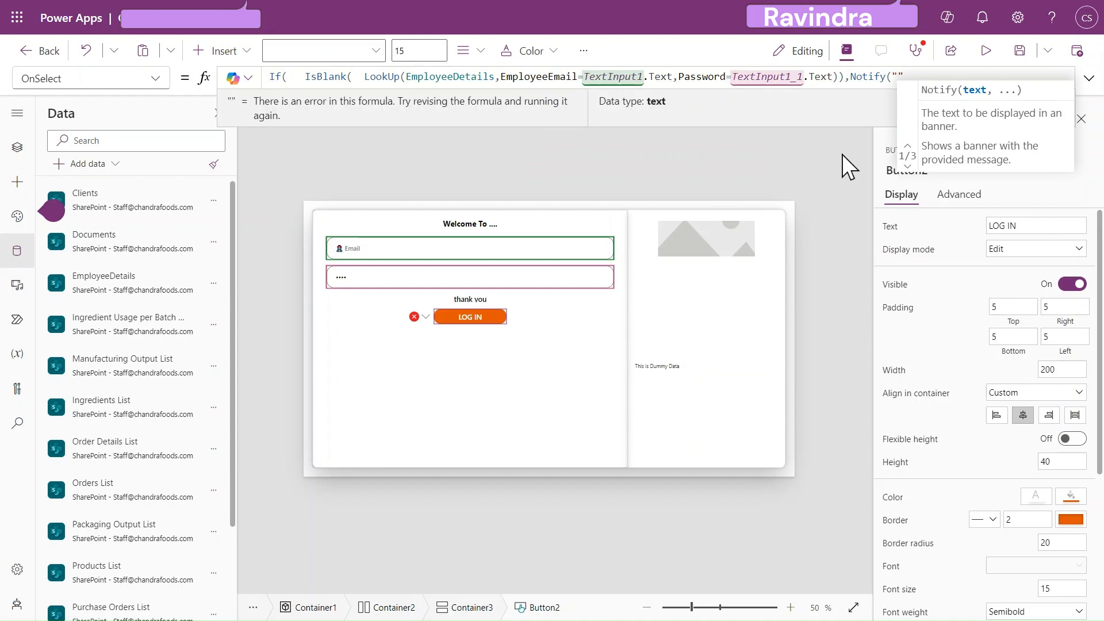
Enter "Check User Name And Pasword" as the Notify message text
text(c)
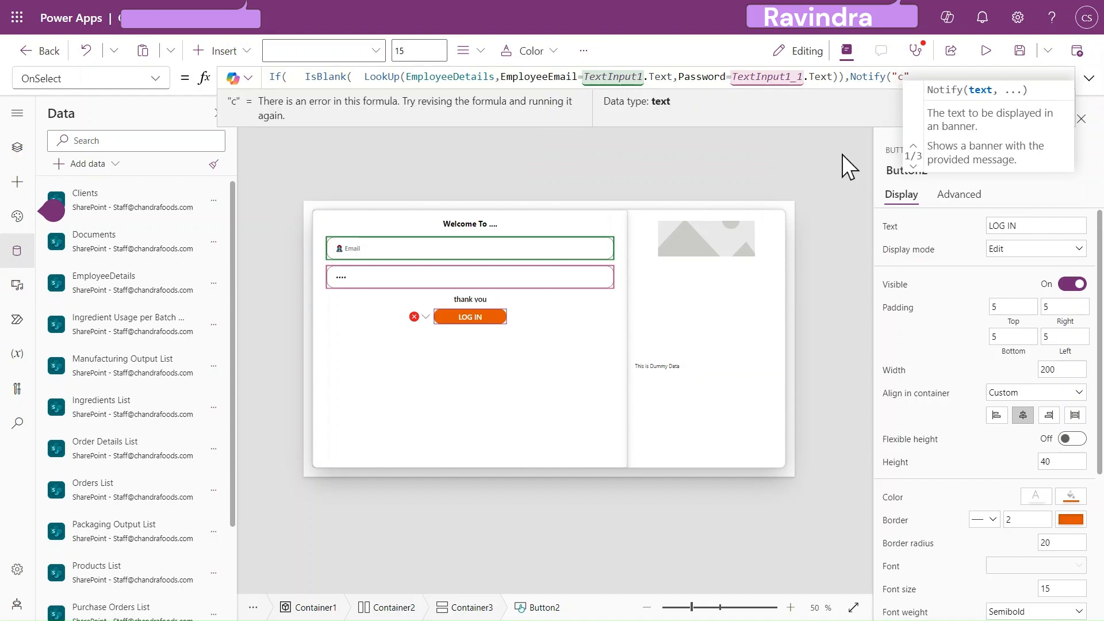
text(hec)
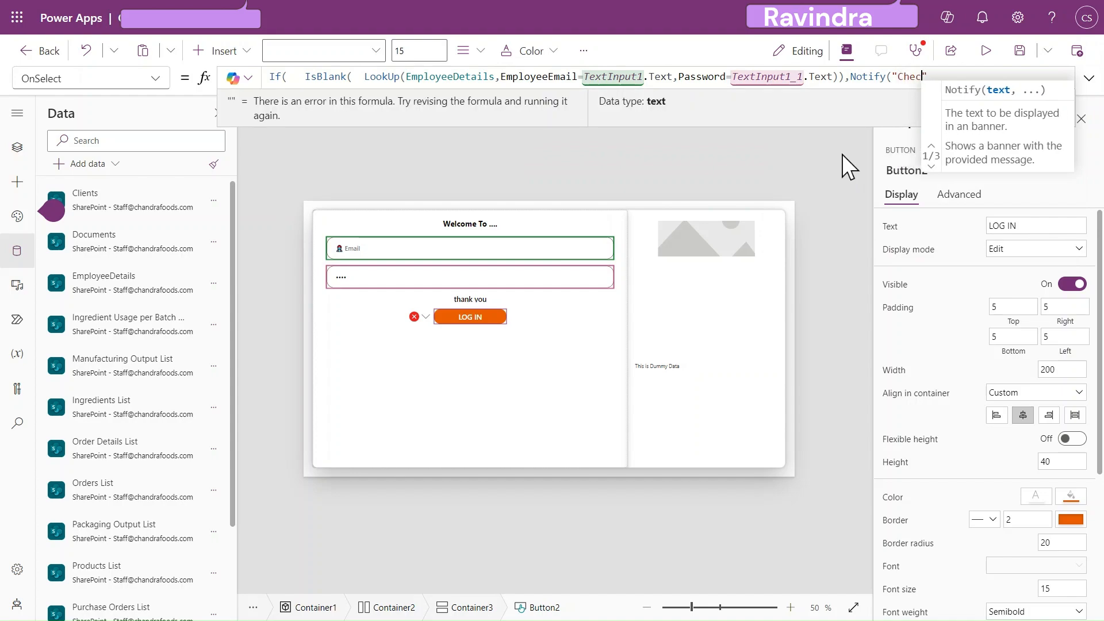
text(k Us)
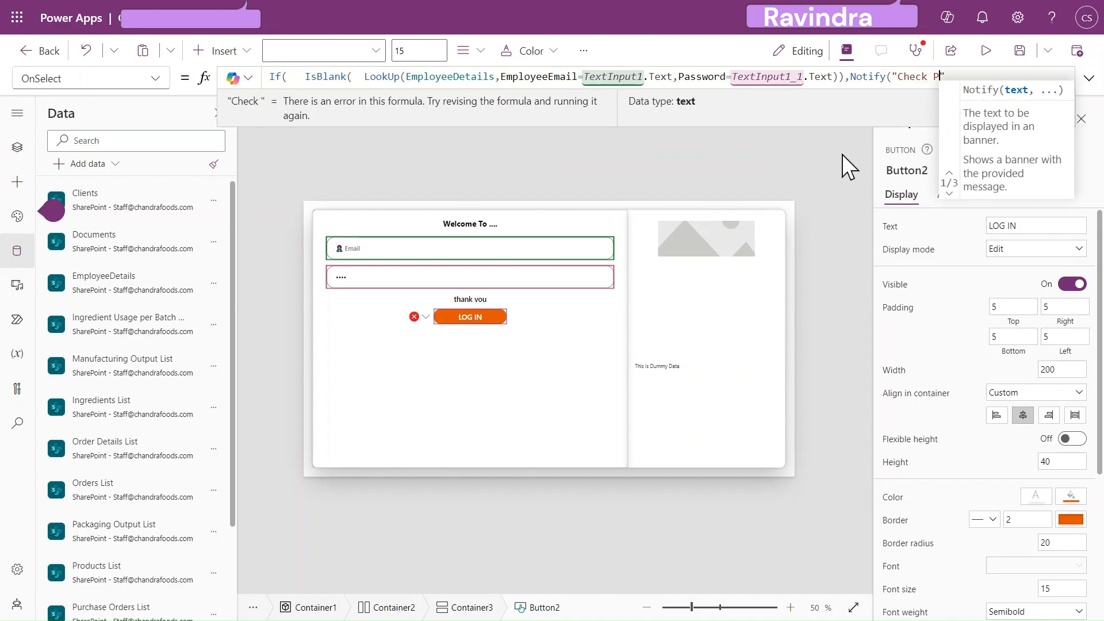
text(er)
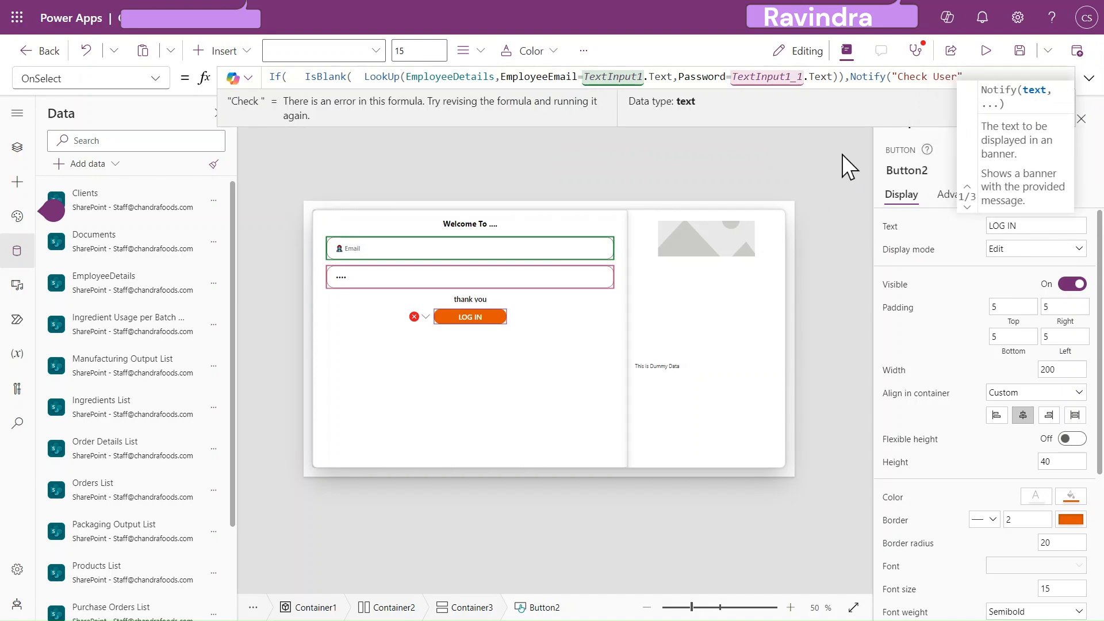
text( Name A)
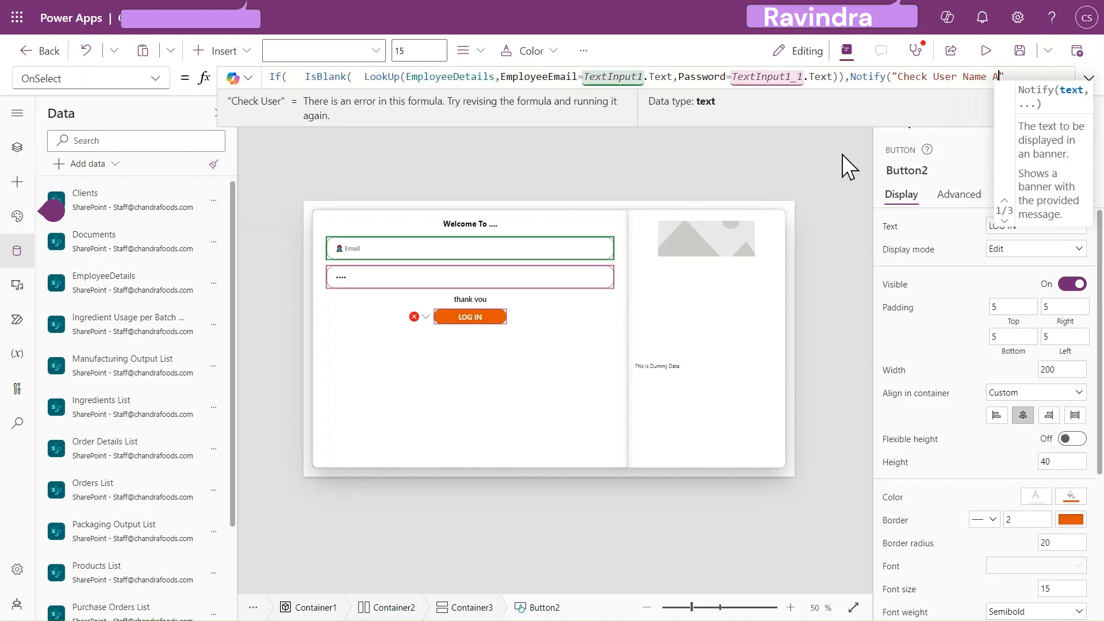
text(nd Pas)
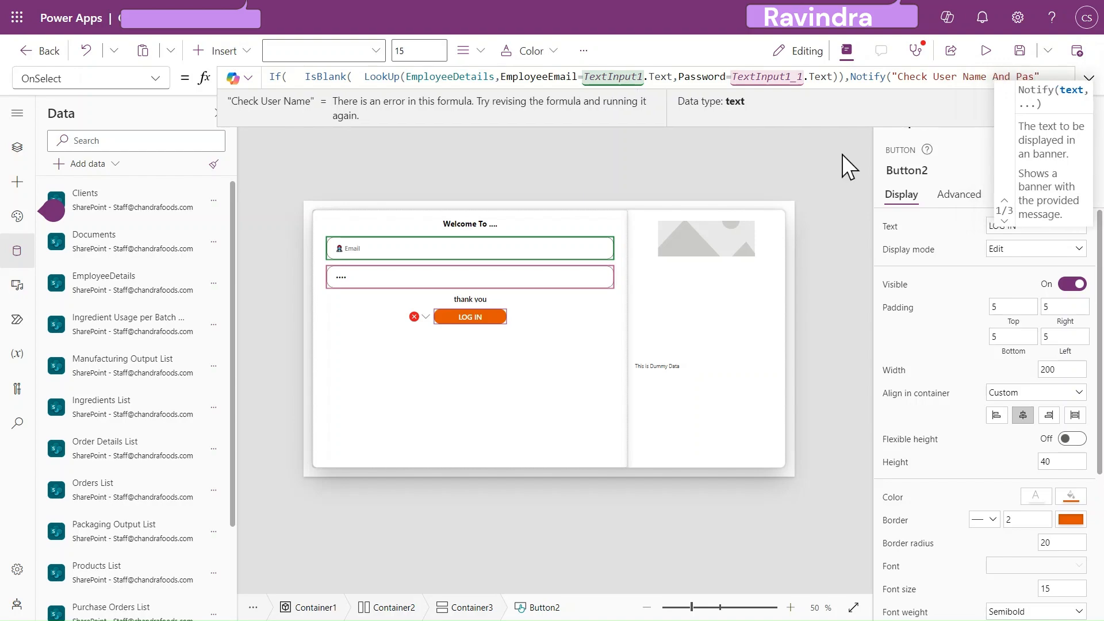
text(word)
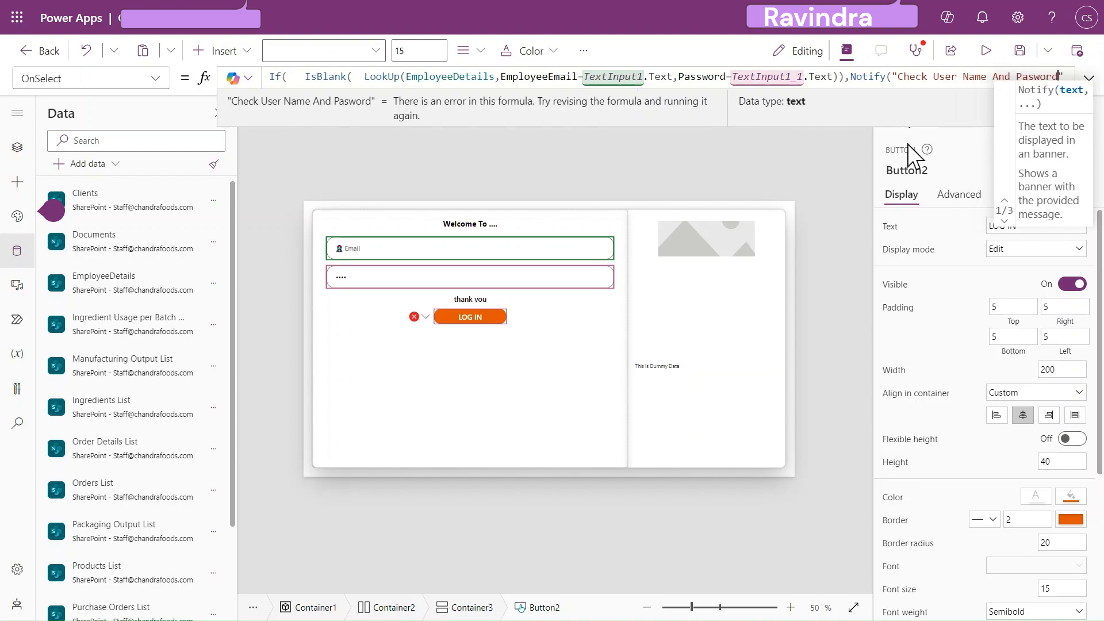
Set the notification type to NotificationType.Error and close the Notify function, followed by a comma for the else result
text(,)
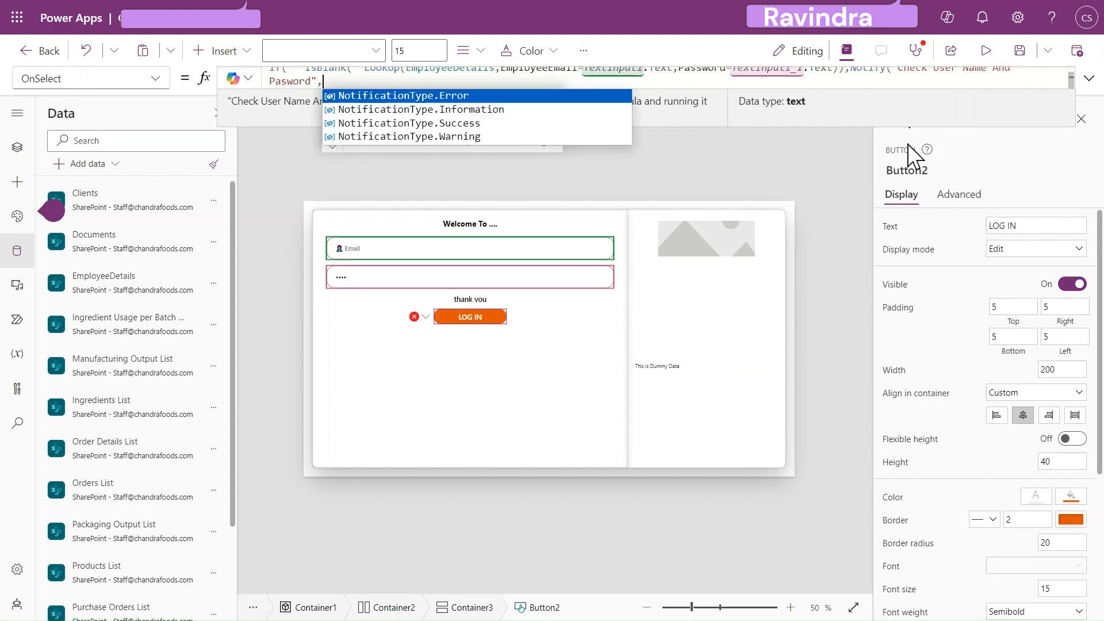
key(Down)
key(Down)
key(Up)
key(Up)
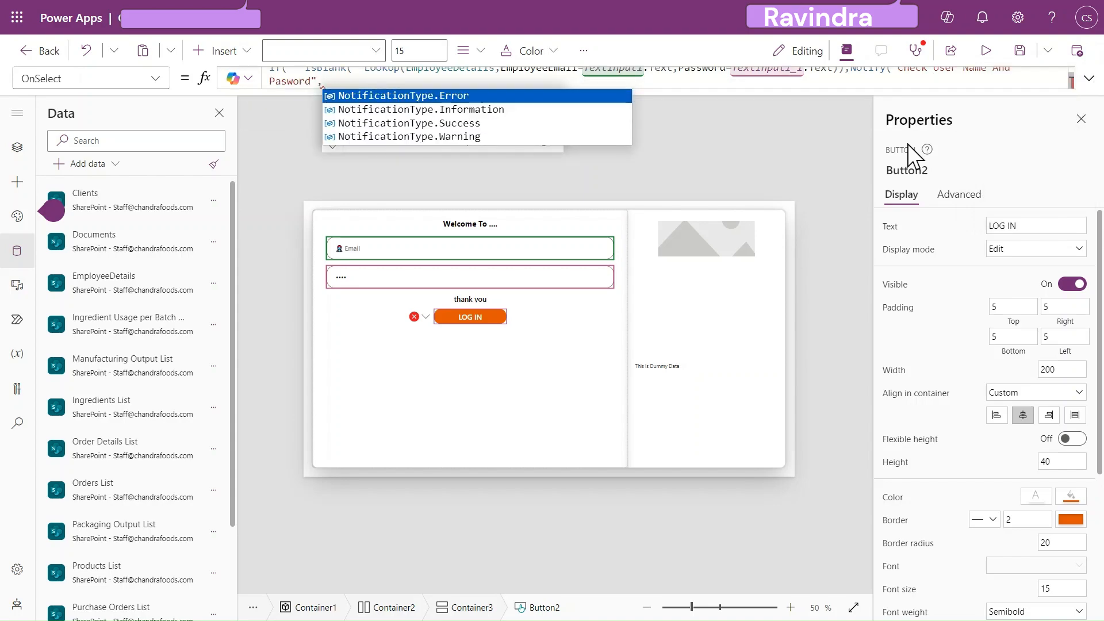
key(Tab)
text(),)
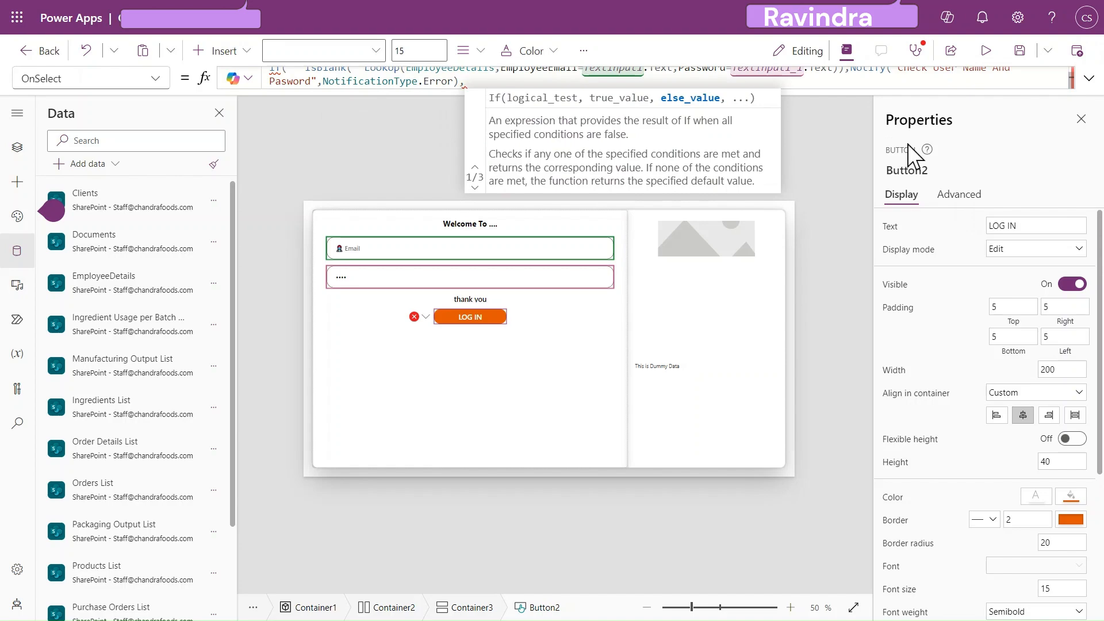
Add NotificationType.Success as the else result and close the If function
text(not)
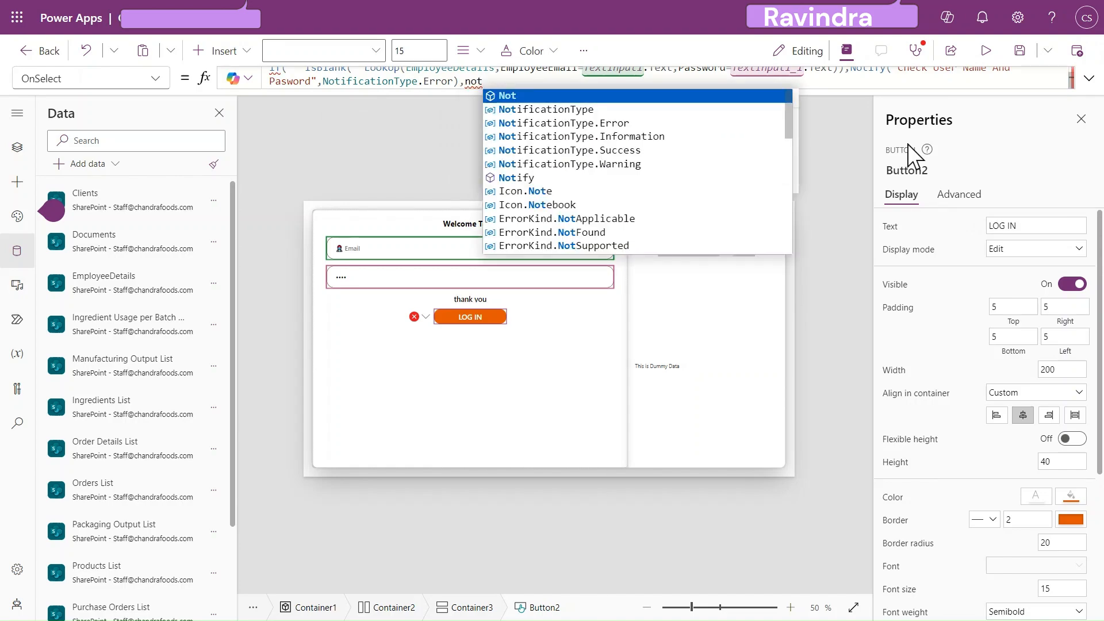
key(Down)
key(Down)
key(Down)
key(Down)
key(Tab)
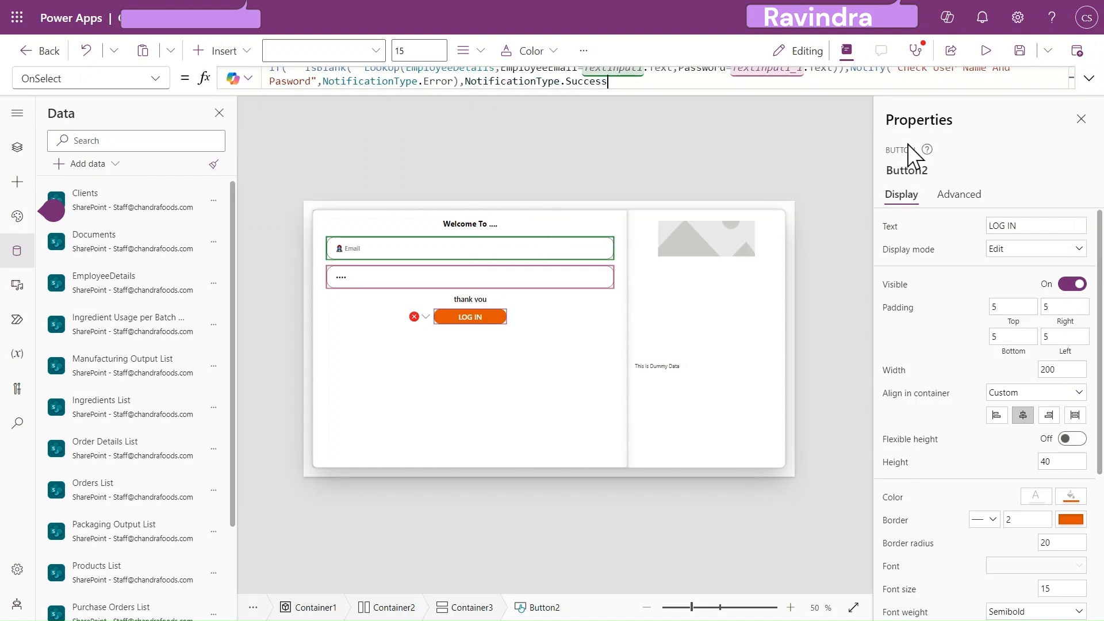
text())
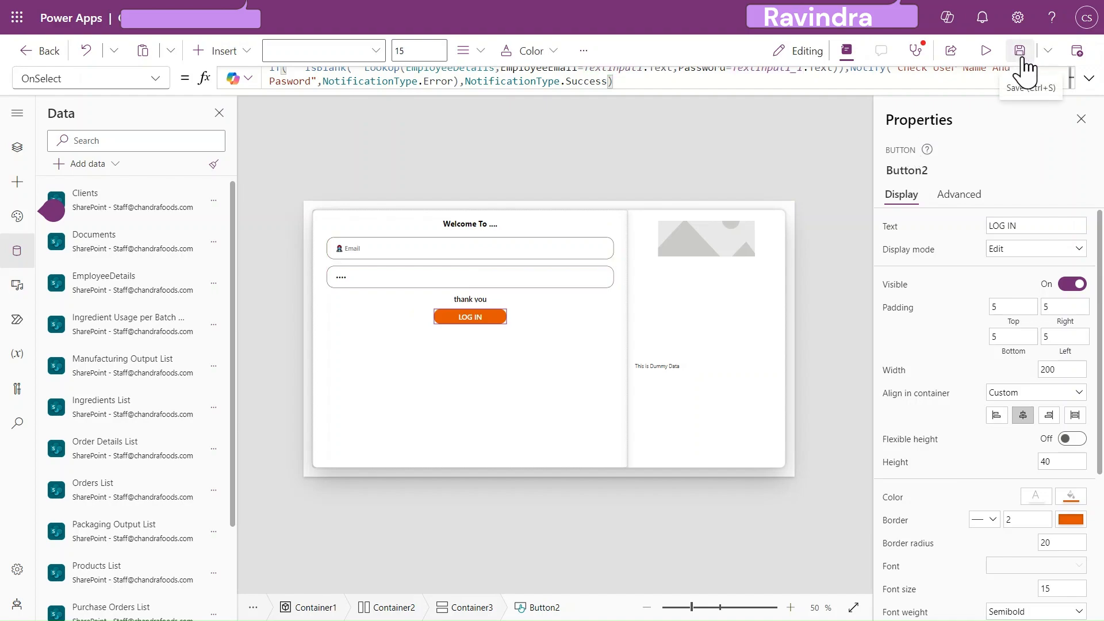
Switch to the EmployeeDetails SharePoint list, enter a password in the selected employee's Password field and save the record
mouse_move(638, 3)
click(215, 2)
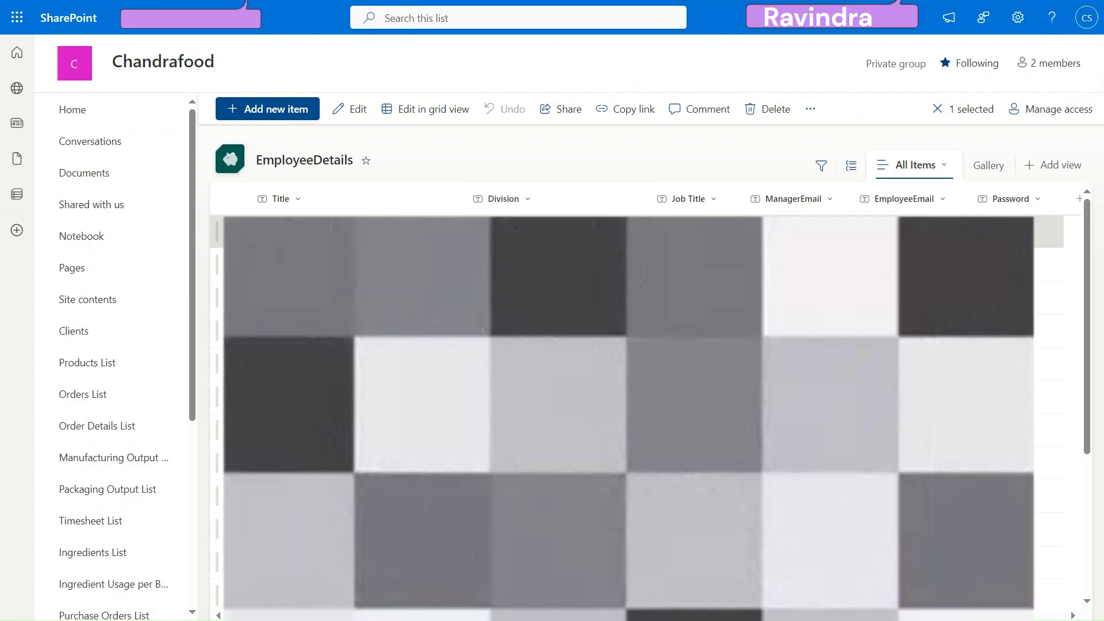
click(350, 110)
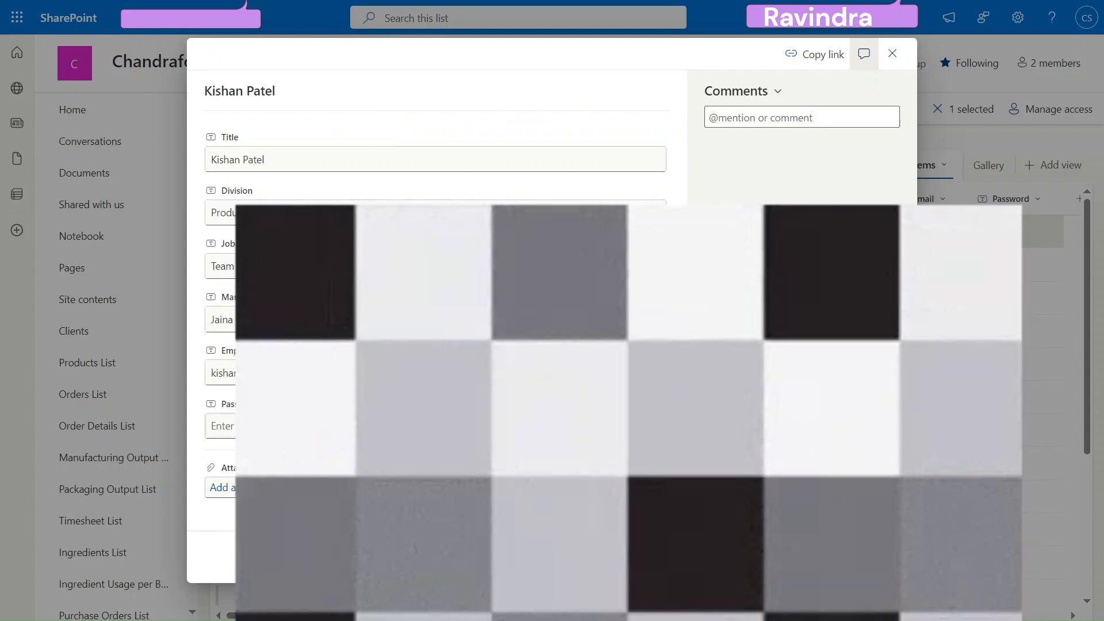
click(216, 426)
text(Passw)
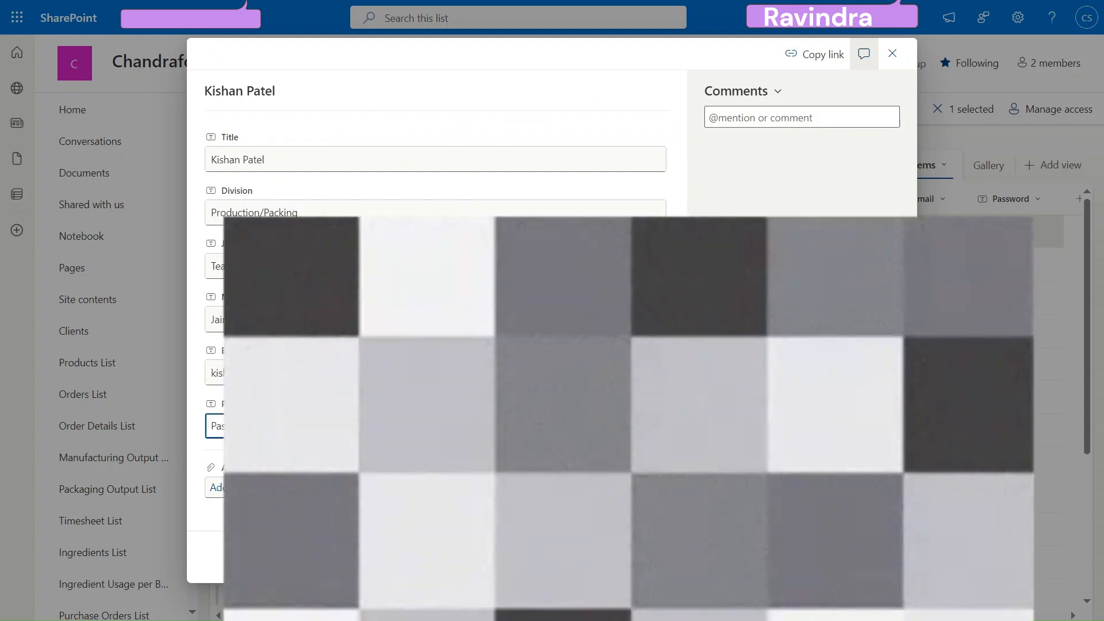
click(572, 557)
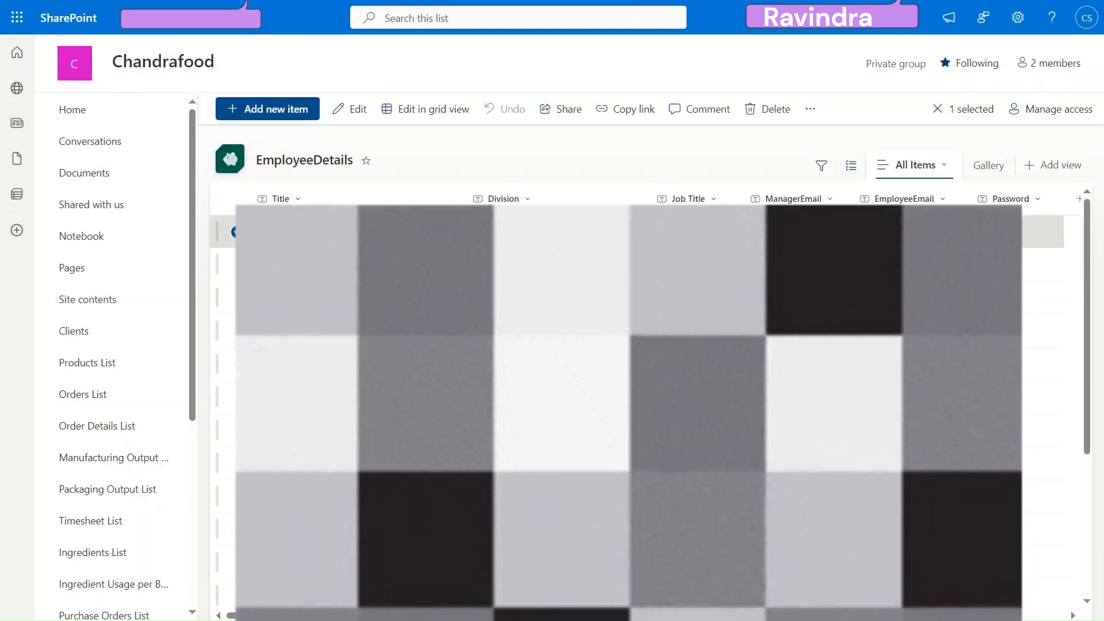
Switch back to Power Apps, preview the app and put the cursor in the Email field
mouse_move(670, 6)
click(144, 5)
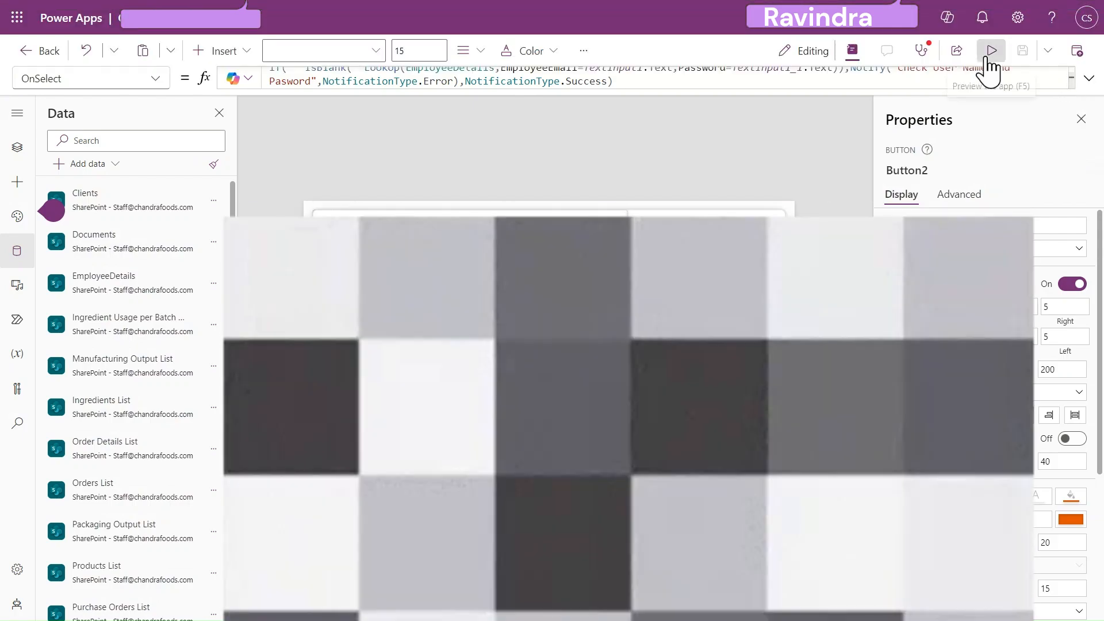
click(984, 55)
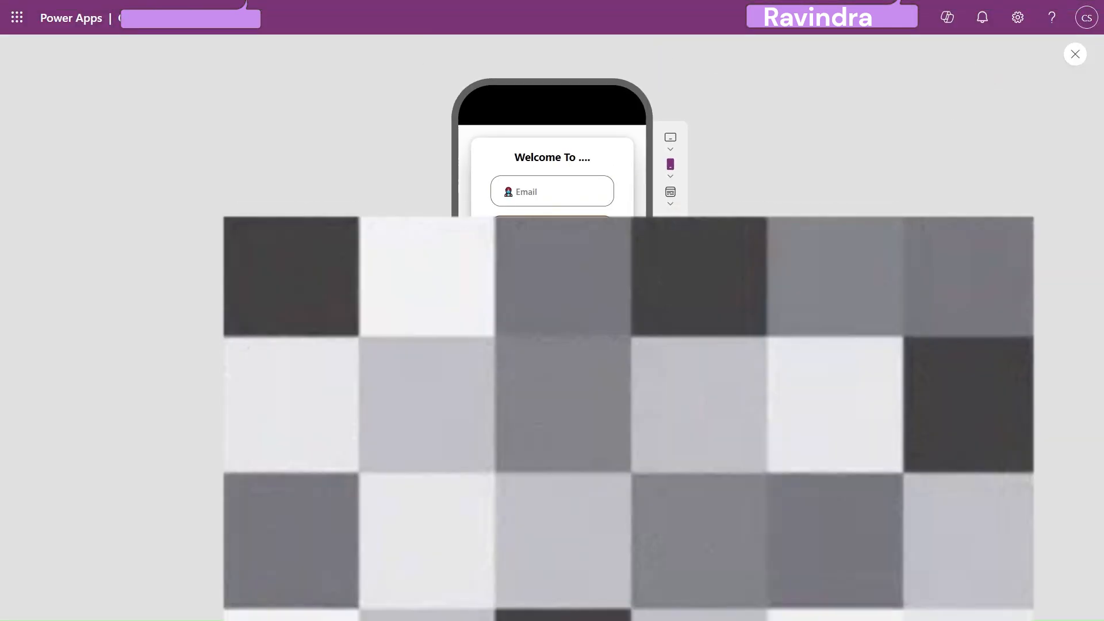
click(589, 185)
Switch to the EmployeeDetails SharePoint list, open the same employee's record and copy its employee email
mouse_move(451, 10)
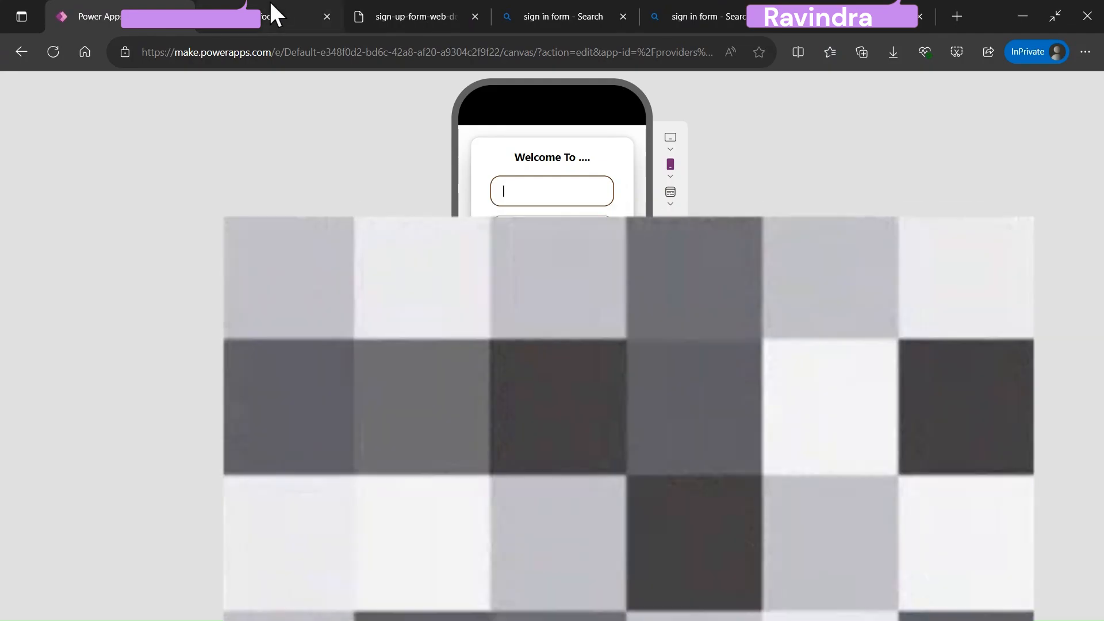
click(271, 7)
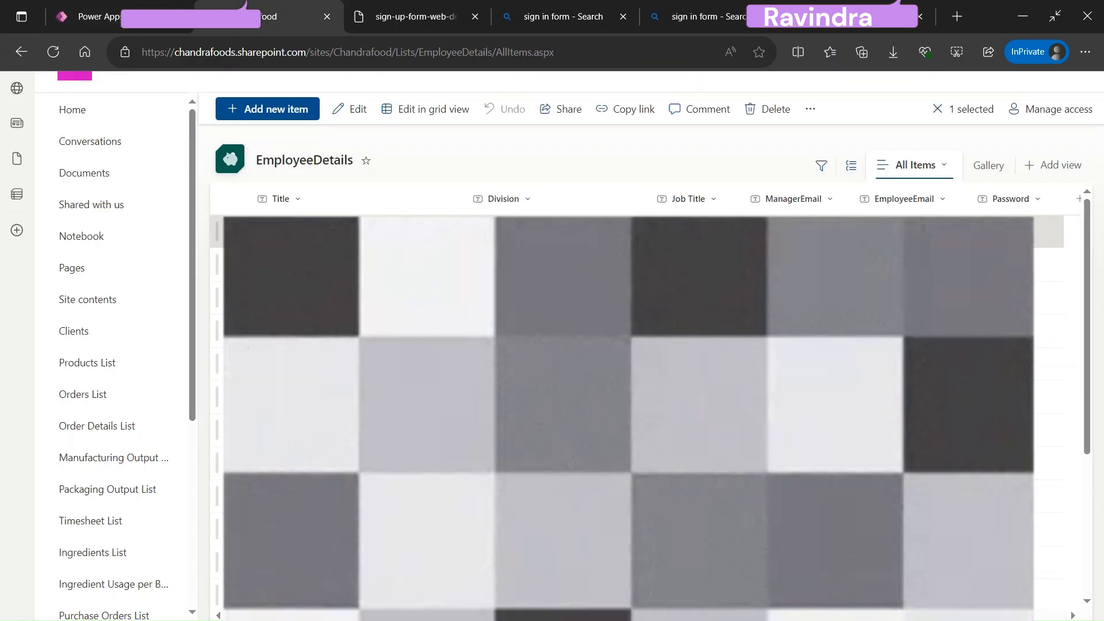
click(284, 232)
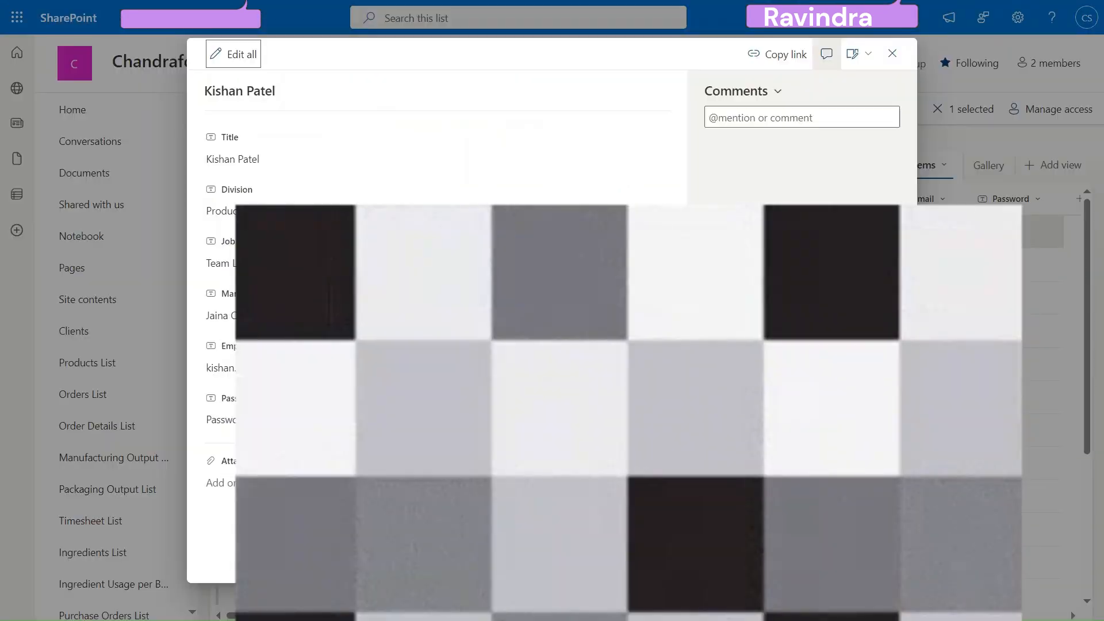
mouse_move(523, 1)
click(269, 368)
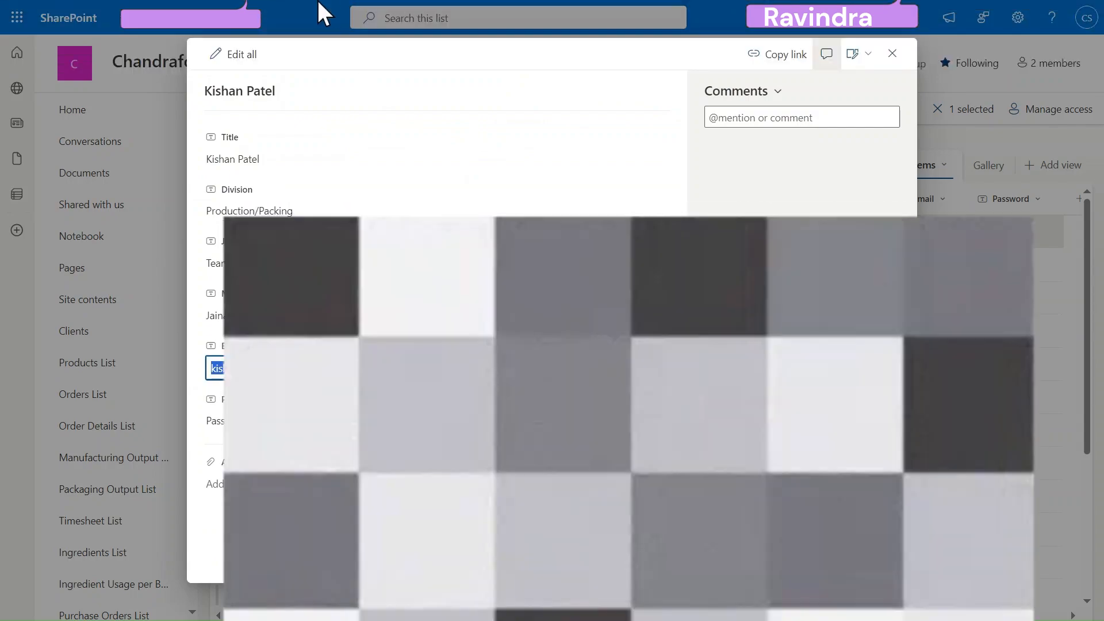
Return to the Power Apps preview and test LOG IN with the copied employee email and the account password
mouse_move(318, 1)
click(130, 5)
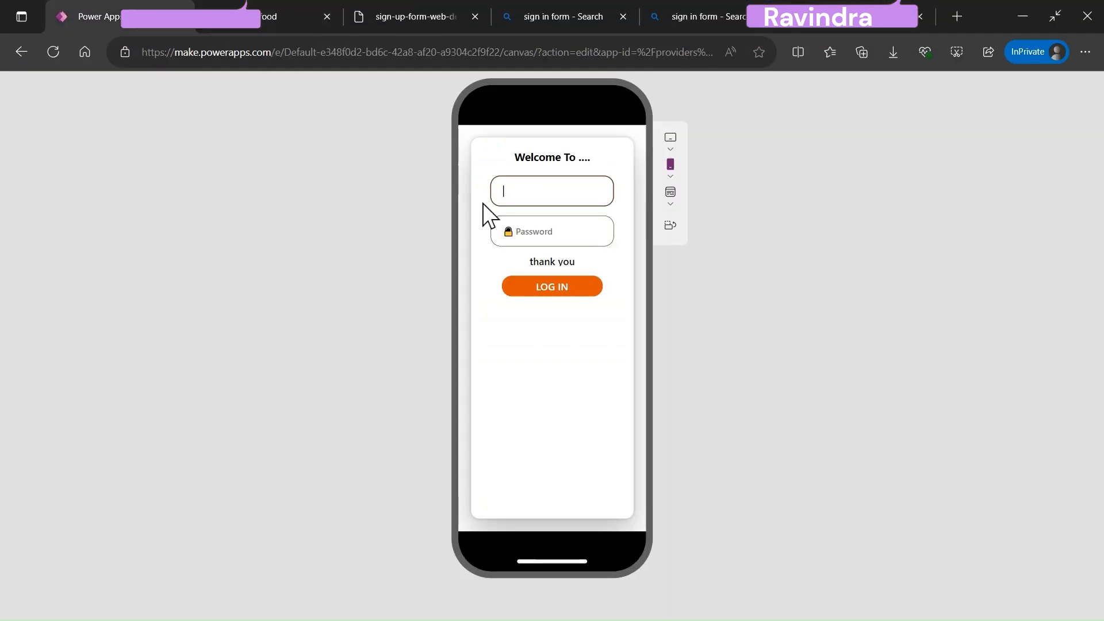
click(564, 201)
key(ctrl+v)
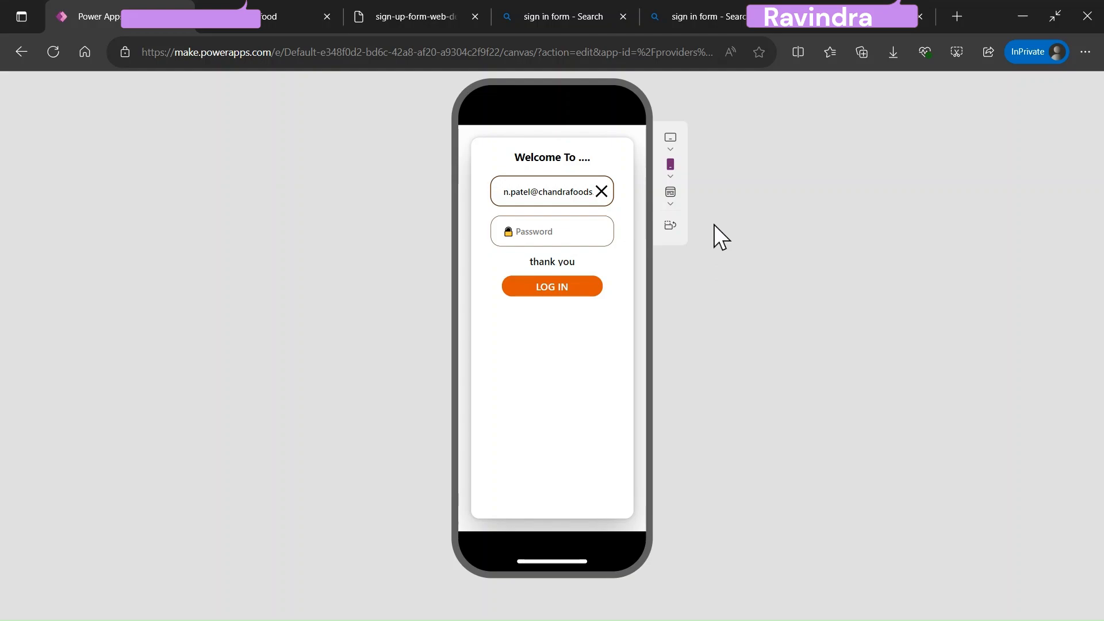
click(563, 232)
text(••)
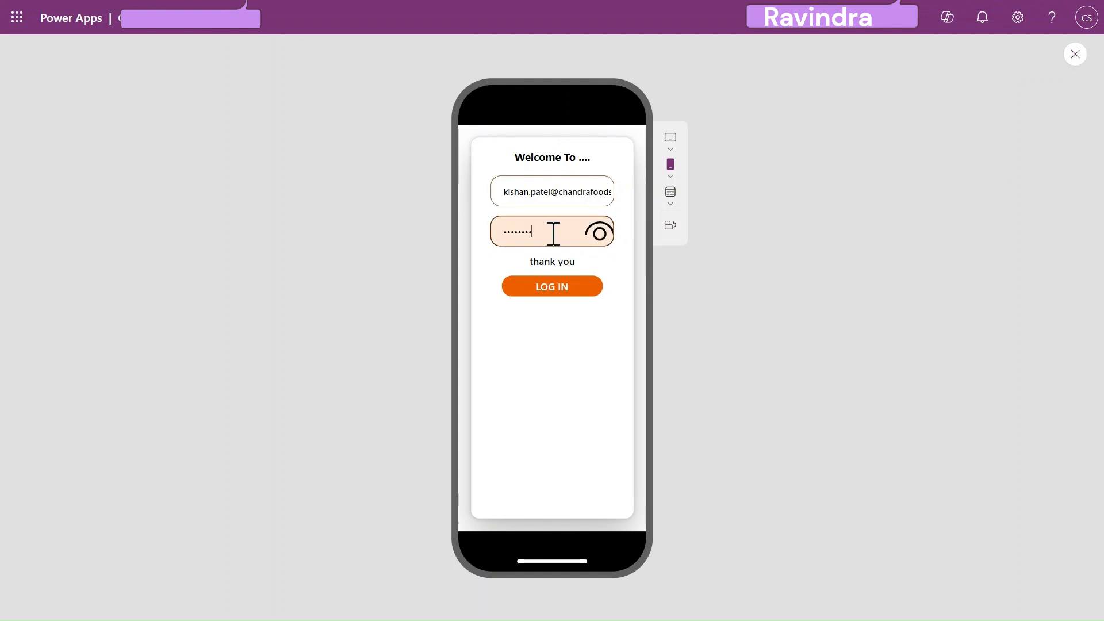
click(552, 287)
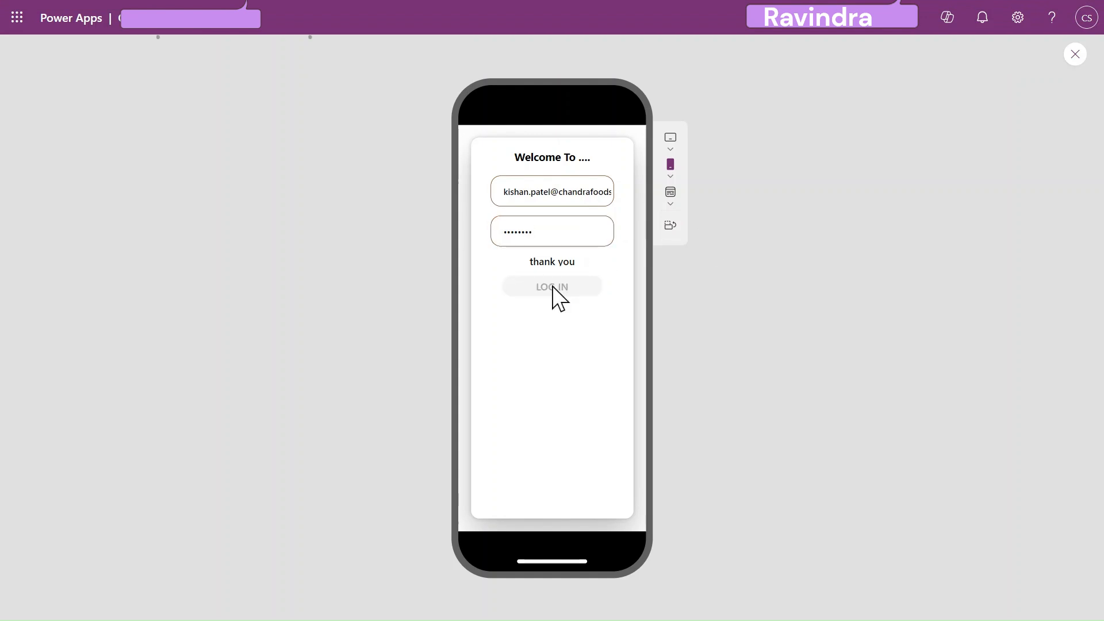
Clear the Password field, enter a password again and retest LOG IN
click(572, 230)
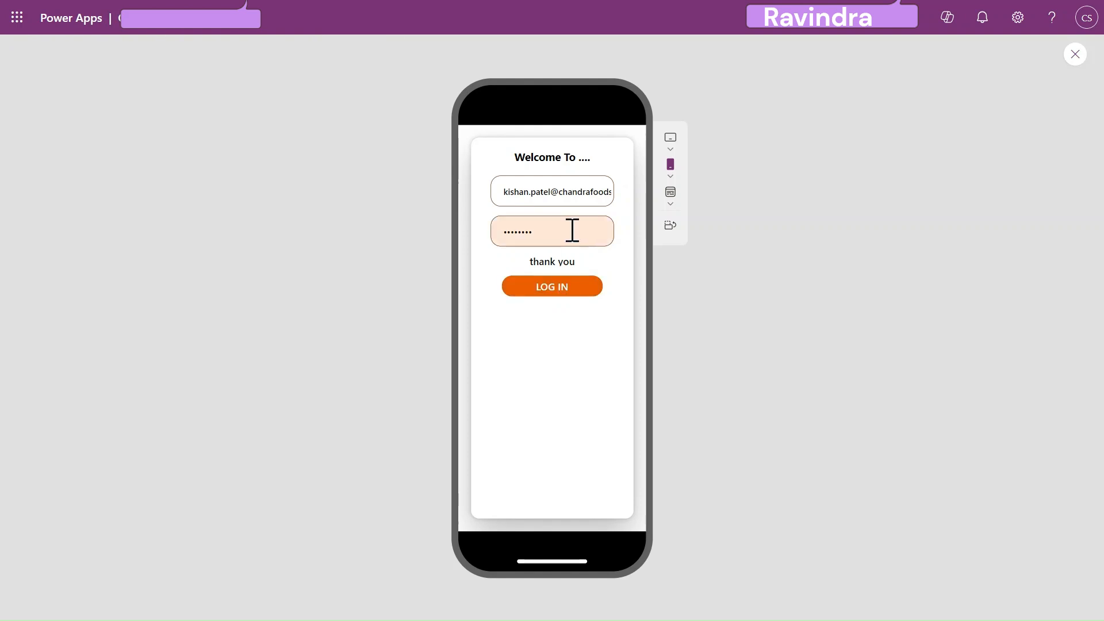
key(ctrl+a)
key(BackSpace)
text(1)
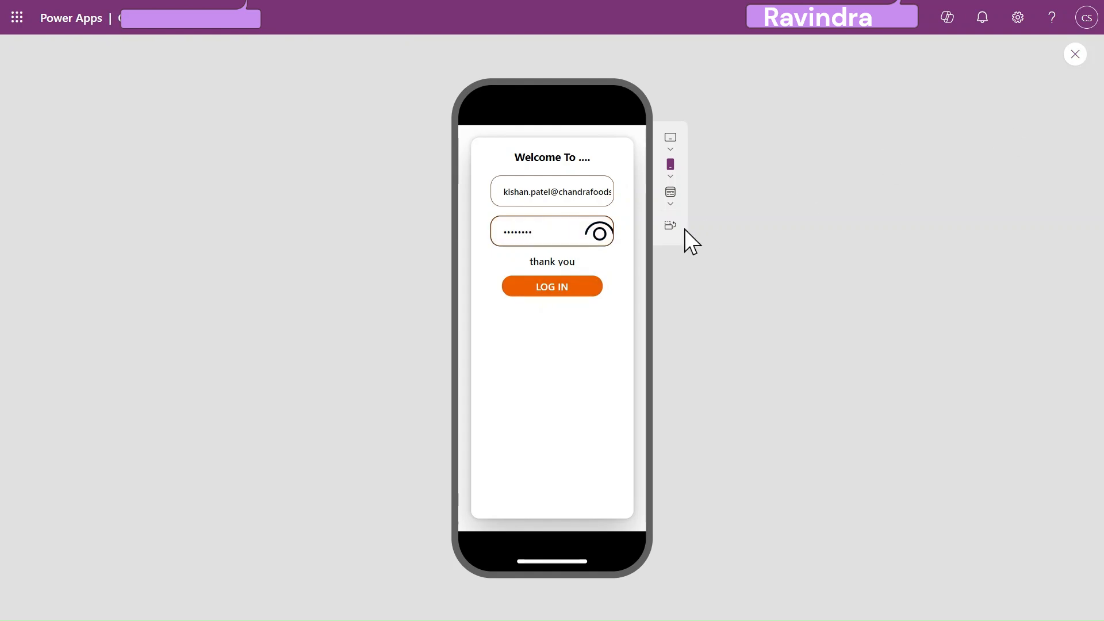
click(598, 295)
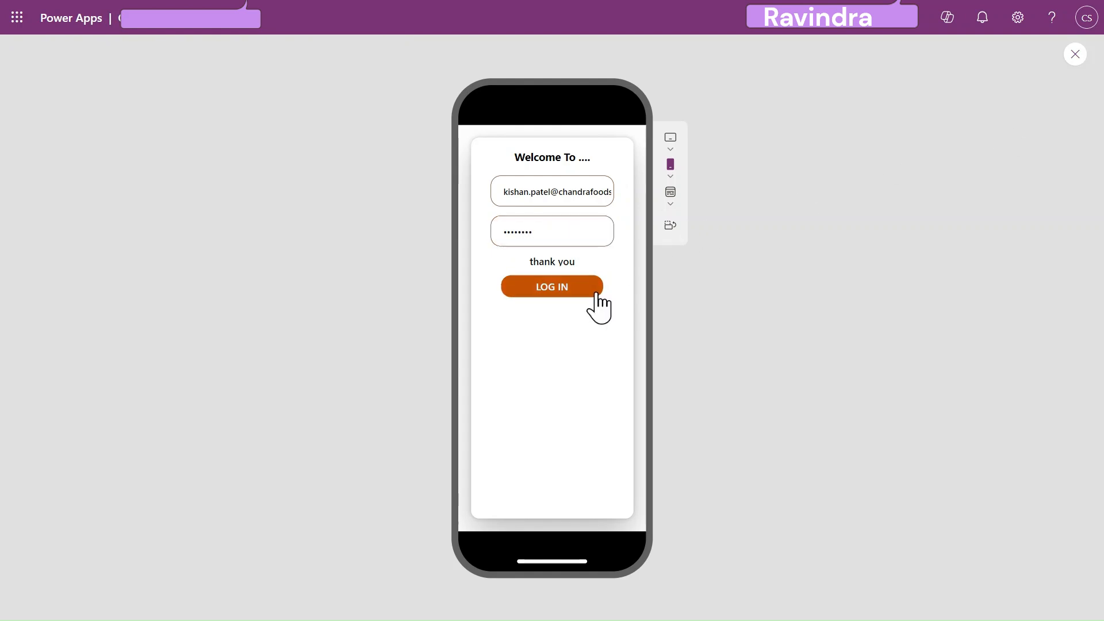
Exit the preview, dismissing its tip, and select the LOG IN button to show its OnSelect formula
click(1072, 55)
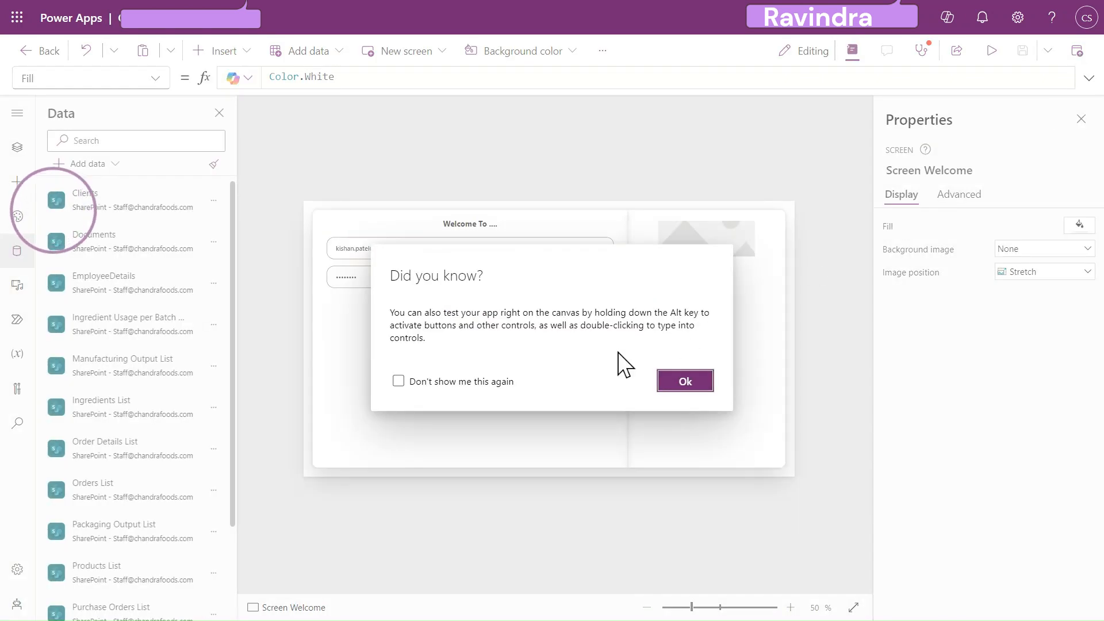
click(665, 382)
click(466, 321)
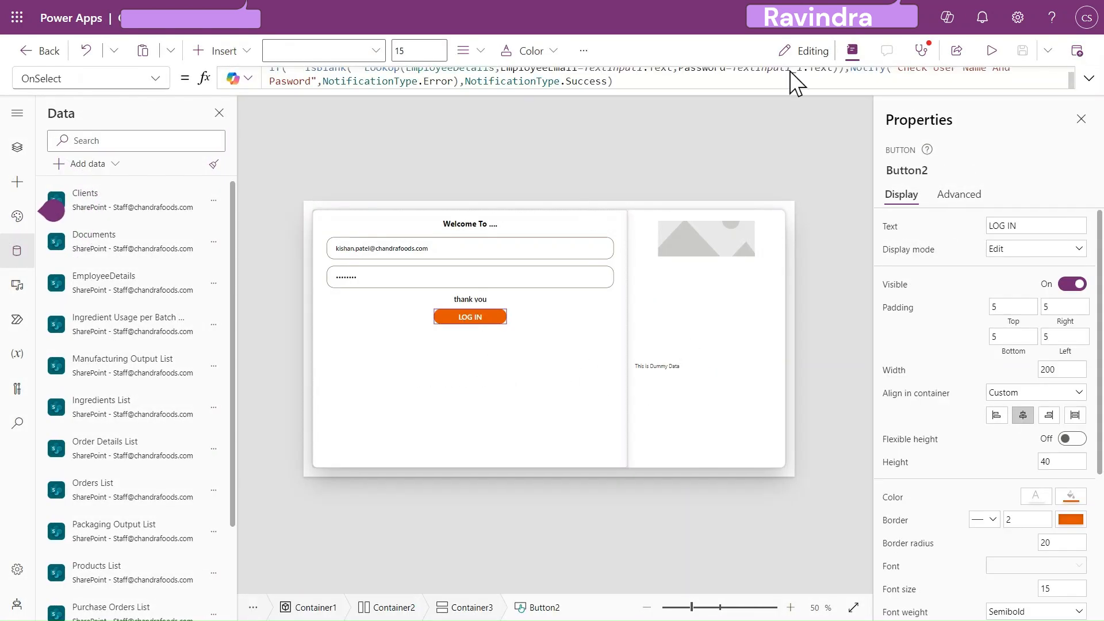
Expand the LOG IN button's OnSelect formula and remove the bare NotificationType.Success argument at its end
click(1088, 78)
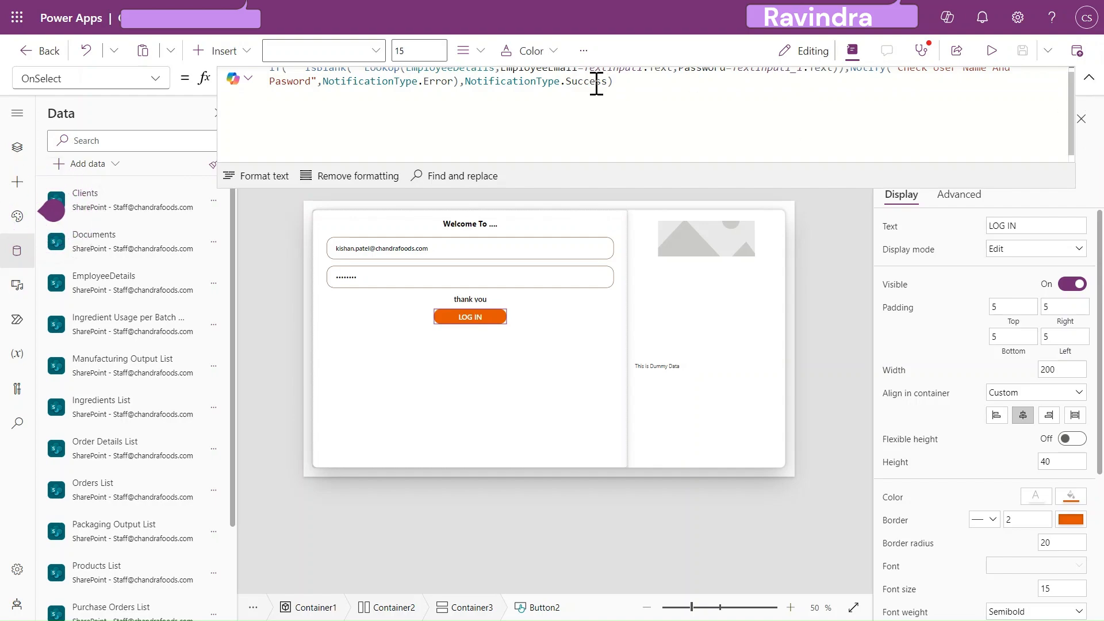
double_click(597, 81)
key(BackSpace)
key(BackSpace)
key(BackSpace)
key(BackSpace)
key(BackSpace)
key(BackSpace)
key(BackSpace)
key(BackSpace)
key(BackSpace)
key(BackSpace)
key(BackSpace)
key(BackSpace)
key(BackSpace)
key(BackSpace)
key(BackSpace)
key(BackSpace)
key(BackSpace)
key(BackSpace)
Add Notify("LOG IN Successfully",NotificationType.Success) as the If formula's final argument and close the formula
text(Noti)
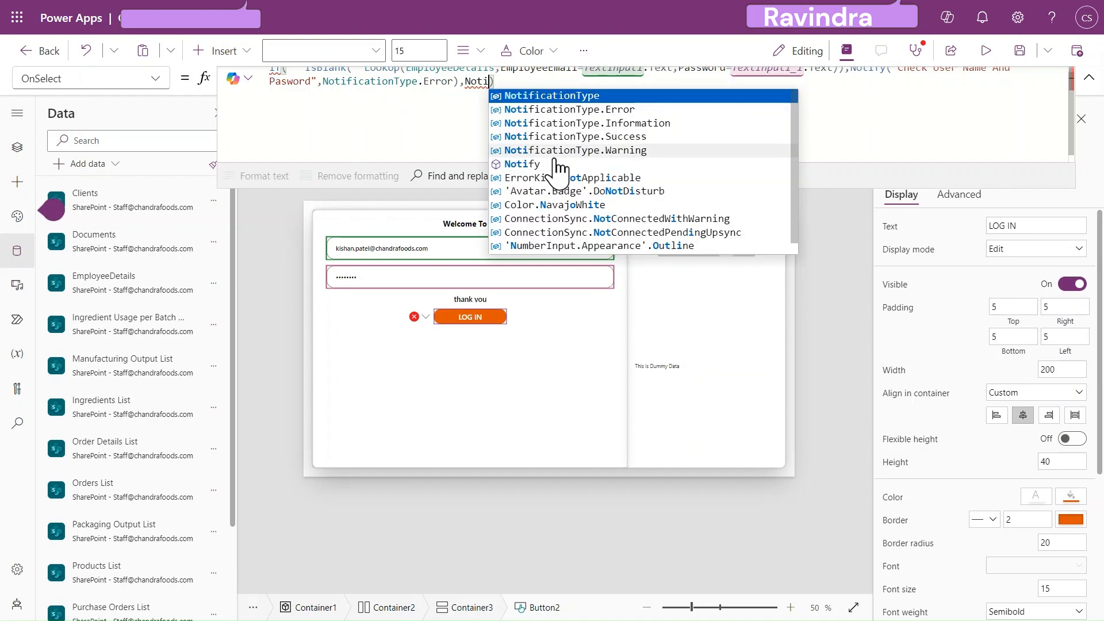
click(552, 164)
text(()
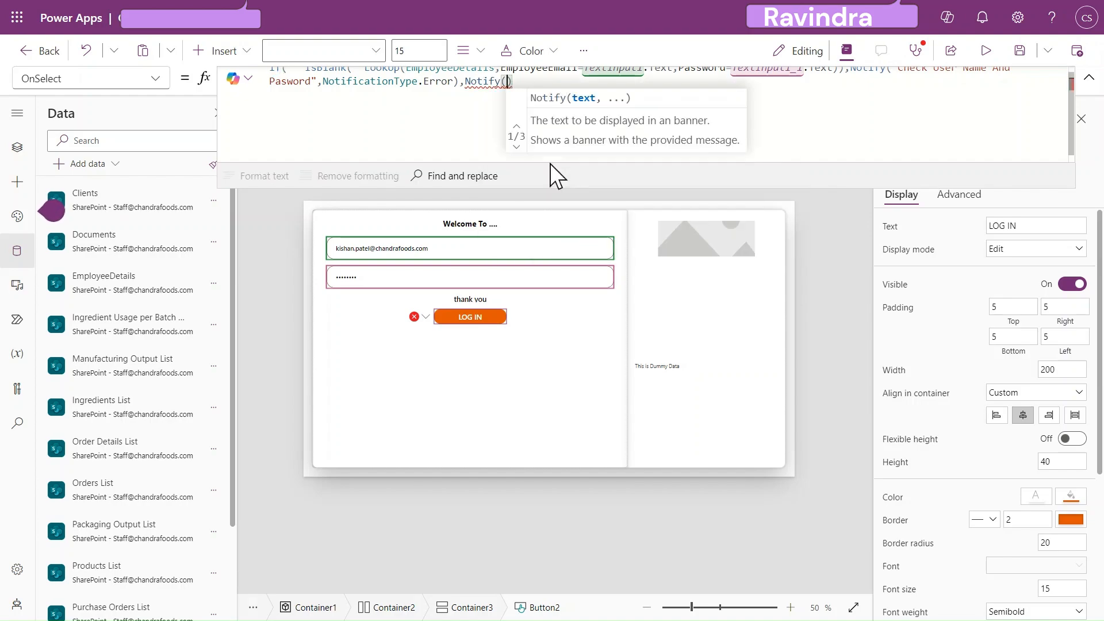
text("Log")
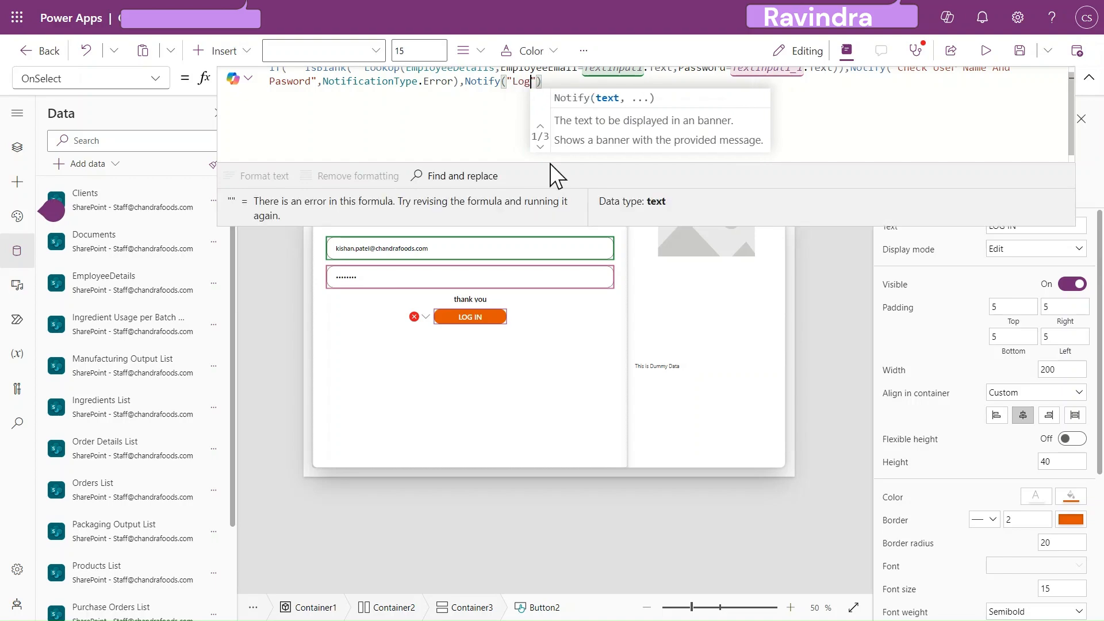
key(BackSpace)
key(BackSpace)
key(BackSpace)
text(LOG IN)
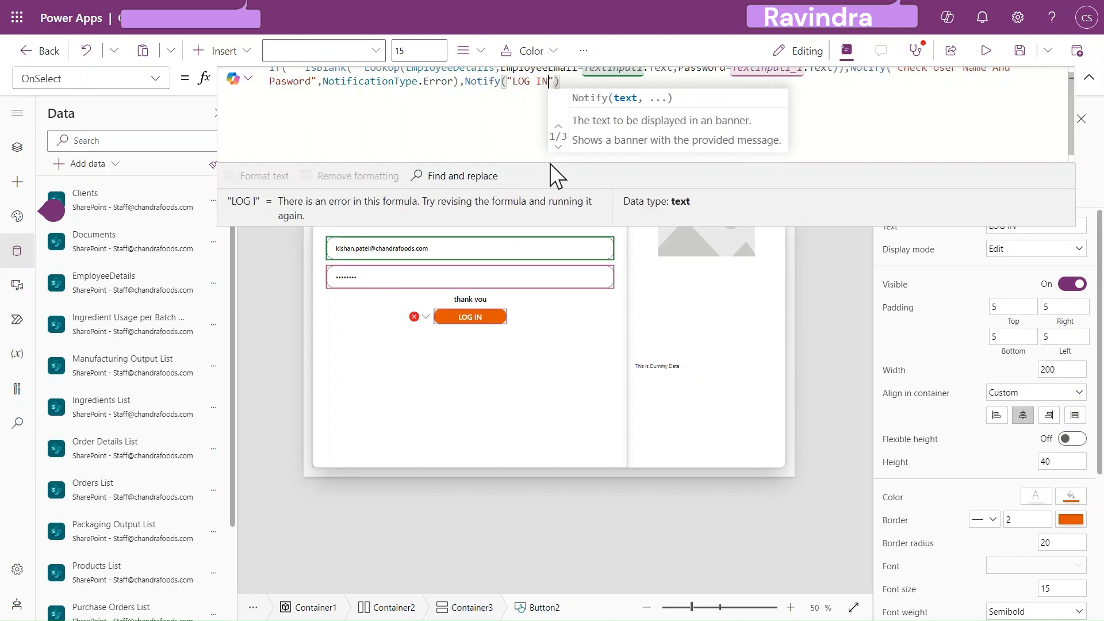
text( S)
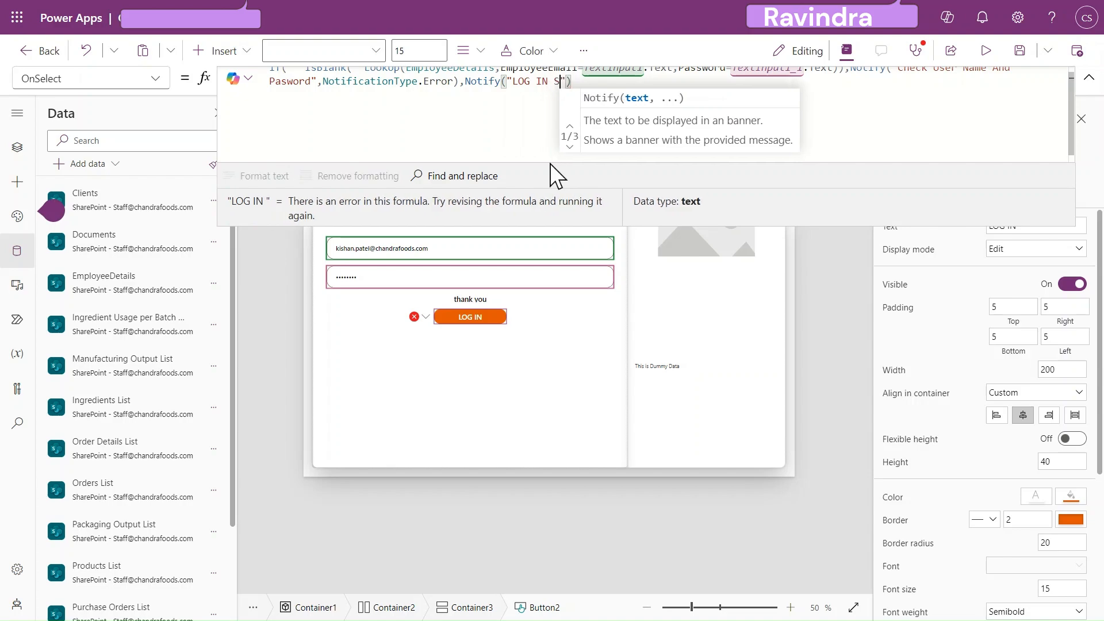
text(ucc)
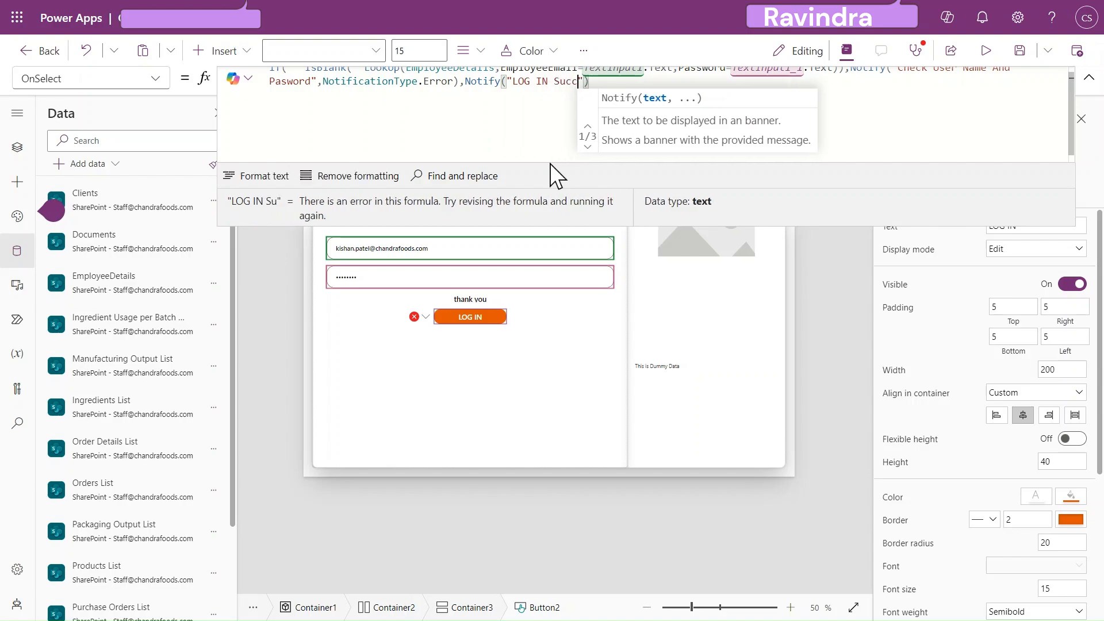
text(essfully")
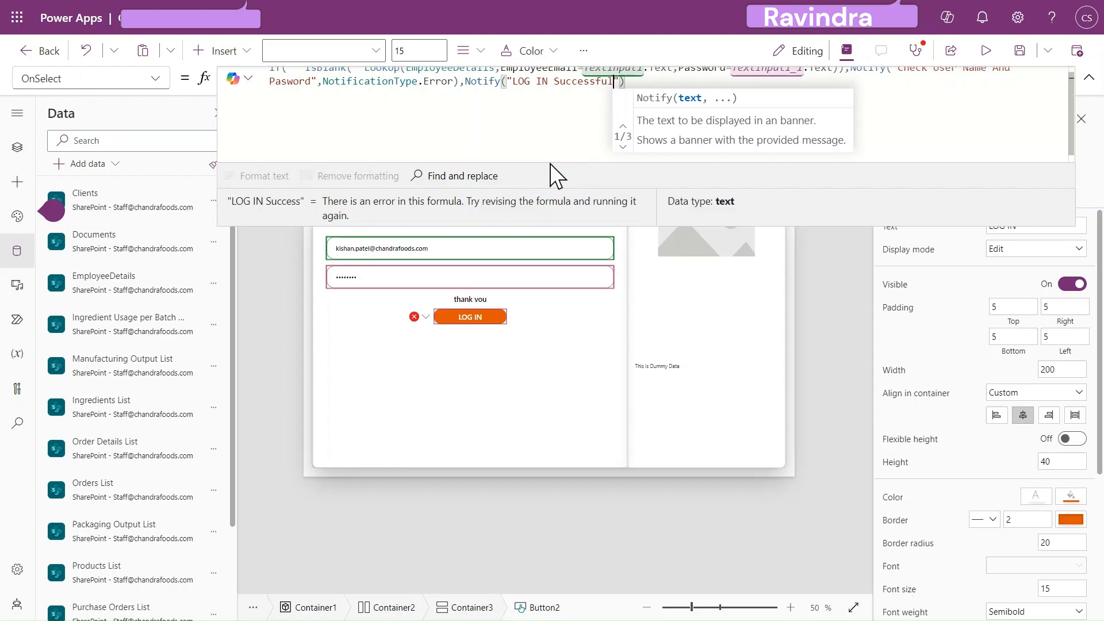
text(,)
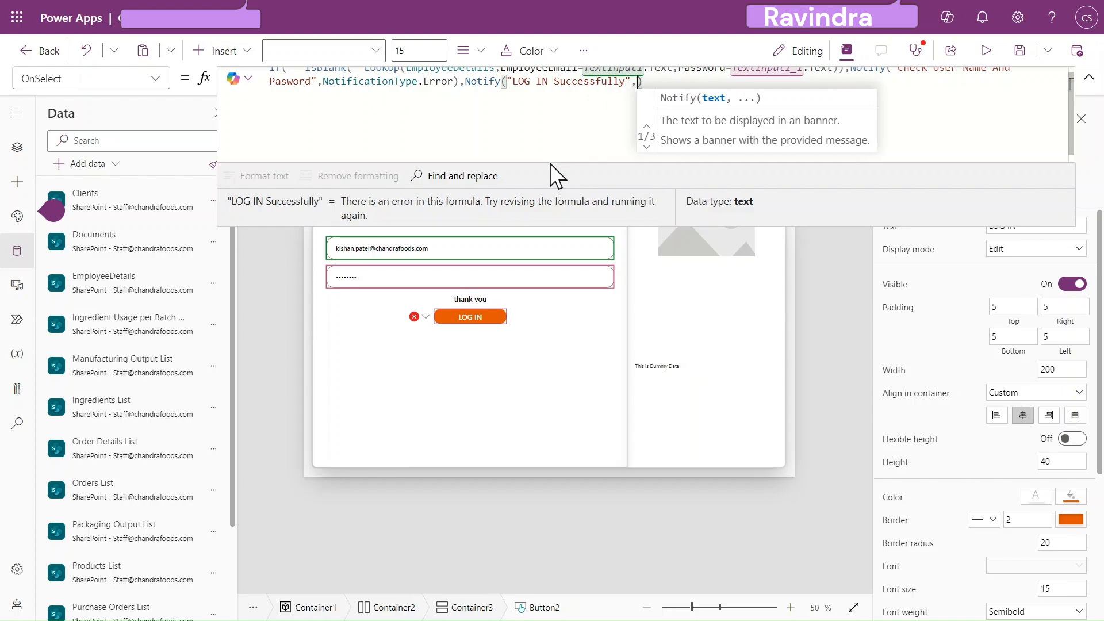
key(Tab)
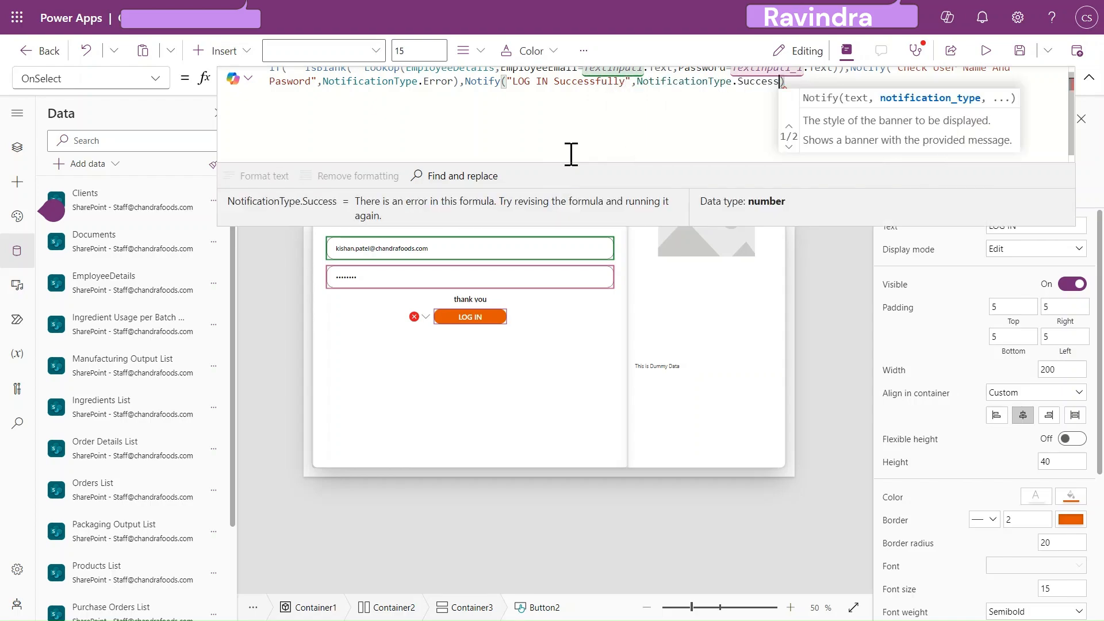
text())
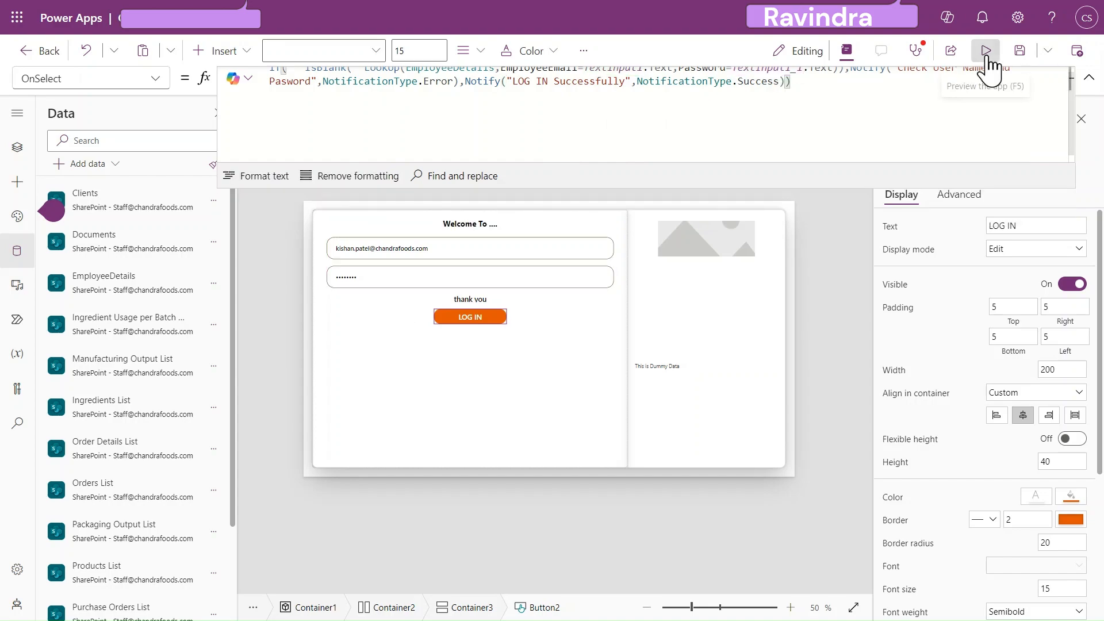
Preview the app and test the LOG IN button with the email and password already filled in
click(986, 53)
click(557, 290)
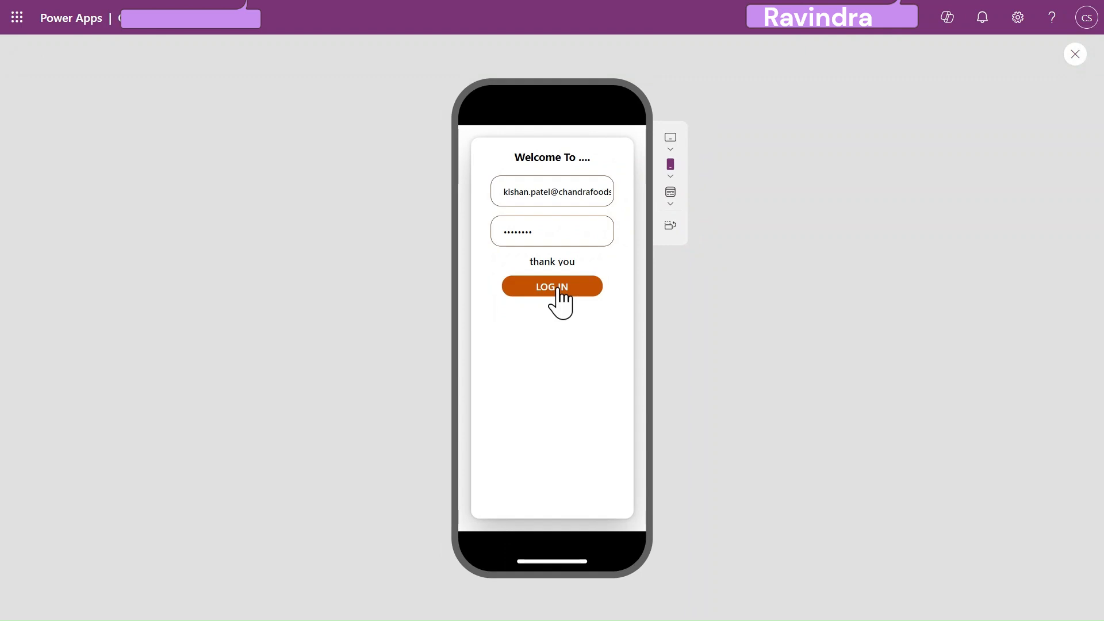
click(557, 288)
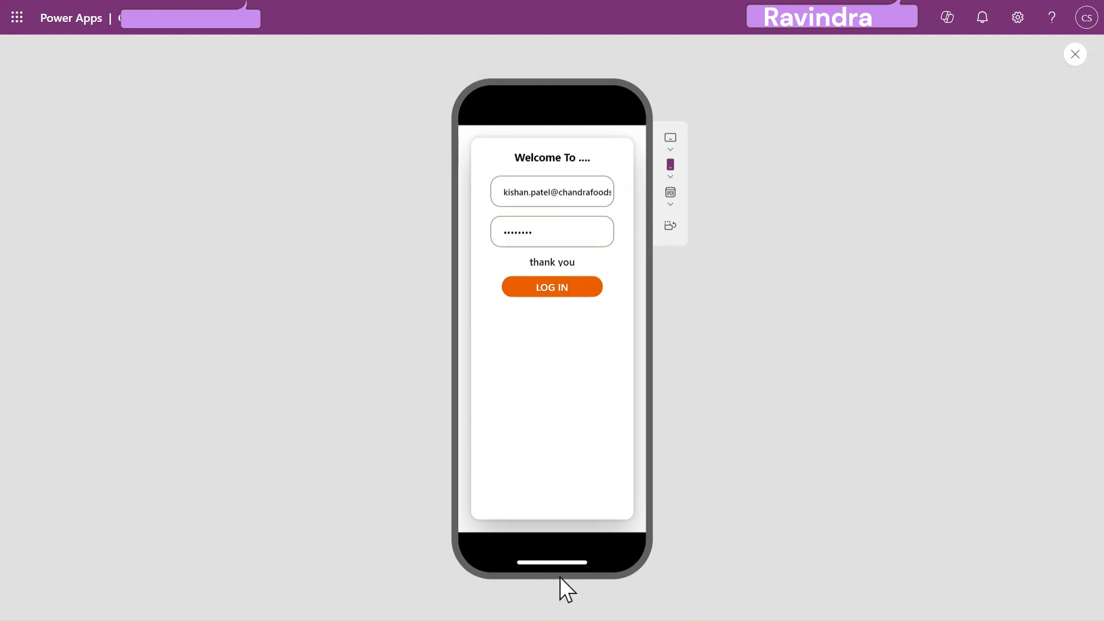